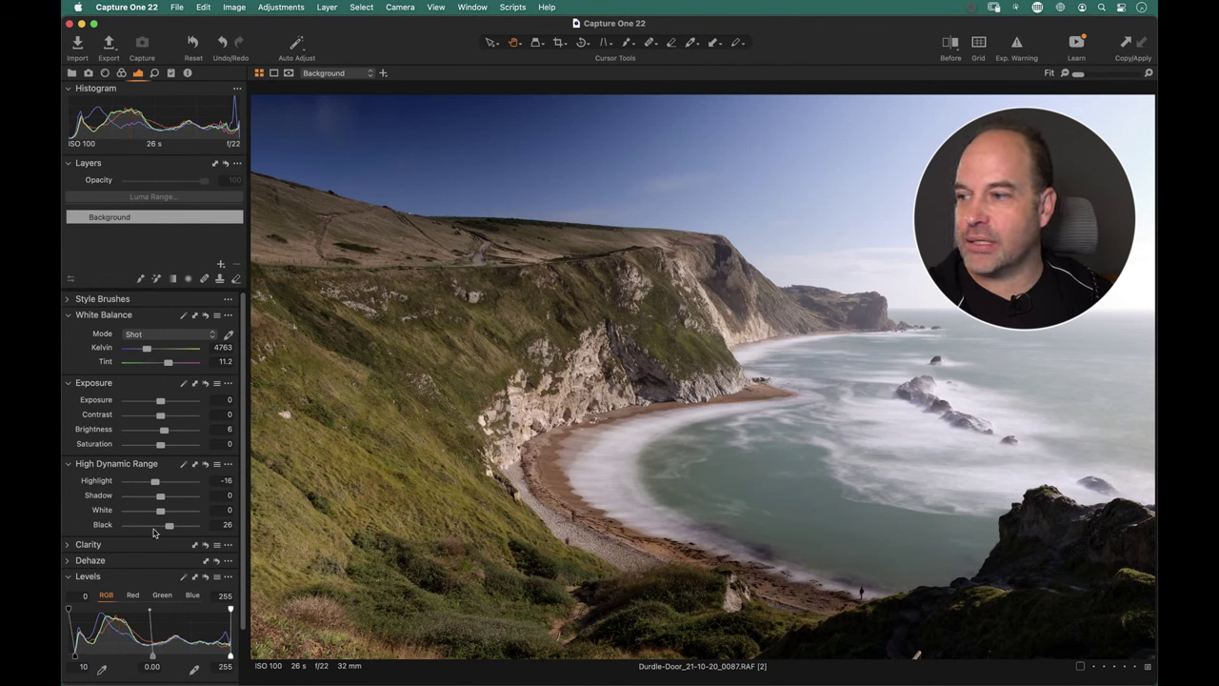
Try resetting High Dynamic Range Black and Shadow, then raise Black to about 91.
left_click(153, 529)
double_click(151, 529)
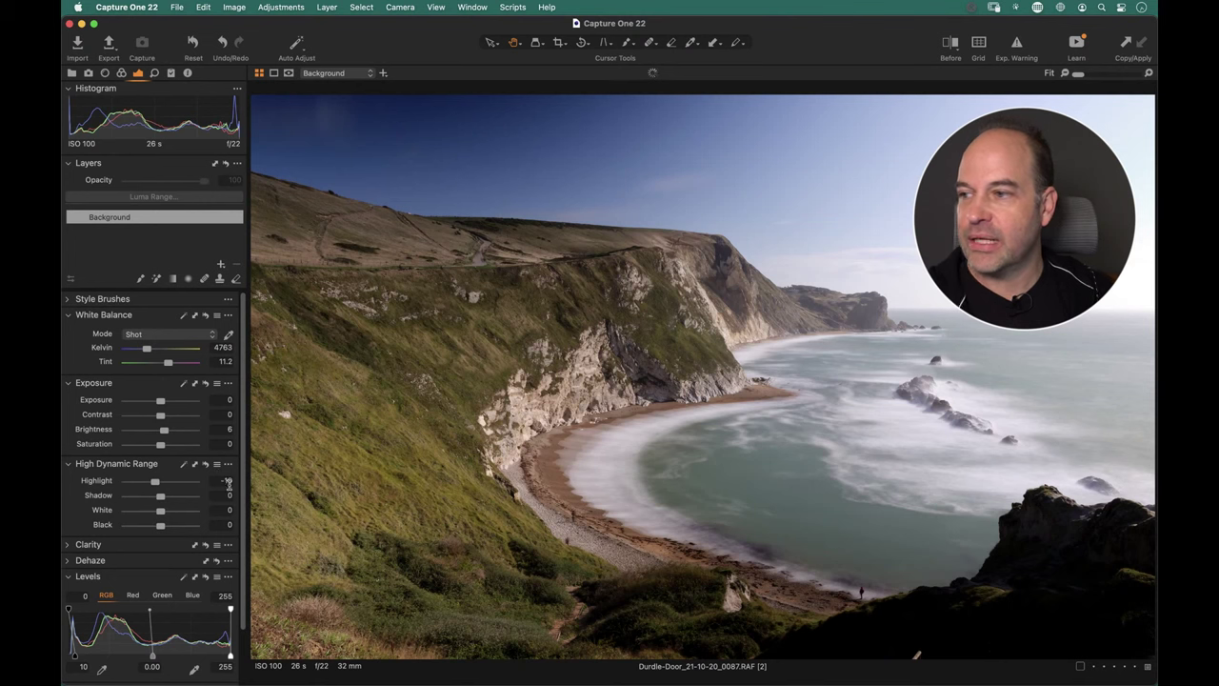
left_click_drag(160, 498, 191, 497)
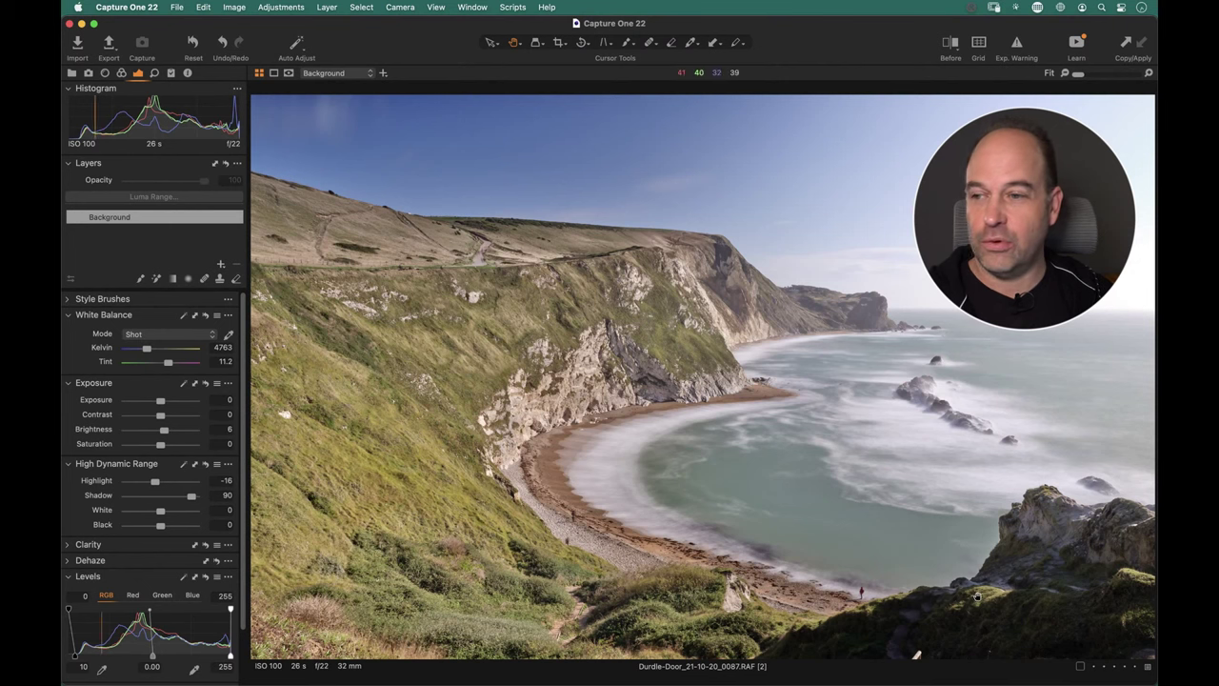
double_click(102, 496)
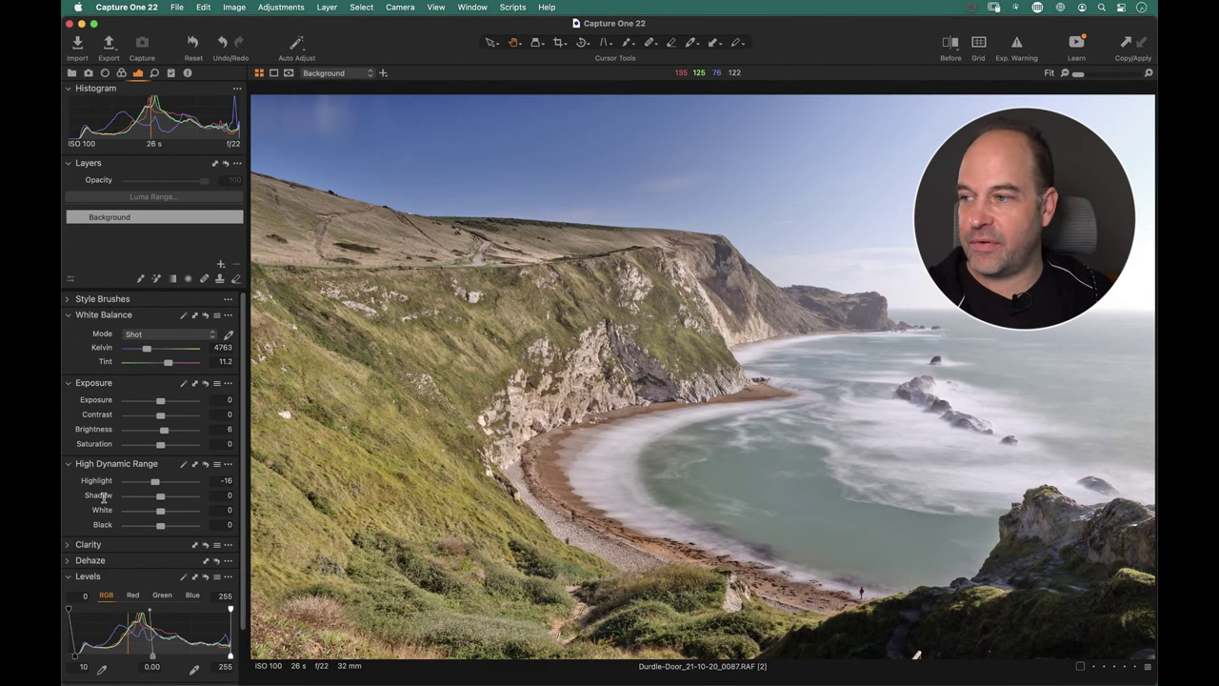
key("super+z")
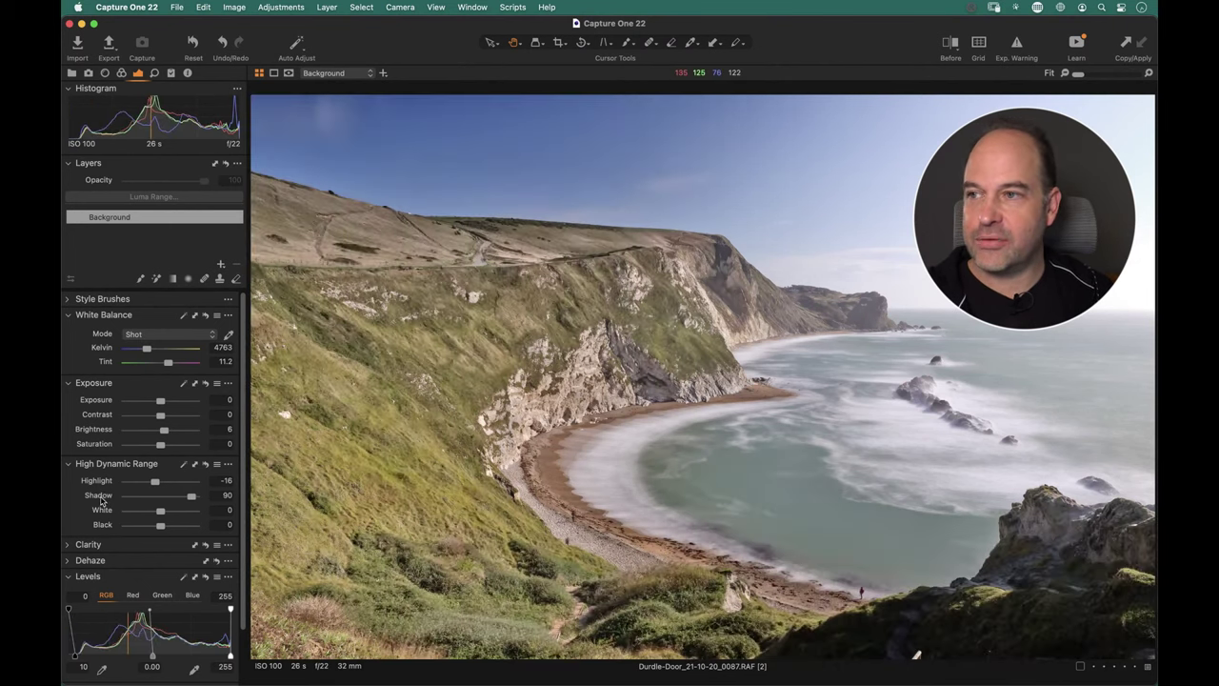
double_click(148, 497)
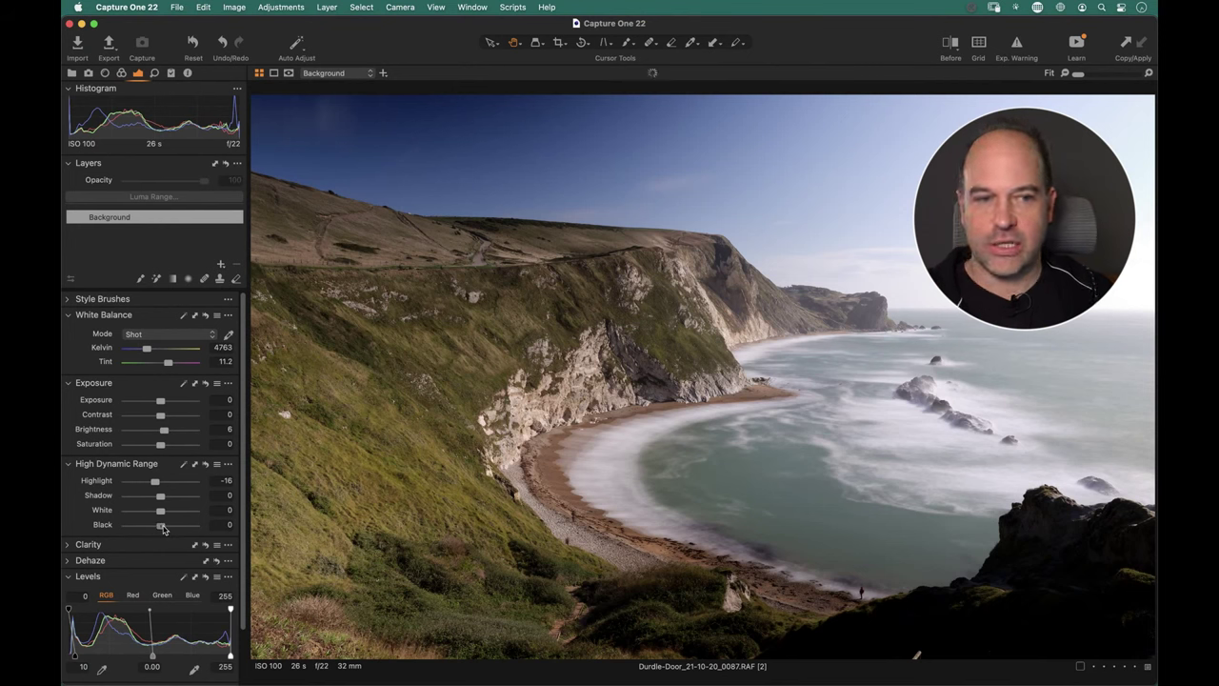
left_click_drag(163, 529, 194, 525)
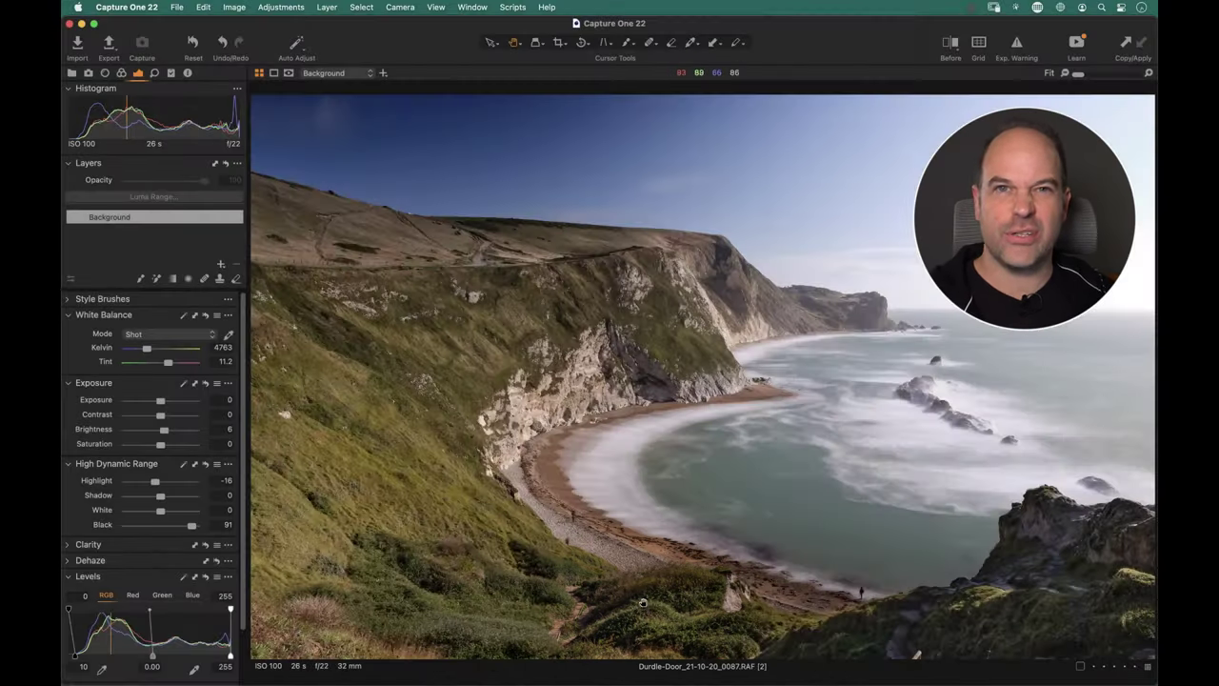
Reset the High Dynamic Range Black value back to 0.
double_click(192, 524)
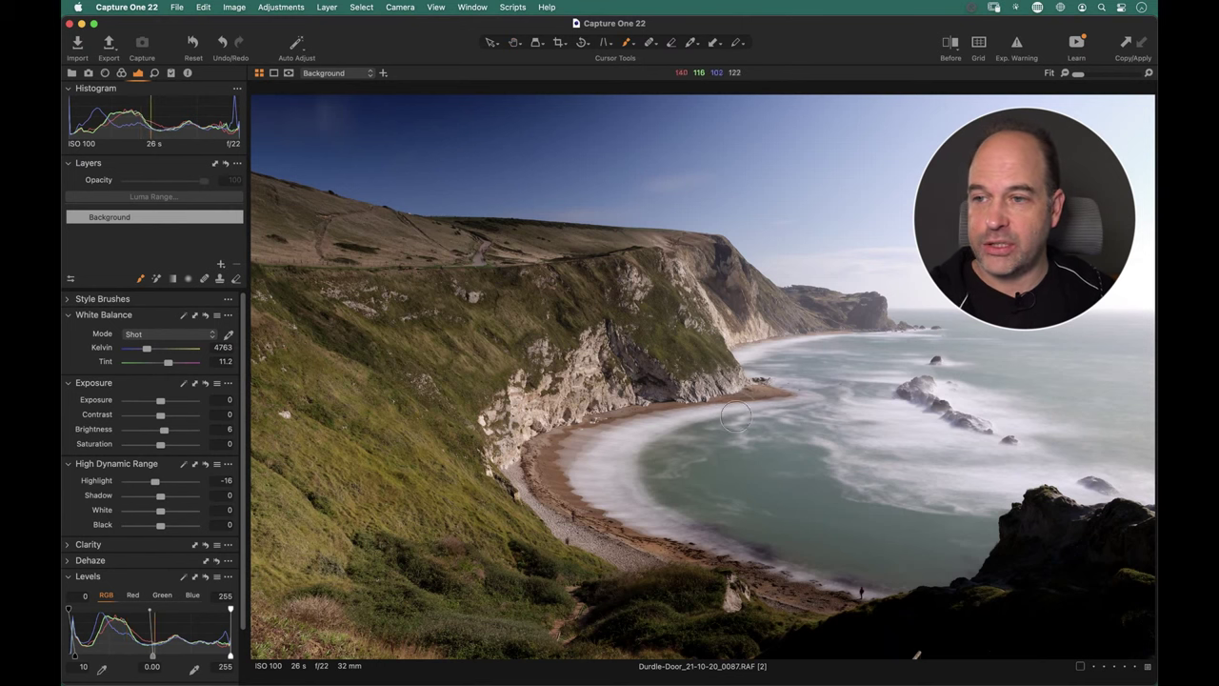
Check the brush settings and switch between the pan (H) and Draw Mask (B) tools.
right_click(729, 471)
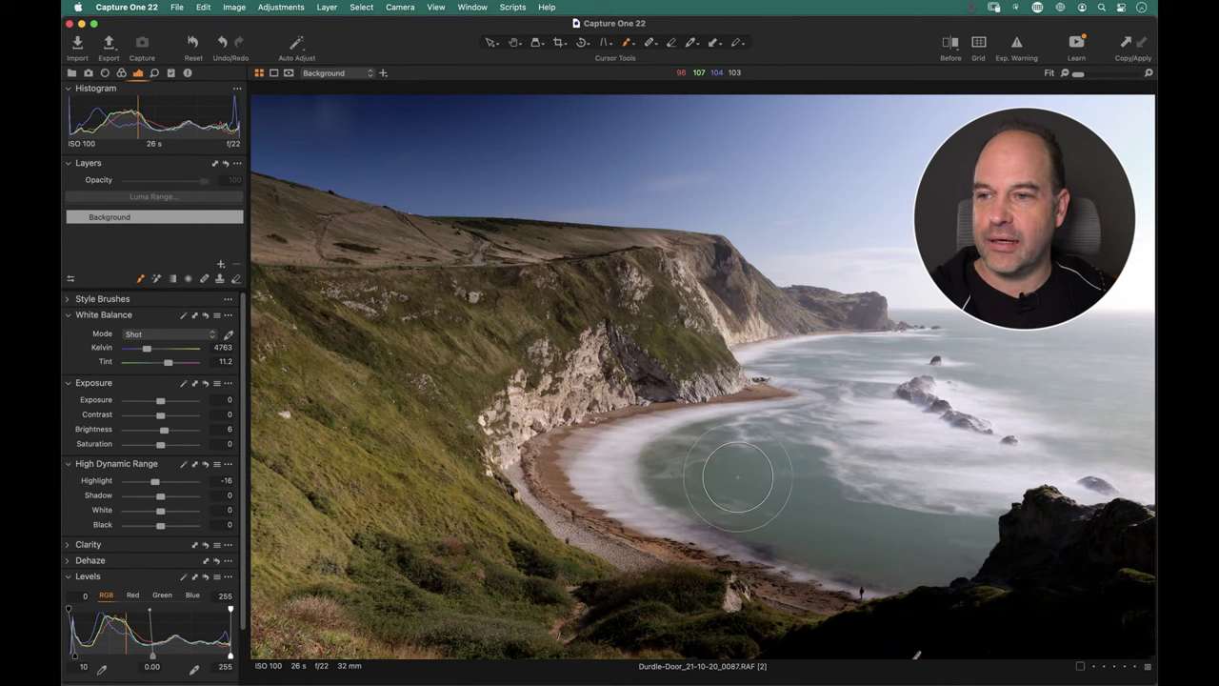
key("h")
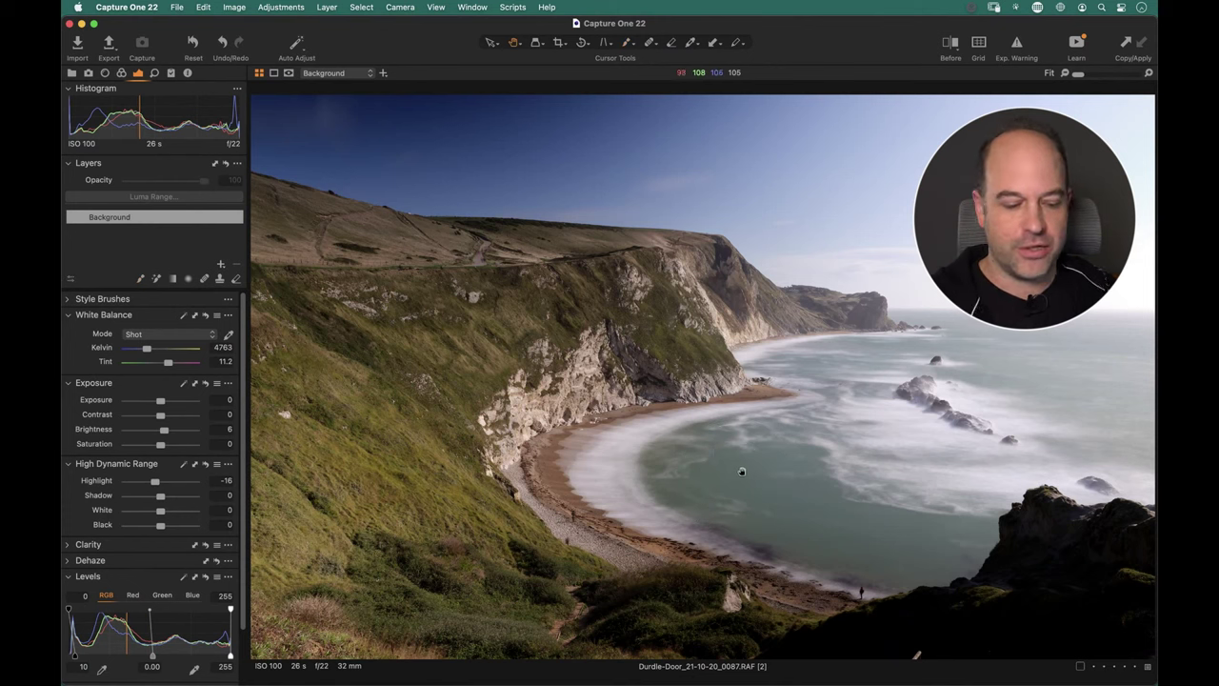
key("b")
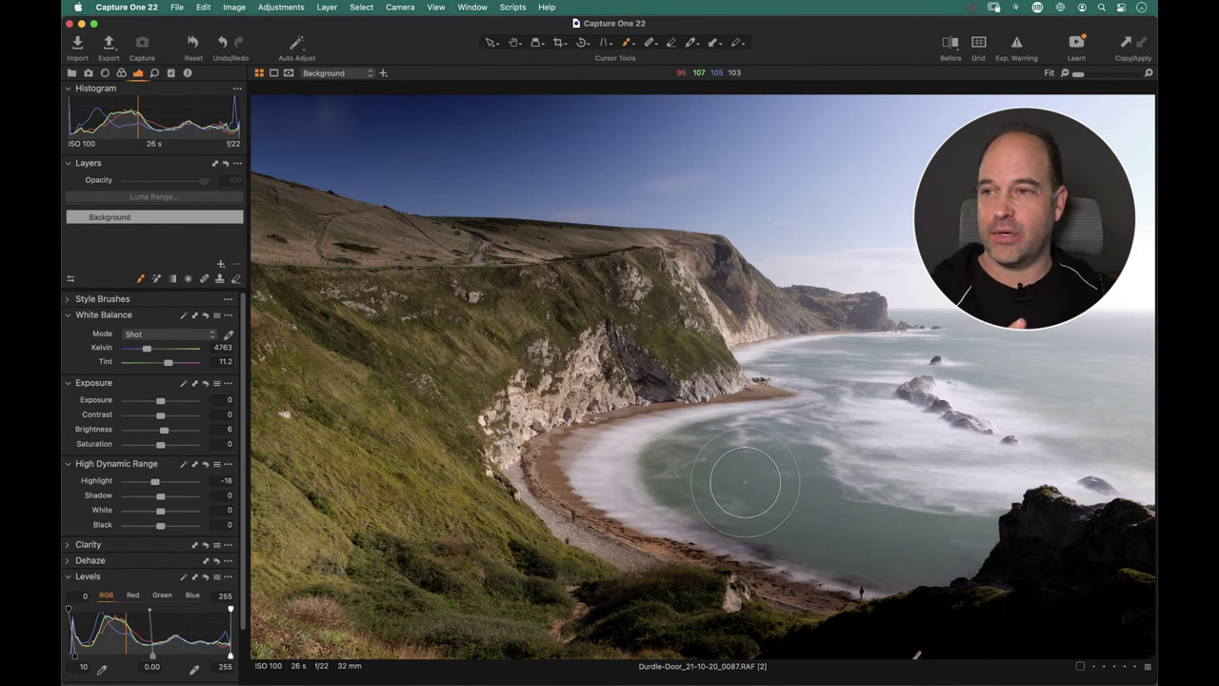
Set the viewer's mask display to Always Display Mask.
left_click(288, 75)
left_click(305, 80)
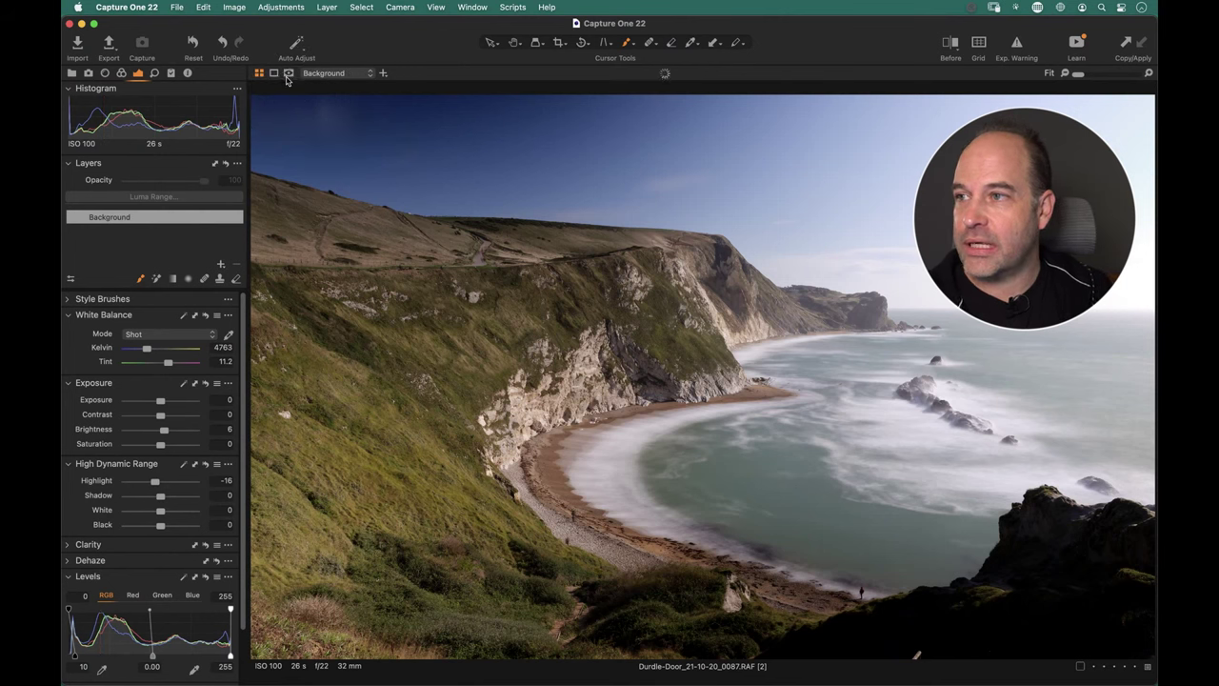
left_click(288, 74)
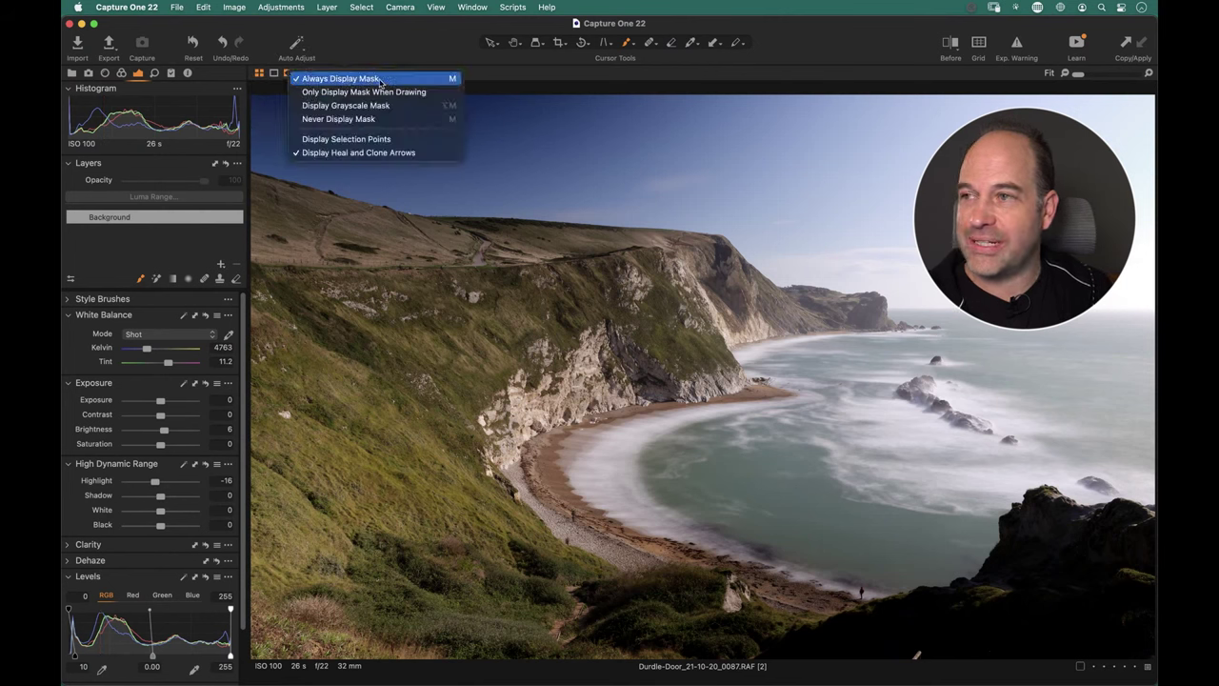
Paint a mask band across the sky on a new adjustment layer.
left_click(574, 163)
left_click(527, 169)
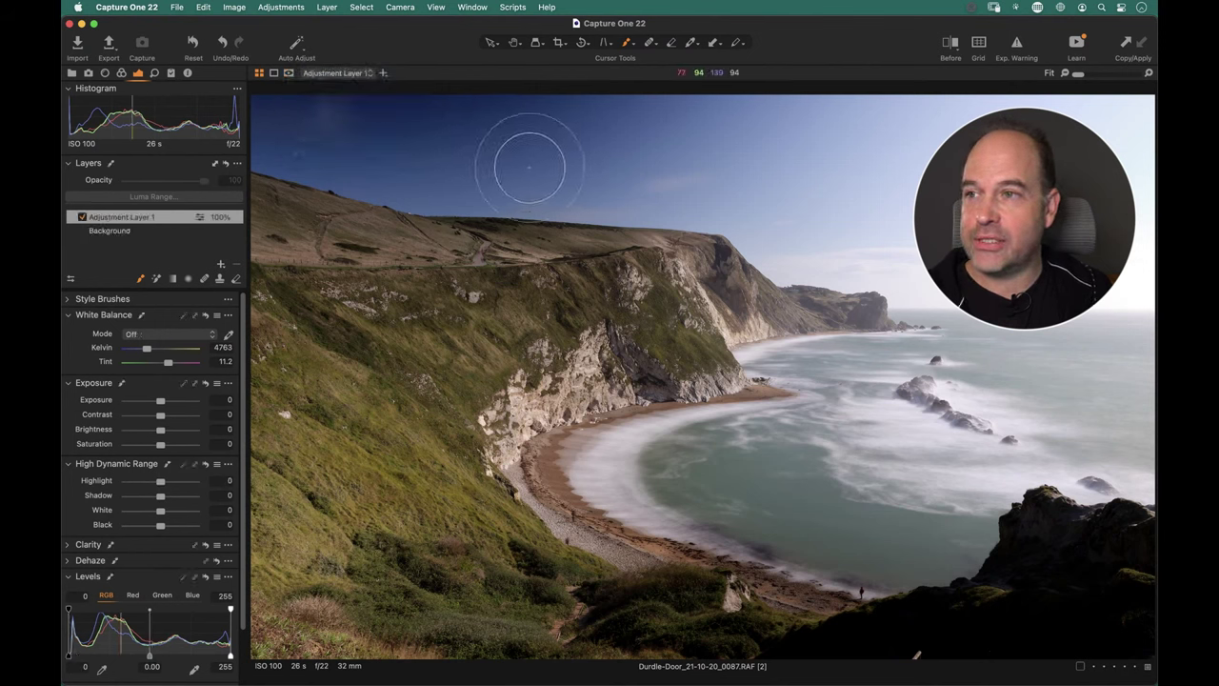
left_click_drag(628, 160, 814, 163)
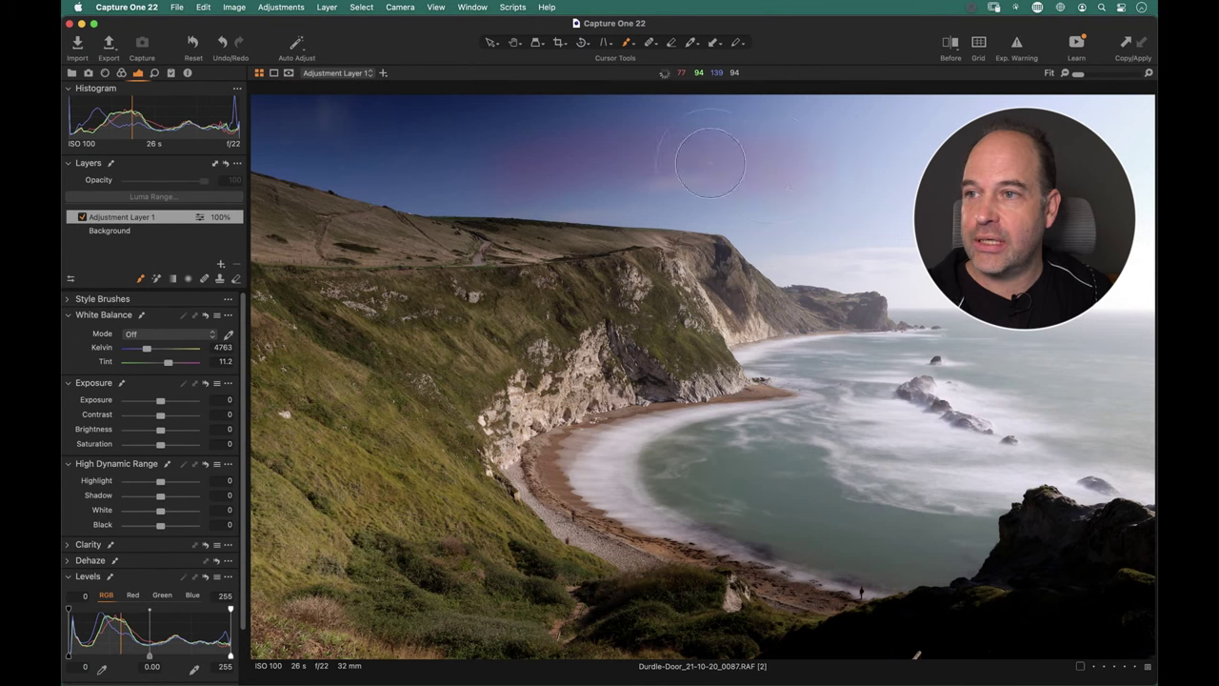
right_click(569, 174)
mouse_move(569, 173)
left_mouse_down()
mouse_move(579, 133)
mouse_move(674, 162)
mouse_move(781, 163)
mouse_move(476, 150)
mouse_move(496, 157)
left_mouse_up()
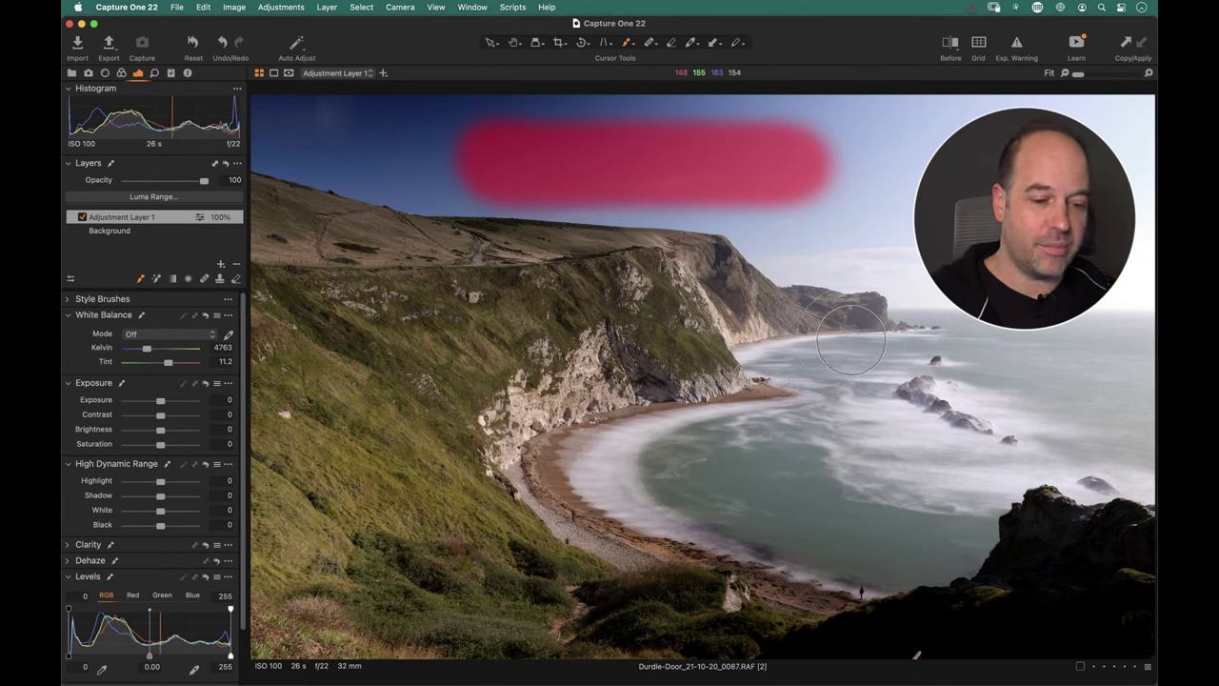
Hide the mask, darken the sky band to -2.91 Exposure, then delete the trial layer.
key("m")
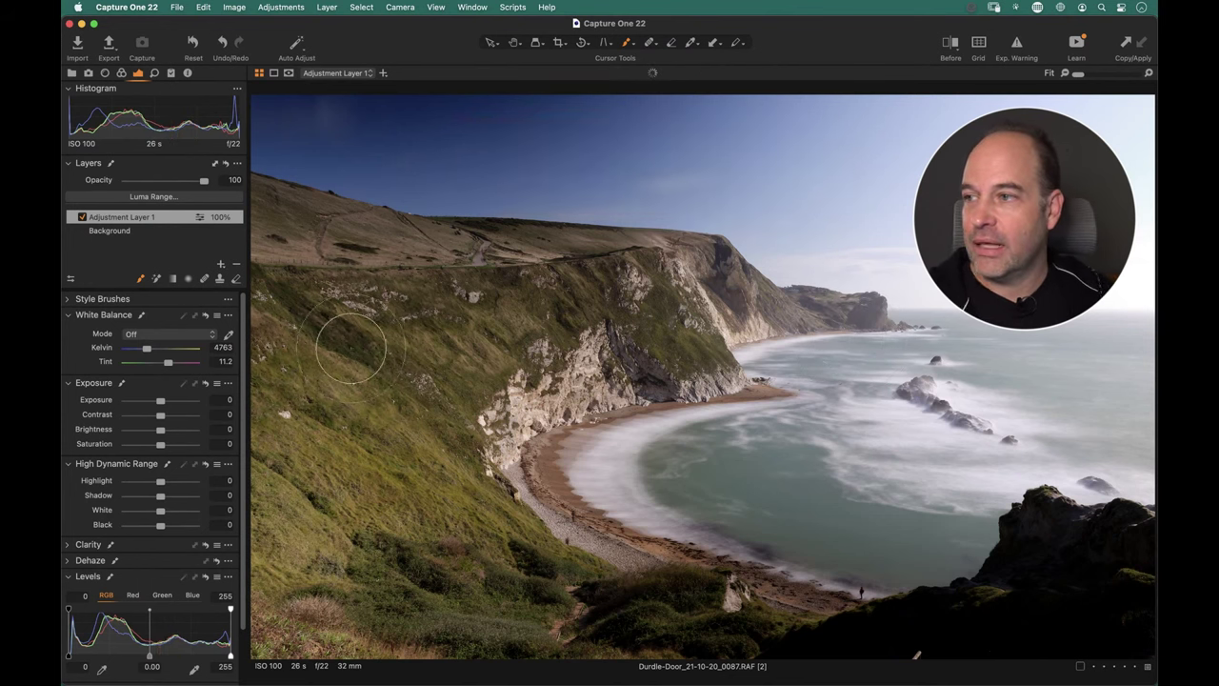
left_click_drag(159, 401, 135, 400)
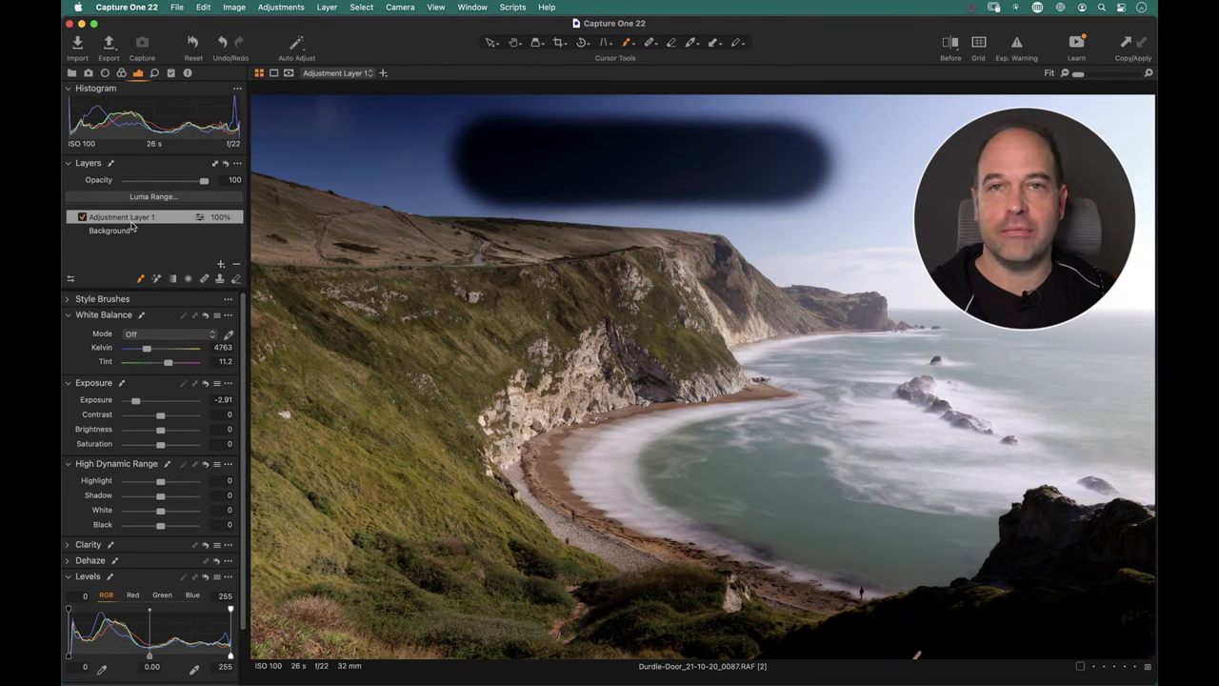
left_click(236, 266)
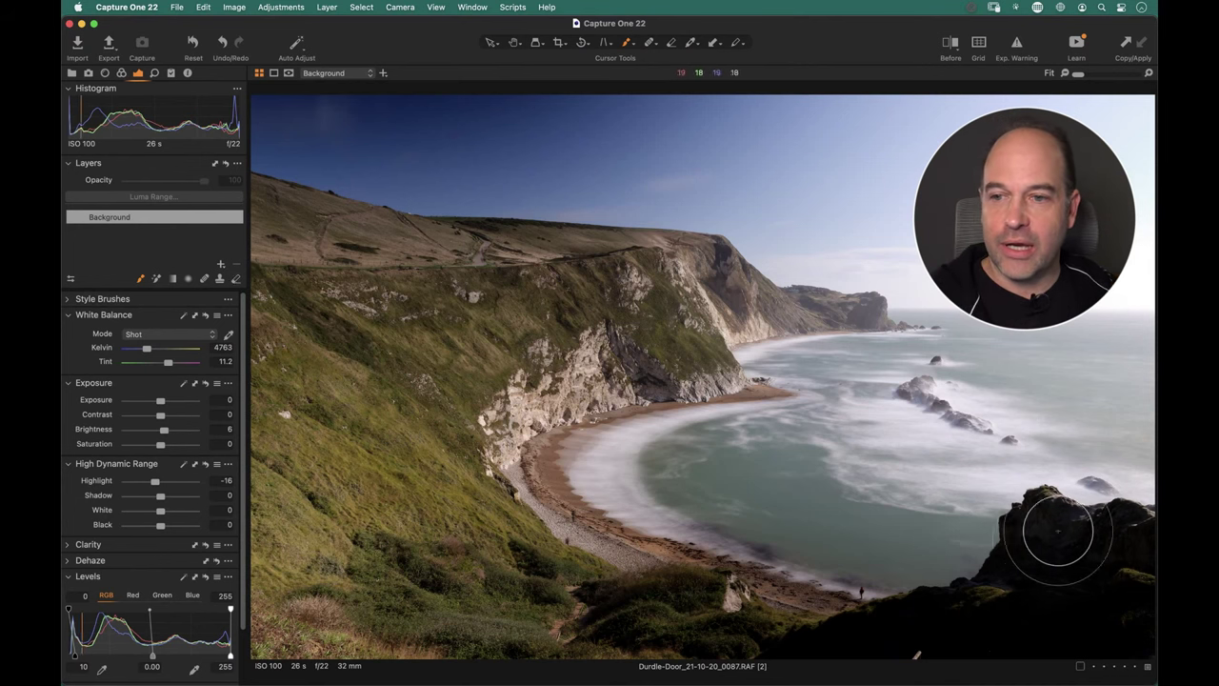
Shrink the brush to about 575 and create Adjustment Layer 1 on the lower-right rock.
right_click(872, 465)
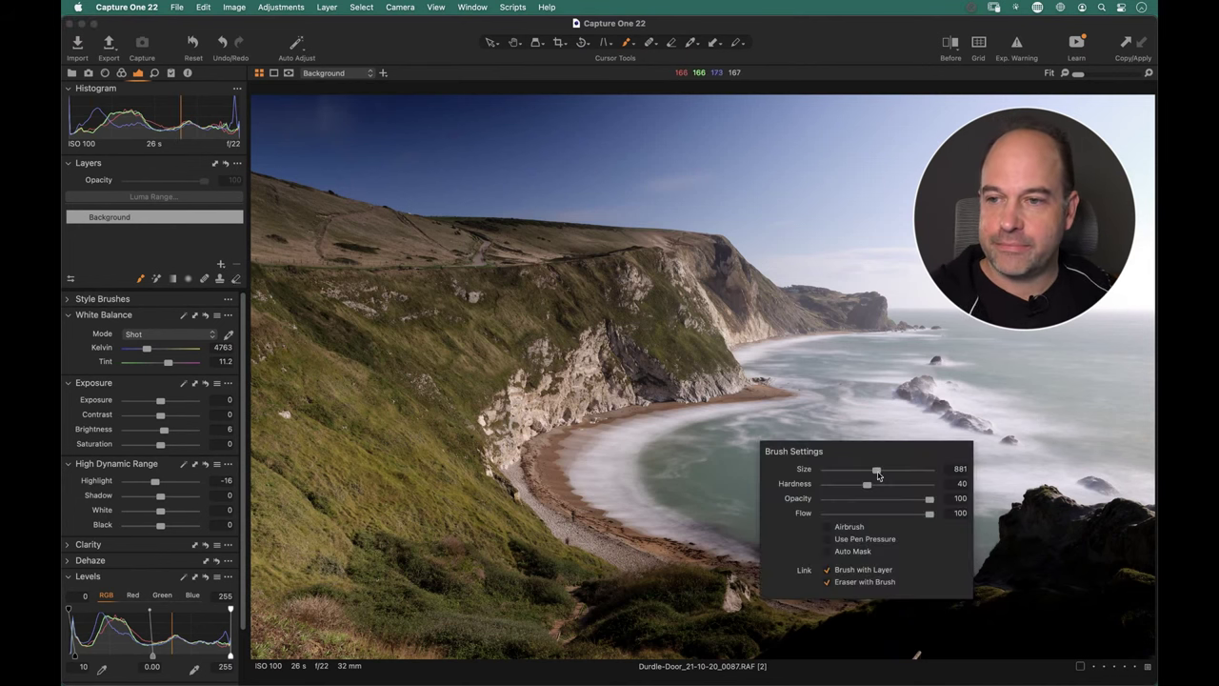
left_click_drag(879, 470, 878, 470)
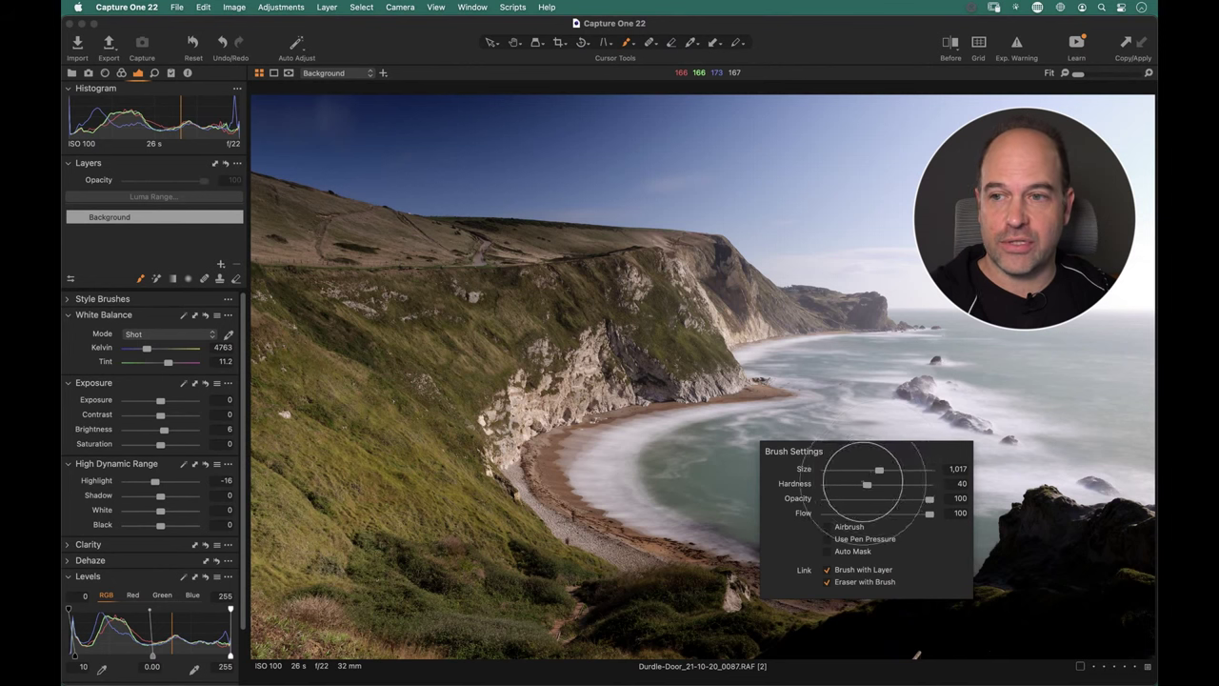
left_click_drag(879, 470, 868, 470)
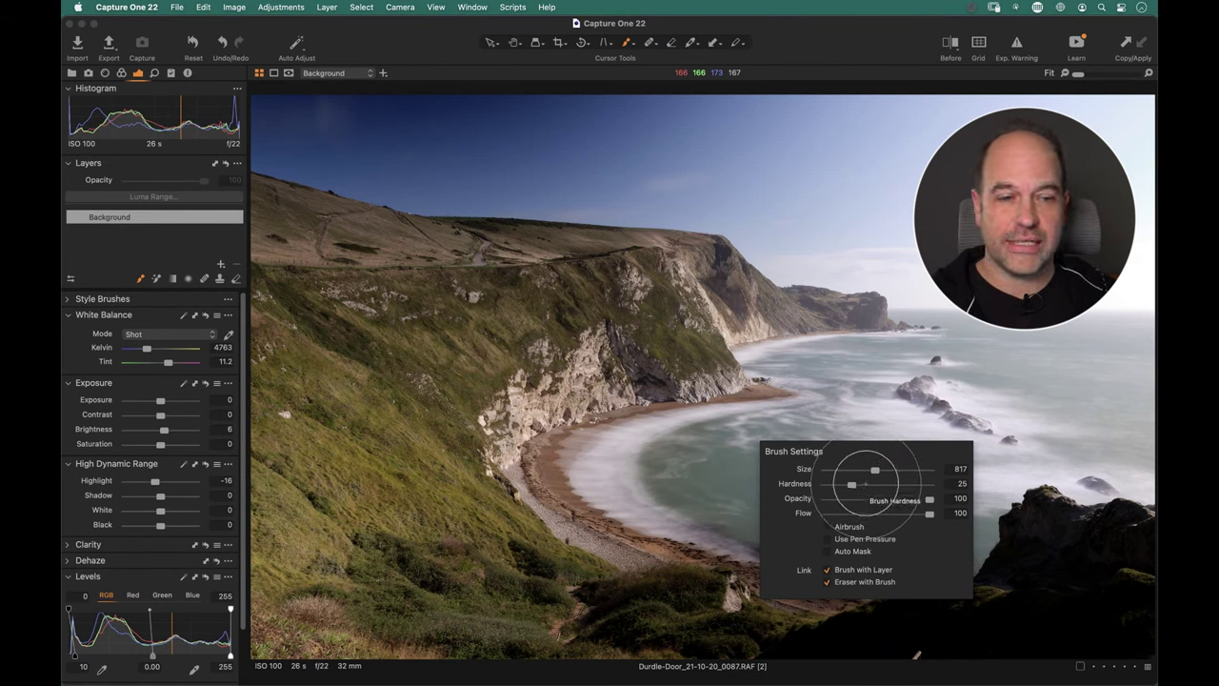
left_click(1082, 567)
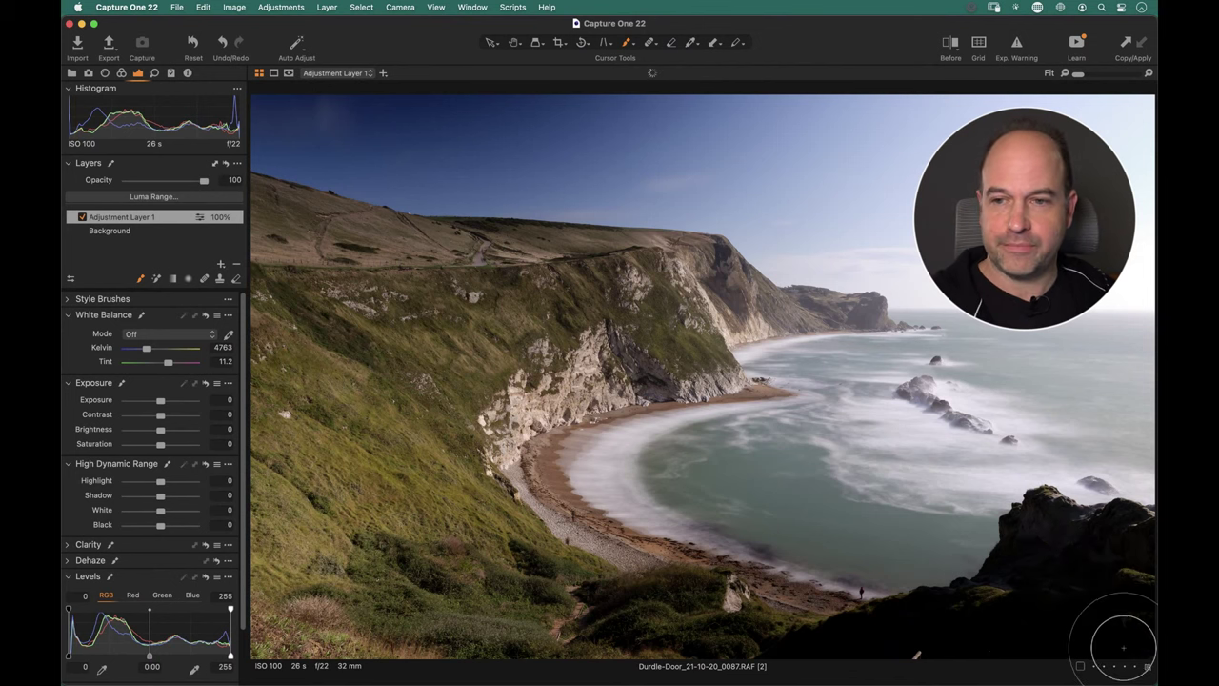
Brush the lower-right rocks, set High Dynamic Range Shadow to 92, and zoom to 100% there.
mouse_move(1082, 573)
left_mouse_down()
mouse_move(1139, 641)
mouse_move(1126, 535)
mouse_move(1046, 534)
mouse_move(1048, 517)
mouse_move(1028, 562)
mouse_move(948, 610)
mouse_move(783, 645)
mouse_move(1044, 643)
mouse_move(1044, 615)
mouse_move(1128, 645)
mouse_move(1031, 589)
mouse_move(1124, 568)
mouse_move(1142, 530)
left_mouse_up()
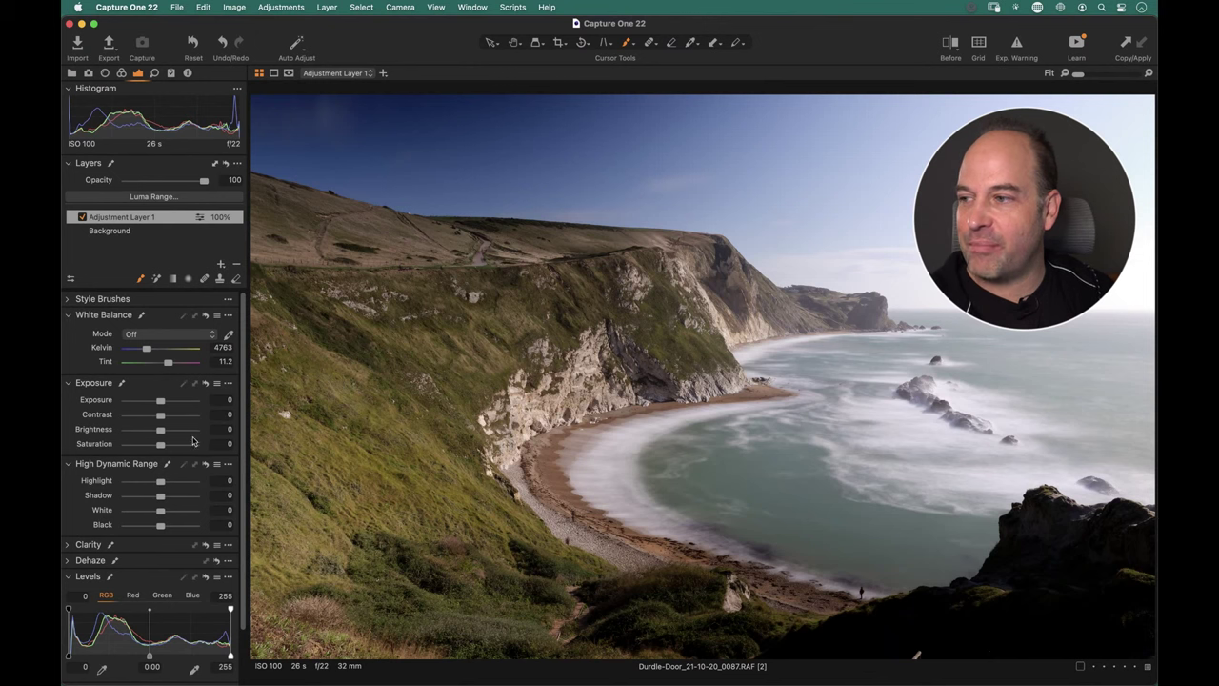
left_click_drag(163, 498, 191, 502)
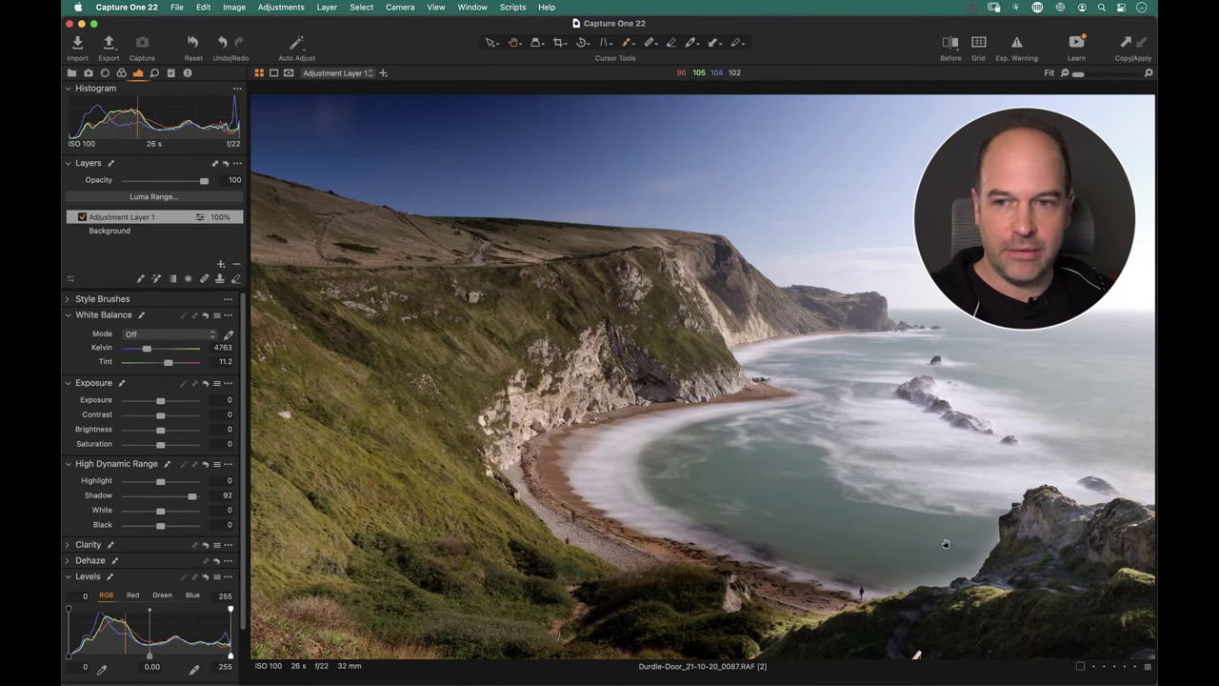
key("h")
left_click(943, 576)
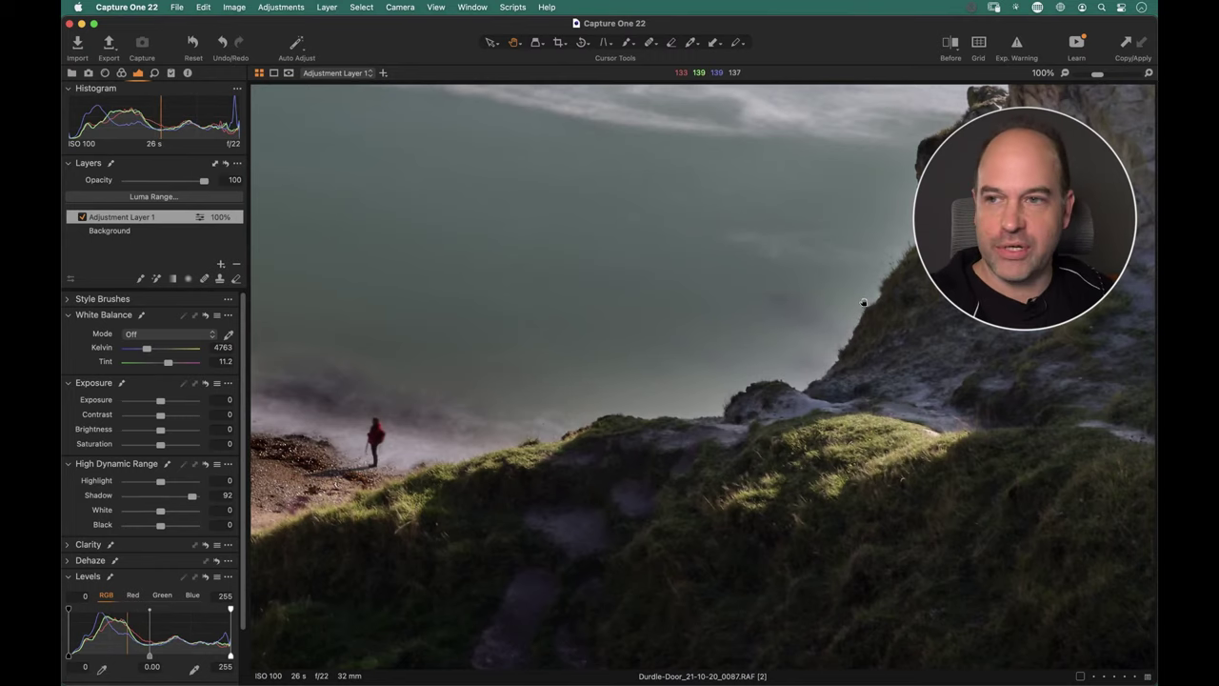
key("m")
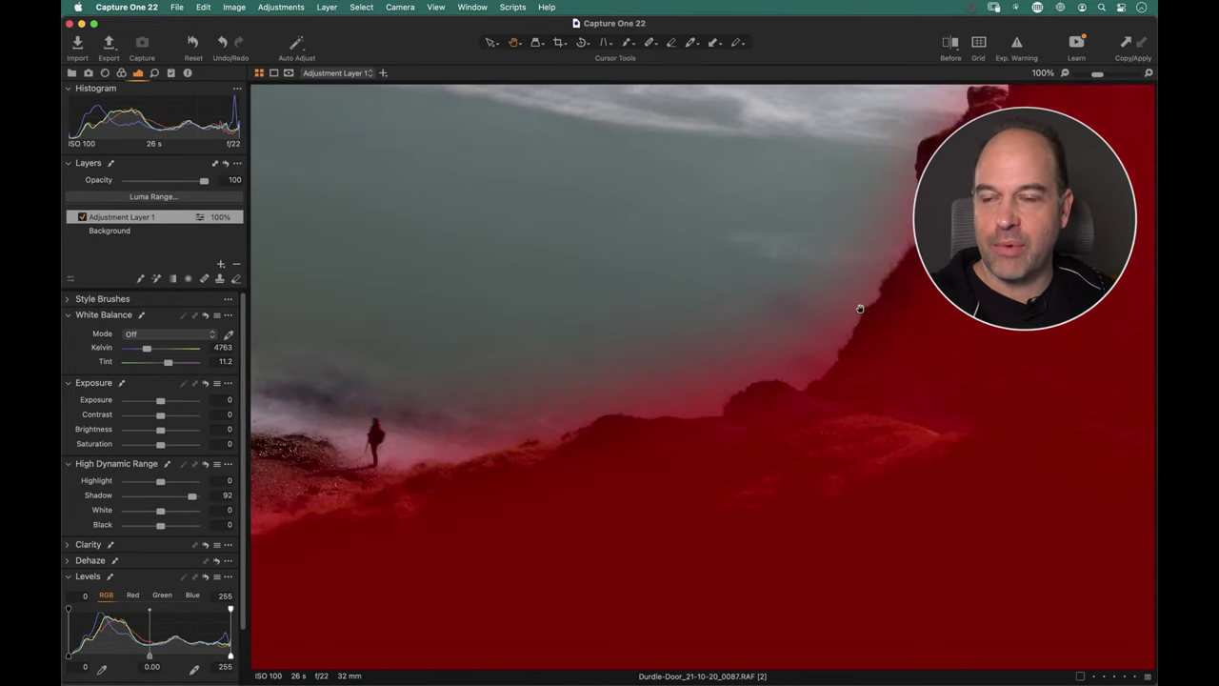
key("m")
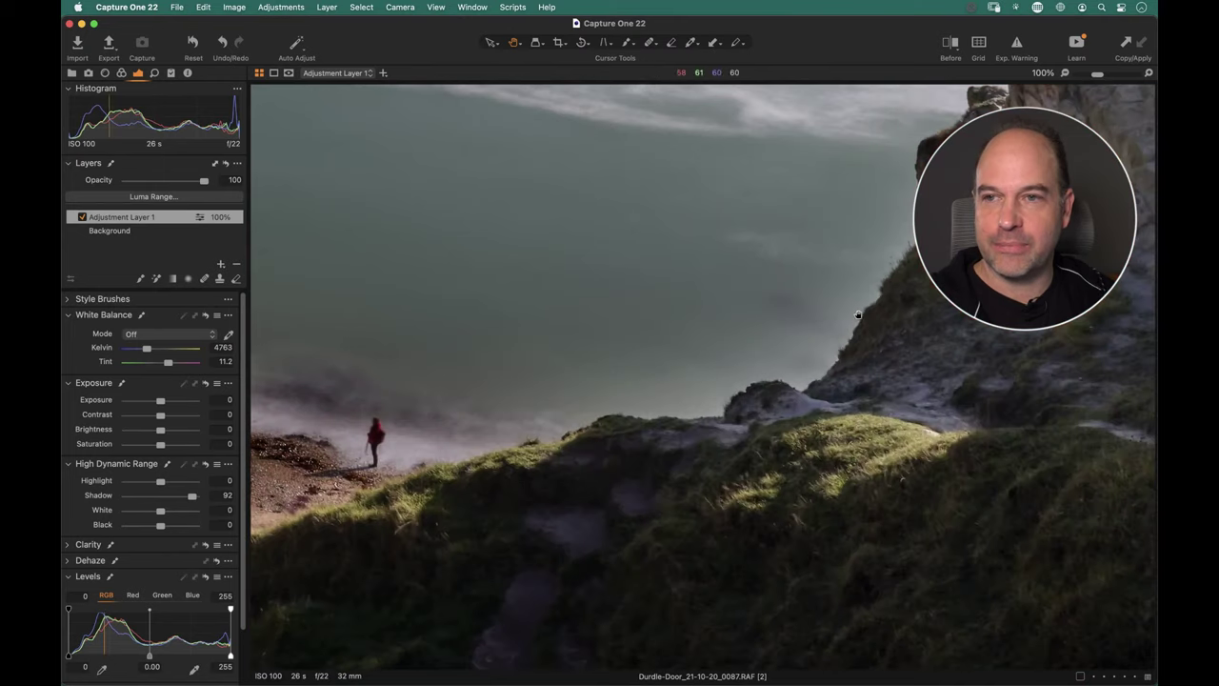
key("super+0")
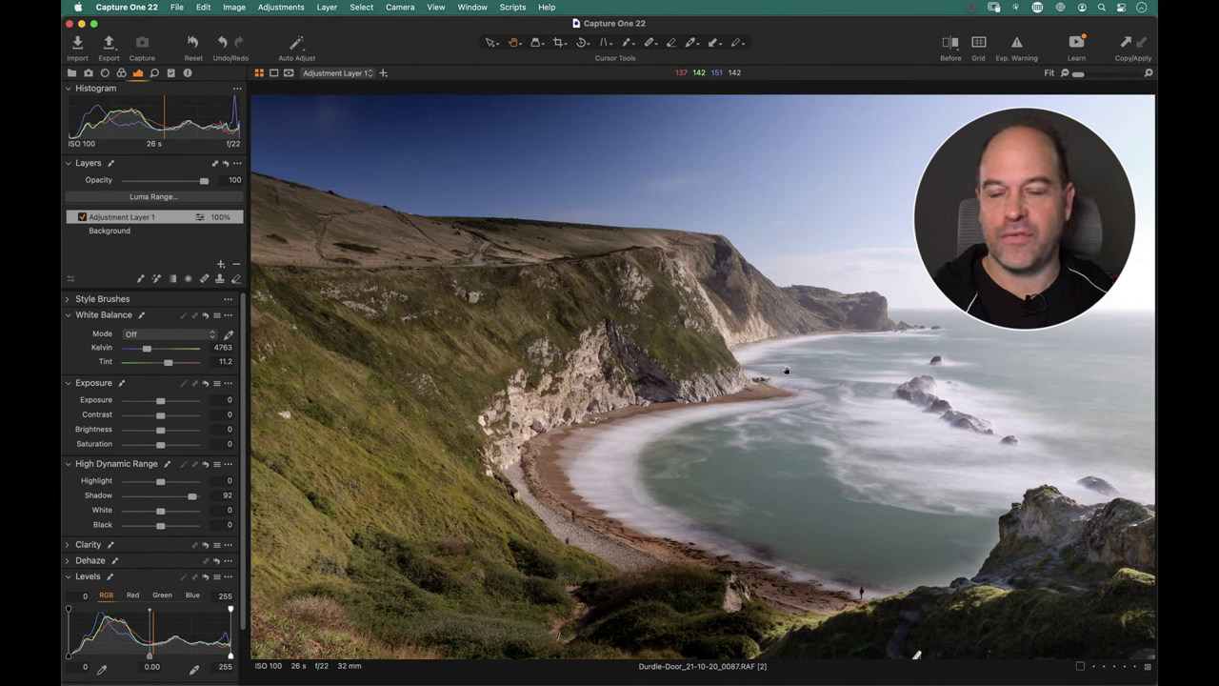
left_click(1010, 530)
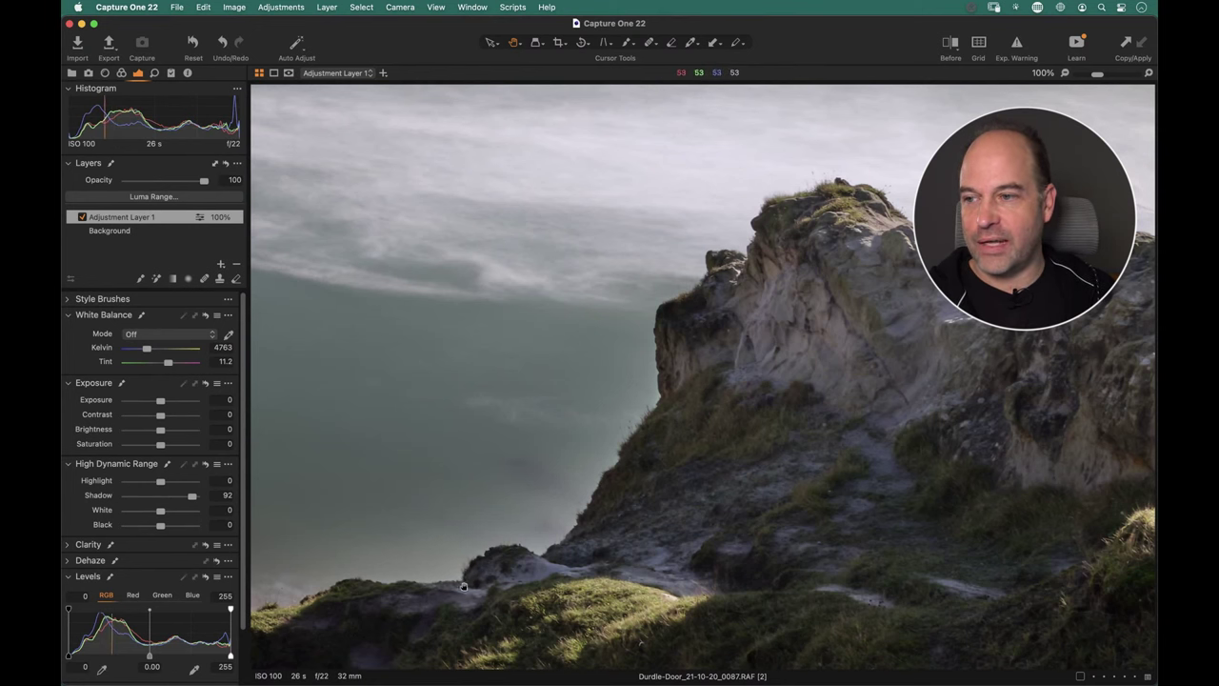
double_click(431, 592)
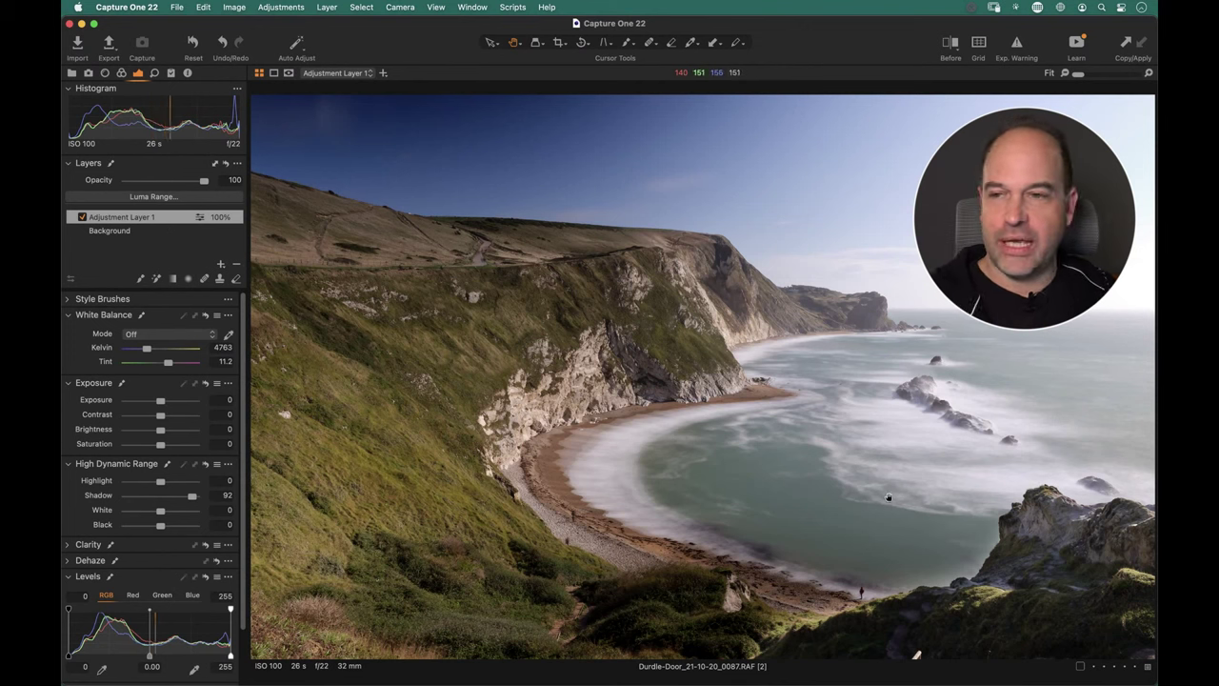
Toggle the red mask overlay with M, then clear Adjustment Layer 1's mask.
key("m")
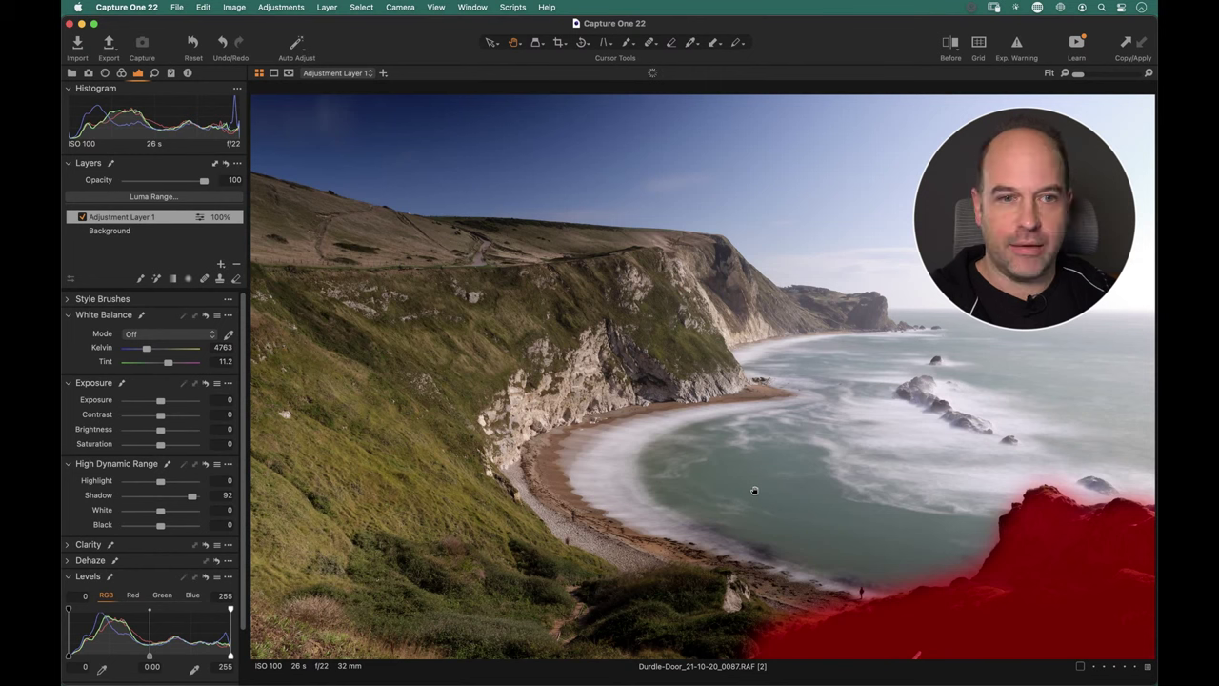
key("m")
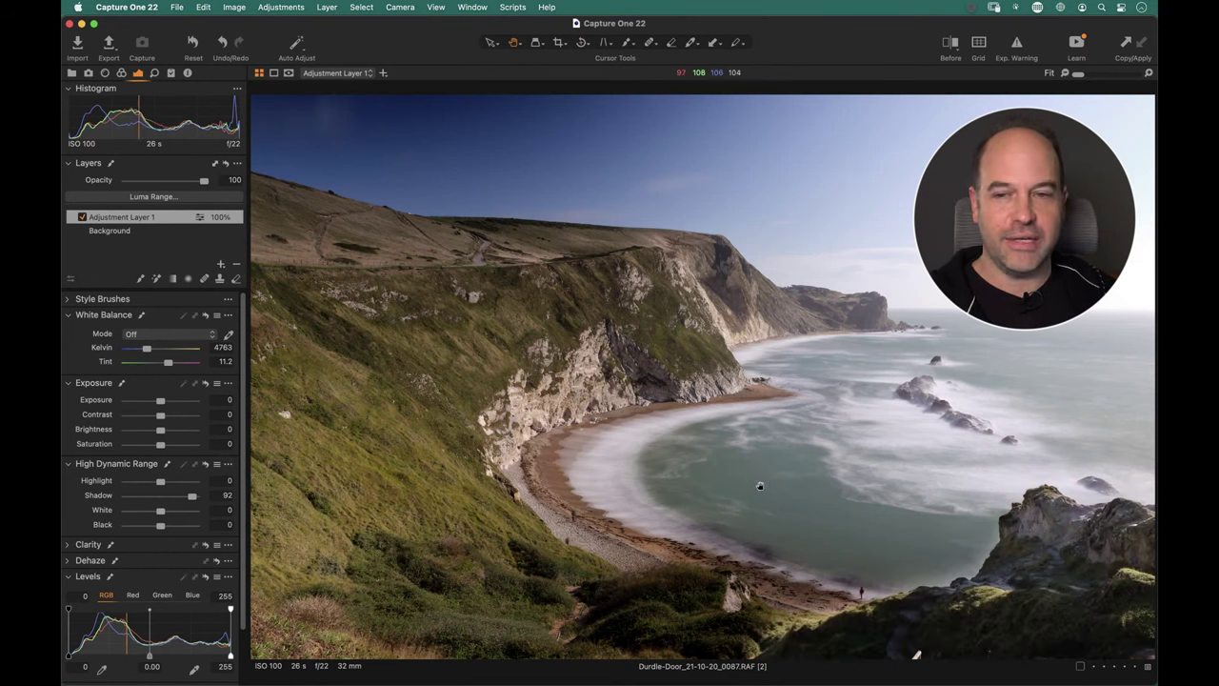
key("m")
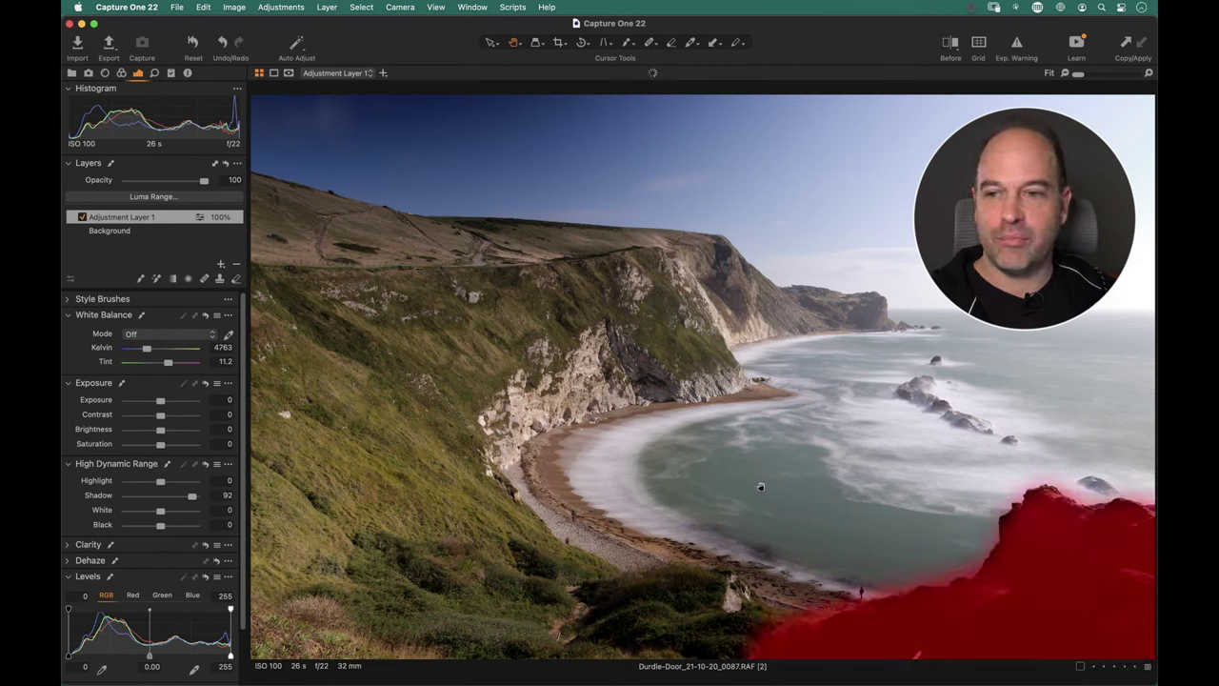
key("m")
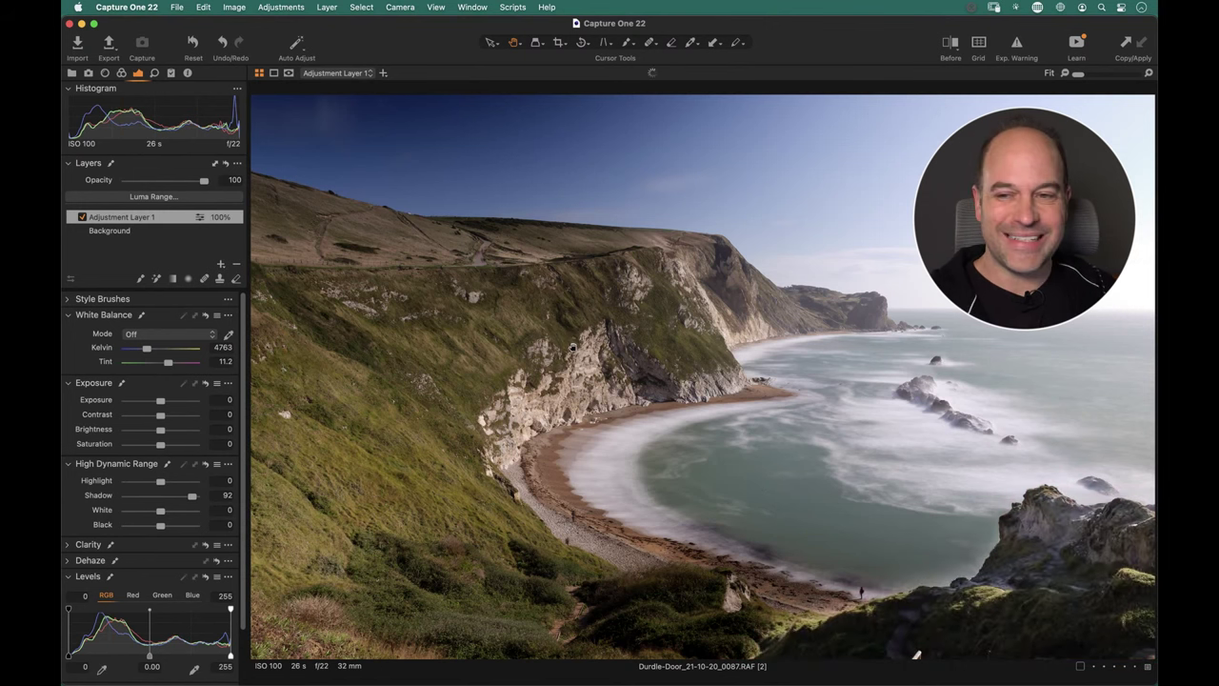
key("m")
right_click(156, 217)
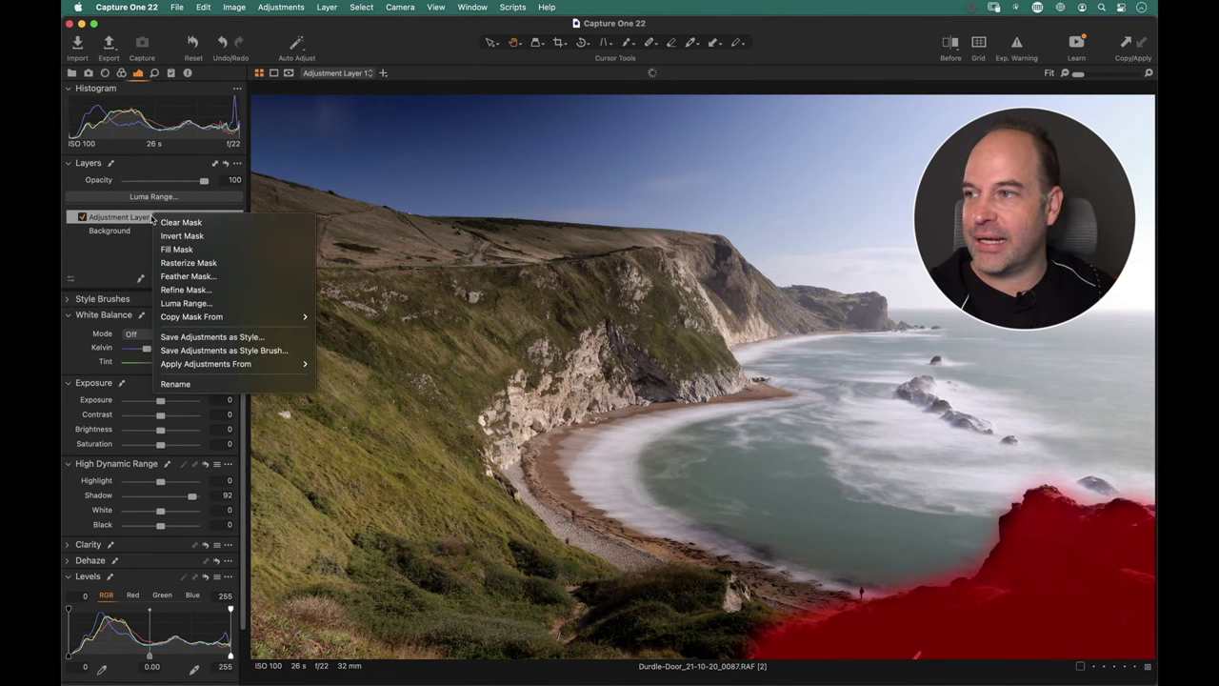
left_click(227, 223)
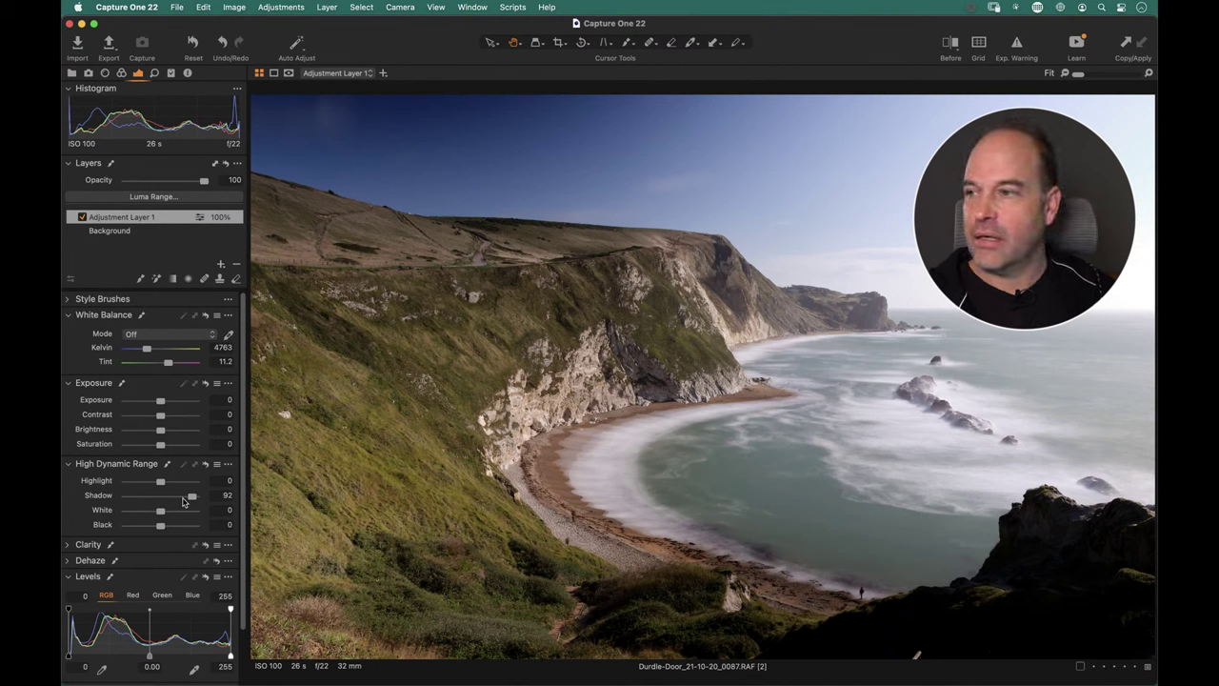
Select the Draw Mask brush and bring up its Brush Settings.
left_click(142, 279)
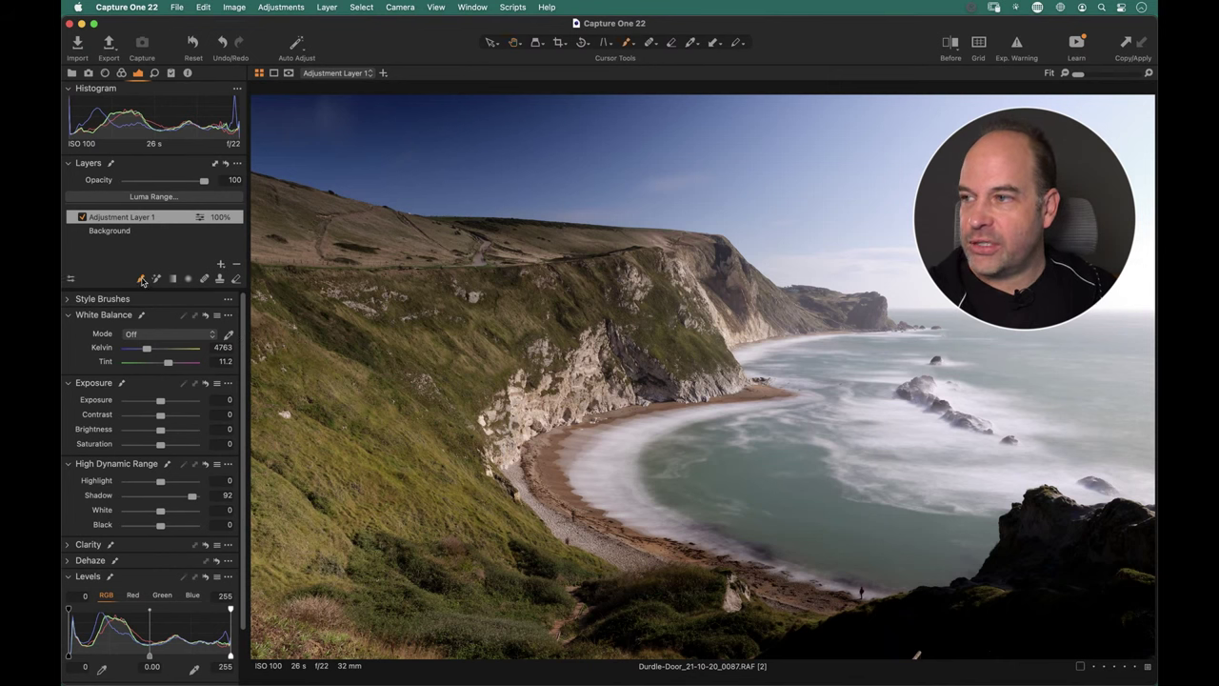
right_click(862, 445)
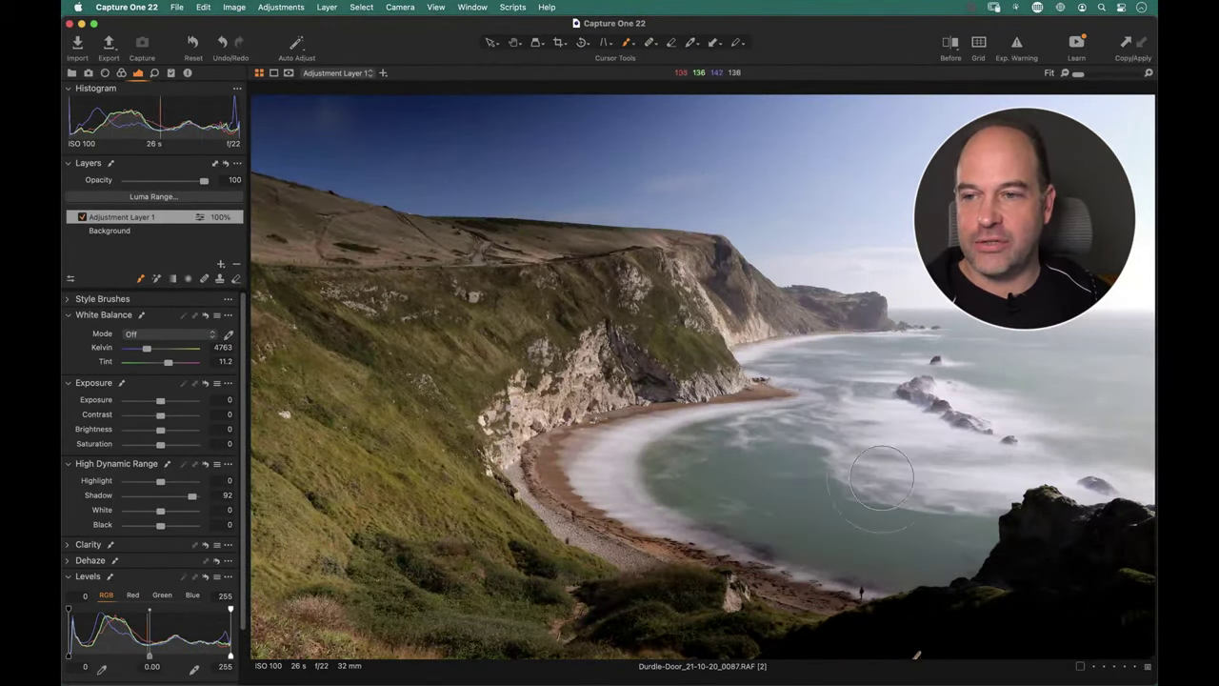
right_click(855, 461)
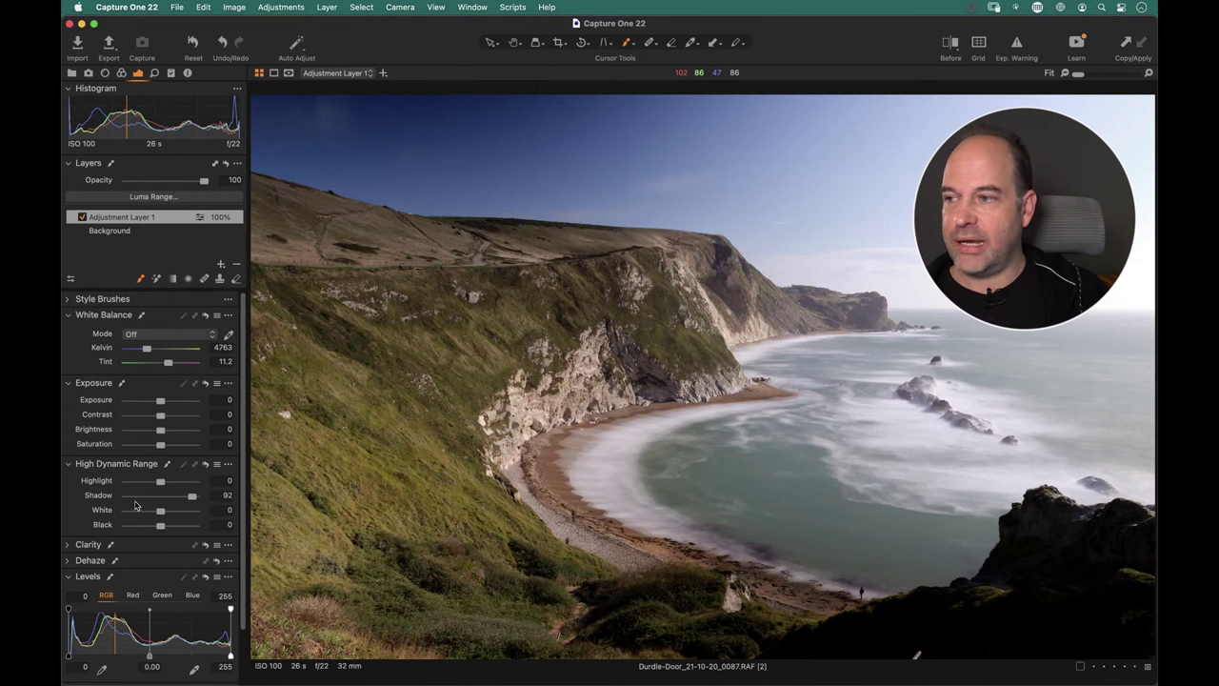
Brush the adjustment over the lower-right rocks, then clear that mask again.
mouse_move(933, 620)
left_mouse_down()
mouse_move(1001, 593)
mouse_move(1012, 620)
mouse_move(996, 619)
mouse_move(1080, 571)
mouse_move(1055, 581)
left_mouse_up()
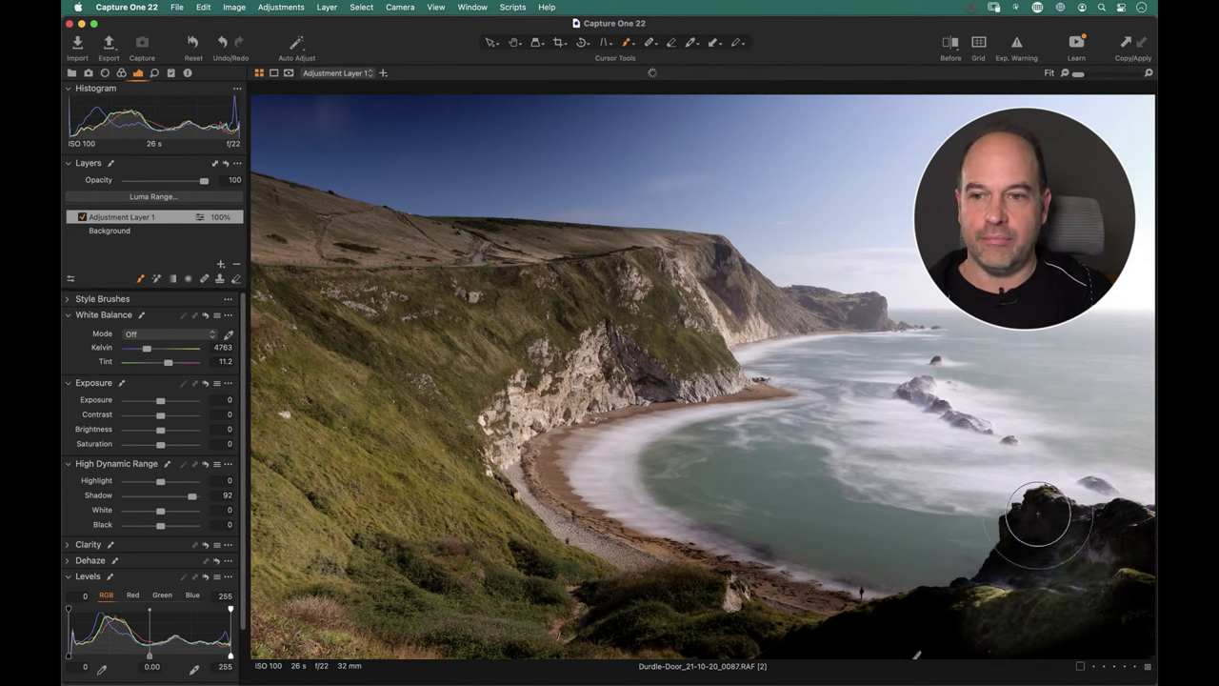
mouse_move(1074, 577)
left_mouse_down()
mouse_move(1145, 632)
mouse_move(1028, 643)
mouse_move(1149, 632)
mouse_move(1065, 634)
mouse_move(959, 557)
left_mouse_up()
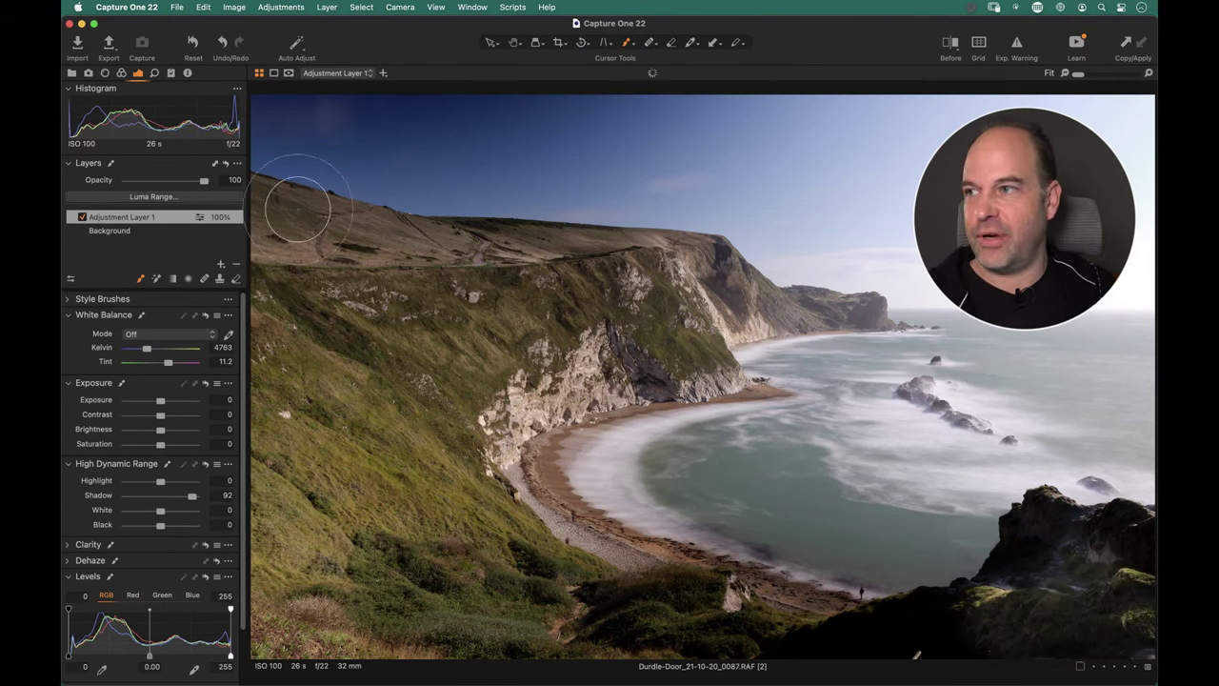
right_click(153, 221)
left_click(164, 225)
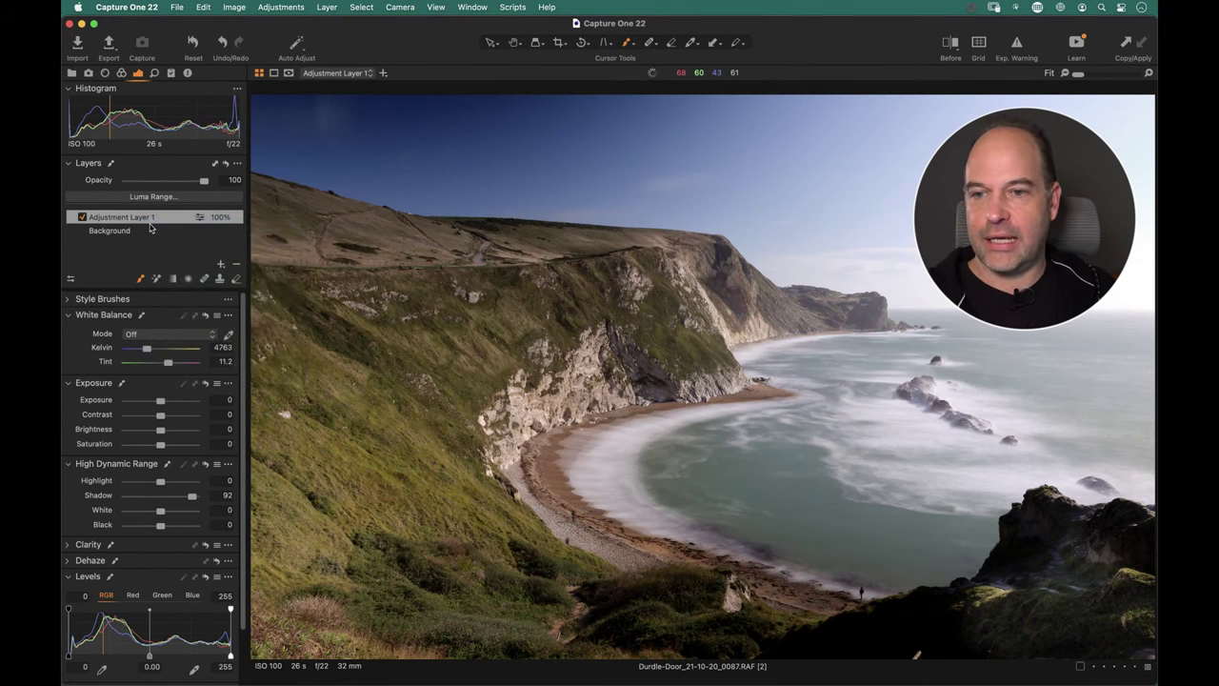
Lower the brush flow to 5 and softly repaint the lower-right rocks.
right_click(887, 418)
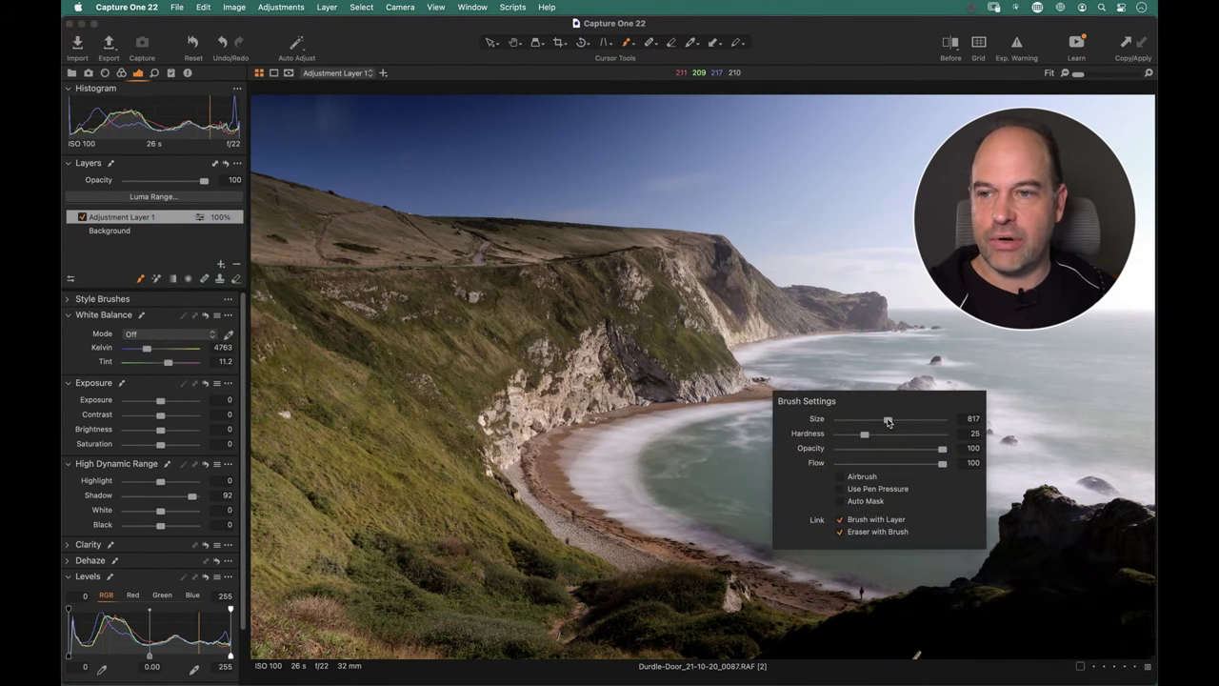
left_click_drag(942, 462, 840, 463)
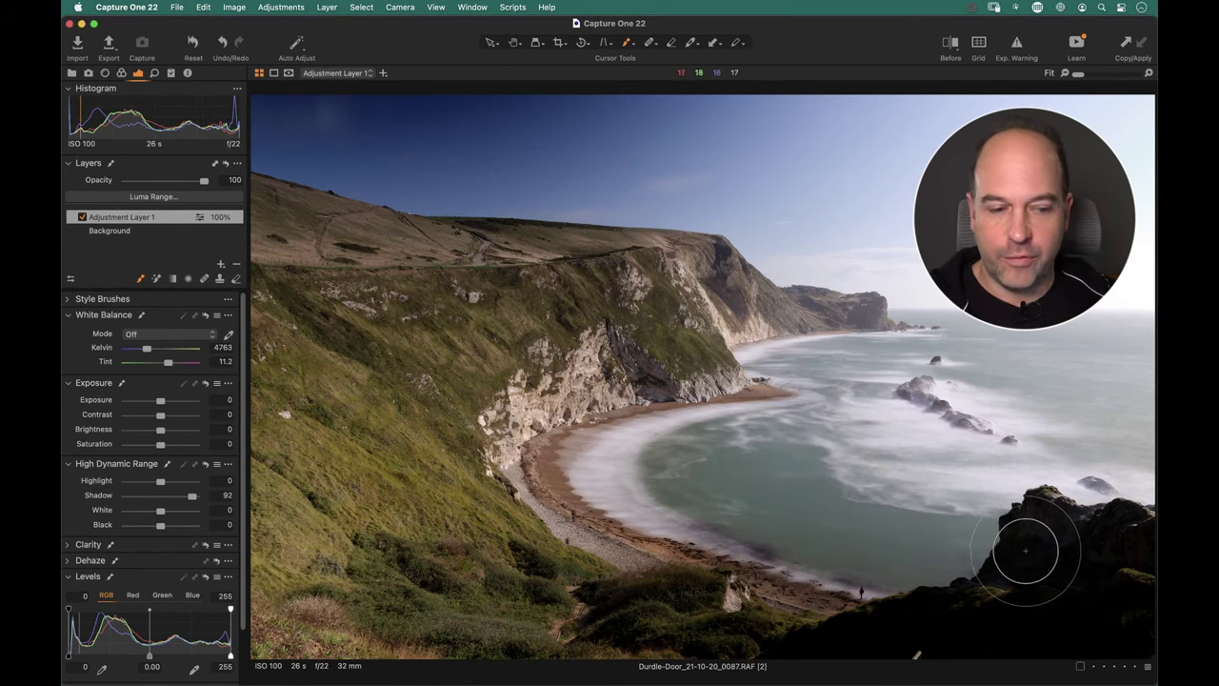
mouse_move(1026, 562)
left_mouse_down()
mouse_move(1050, 587)
mouse_move(1110, 593)
mouse_move(1035, 632)
mouse_move(1123, 578)
mouse_move(1049, 590)
mouse_move(1028, 571)
mouse_move(1087, 556)
mouse_move(988, 629)
mouse_move(1155, 594)
mouse_move(1042, 637)
mouse_move(1107, 630)
mouse_move(813, 667)
mouse_move(1028, 555)
mouse_move(1039, 528)
mouse_move(1146, 543)
mouse_move(1123, 633)
mouse_move(1082, 543)
mouse_move(890, 634)
mouse_move(911, 633)
mouse_move(831, 652)
mouse_move(1030, 591)
mouse_move(1058, 540)
mouse_move(1143, 577)
mouse_move(1135, 636)
mouse_move(1021, 631)
mouse_move(1028, 585)
mouse_move(902, 641)
mouse_move(821, 658)
mouse_move(773, 617)
mouse_move(1076, 543)
mouse_move(1133, 549)
mouse_move(1137, 622)
mouse_move(985, 426)
mouse_move(688, 356)
mouse_move(701, 399)
mouse_move(919, 614)
mouse_move(961, 630)
mouse_move(811, 659)
mouse_move(861, 643)
mouse_move(1137, 644)
mouse_move(1079, 576)
mouse_move(544, 296)
left_mouse_up()
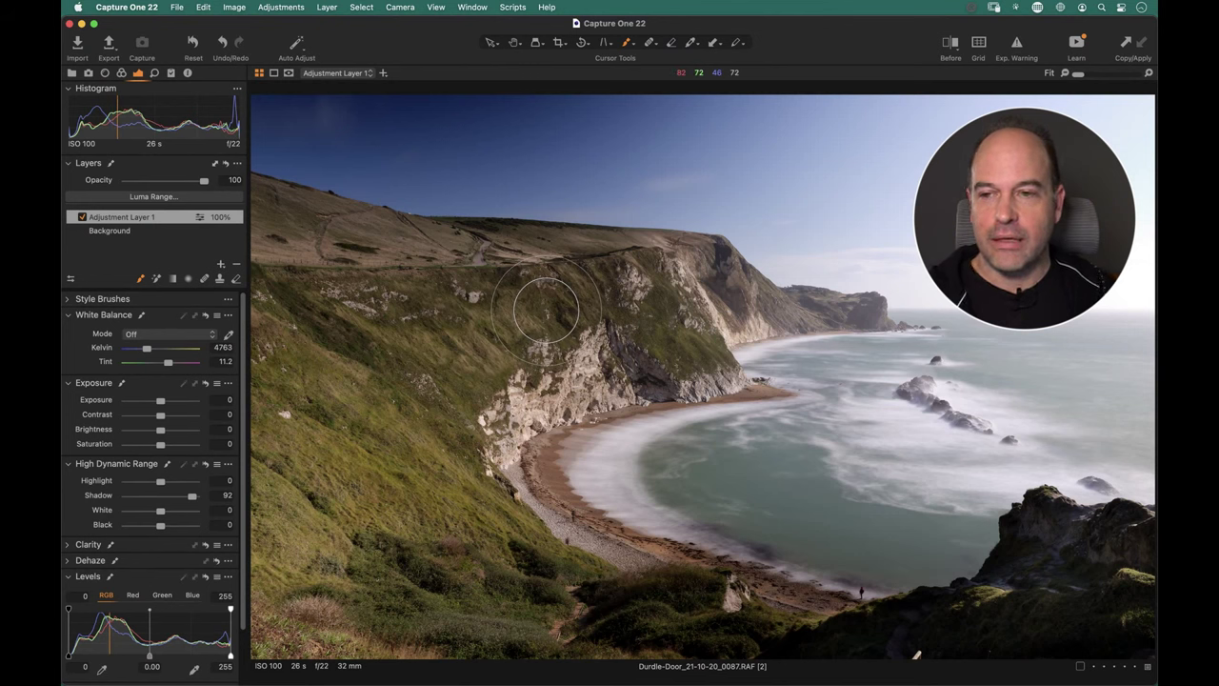
Switch to Display Grayscale Mask and paint an opaque white stroke across the upper image.
left_click(288, 73)
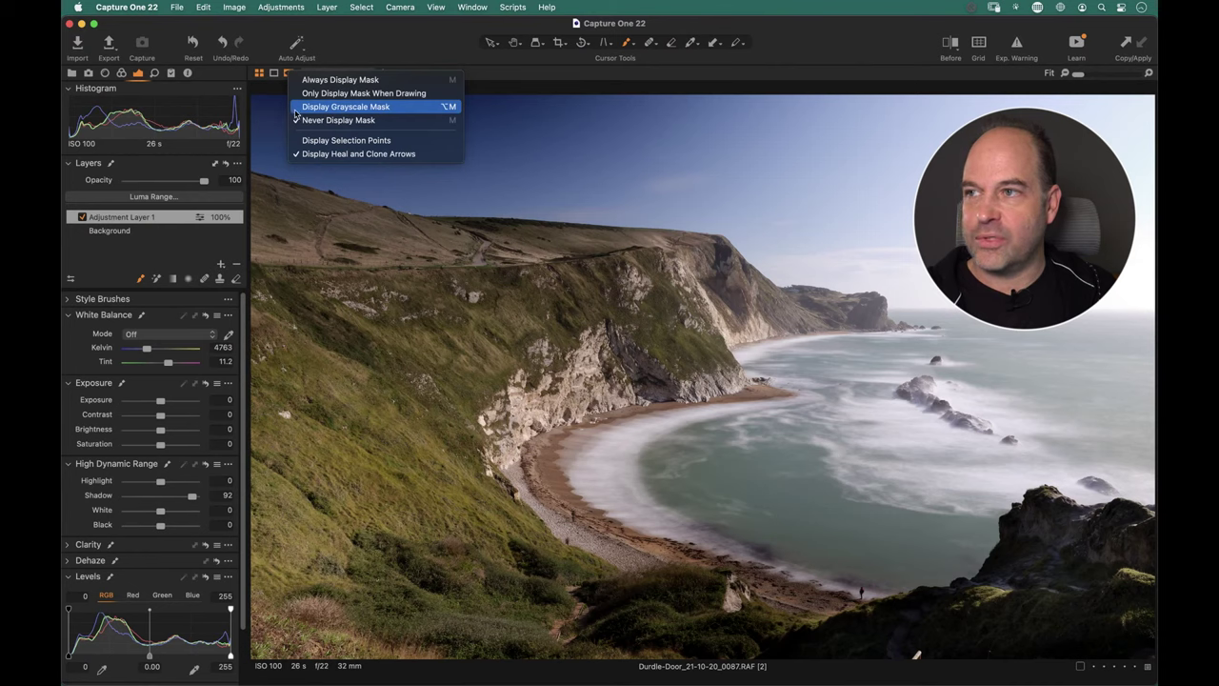
left_click(295, 109)
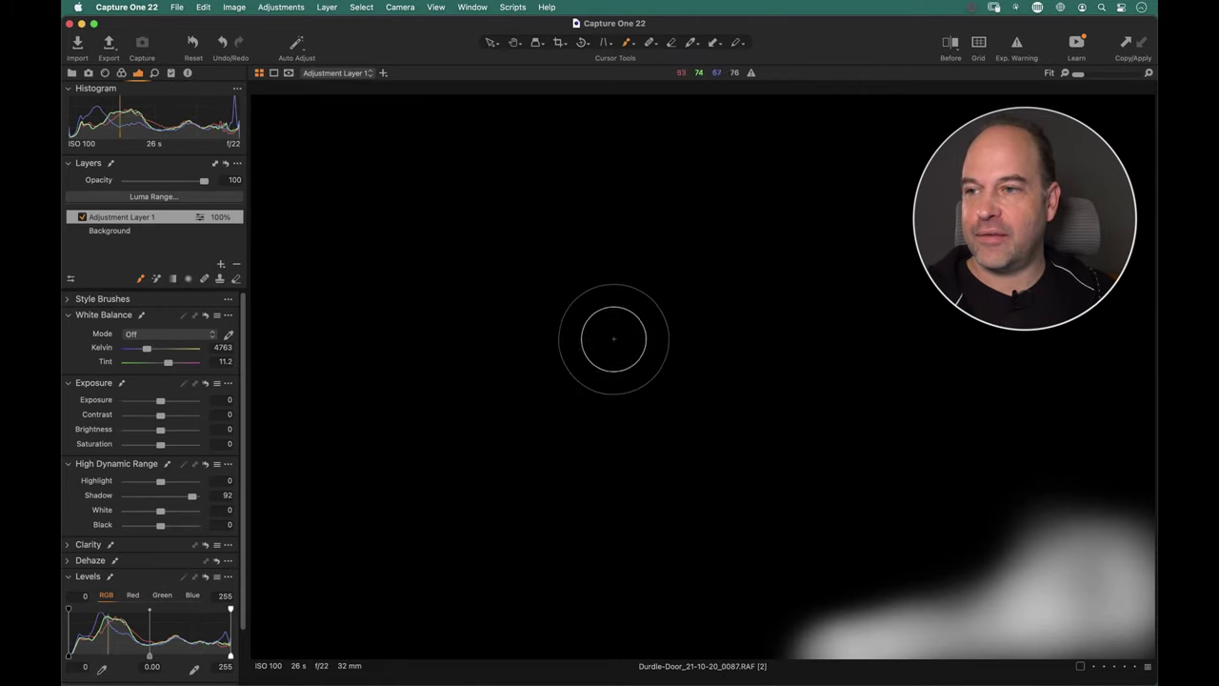
right_click(612, 340)
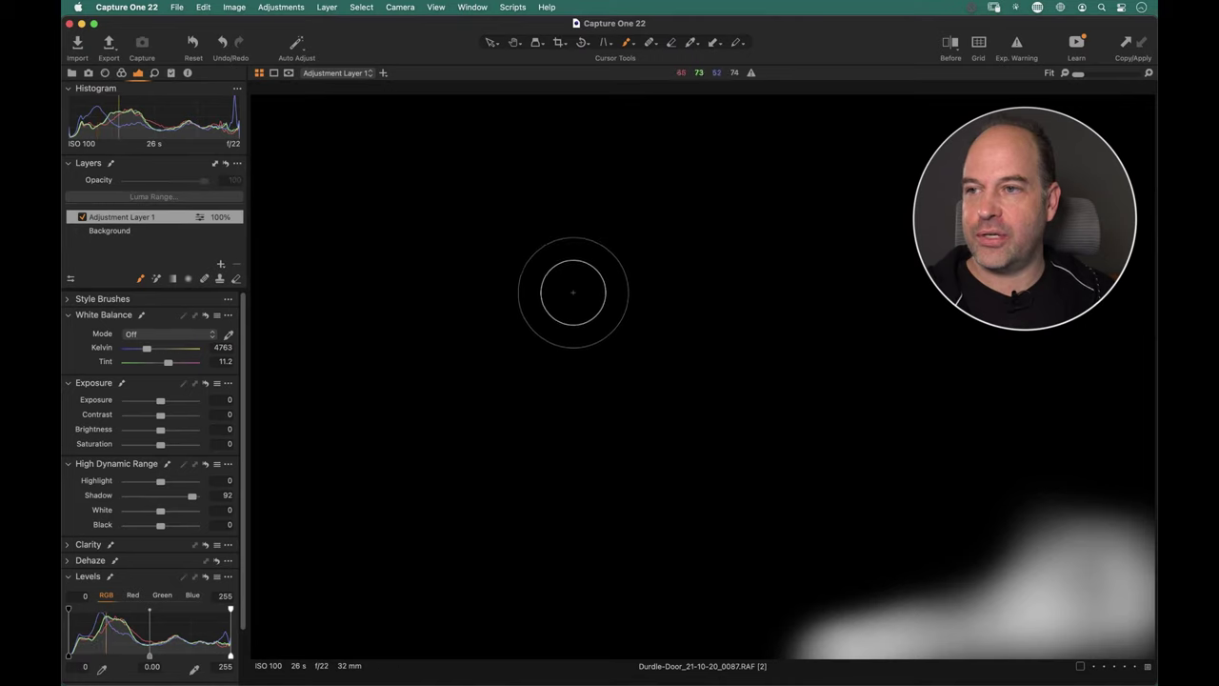
left_click_drag(565, 289, 813, 212)
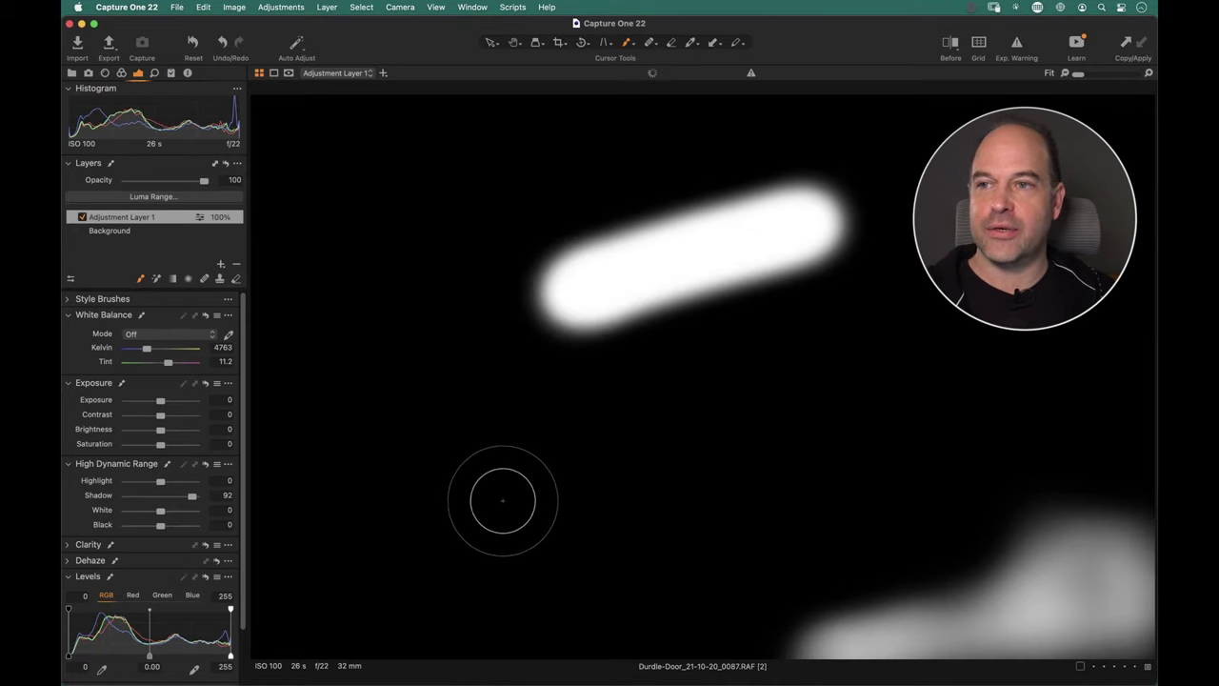
Confirm Flow 5 and paint a fainter diagonal grey stroke below the first one.
right_click(768, 356)
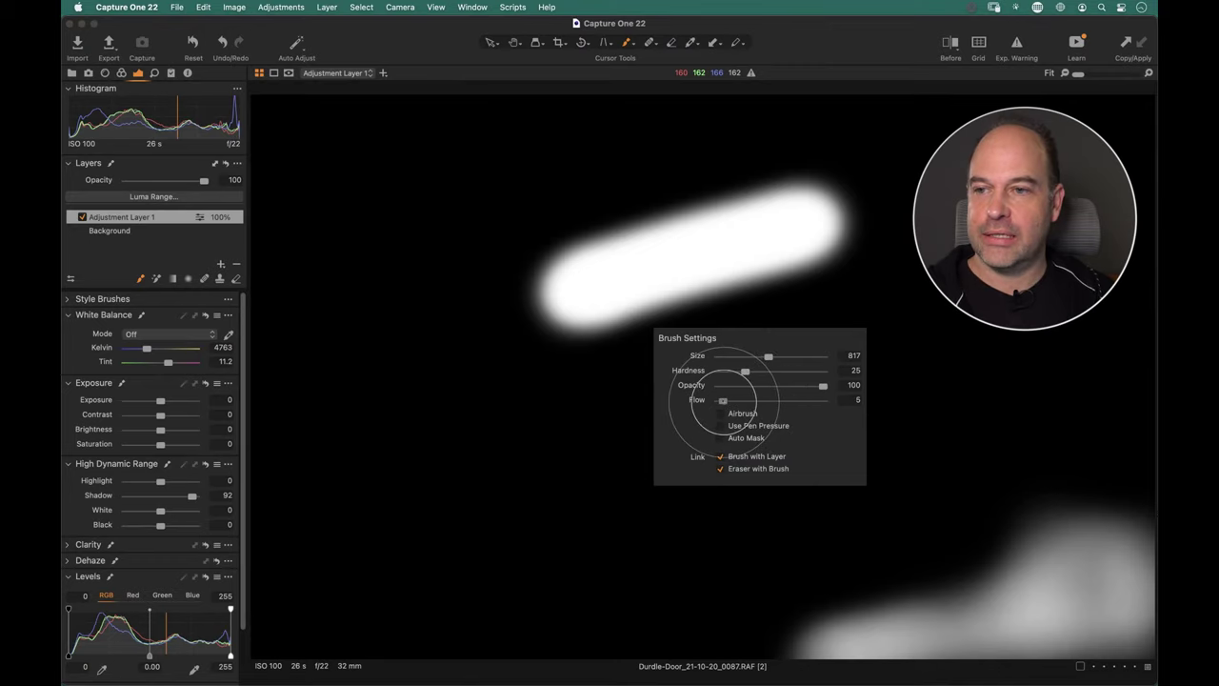
mouse_move(730, 384)
left_mouse_down()
mouse_move(790, 360)
mouse_move(671, 405)
mouse_move(821, 351)
mouse_move(664, 408)
mouse_move(843, 346)
mouse_move(678, 405)
mouse_move(827, 335)
left_mouse_up()
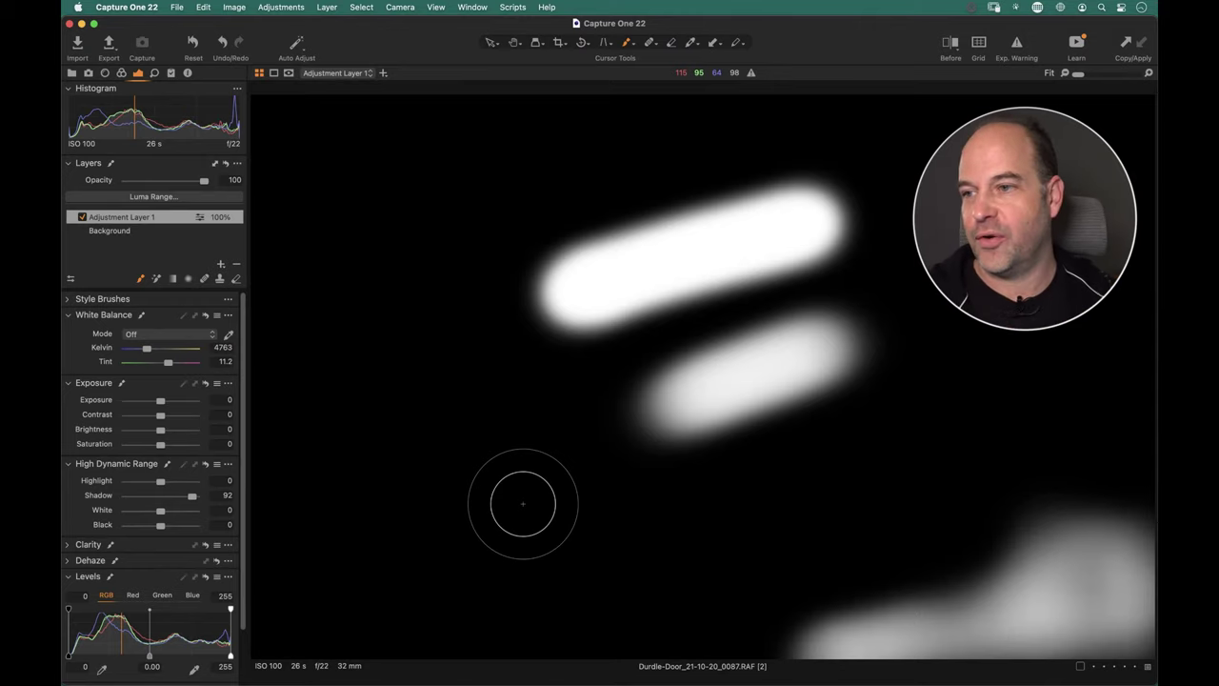
Erase the top and middle of the upper test stroke with the Erase Mask tool.
left_click(236, 279)
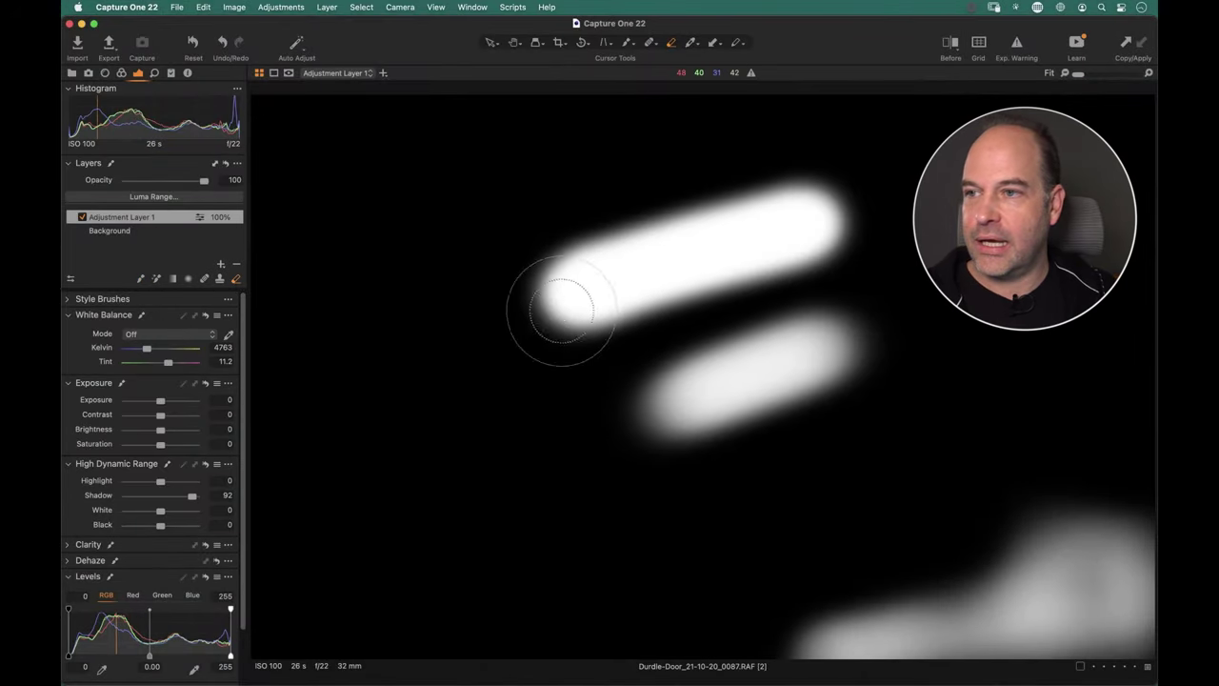
right_click(558, 299)
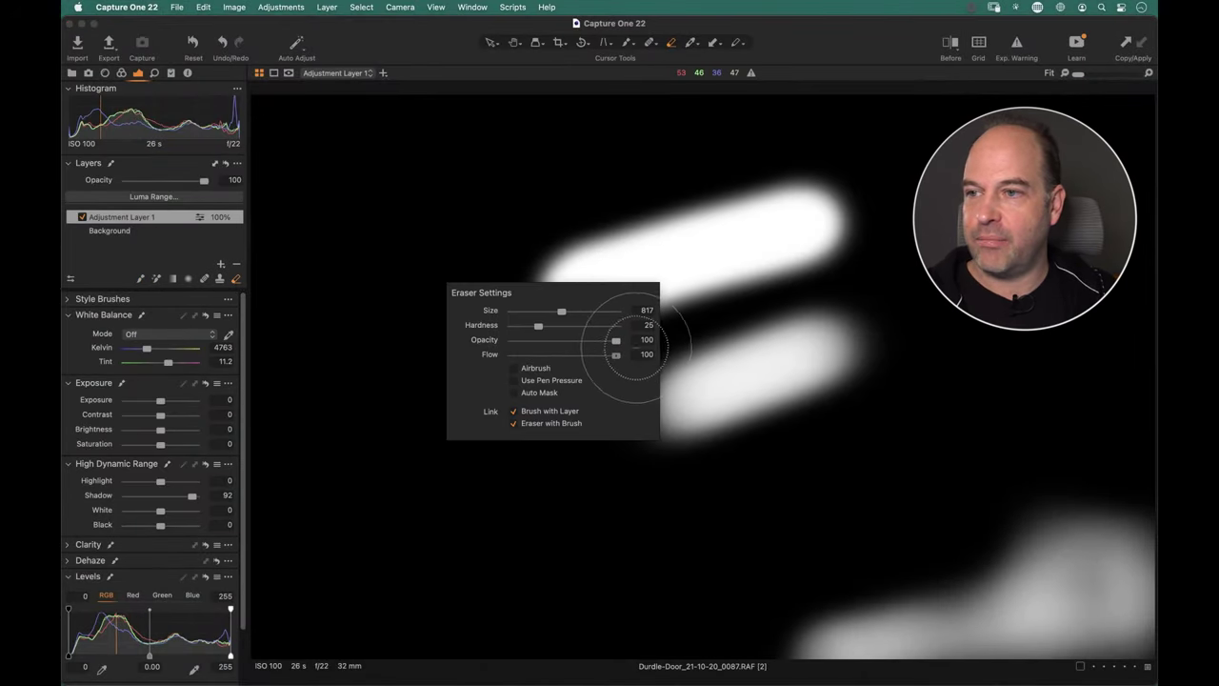
mouse_move(620, 232)
left_mouse_down()
mouse_move(782, 190)
mouse_move(682, 270)
mouse_move(690, 280)
mouse_move(569, 329)
mouse_move(716, 282)
mouse_move(552, 329)
mouse_move(668, 336)
mouse_move(703, 364)
mouse_move(660, 388)
mouse_move(755, 334)
mouse_move(796, 372)
mouse_move(839, 353)
mouse_move(686, 449)
mouse_move(680, 442)
mouse_move(808, 303)
mouse_move(732, 328)
left_mouse_up()
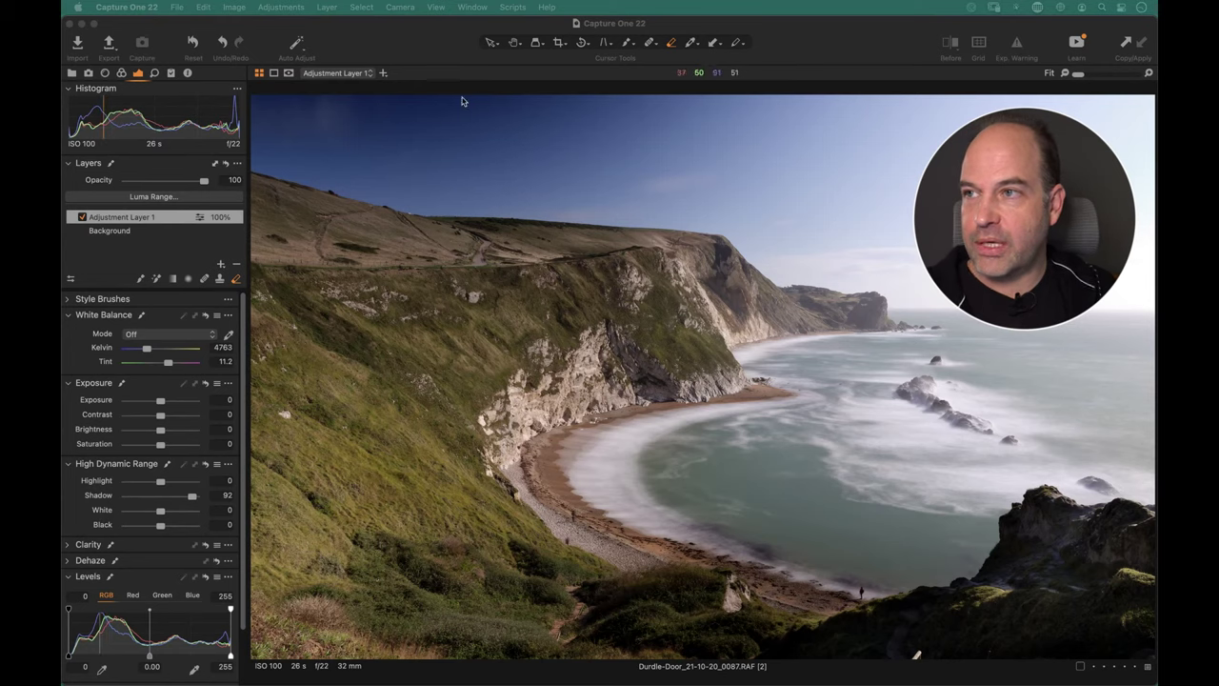
Open the mountain village street photo from the image grid and select the Draw Mask brush.
key("alt+super+v")
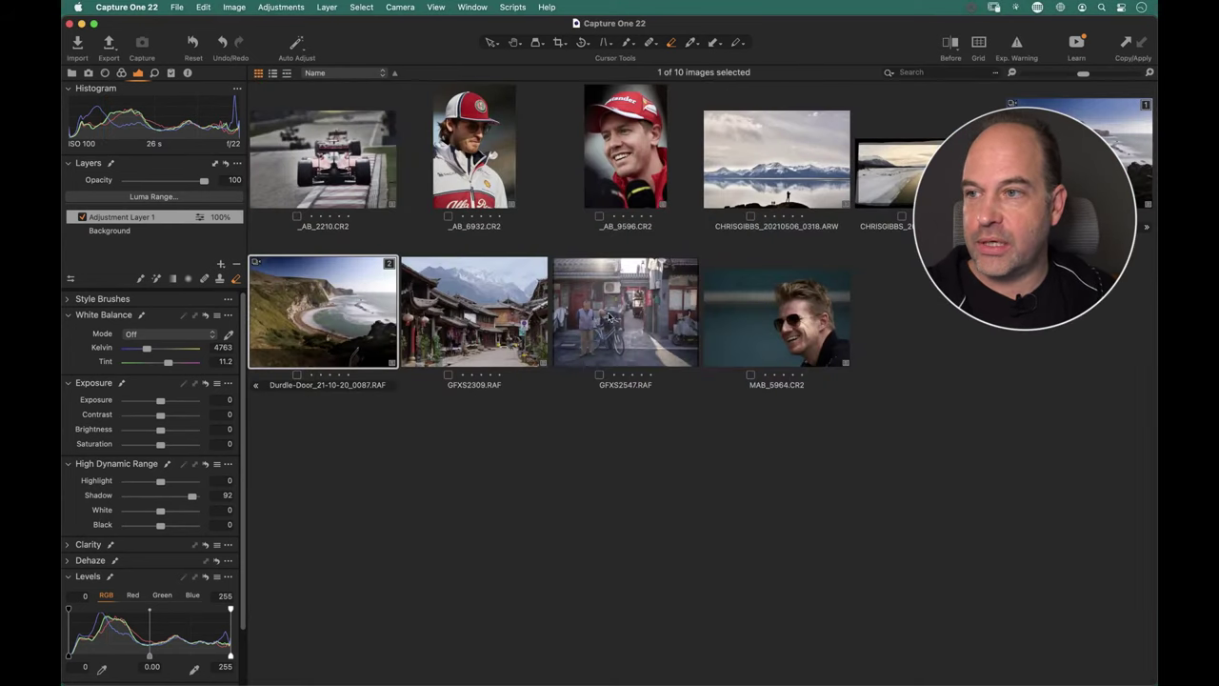
double_click(461, 333)
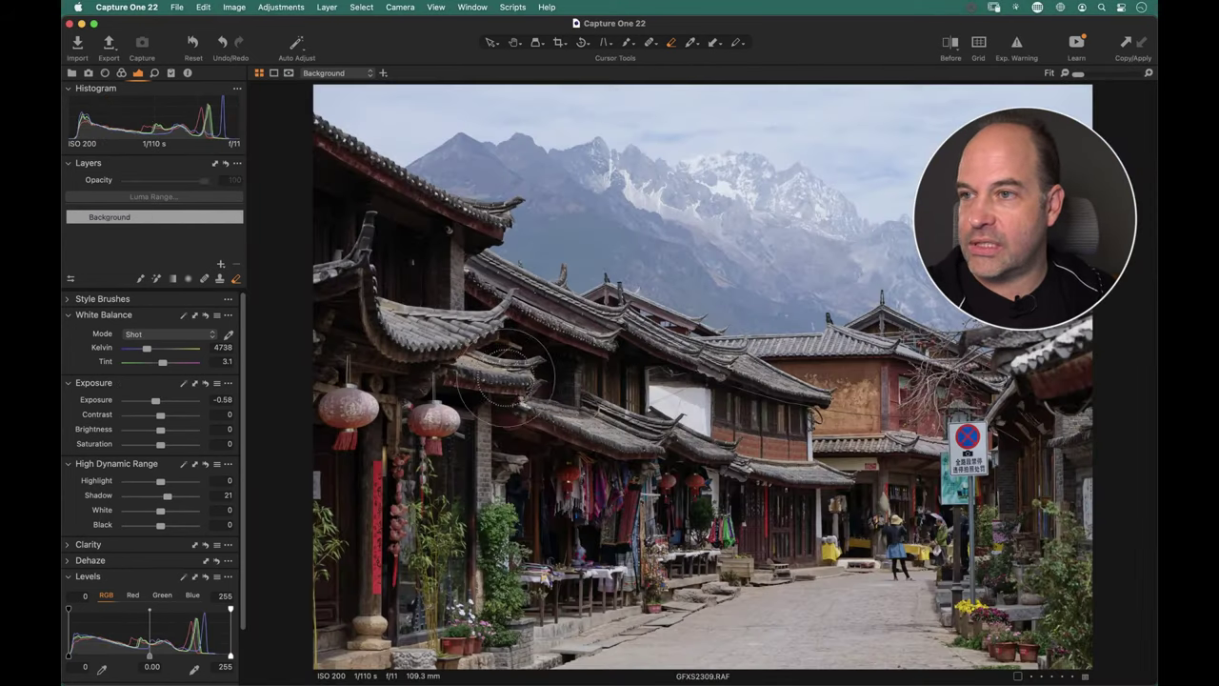
key("h")
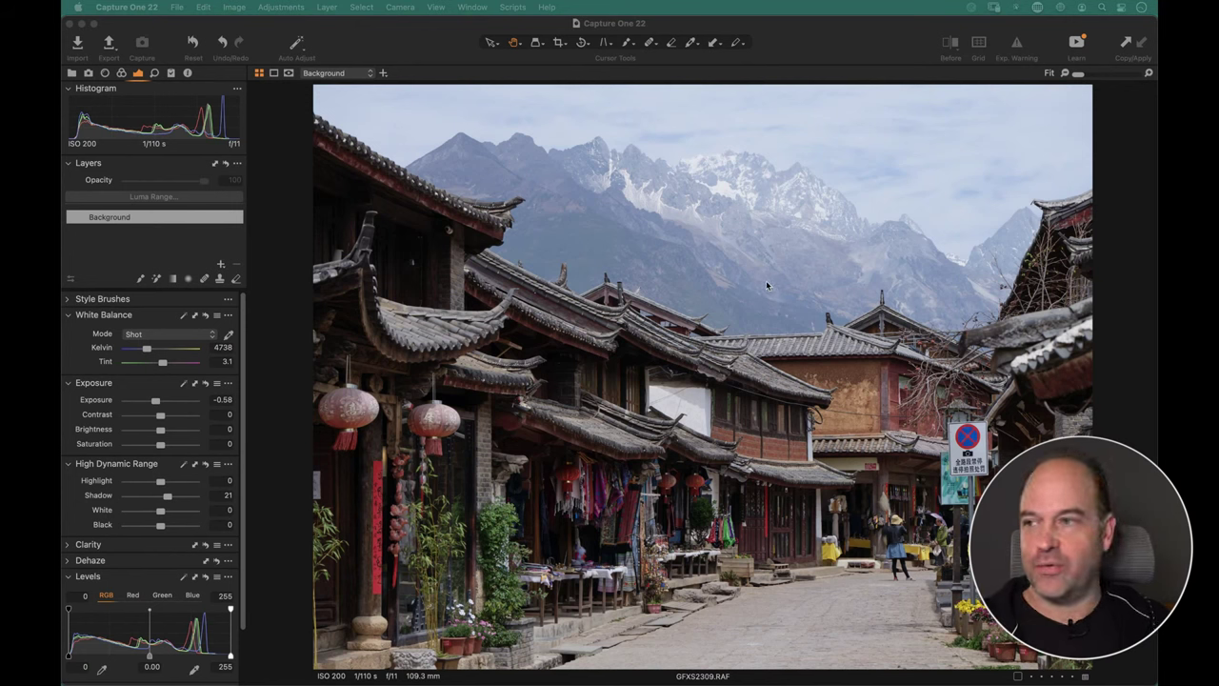
left_click(142, 279)
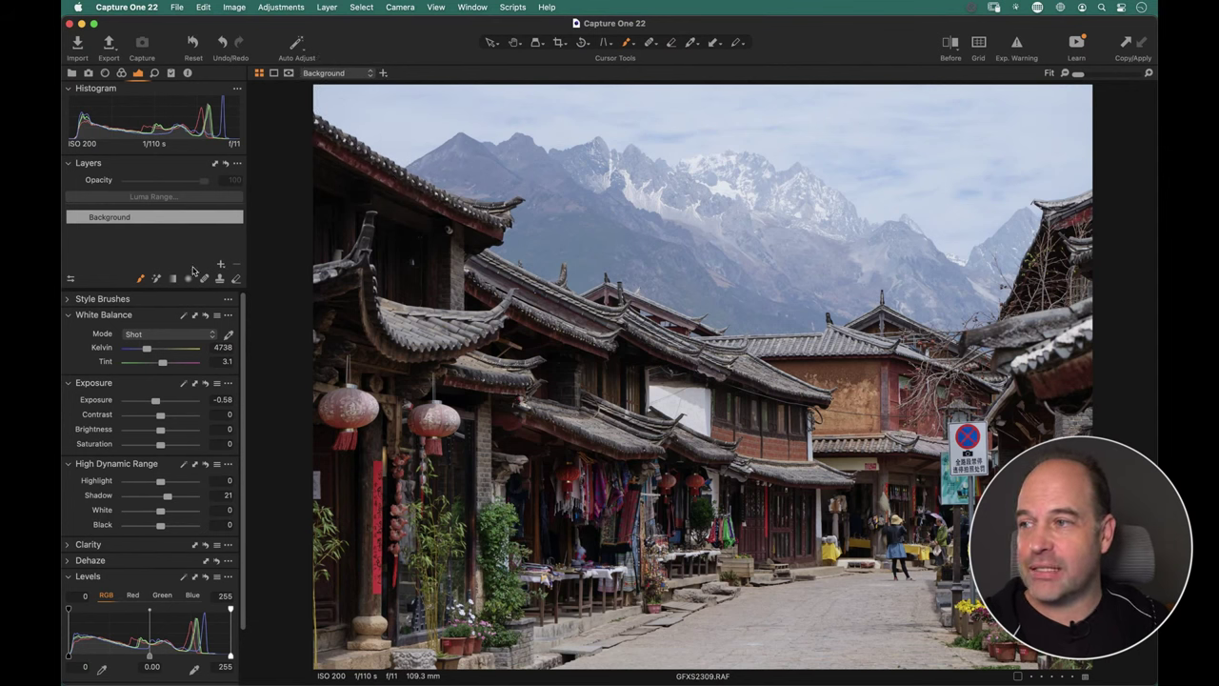
Switch to the Magic Brush and show its settings: size 93, tolerance 8, refine edge 36.
left_click(156, 279)
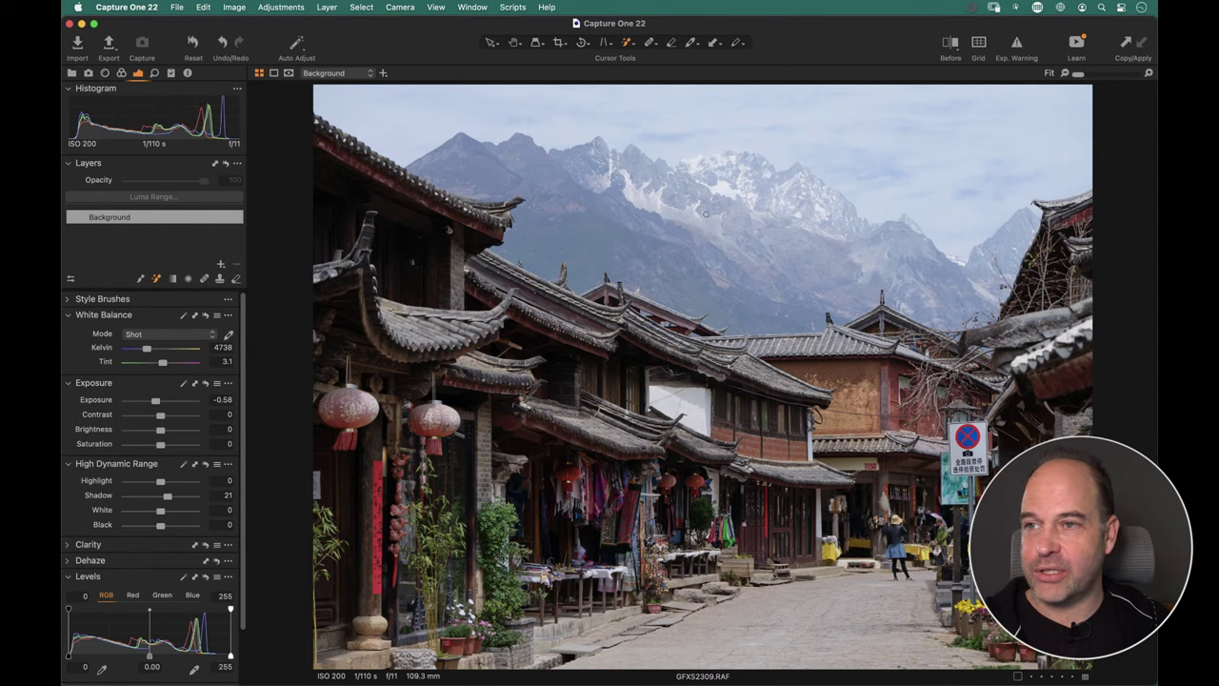
right_click(664, 208)
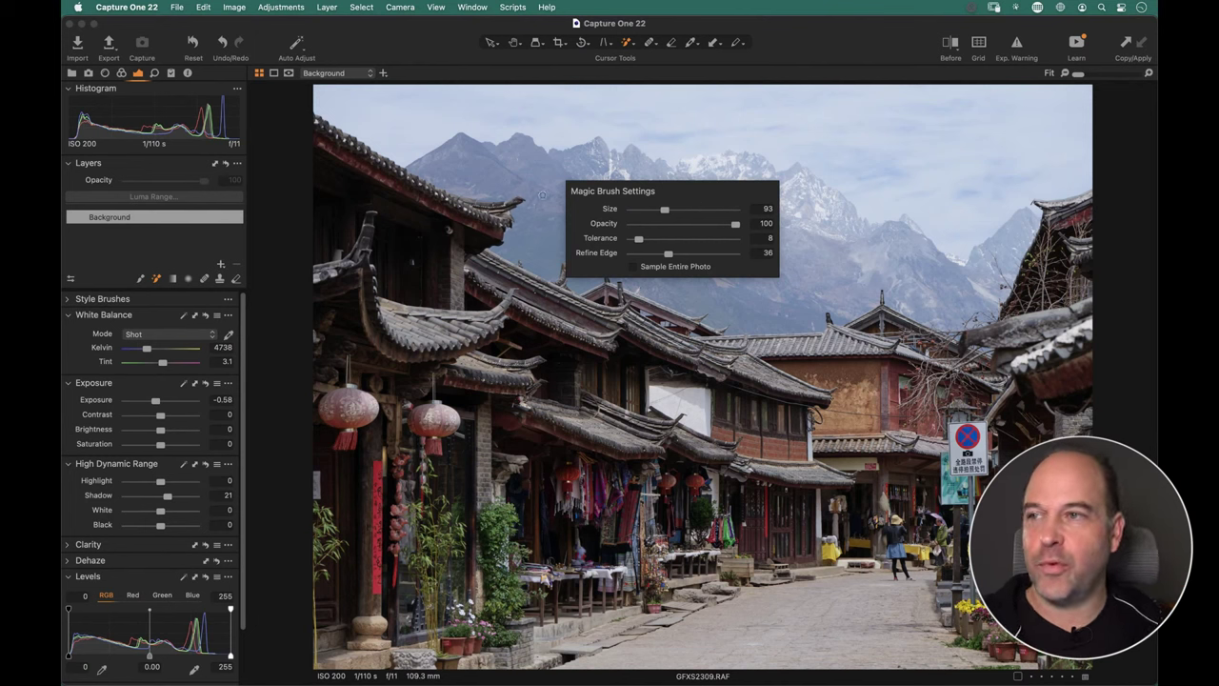
Enlarge the Magic Brush and paint the mountains, creating Adjustment Layer 1's mask.
left_click(289, 74)
left_click(305, 84)
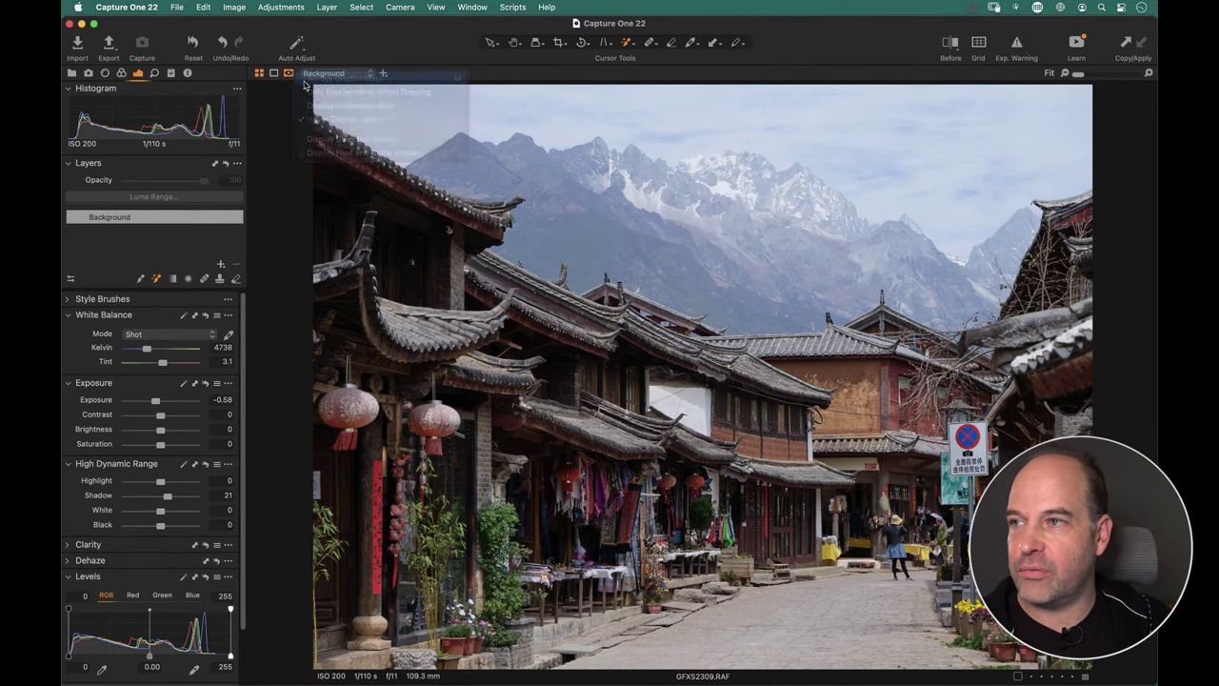
right_click(687, 214)
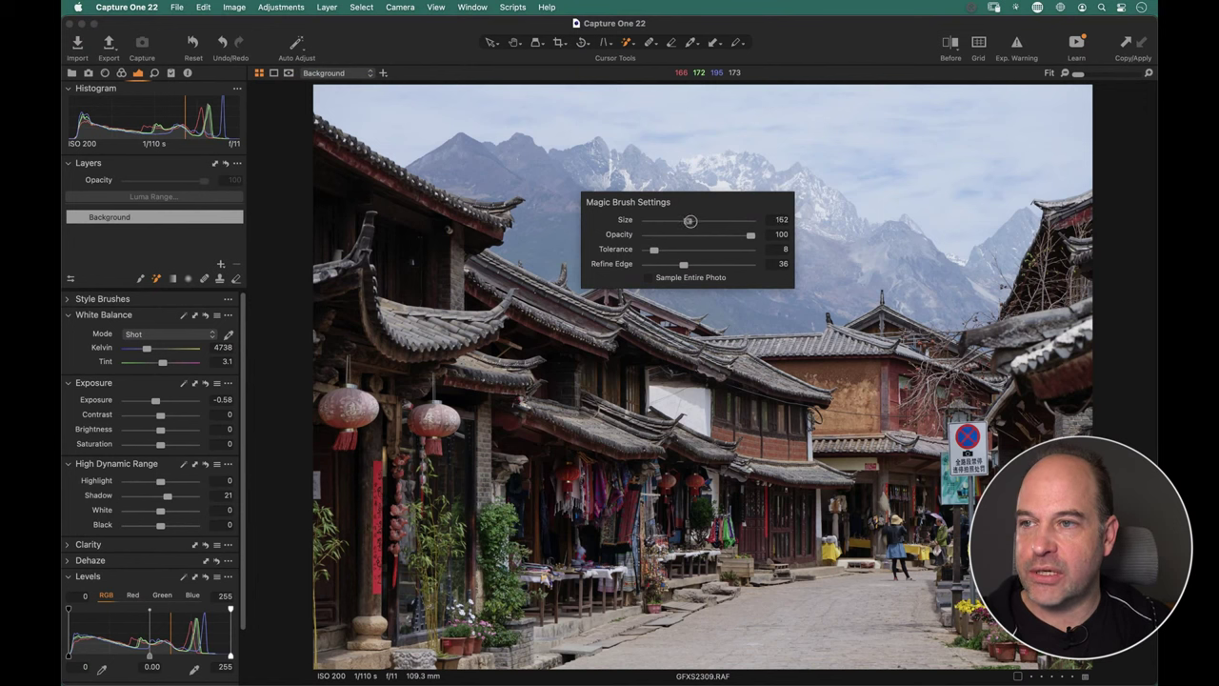
left_click_drag(687, 218, 703, 218)
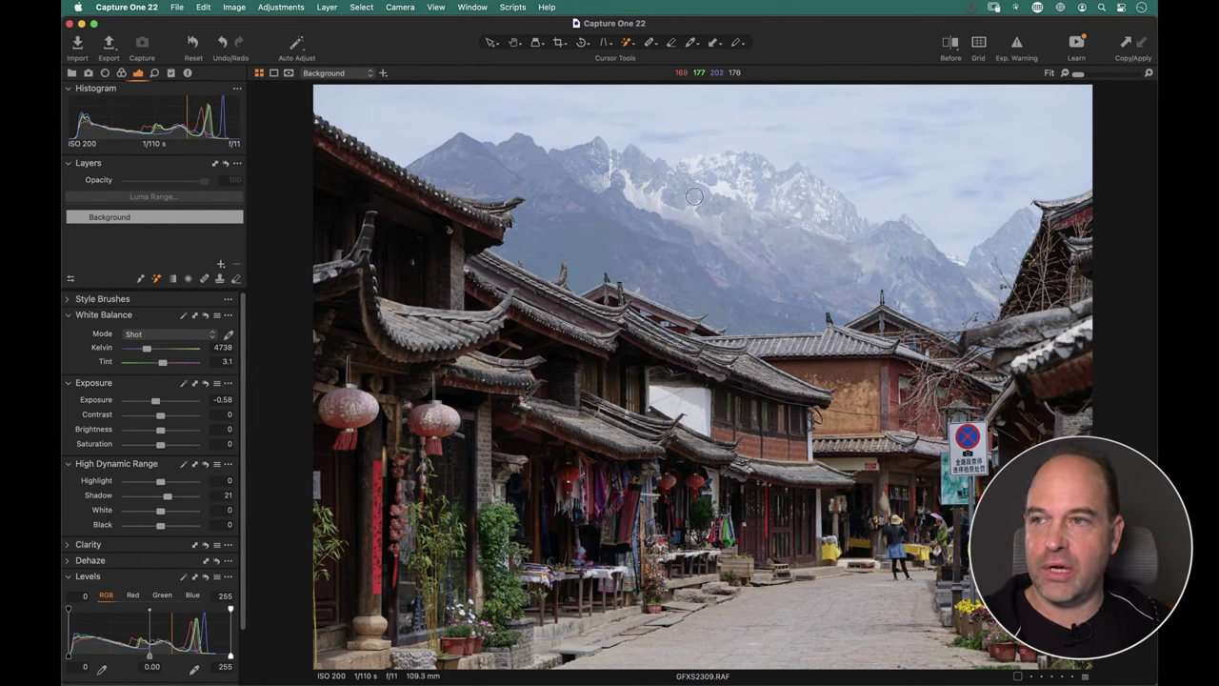
left_click_drag(685, 205, 737, 254)
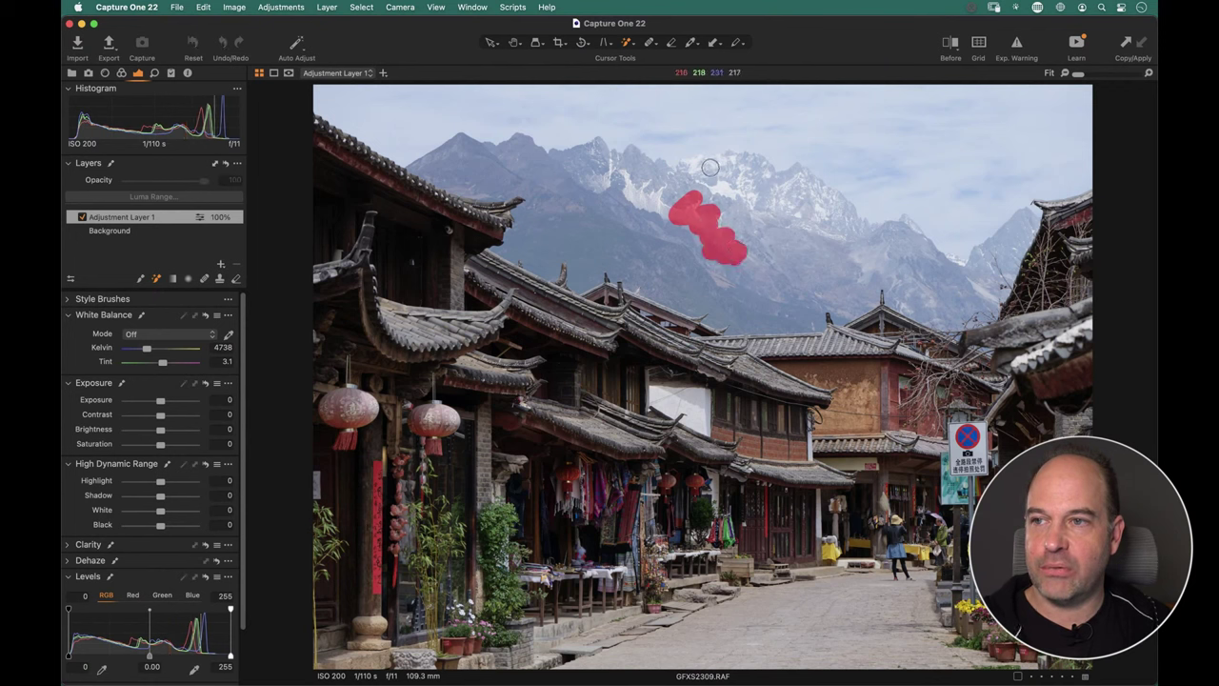
Add the rest of the sky to the Magic Brush mask above the rooftops.
left_click(681, 235)
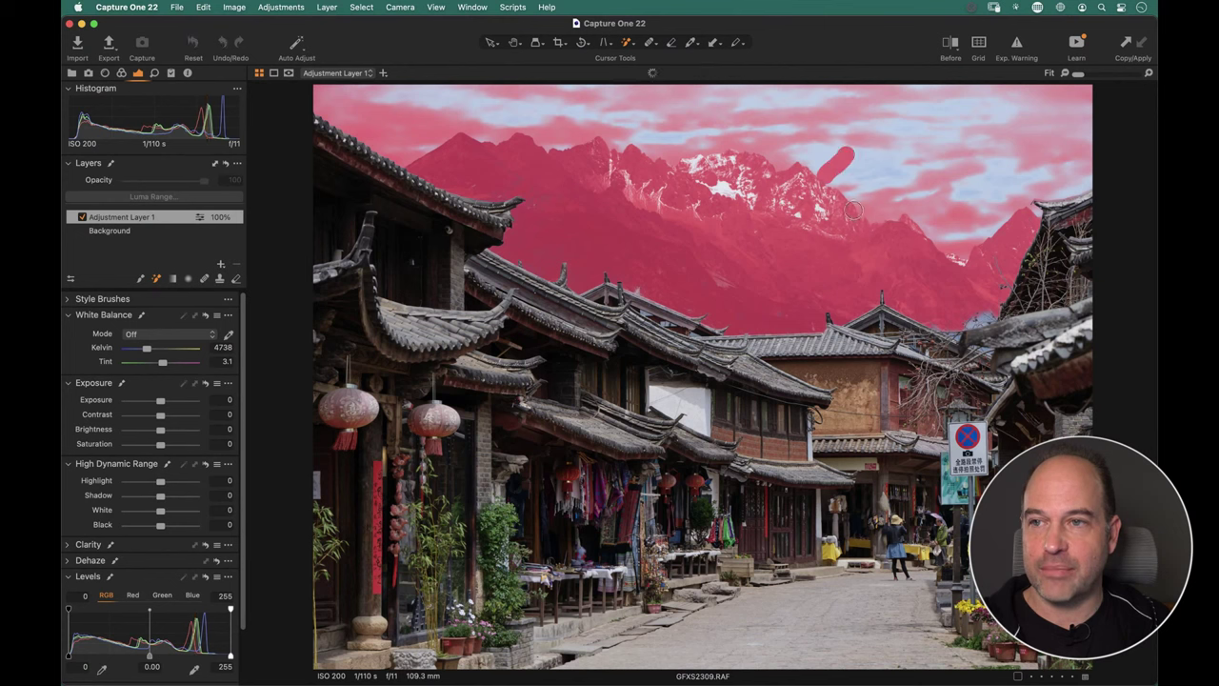
left_click(851, 198)
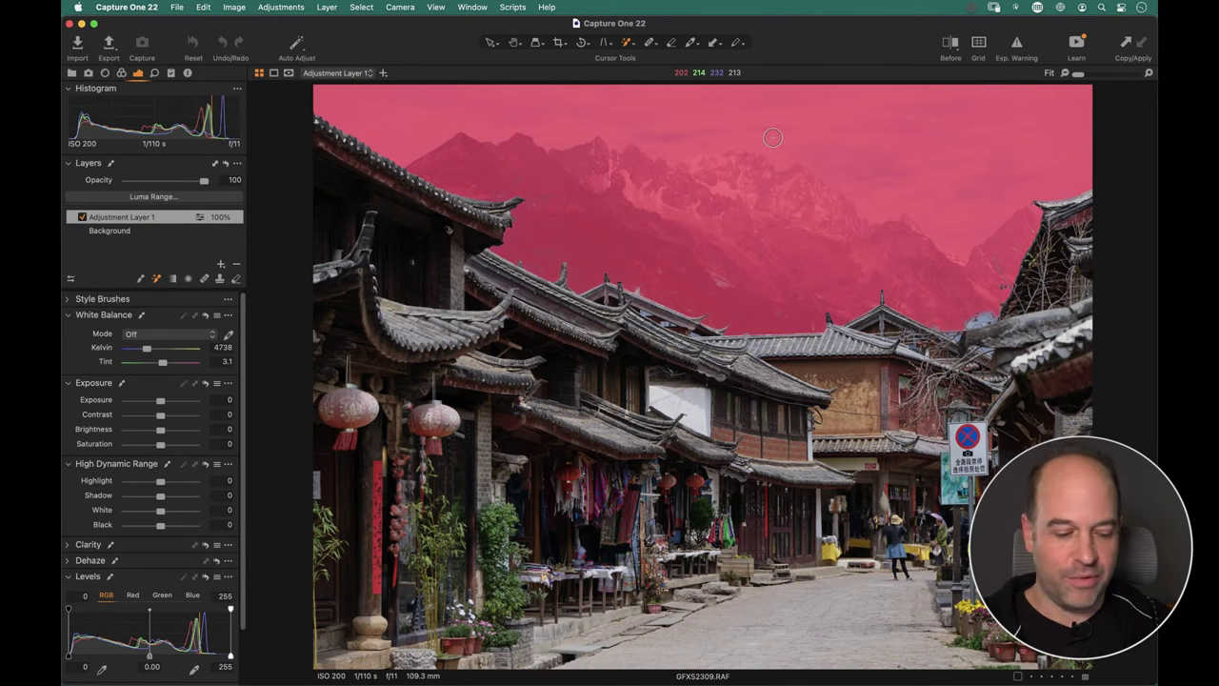
Inspect the roof-tip mask edge at 100%, then reselect the Magic Brush at size 251.
left_click(485, 204)
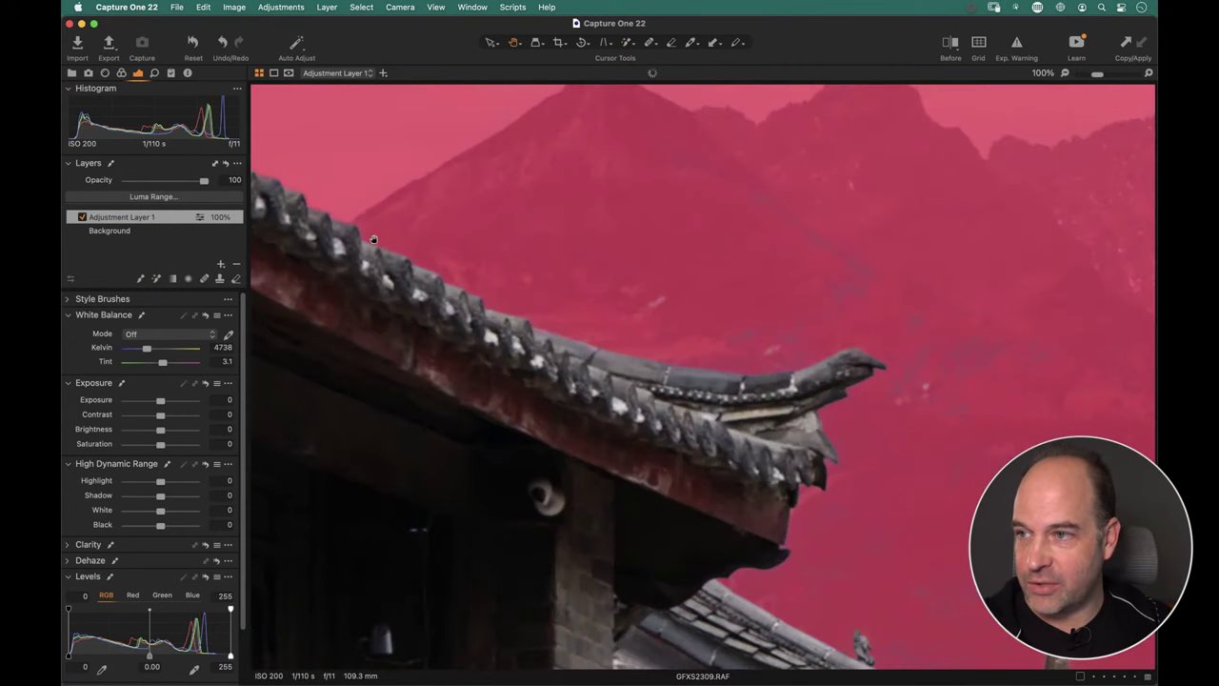
left_click(881, 400)
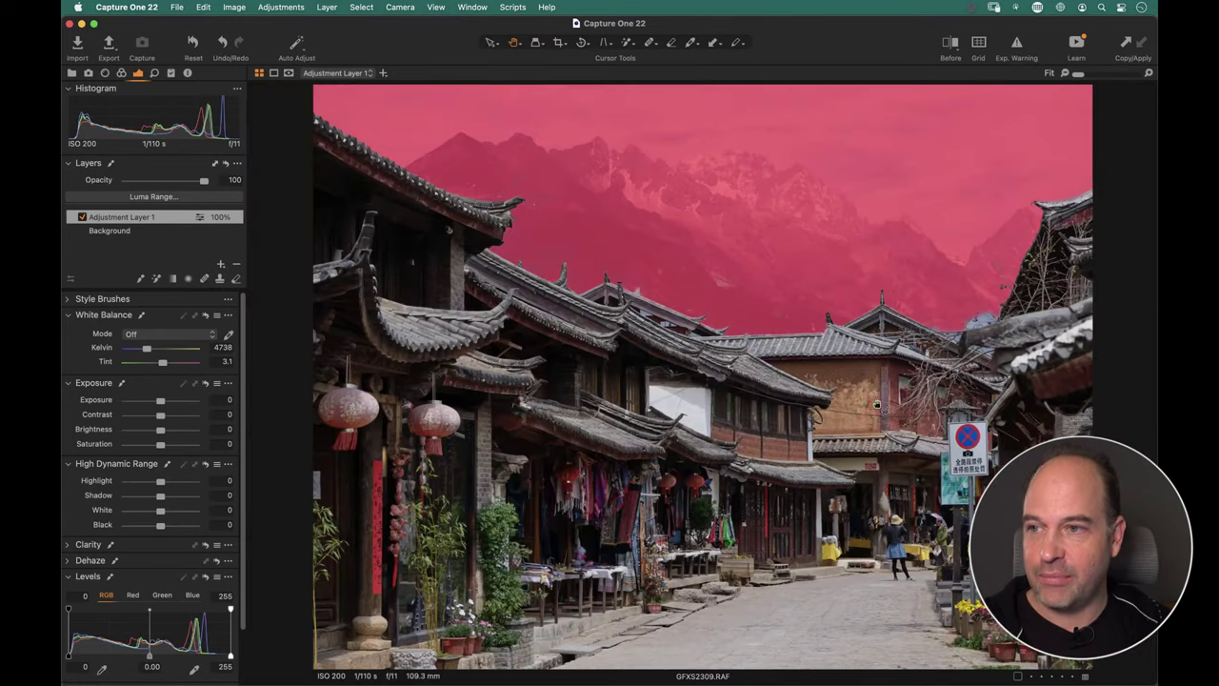
left_click(709, 233)
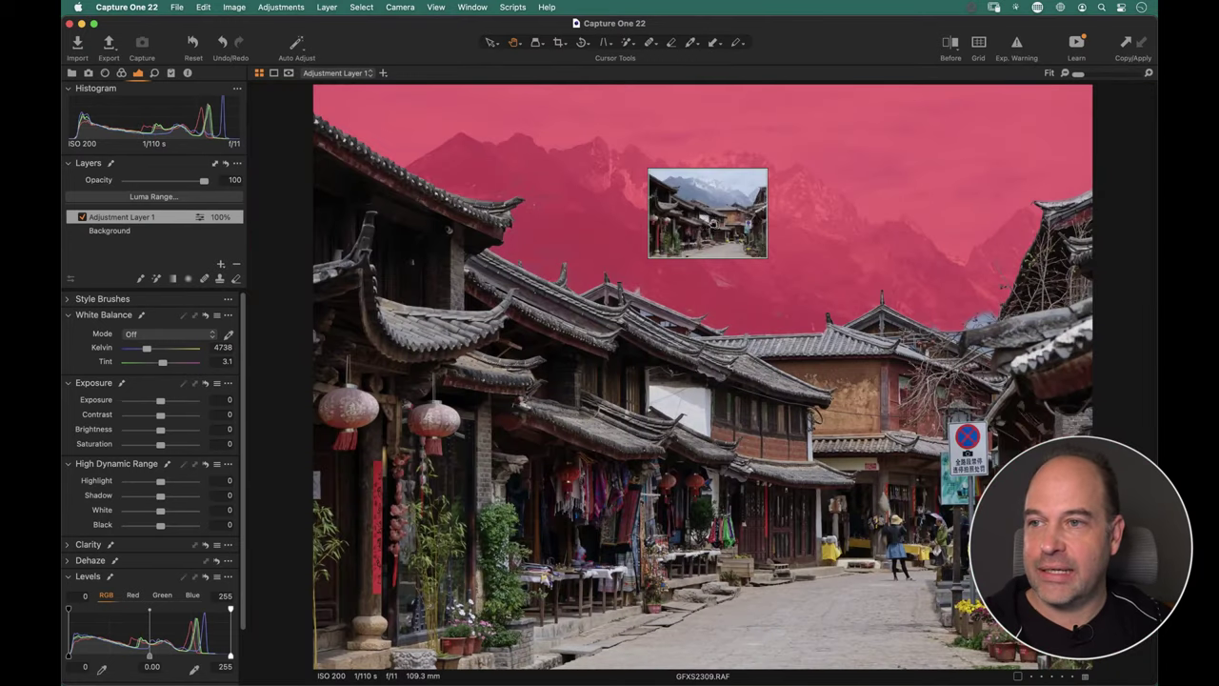
key("m")
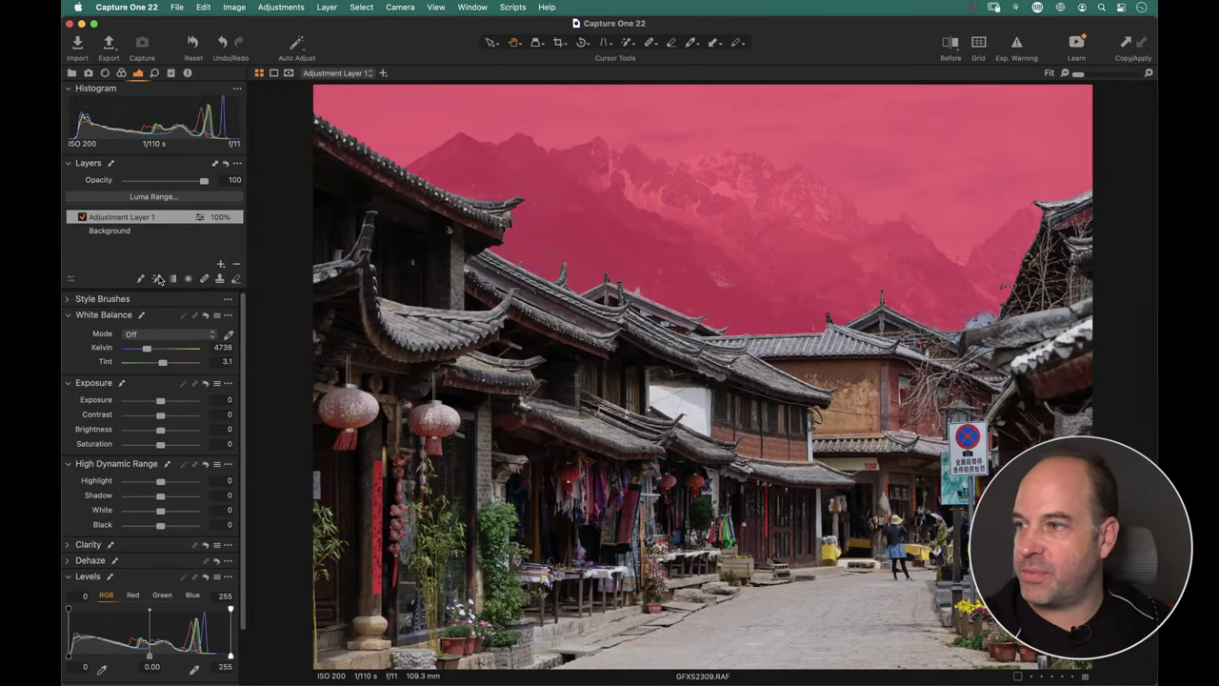
right_click(568, 195)
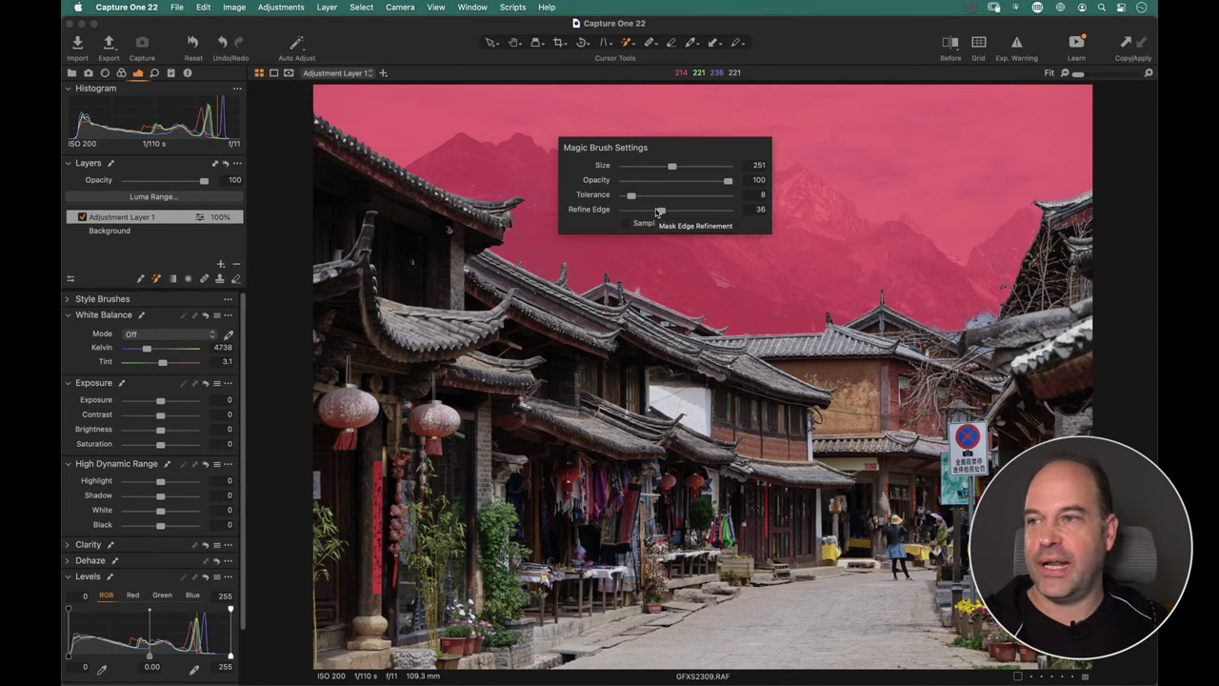
Check the sky mask in grayscale at 100% along the roofline, then restore the red overlay.
left_click(287, 72)
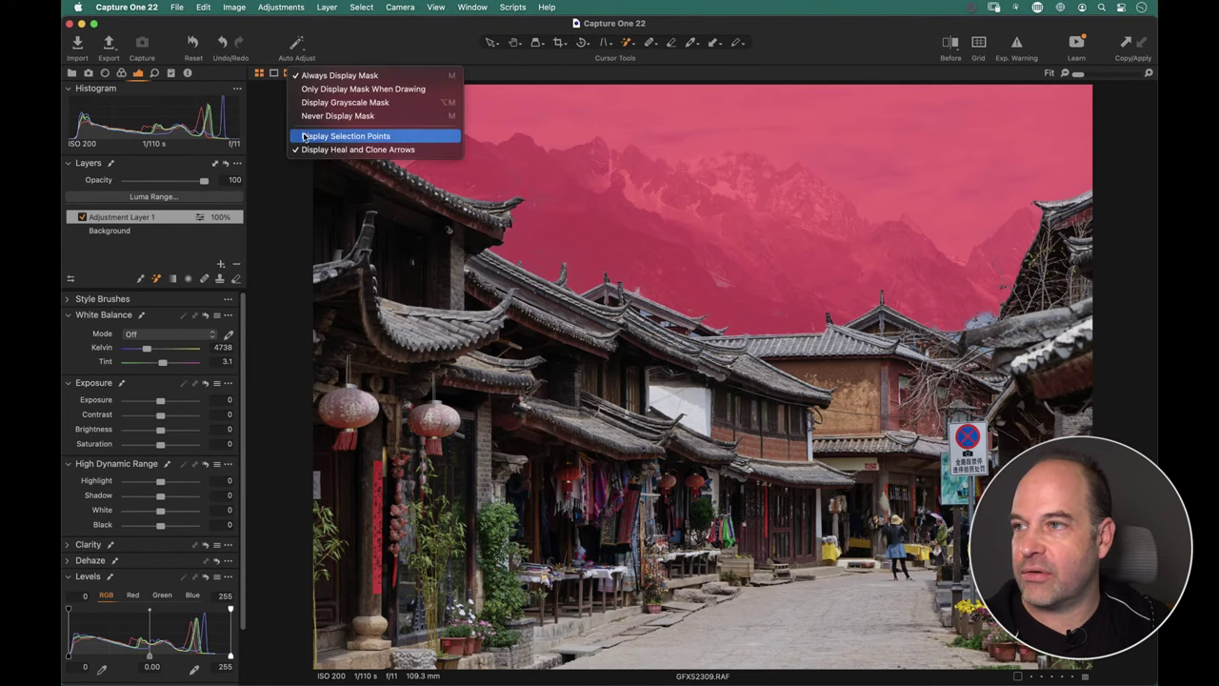
left_click(302, 103)
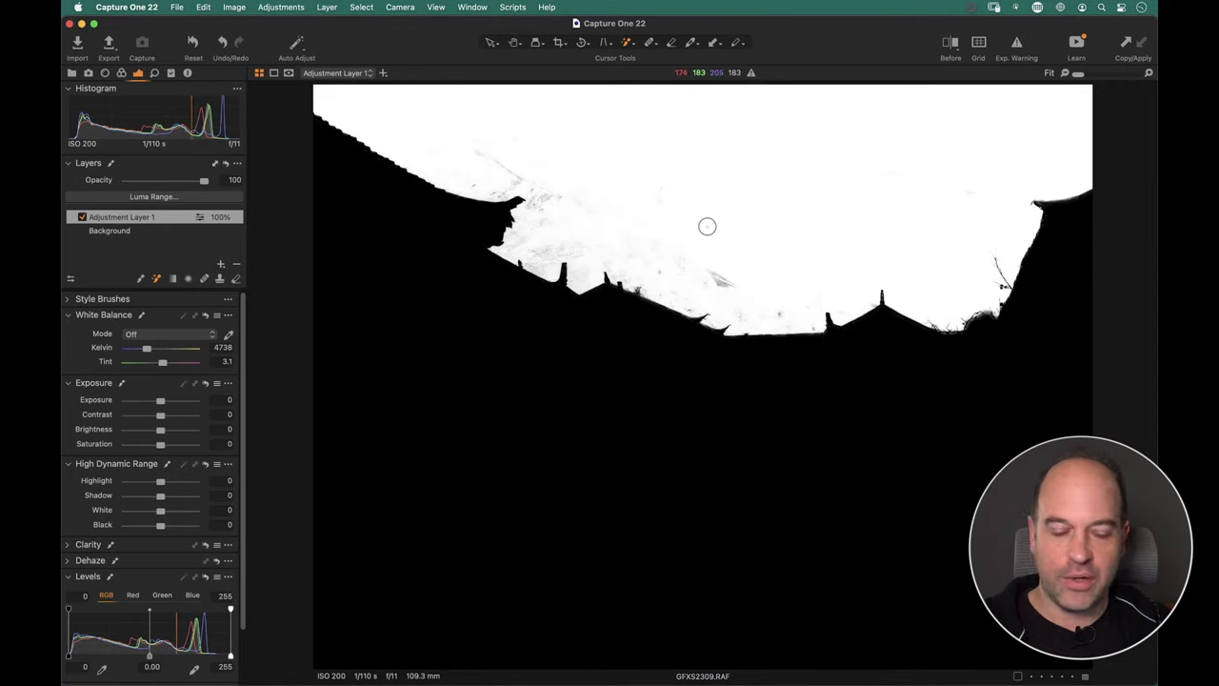
key("h")
left_click(521, 259)
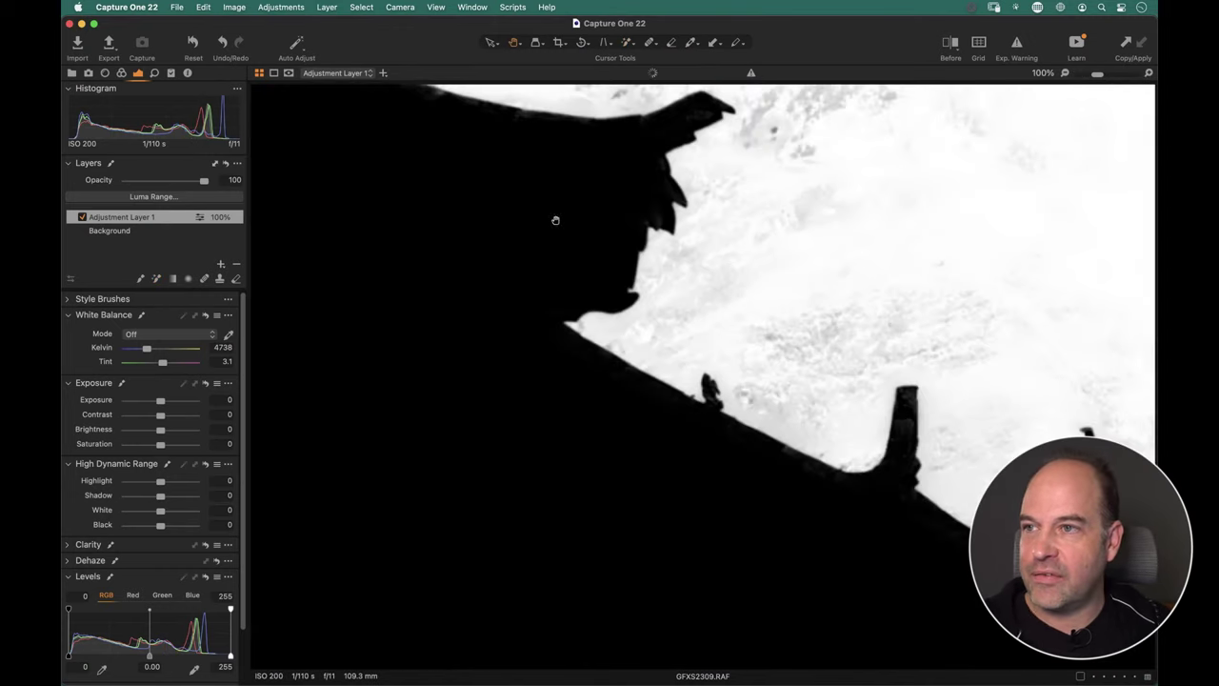
left_click_drag(572, 161, 674, 253)
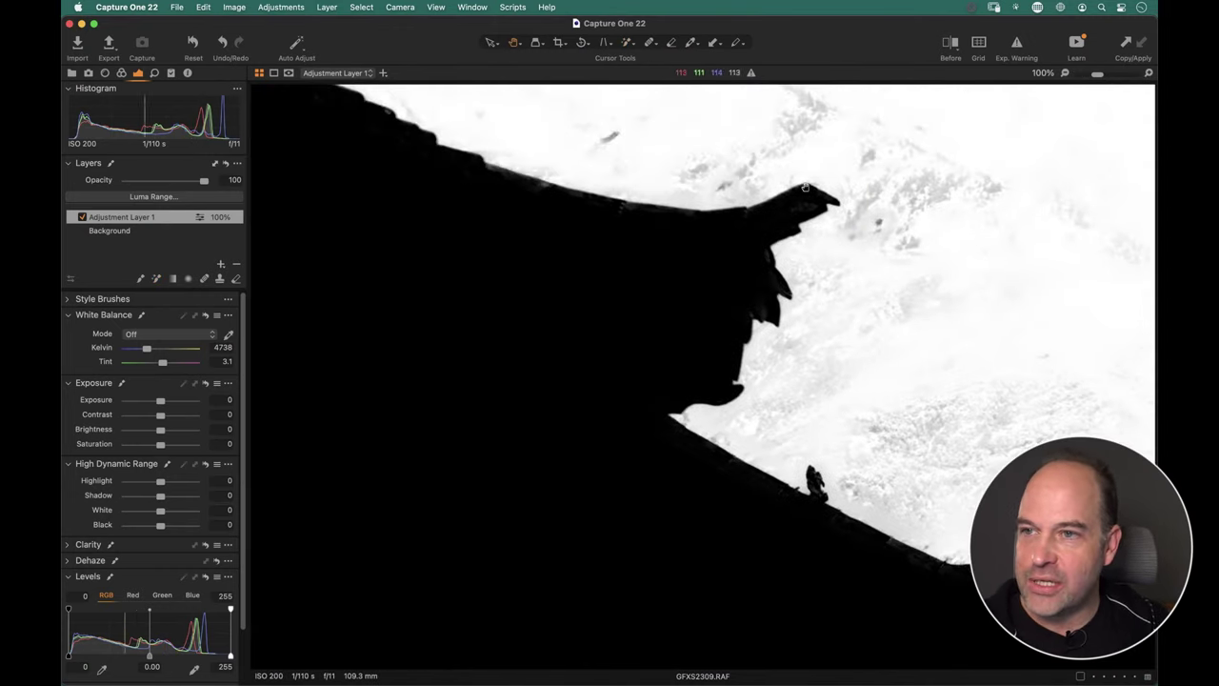
left_click_drag(988, 481, 860, 408)
key("super+0")
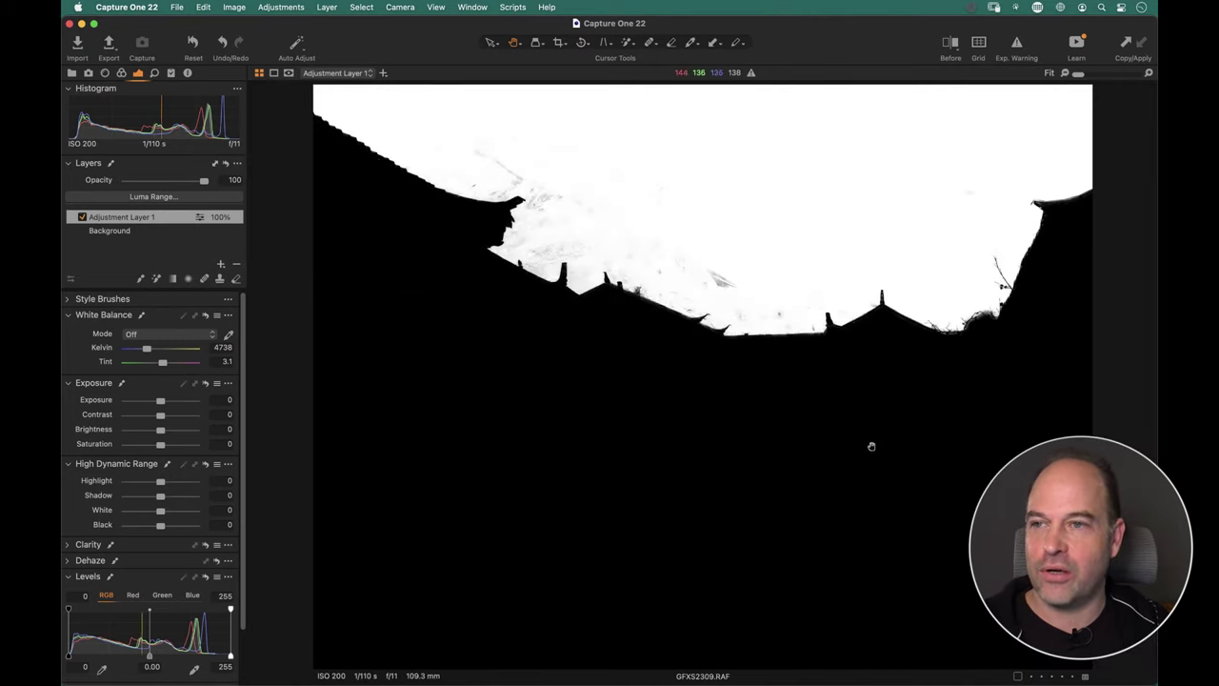
key("alt+m")
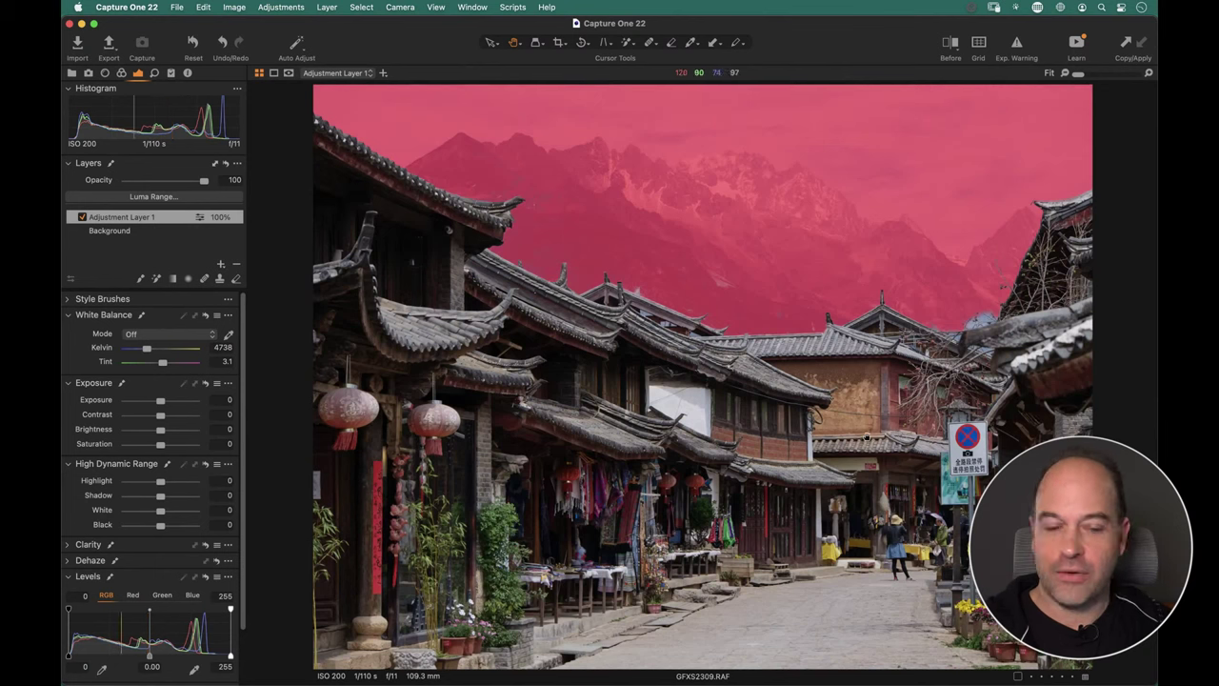
Warm the masked sky to 6174 K, add Clarity 62 and raise Contrast slightly.
key("m")
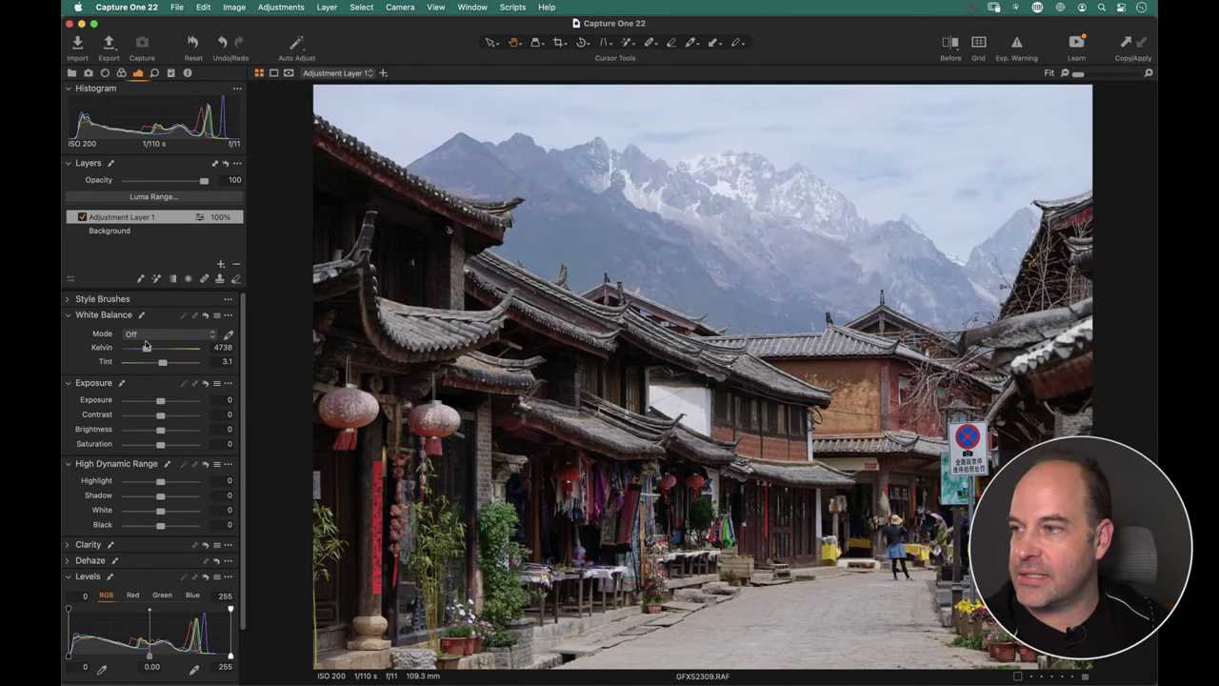
left_click_drag(145, 347, 153, 350)
left_click(69, 545)
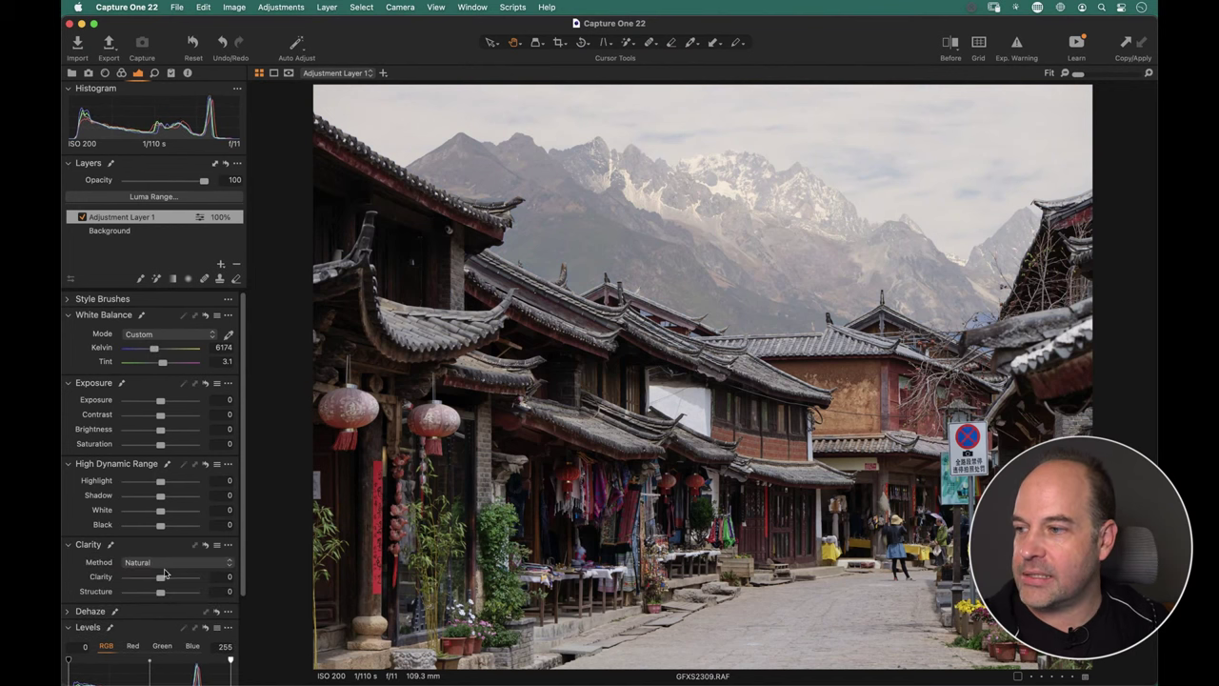
left_click_drag(164, 574, 182, 577)
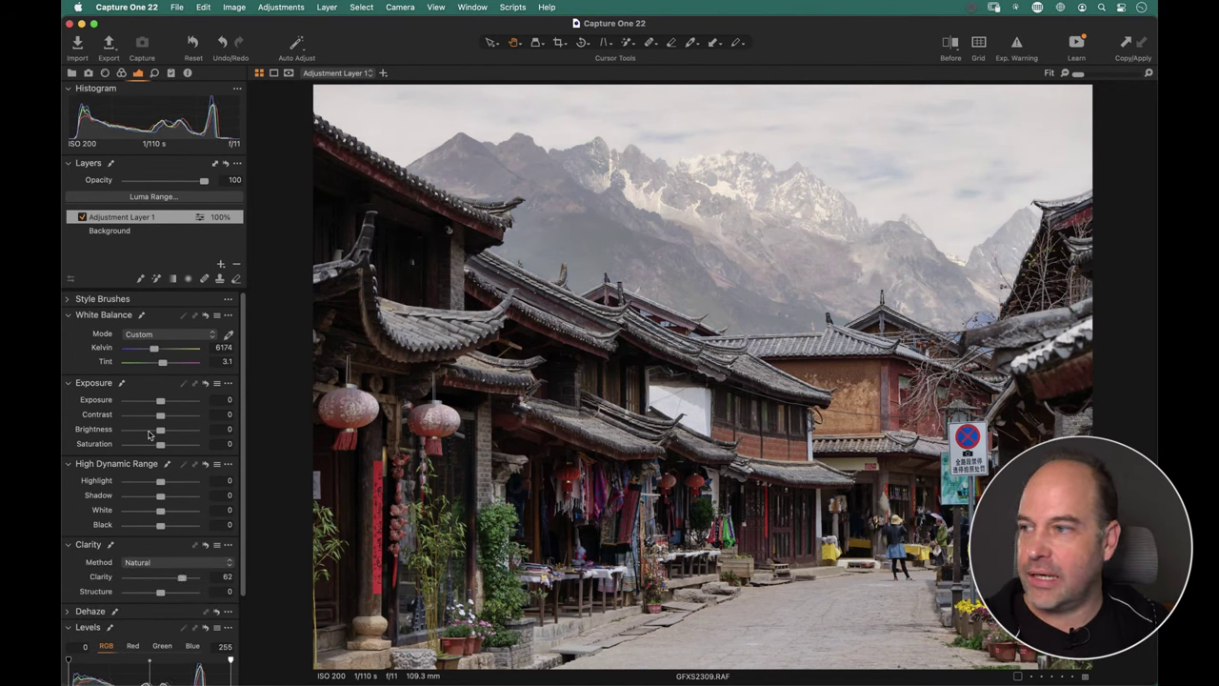
left_click_drag(160, 415, 157, 400)
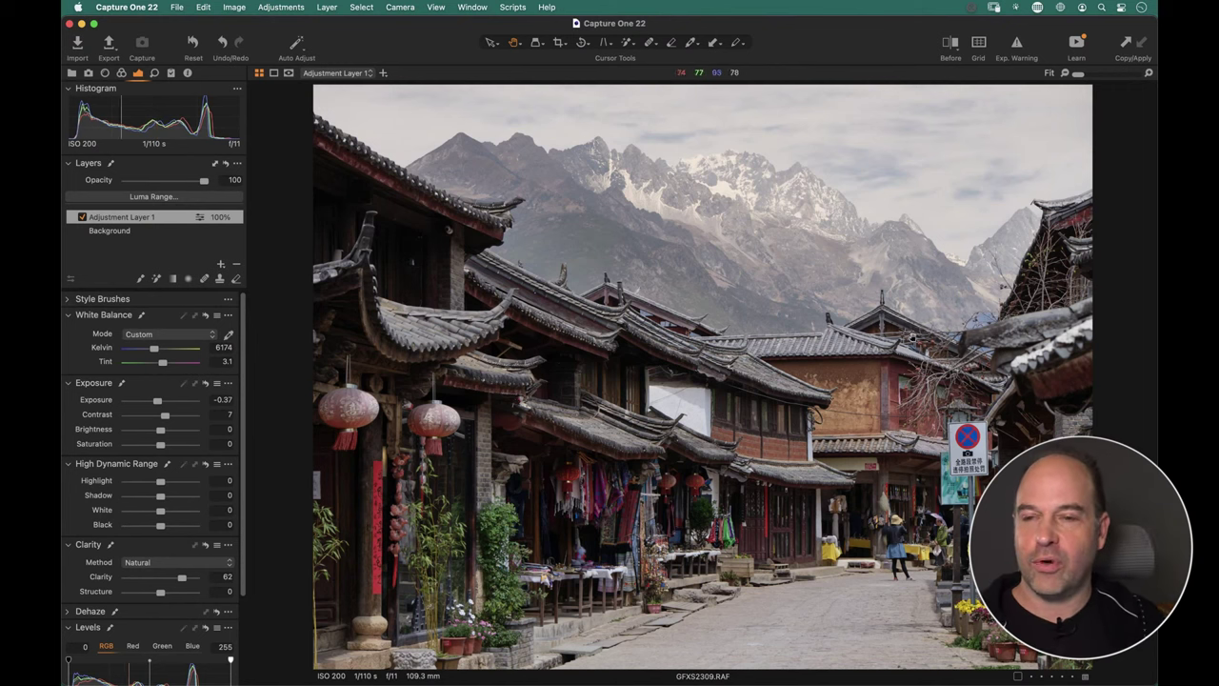
Zoom to 200% on the bare branches and set a smaller, lower-tolerance Magic Brush.
left_click(980, 326)
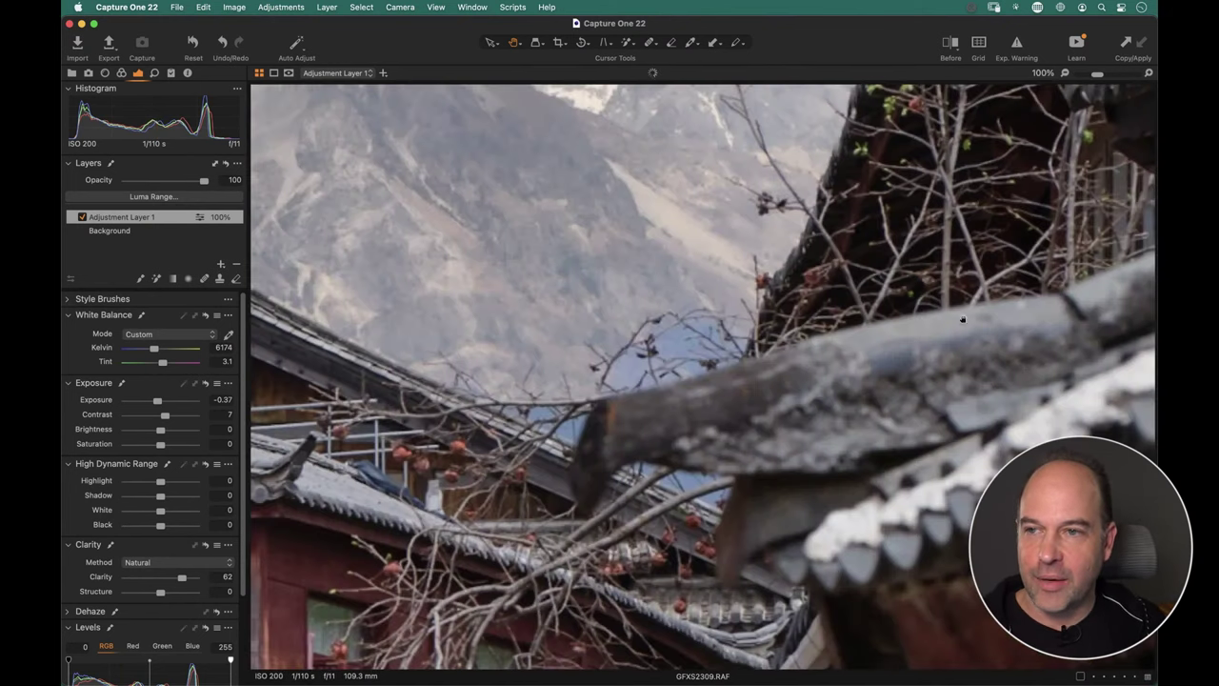
left_click(673, 370)
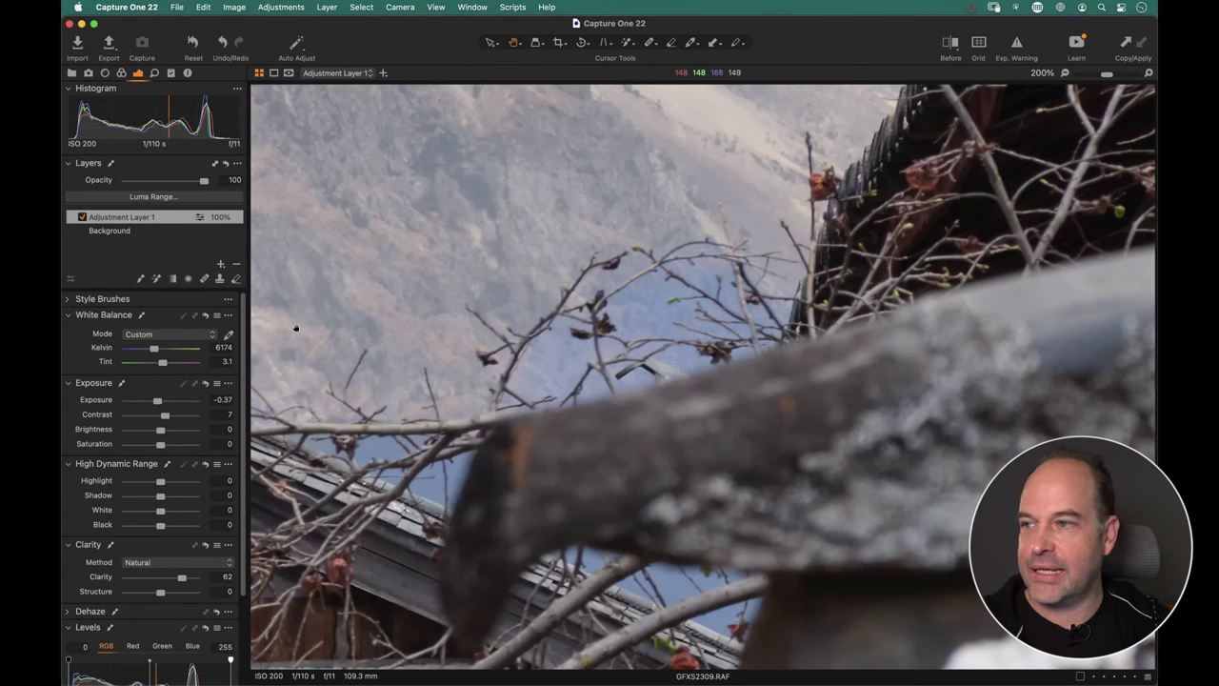
left_click(157, 279)
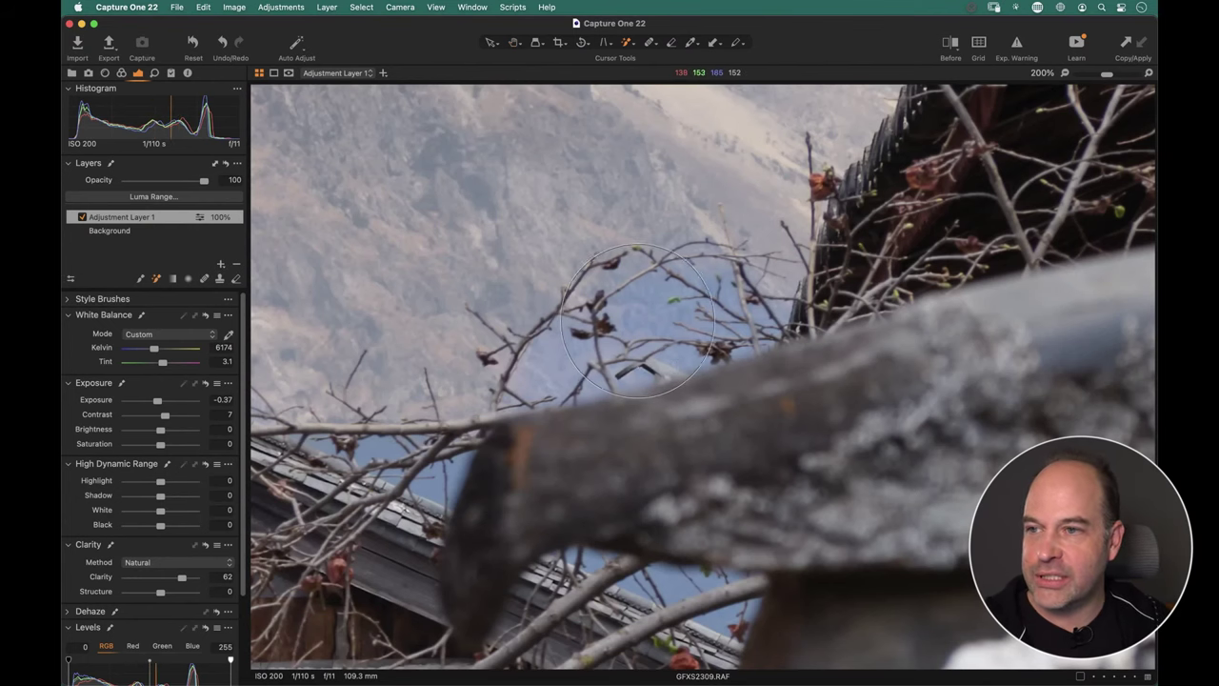
right_click(640, 315)
mouse_move(640, 314)
left_mouse_down()
mouse_move(610, 344)
mouse_move(663, 348)
left_mouse_up()
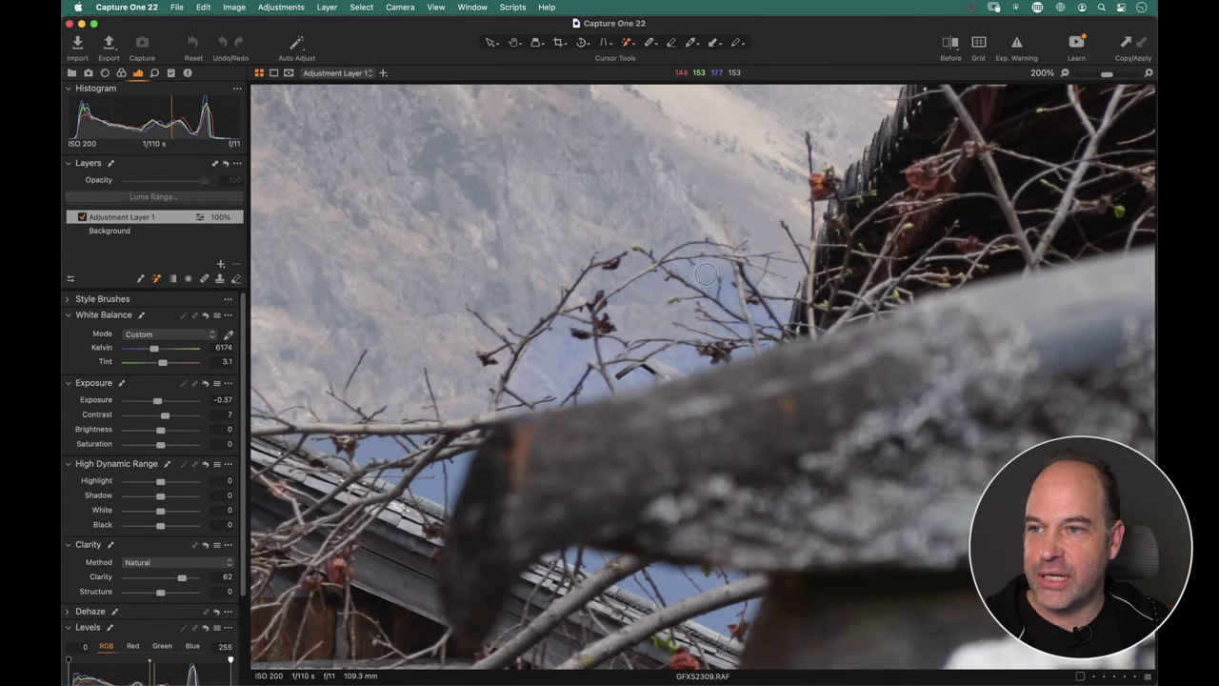
Paint the sky gaps between the branches, near the lower roof and trunk into the mask.
mouse_move(705, 274)
left_mouse_down()
mouse_move(661, 363)
mouse_move(606, 403)
mouse_move(561, 357)
left_mouse_up()
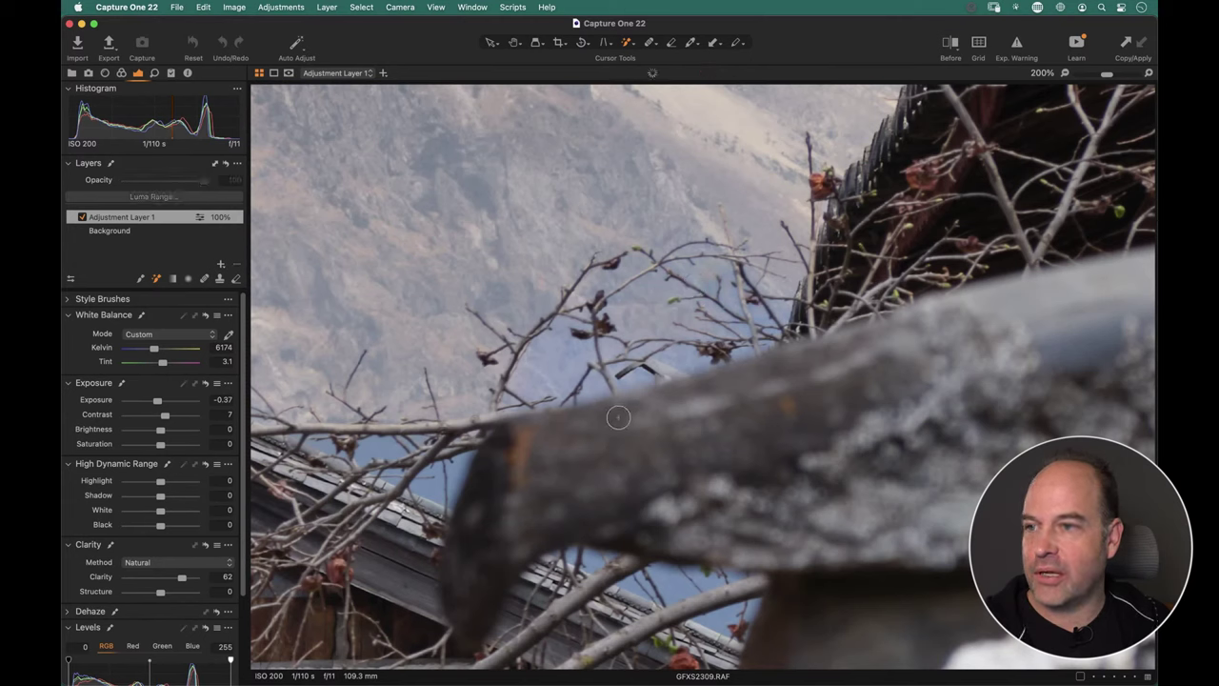
left_click_drag(609, 404, 604, 390)
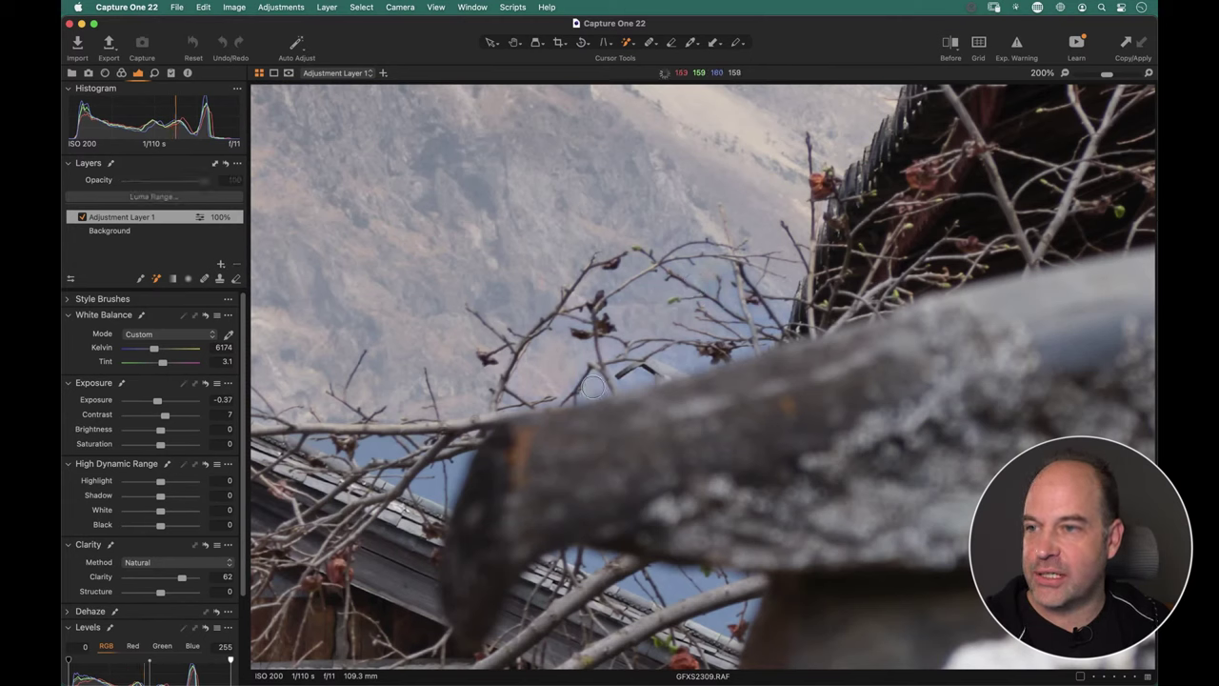
left_click_drag(430, 485, 460, 495)
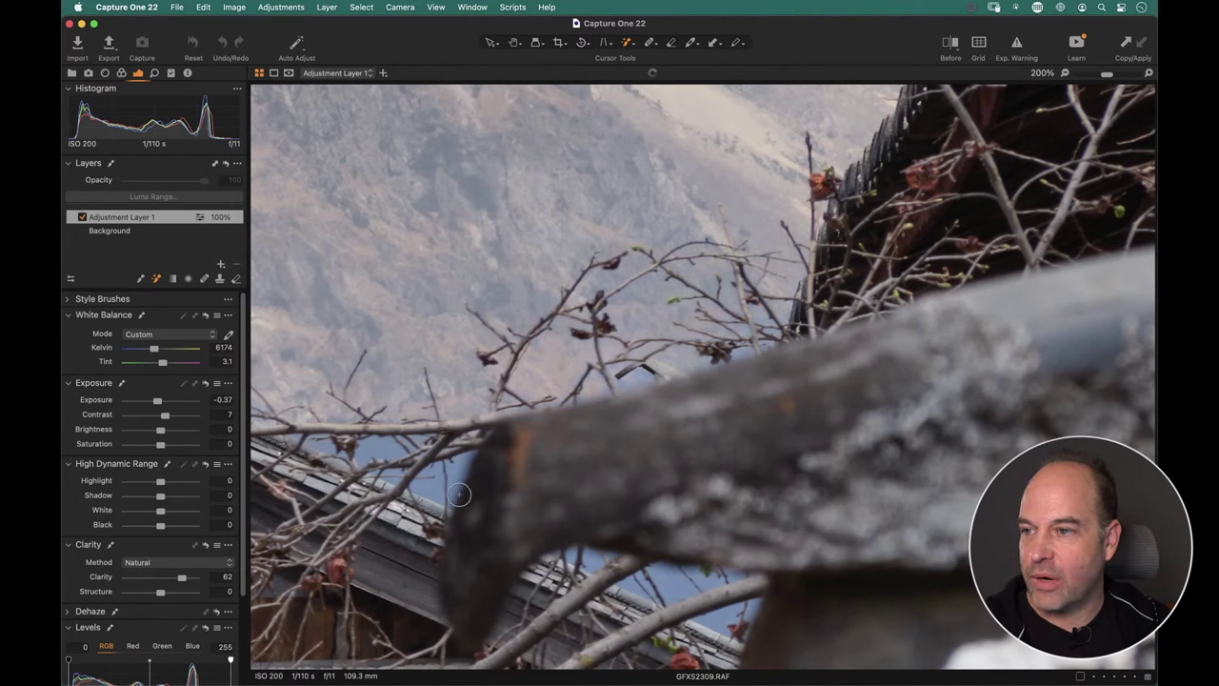
left_click_drag(436, 411, 385, 444)
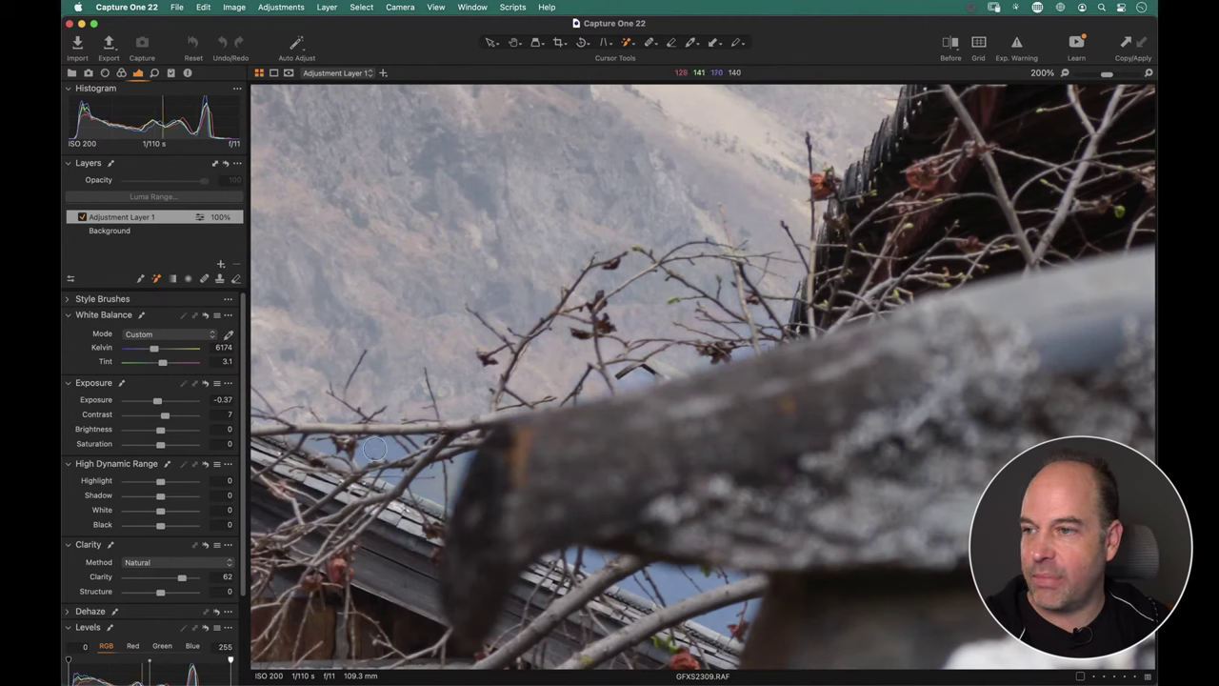
left_click_drag(672, 585, 662, 571)
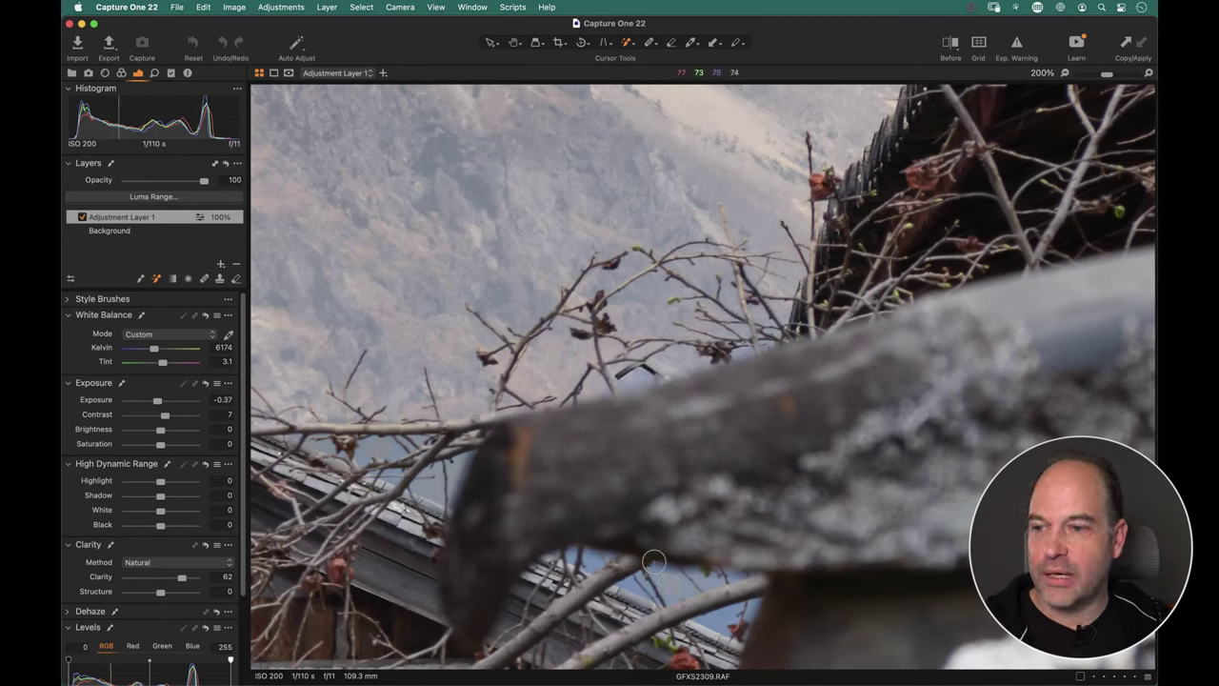
Shrink the Magic Brush further and dab the small remaining sky gaps into the mask.
right_click(591, 563)
left_click_drag(591, 569, 588, 560)
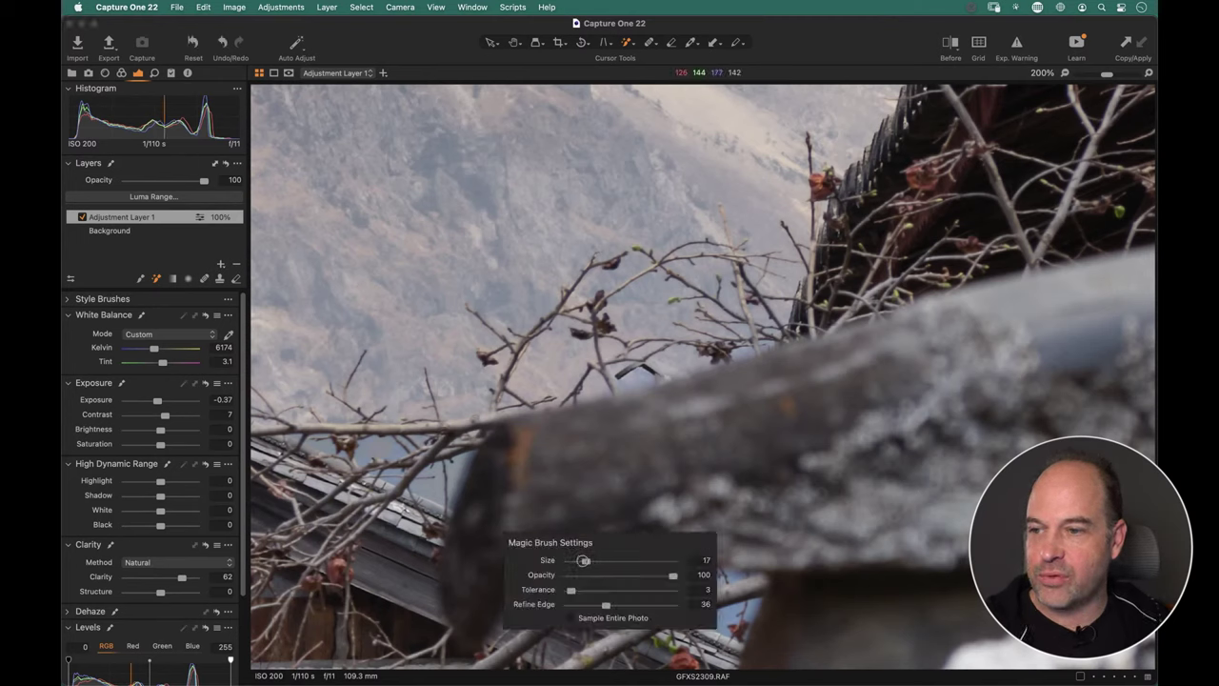
left_click(590, 559)
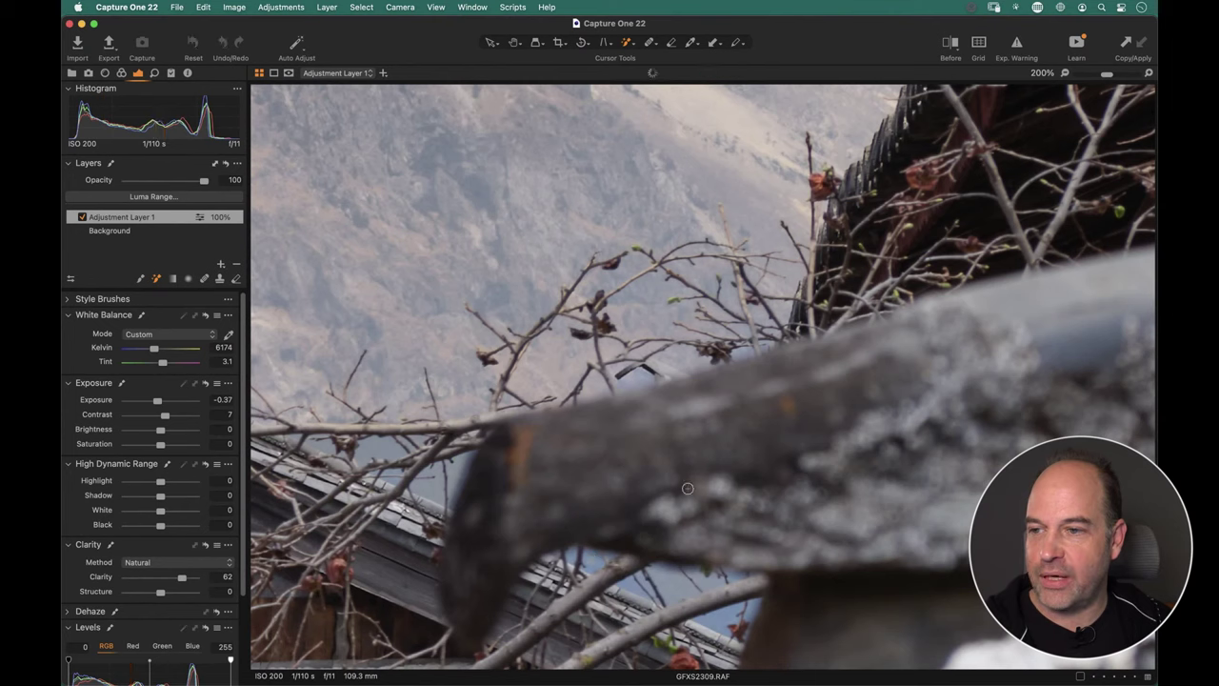
left_click(661, 390)
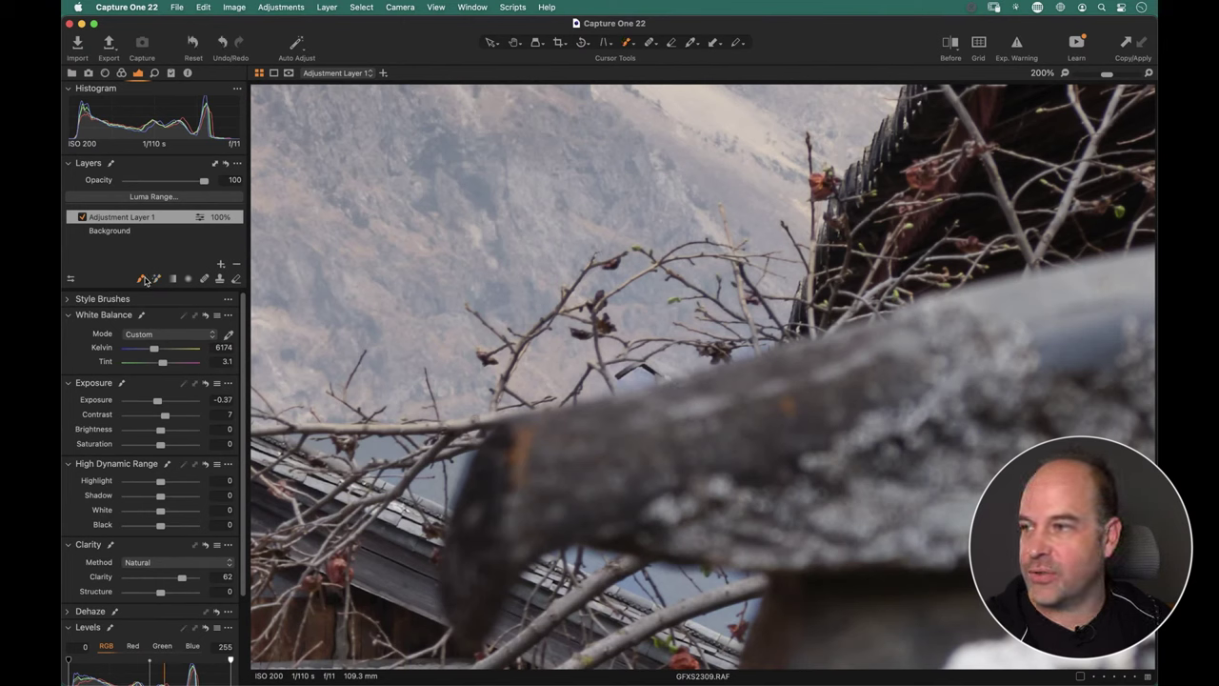
Pan the enlarged photo and return to the standard brush at size 817, hardness 25.
key("h")
left_click(536, 284)
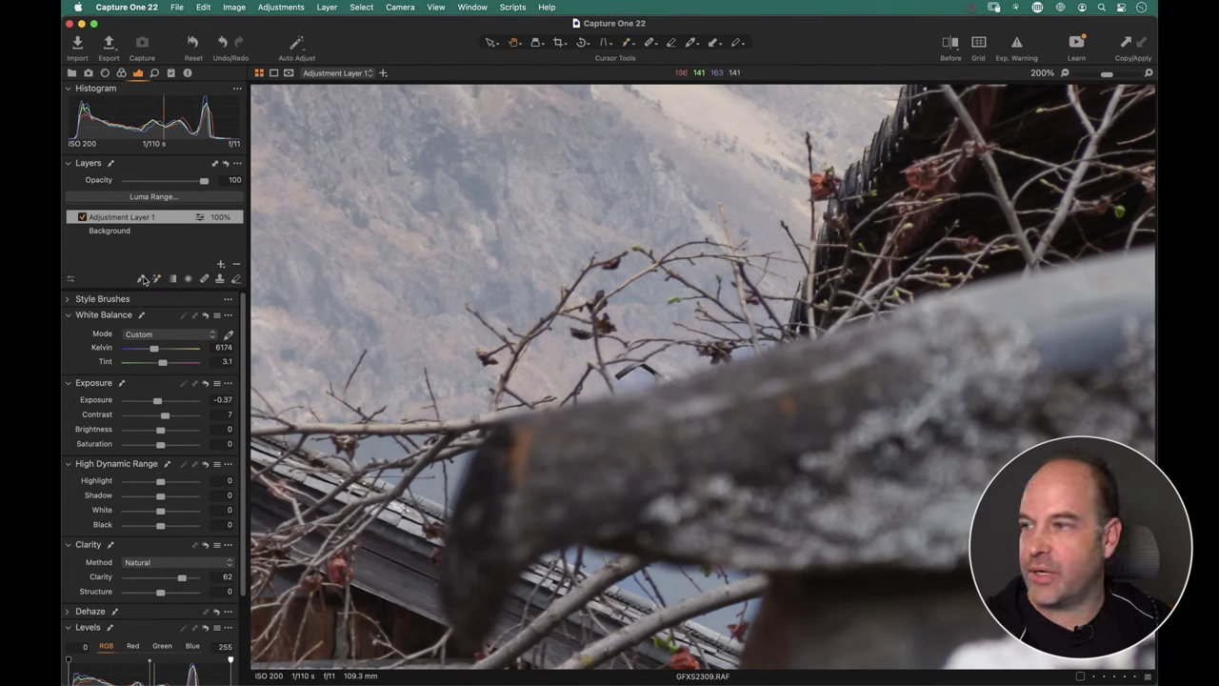
key("b")
right_click(634, 324)
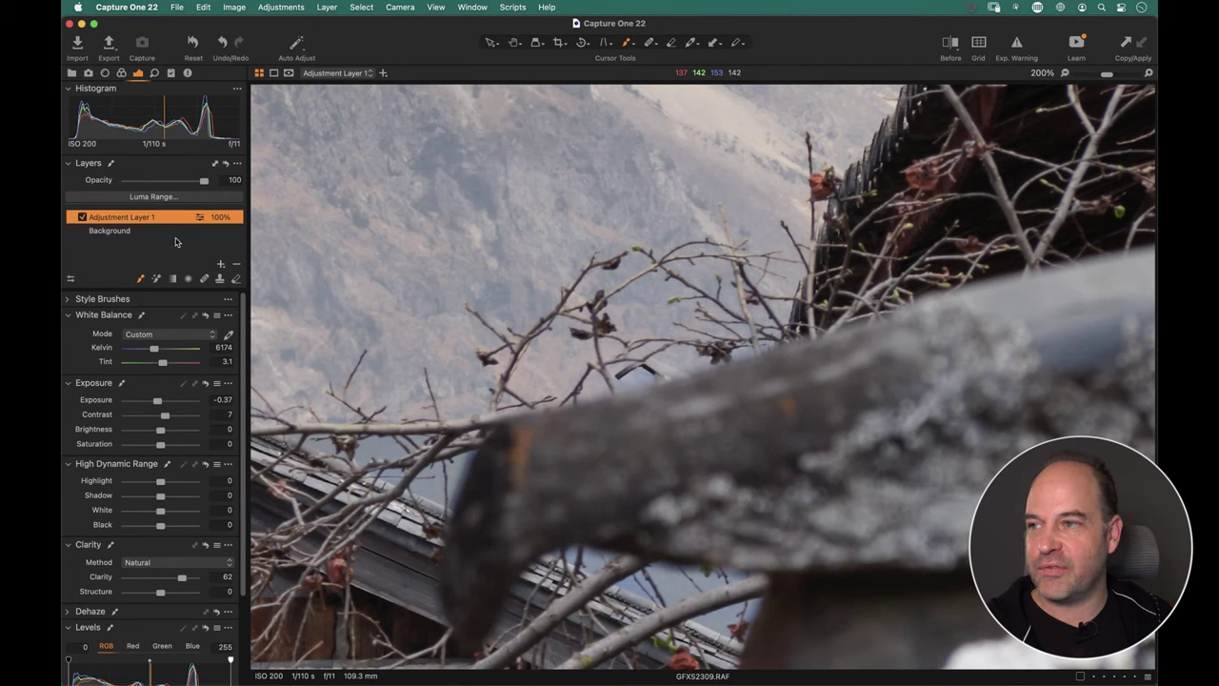
Fit the whole street photo in view and toggle the red mask overlay to check coverage.
key("space")
left_click(532, 249)
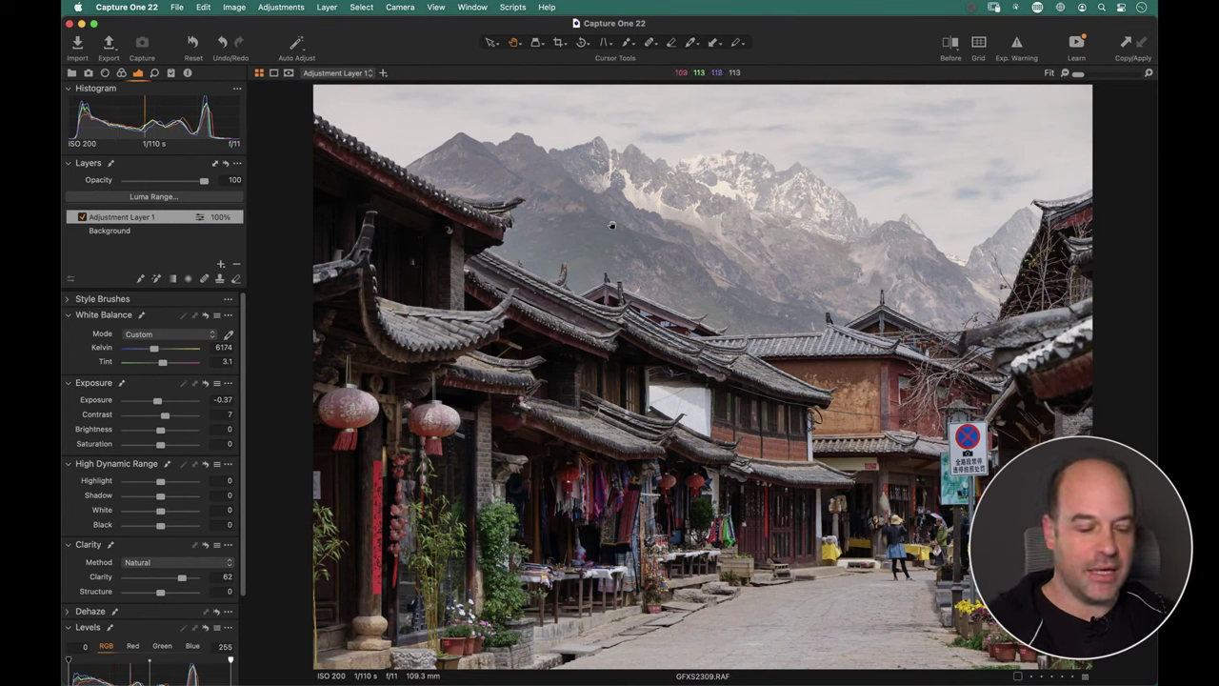
key("m")
key("m")
key("m")
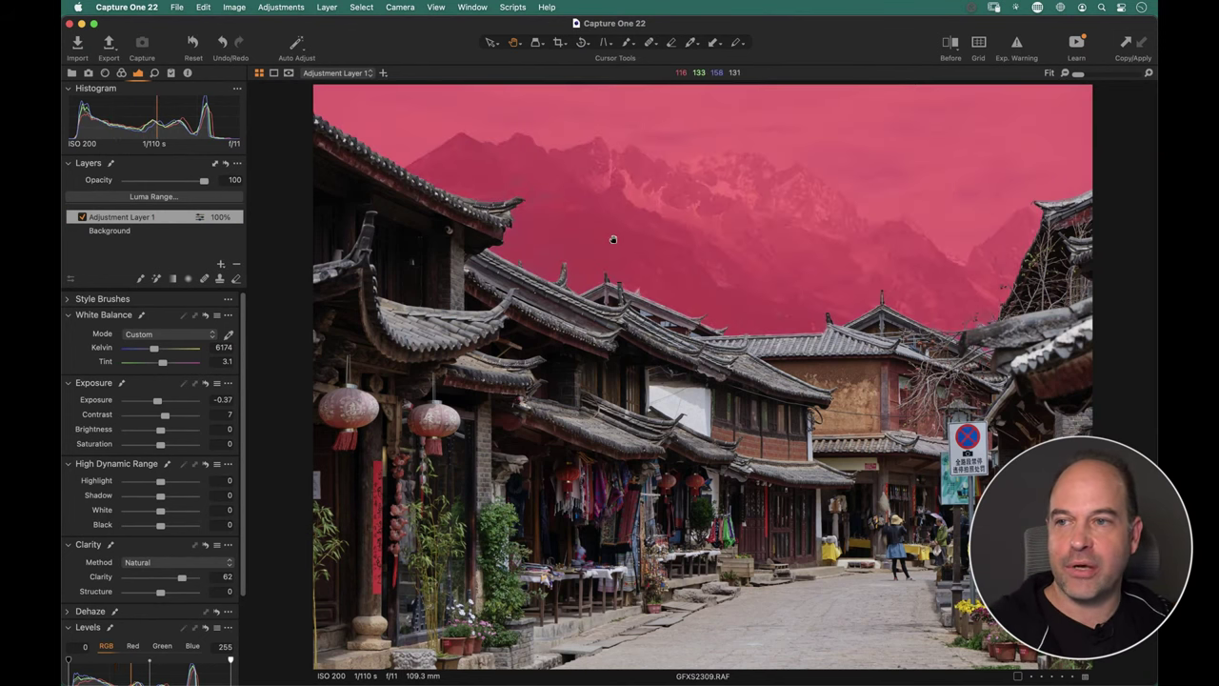
key("m")
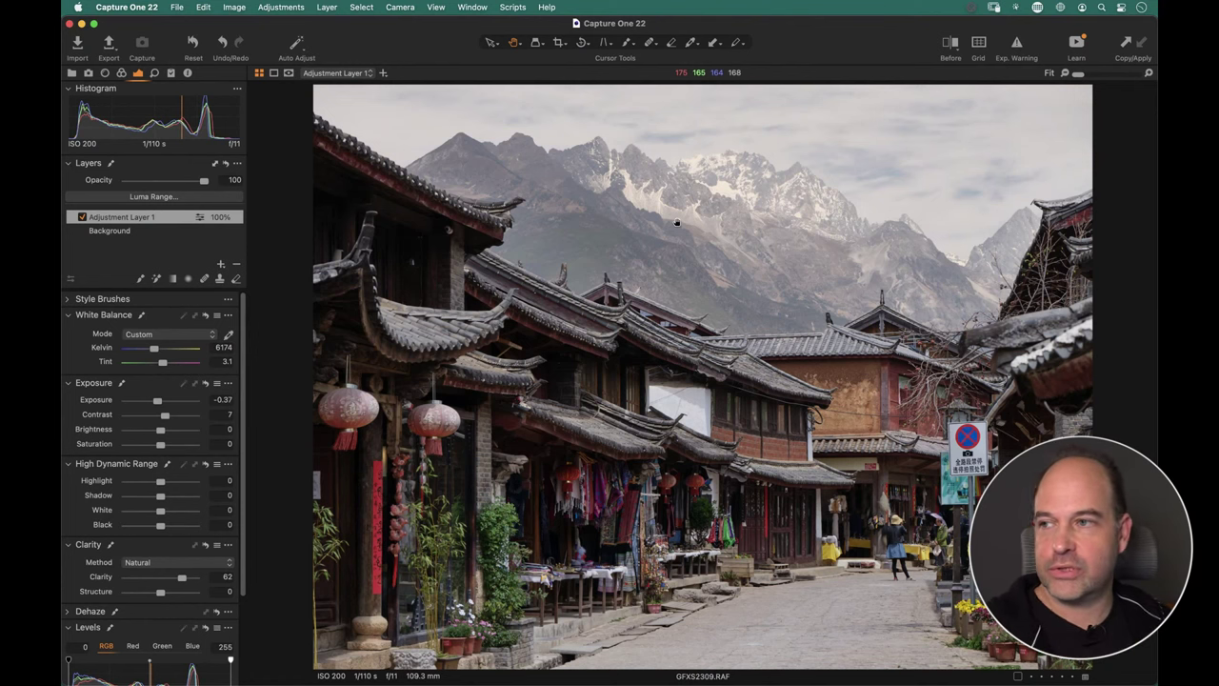
Visit the image grid, return to GFXS2309, and start renaming Adjustment Layer 1.
key("super+alt+v")
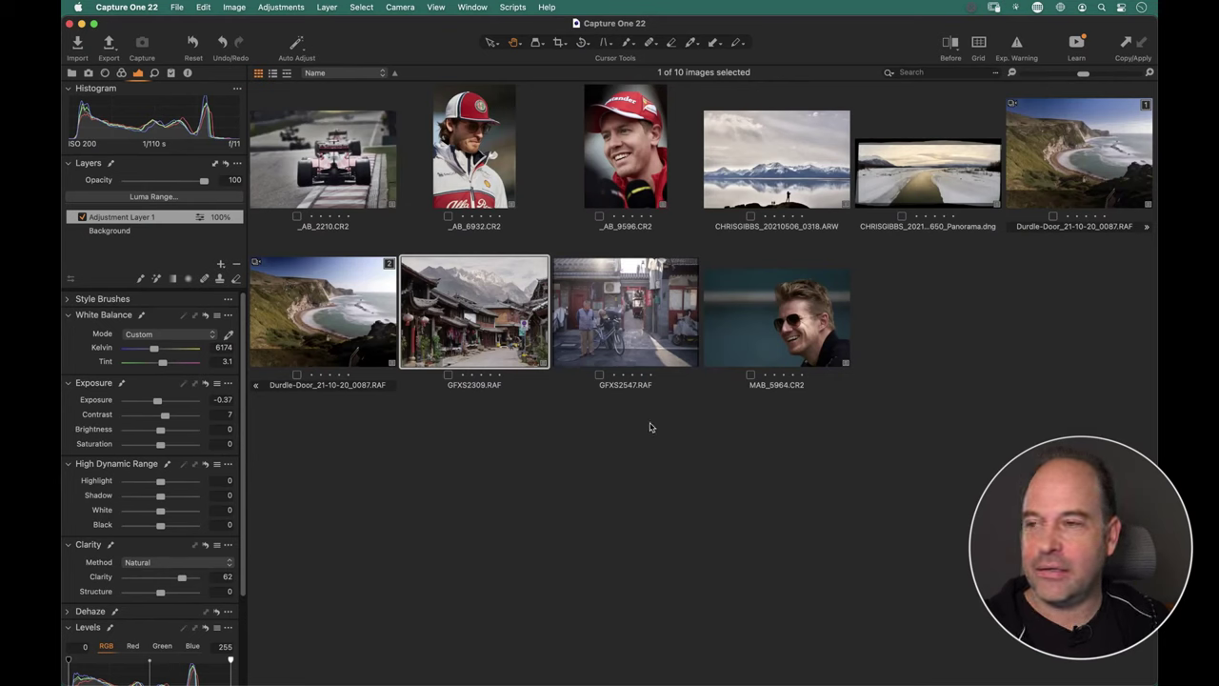
key("super+alt+v")
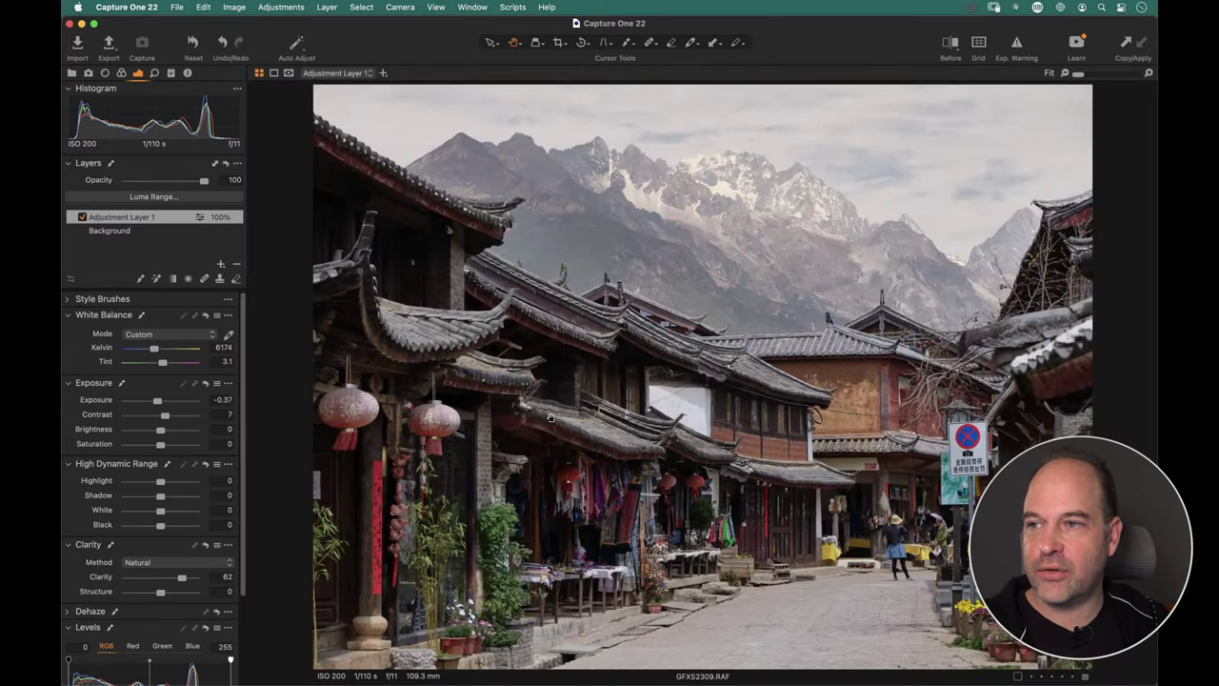
double_click(109, 222)
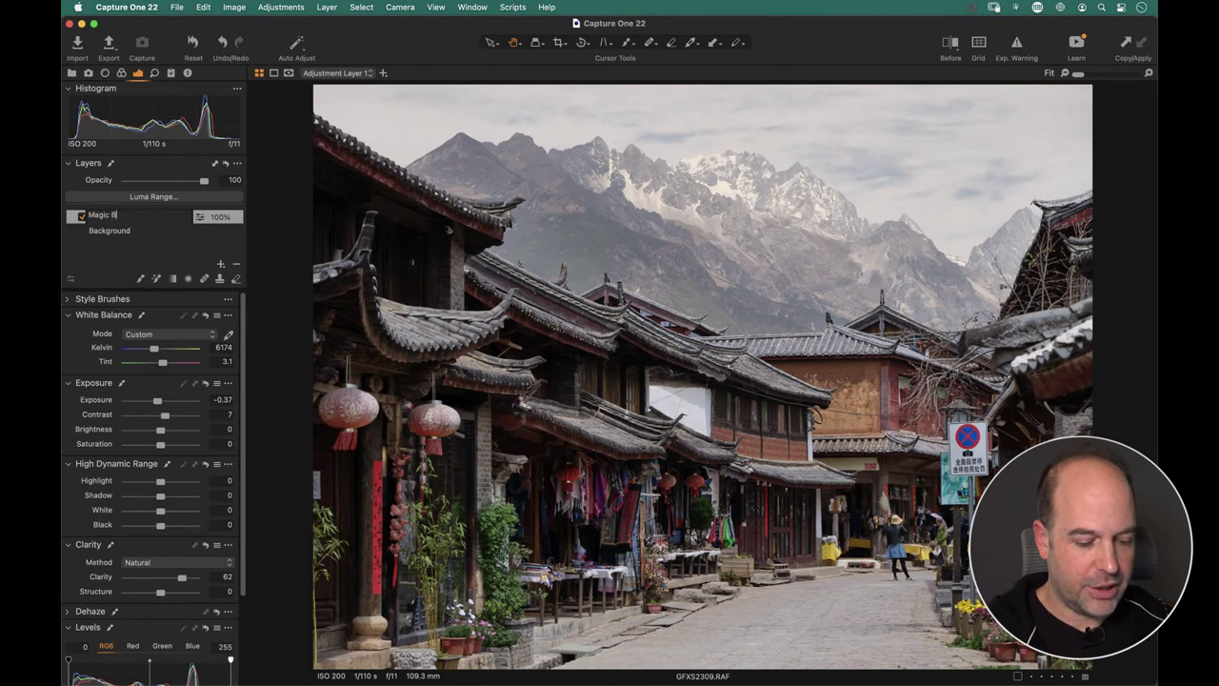
Commit the name 'Magic Brush', then add a new layer and name it 'Linear'.
key("Return")
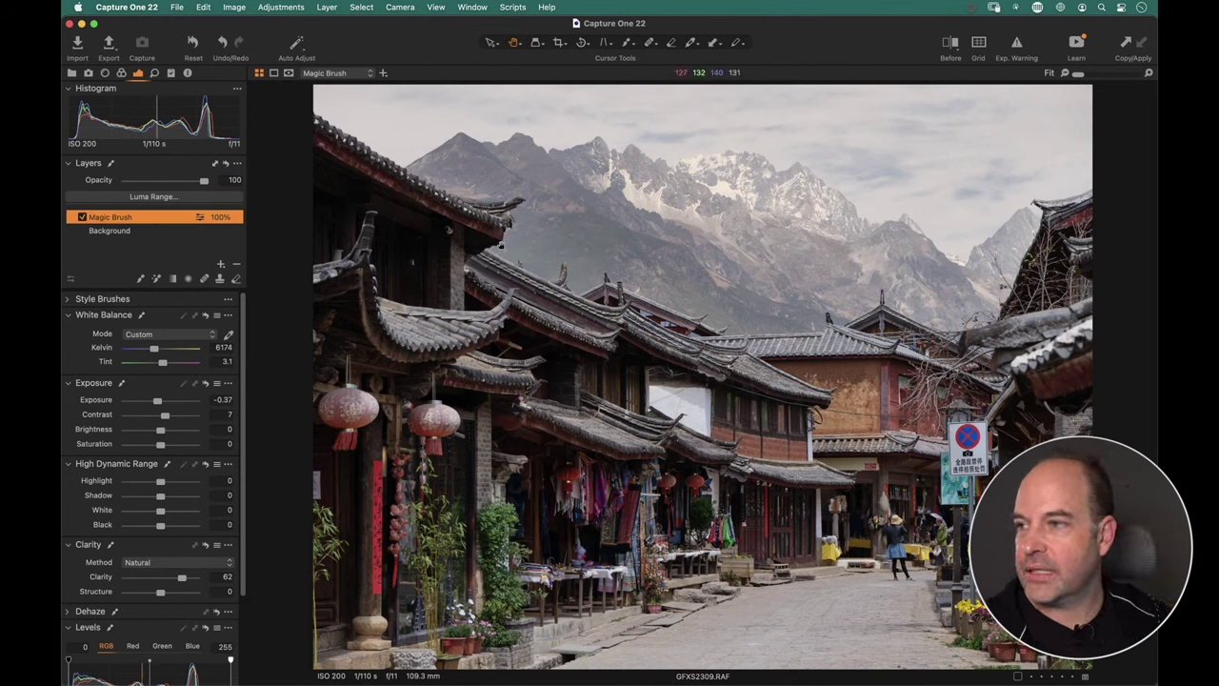
left_click(221, 264)
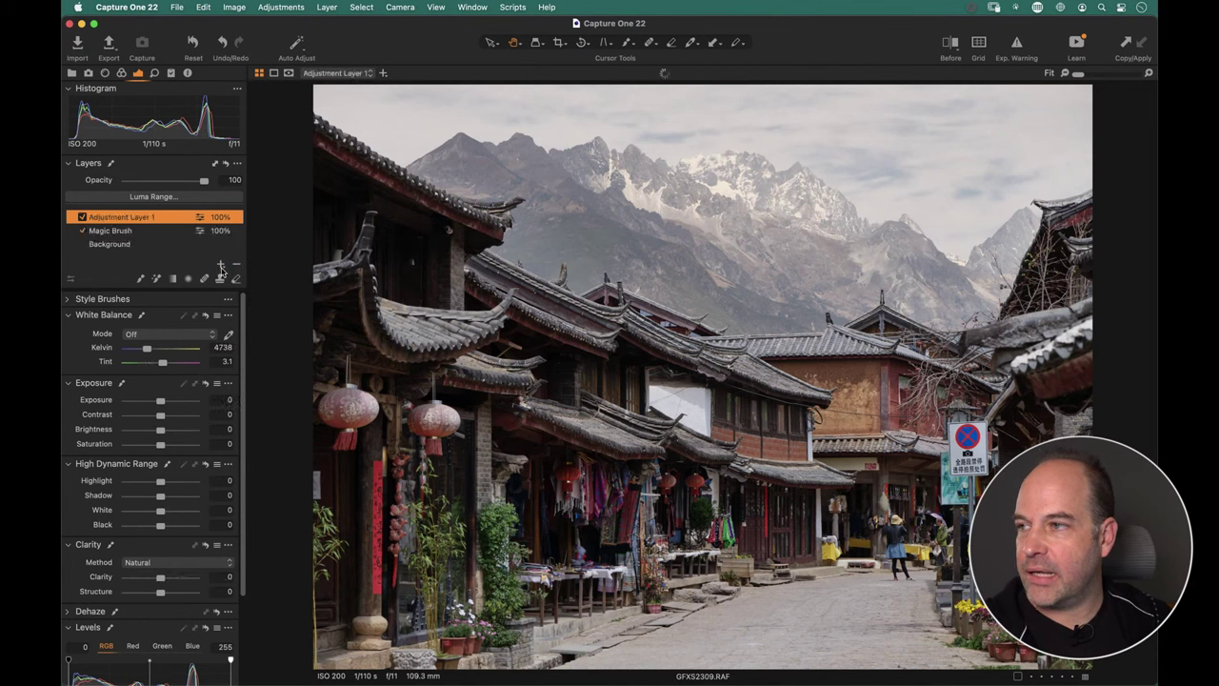
double_click(135, 221)
type("Linear")
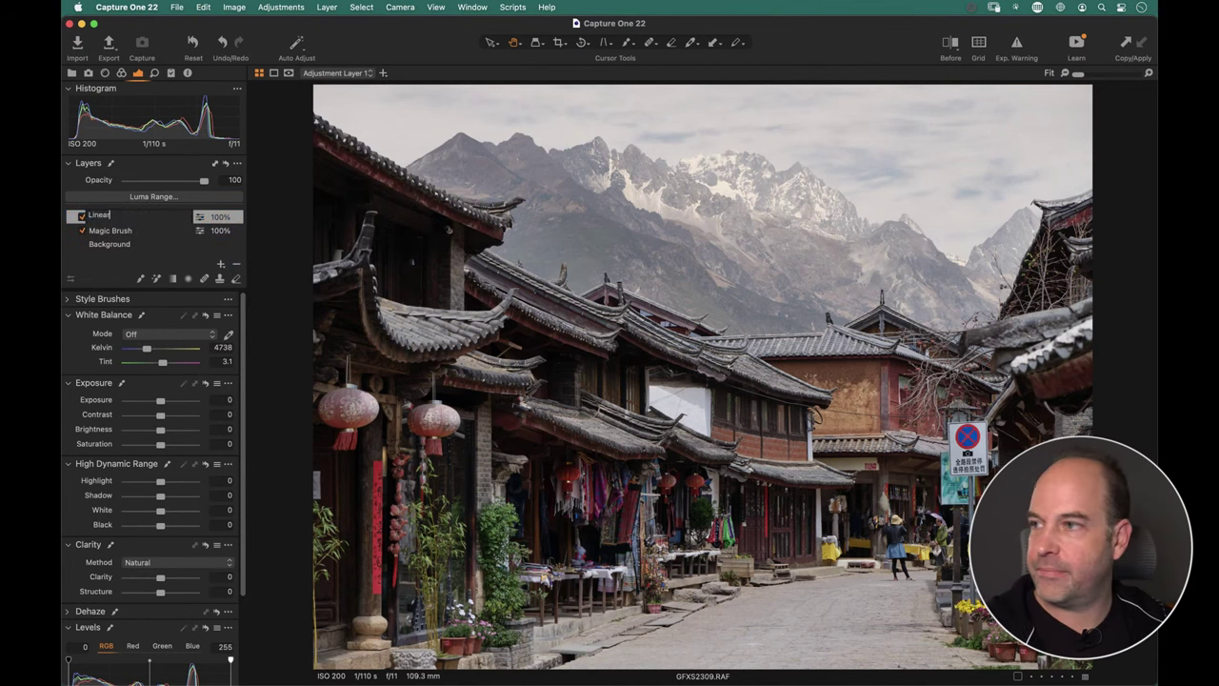
key("Return")
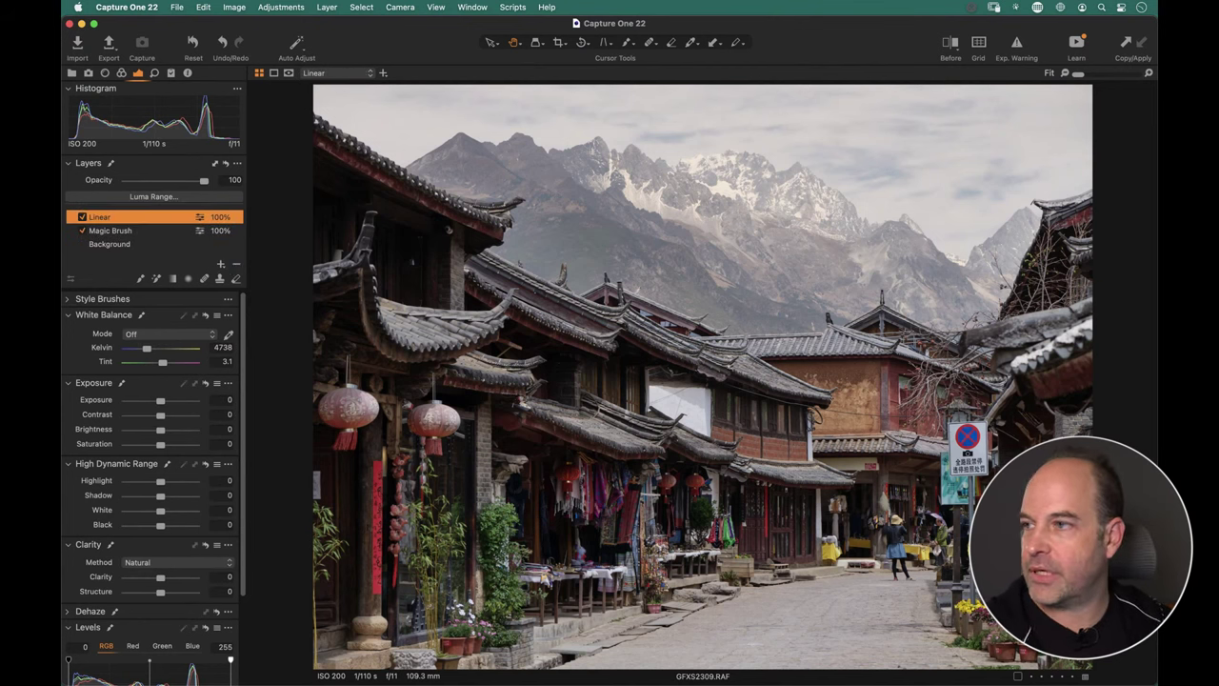
Toggle the Magic Brush layer off and on twice to compare before and after.
left_click(86, 232)
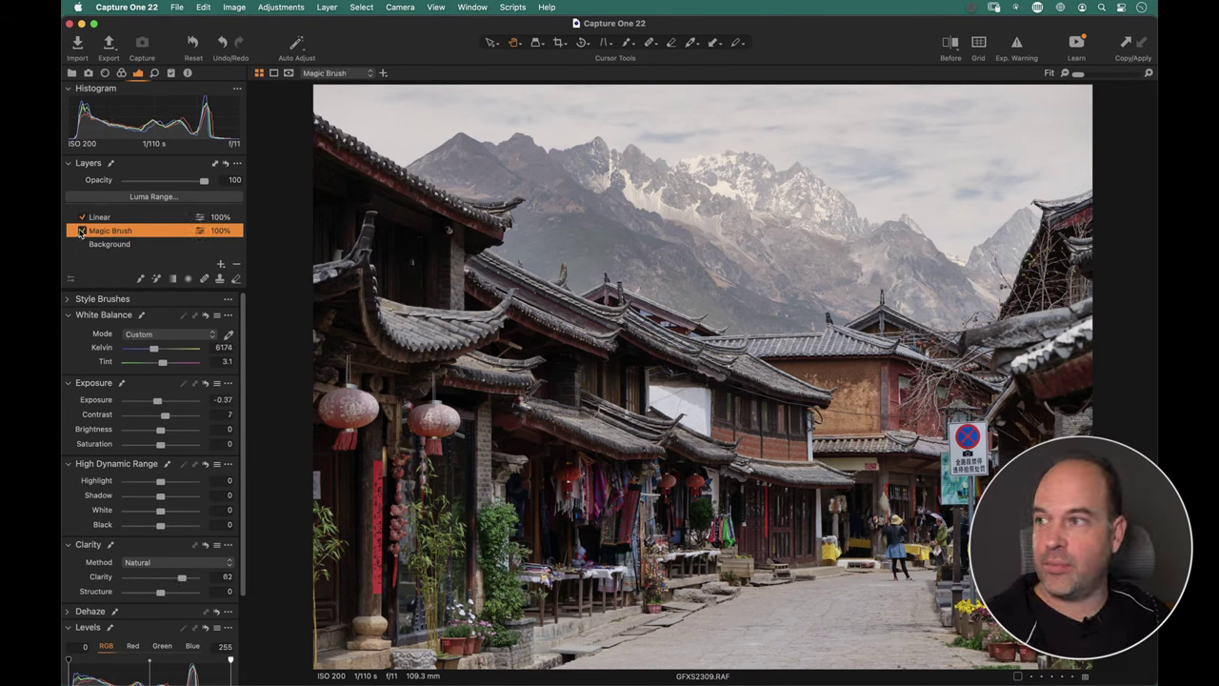
left_click(82, 231)
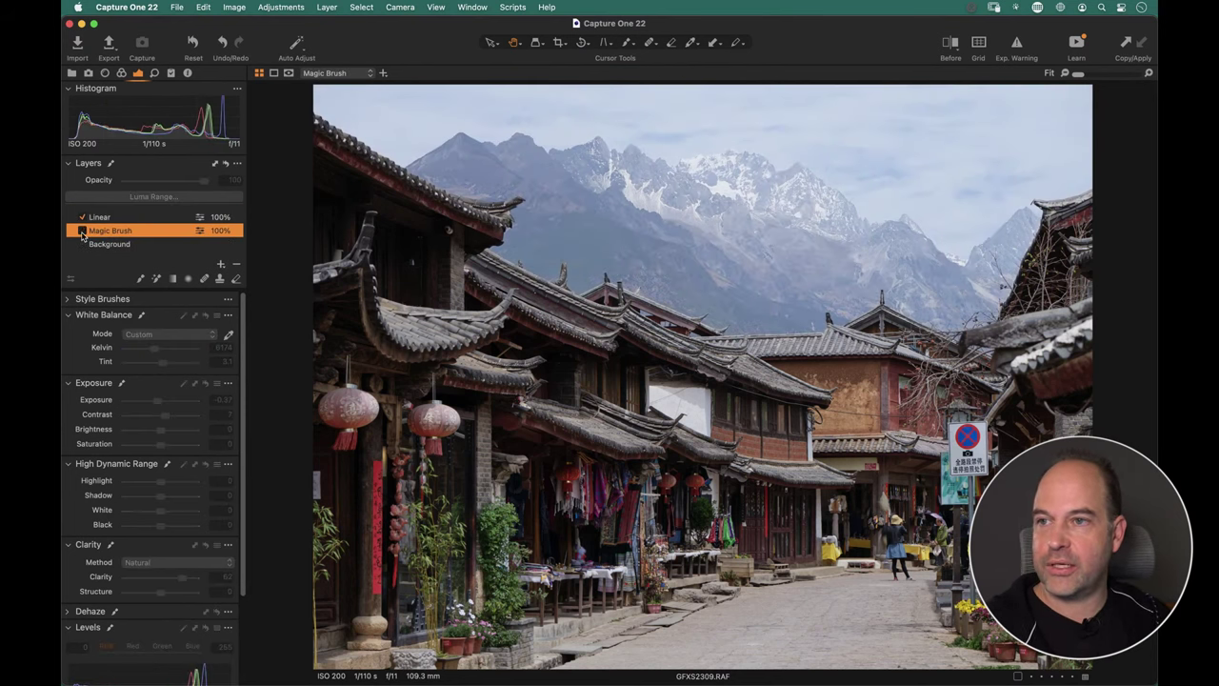
left_click(82, 231)
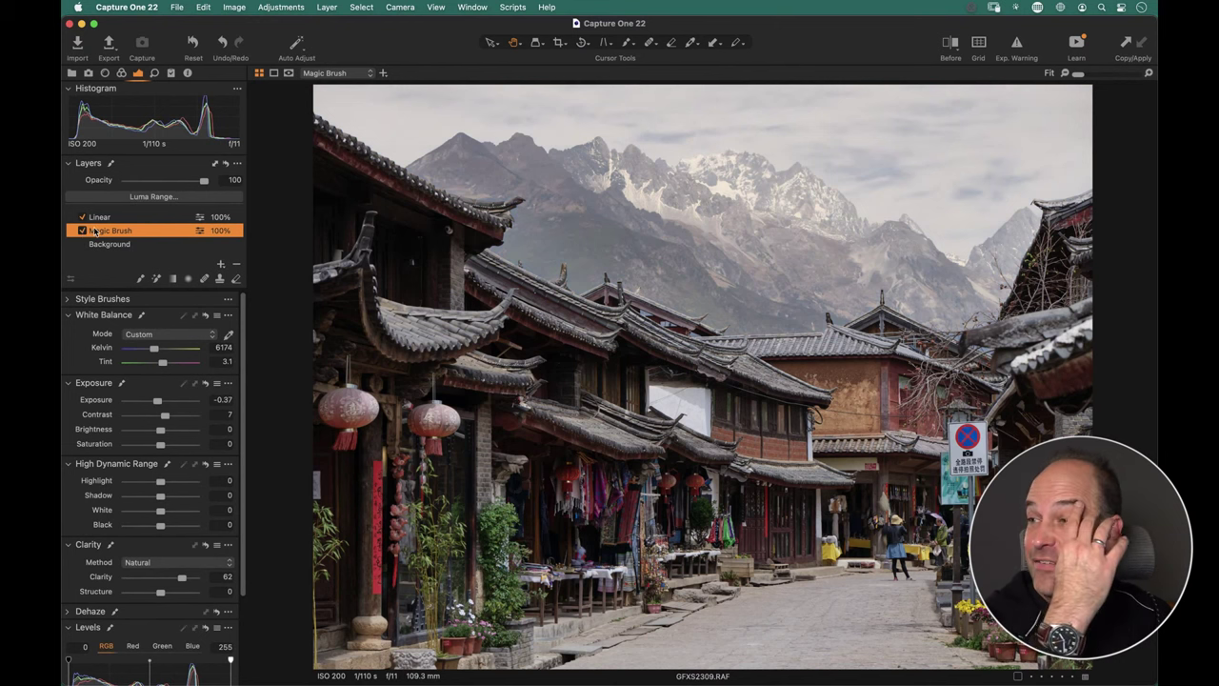
left_click(82, 232)
left_click(82, 231)
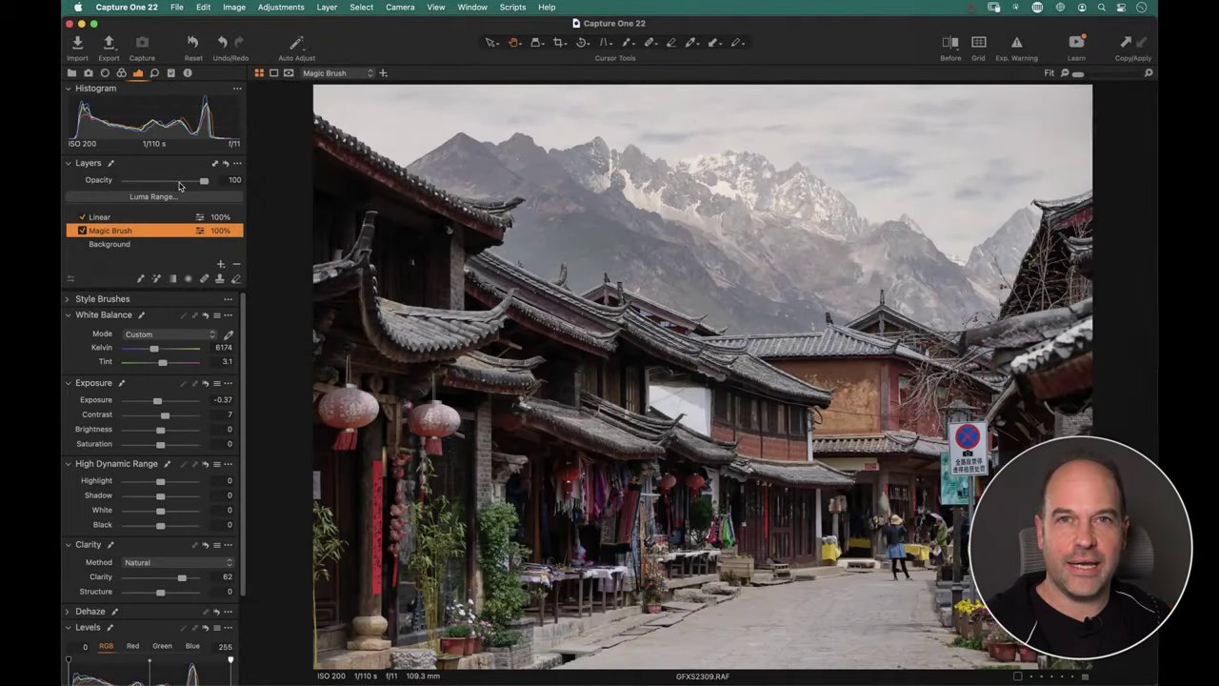
Drag the Magic Brush sliders to Clarity 51, Contrast 5, Exposure -0.9 and 82% opacity.
mouse_move(203, 181)
left_mouse_down()
mouse_move(120, 187)
mouse_move(221, 179)
mouse_move(173, 190)
left_mouse_up()
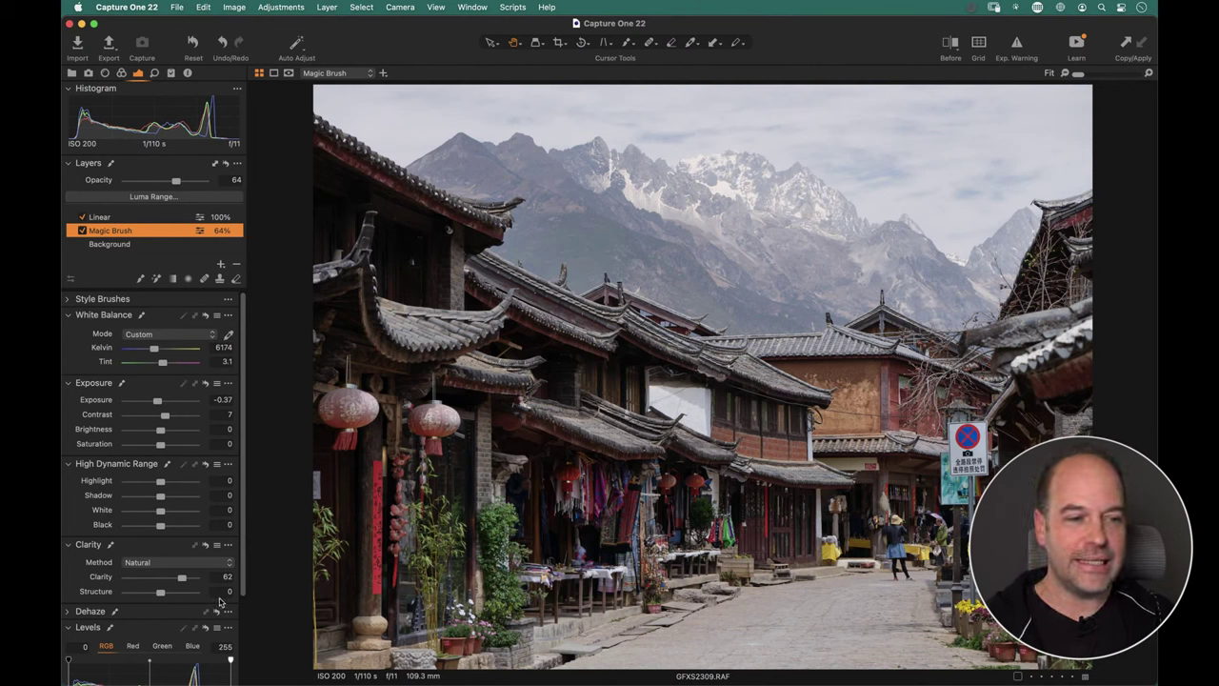
left_click_drag(182, 577, 177, 577)
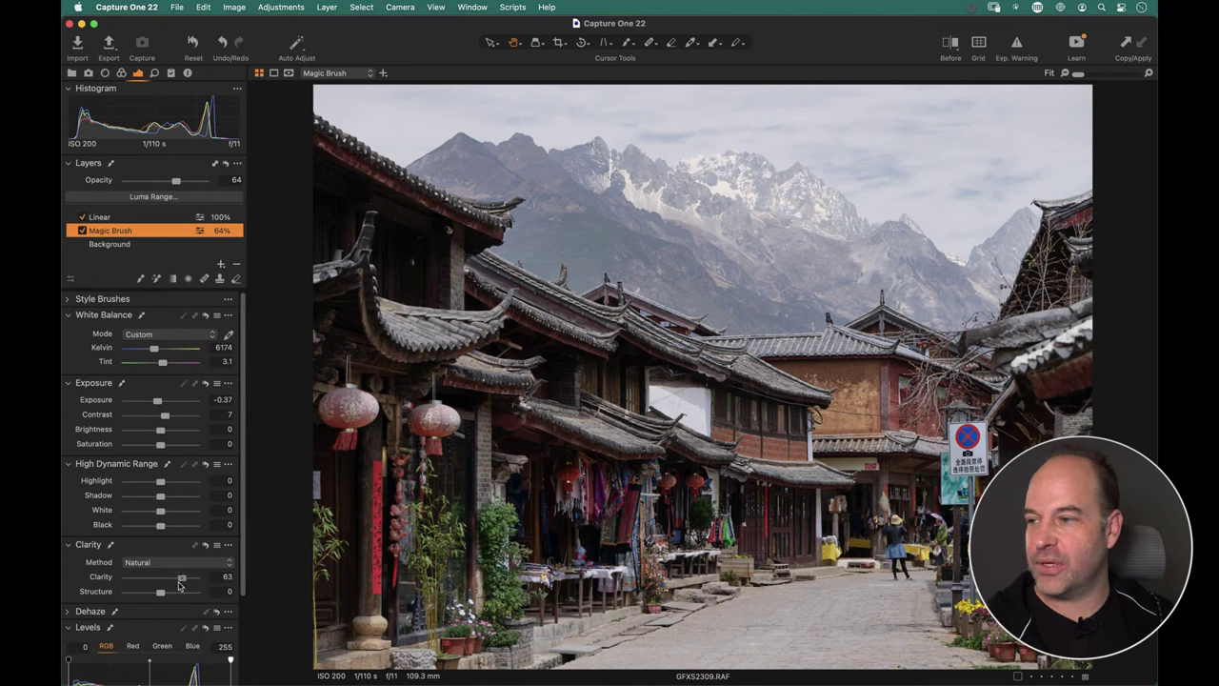
left_click_drag(165, 415, 163, 414)
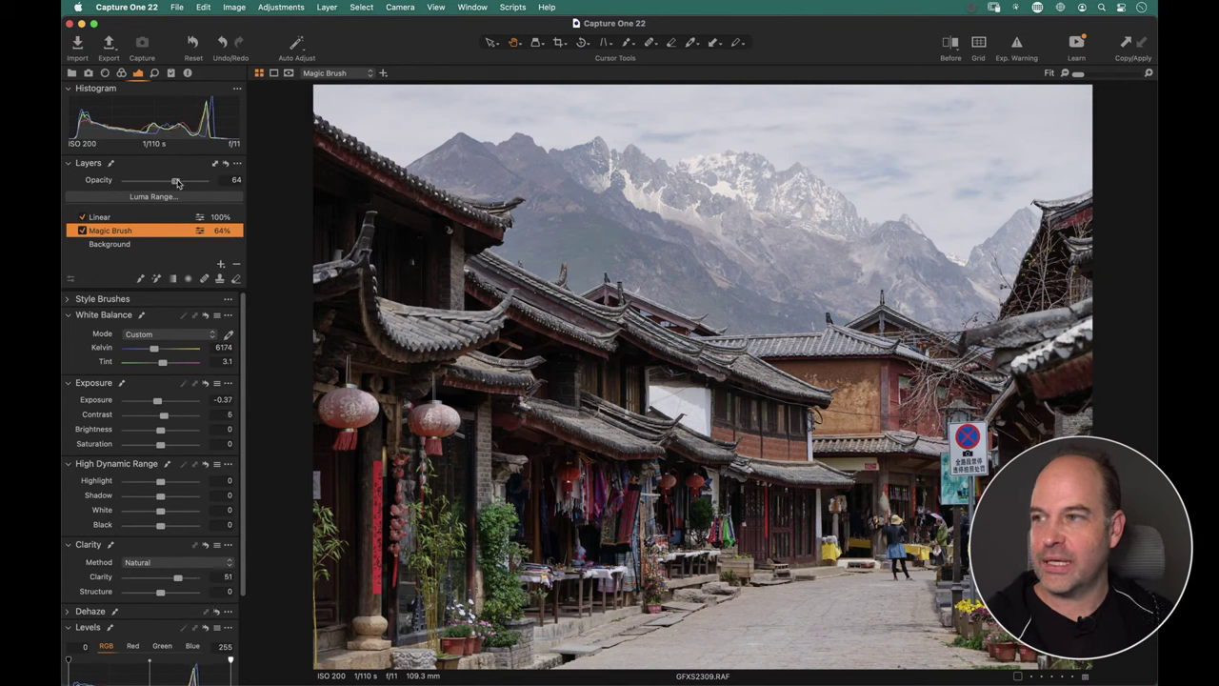
mouse_move(175, 181)
left_mouse_down()
mouse_move(149, 185)
mouse_move(203, 182)
left_mouse_up()
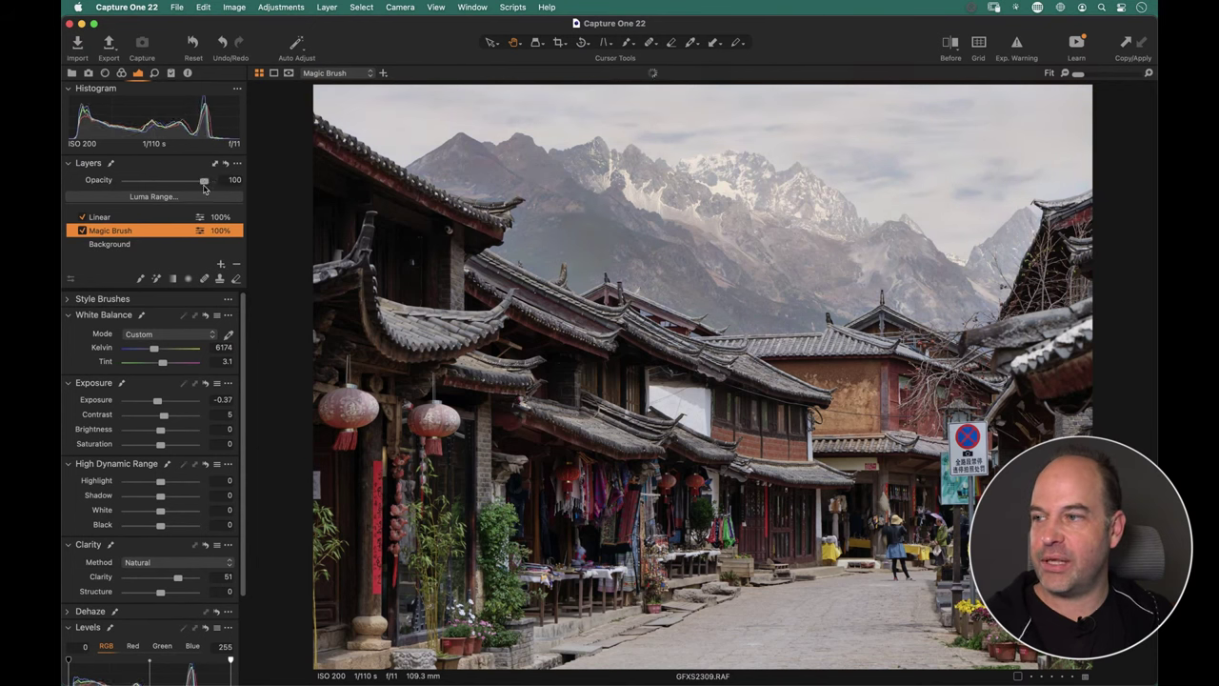
left_click_drag(157, 400, 153, 407)
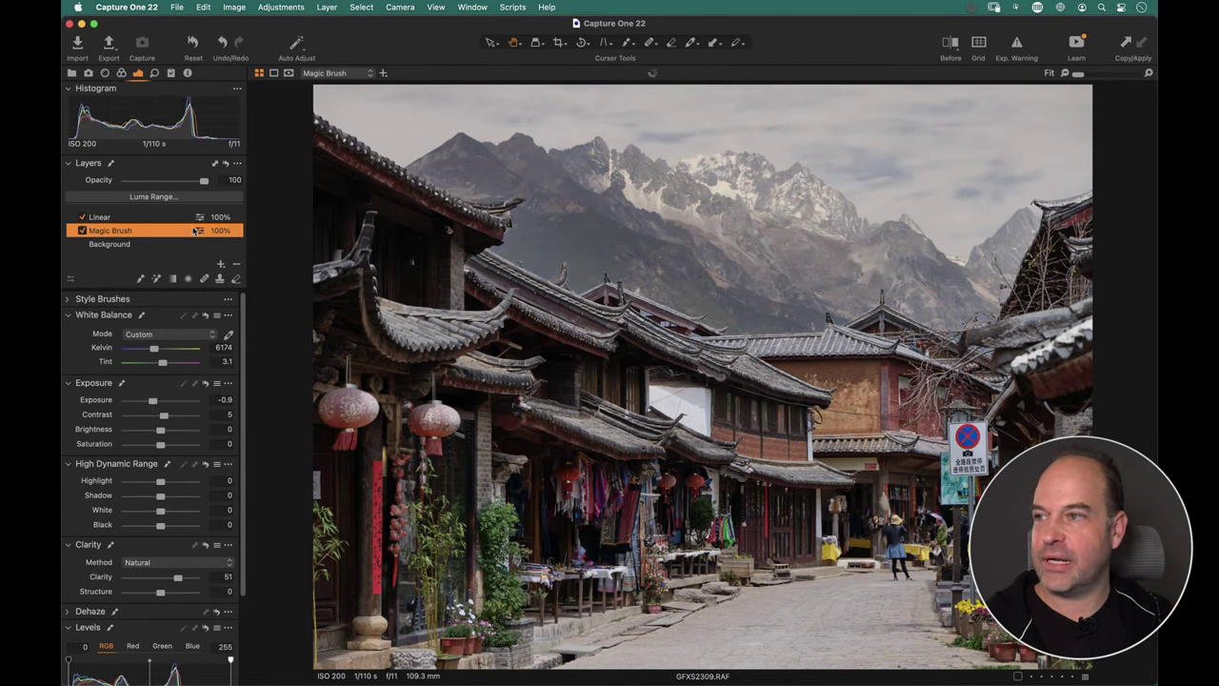
mouse_move(204, 181)
left_mouse_down()
mouse_move(166, 181)
mouse_move(190, 181)
left_mouse_up()
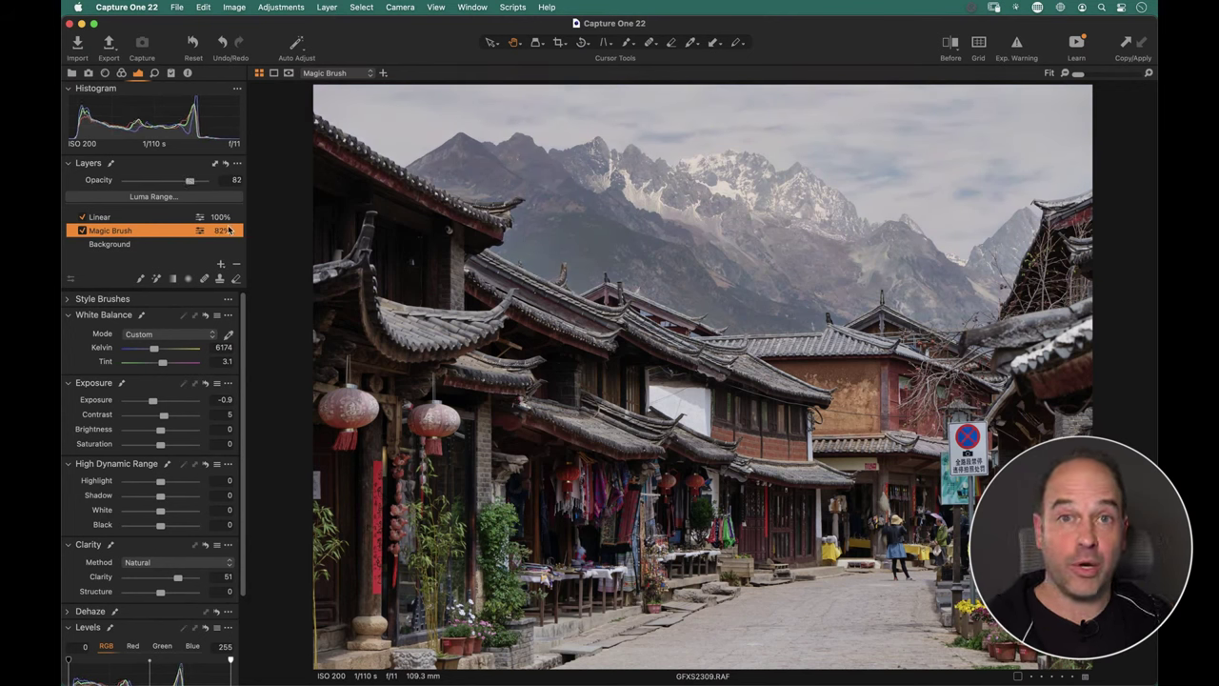
Switch off Magic Brush and draw a linear gradient mask down from the sky on Linear.
left_click(82, 231)
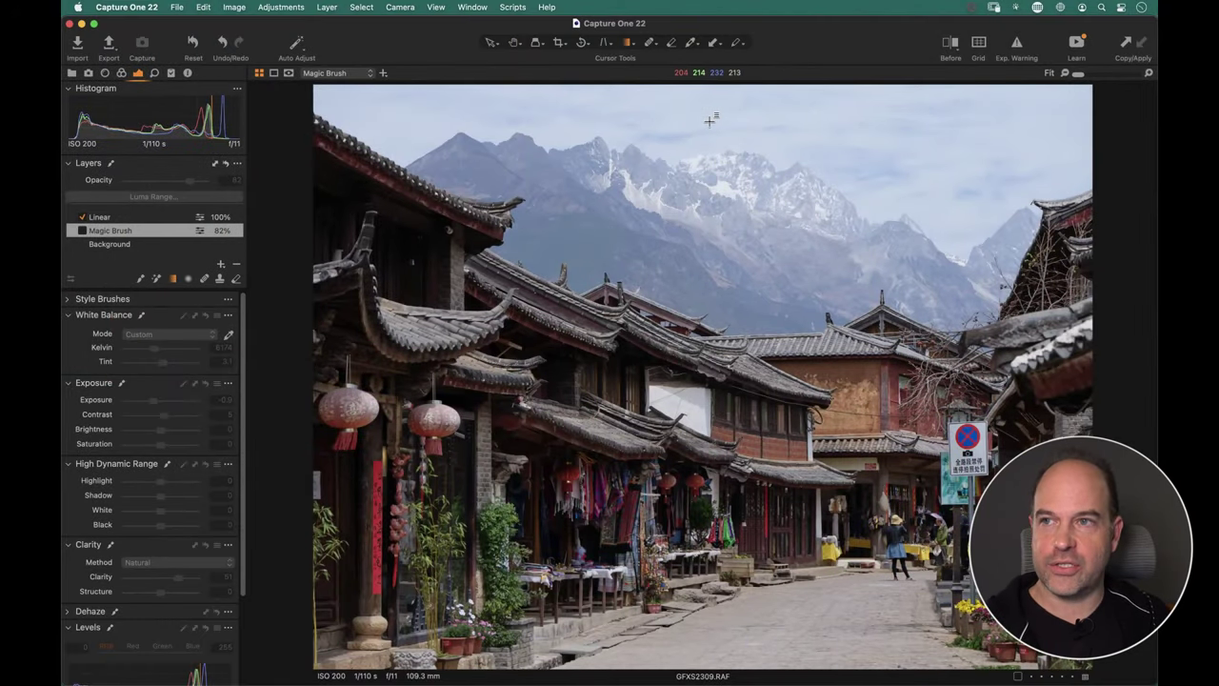
left_click_drag(715, 117, 728, 445)
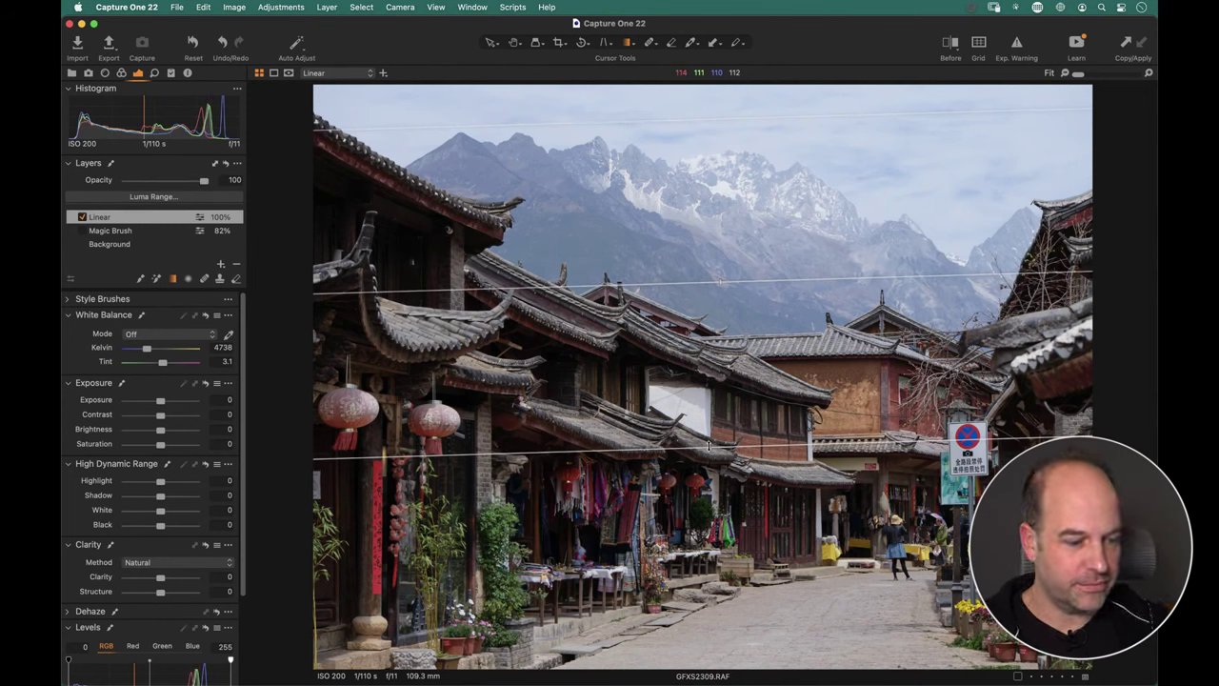
Show the mask overlay, pull the gradient's lower line further down and rotate the gradient.
key("m")
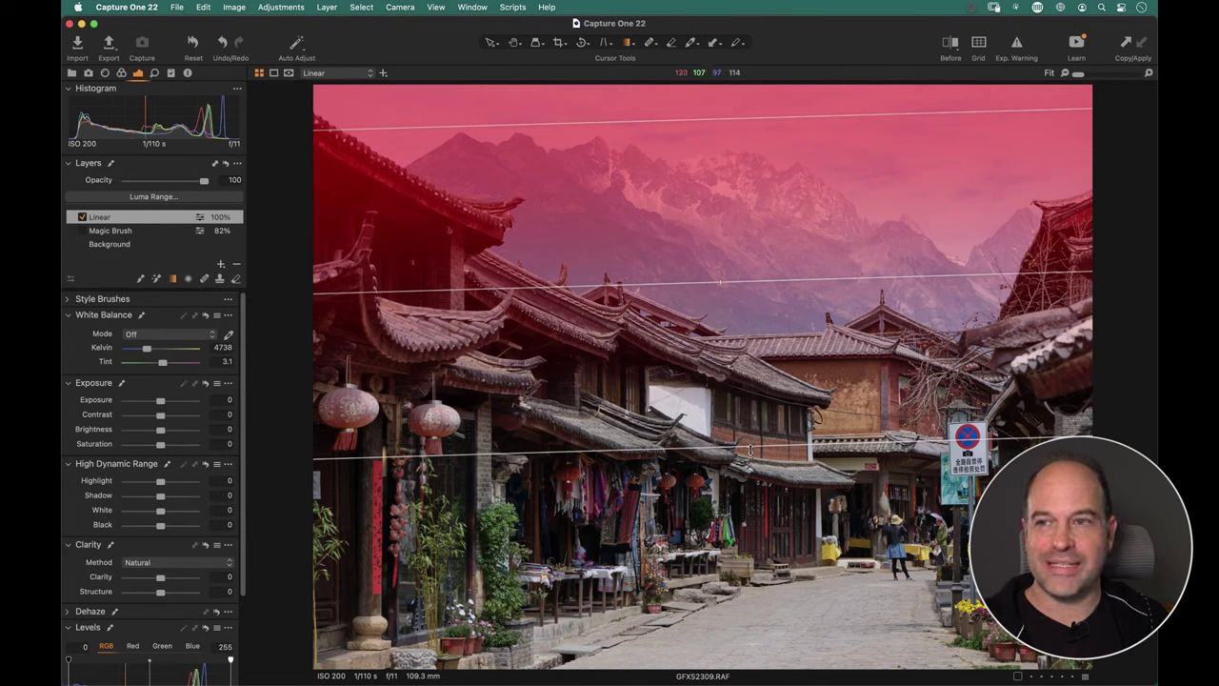
left_click_drag(751, 447, 747, 465)
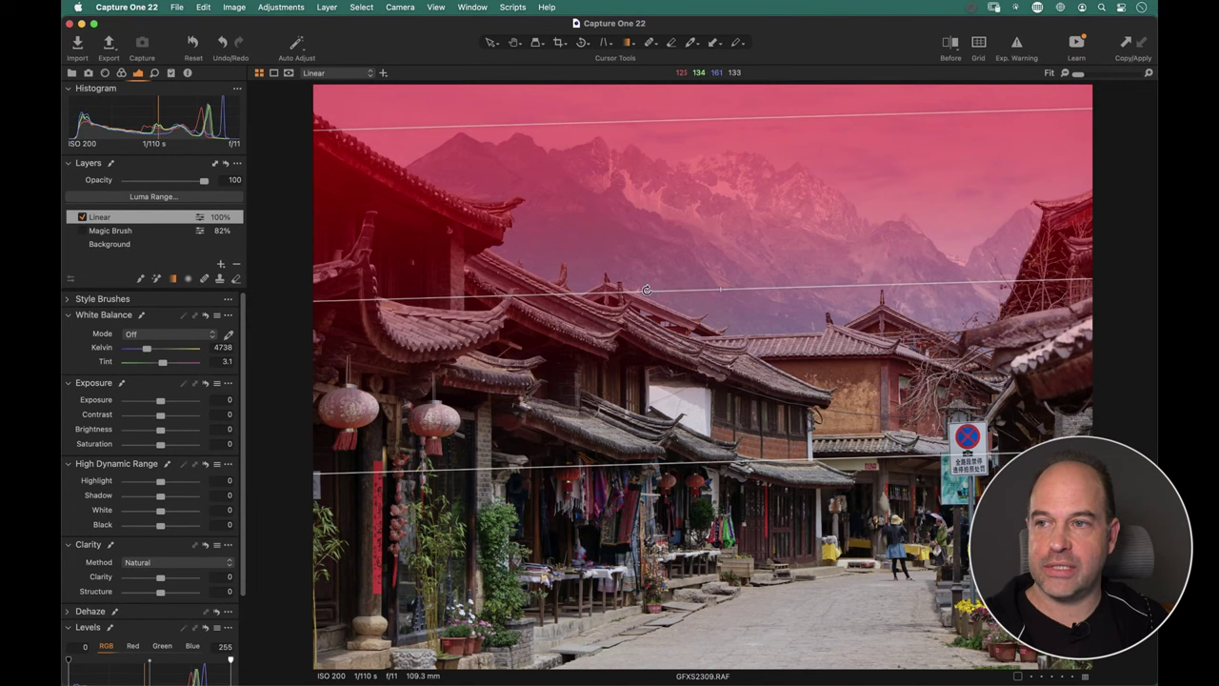
mouse_move(564, 290)
left_mouse_down()
mouse_move(565, 275)
mouse_move(548, 302)
left_mouse_up()
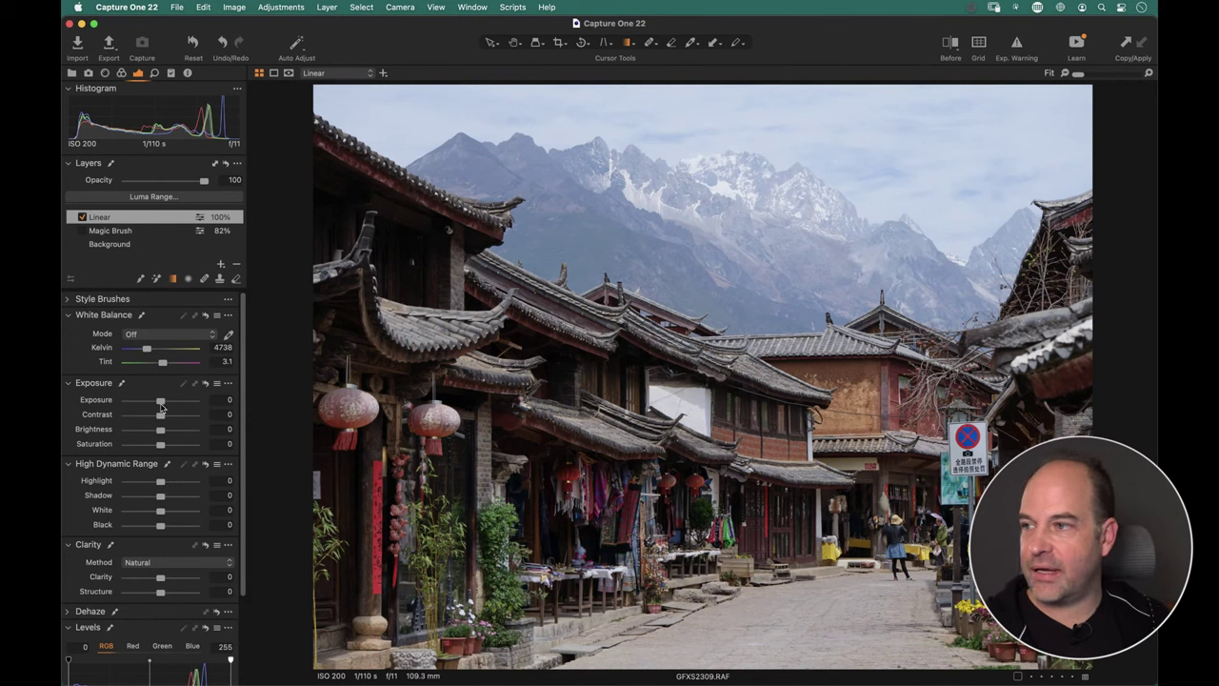
Give the Linear layer Kelvin 5889, Tint 3.1, Brightness -13, Highlight -33 and Clarity 34.
left_click_drag(149, 352, 154, 351)
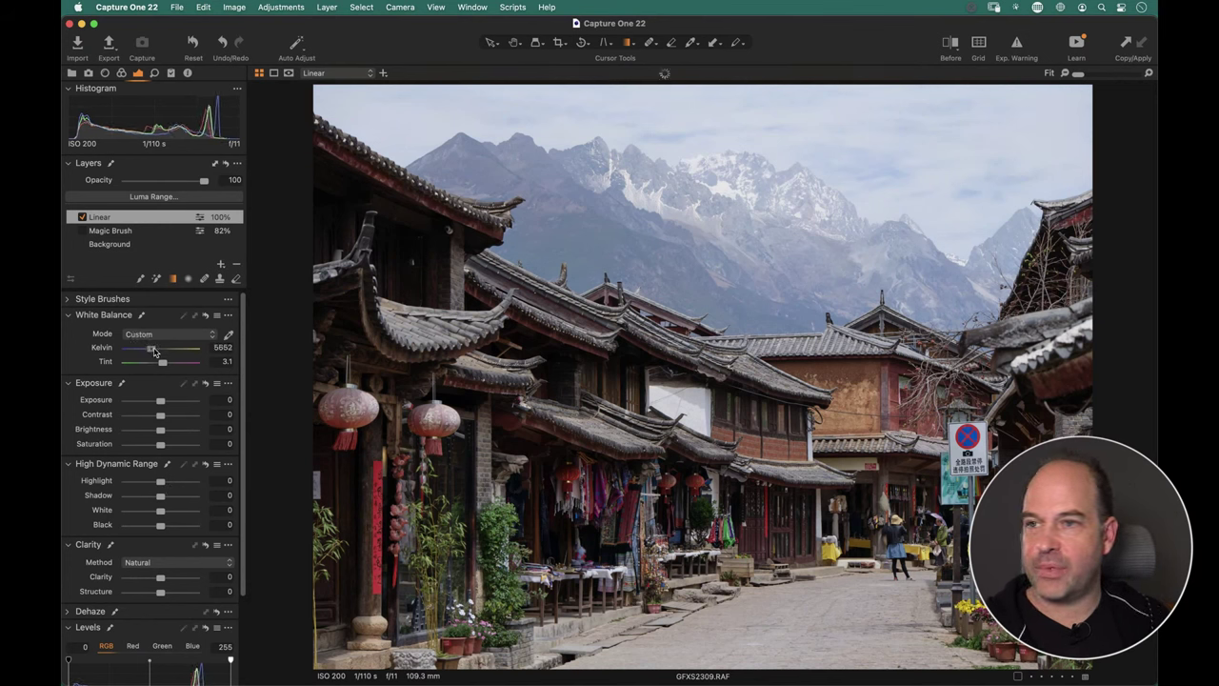
left_click_drag(159, 429, 152, 429)
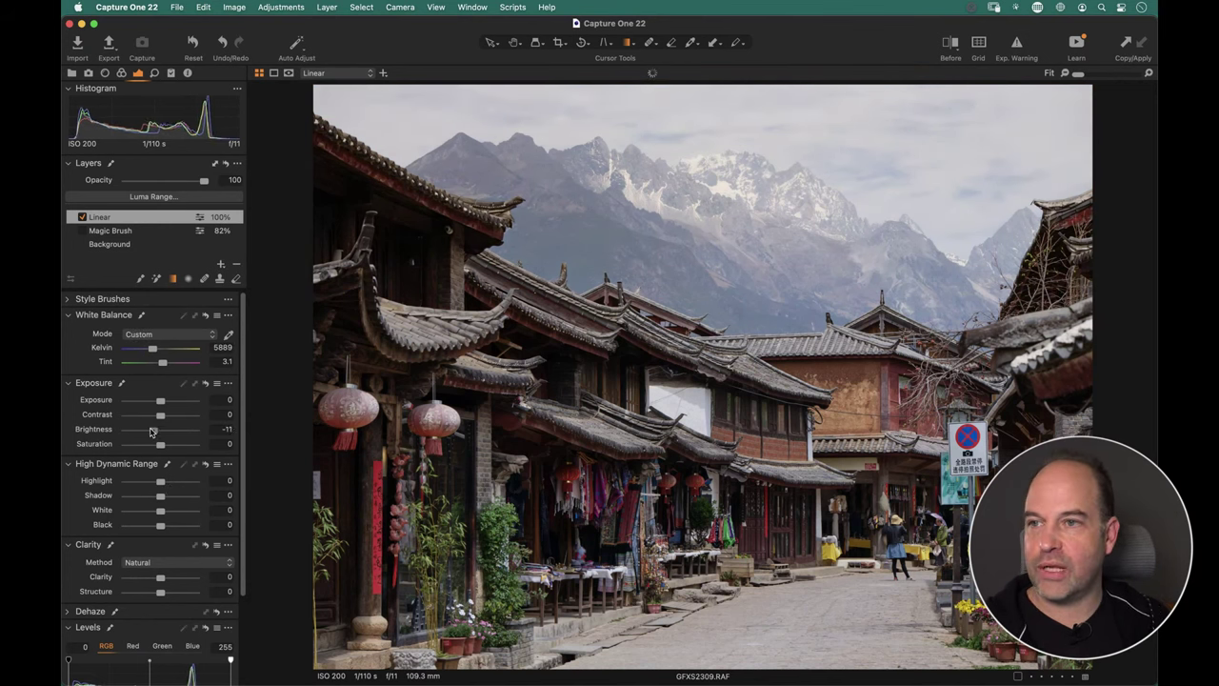
left_click_drag(161, 481, 150, 481)
left_click_drag(161, 577, 175, 582)
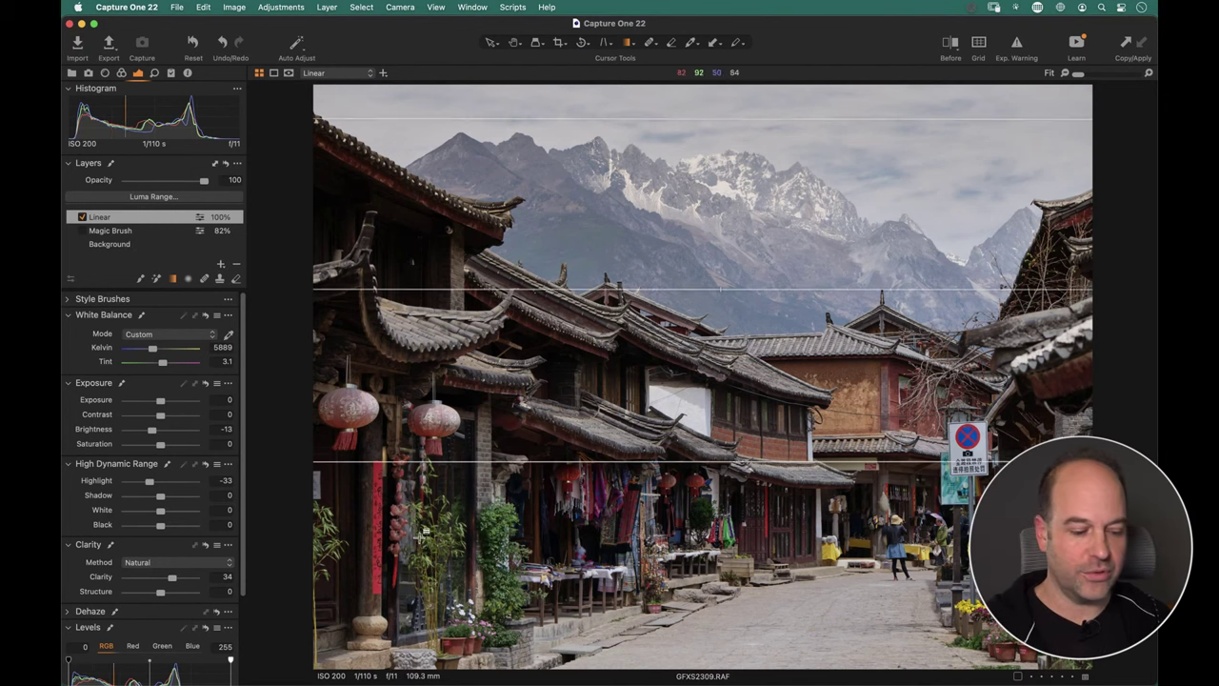
key("m")
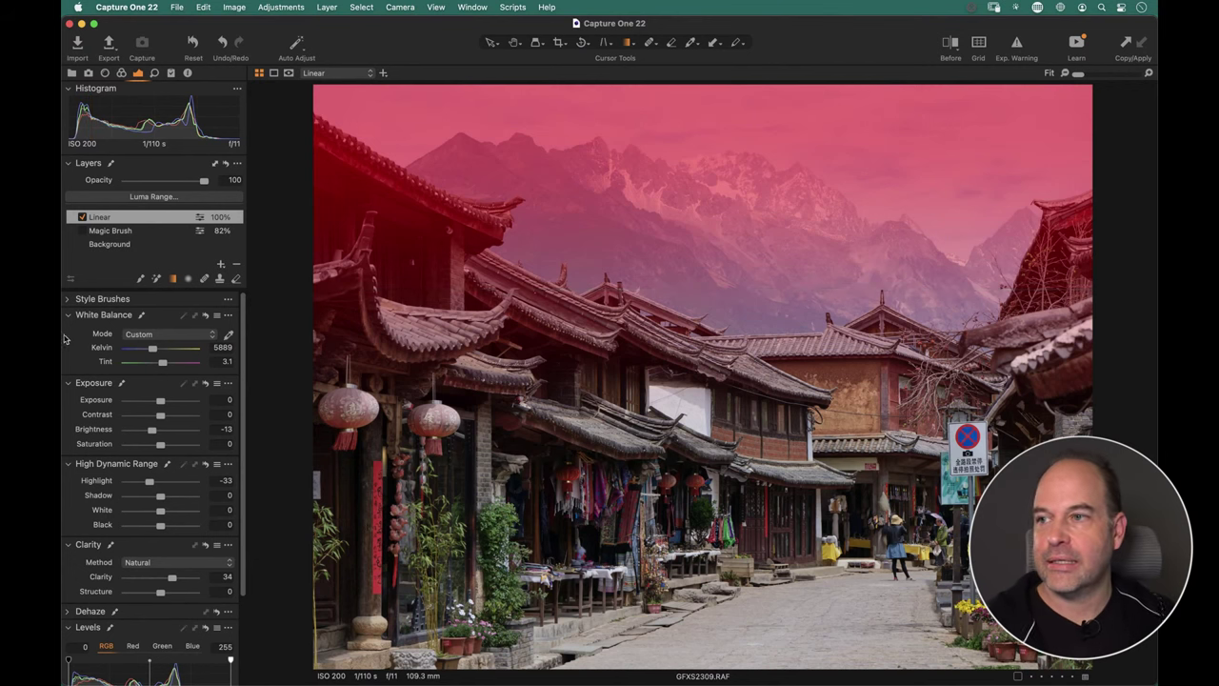
Decline the rasterize prompt from the brush and reselect the Linear Gradient Mask tool.
key("m")
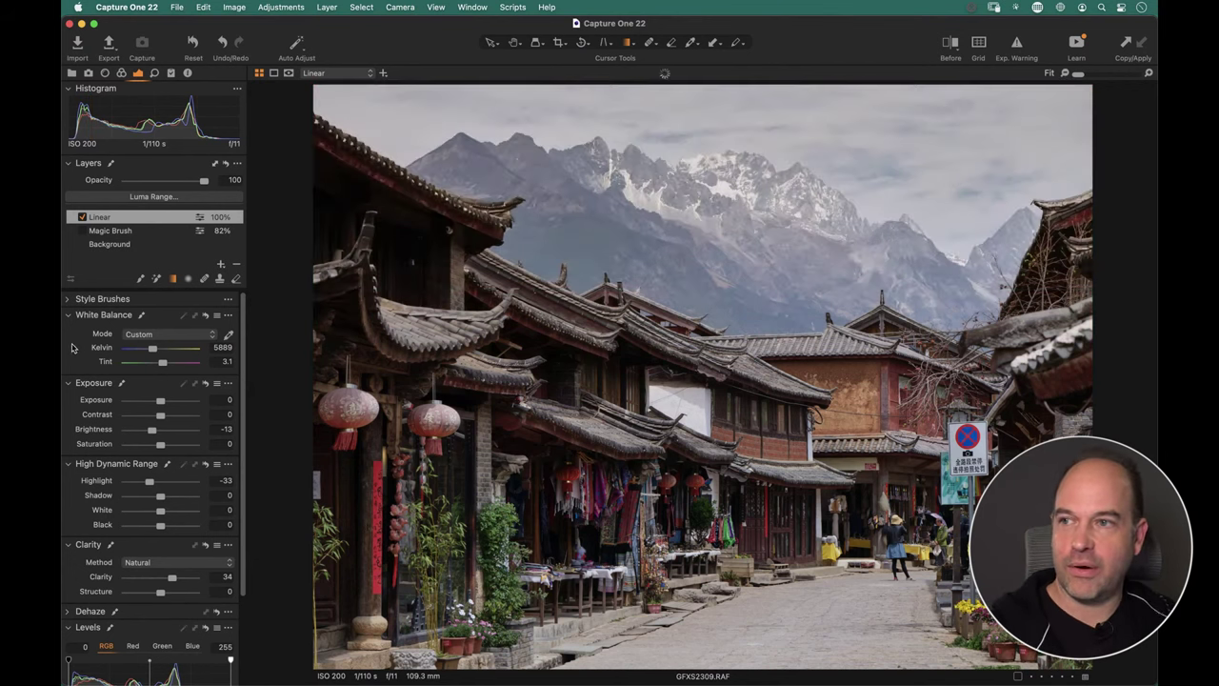
key("m")
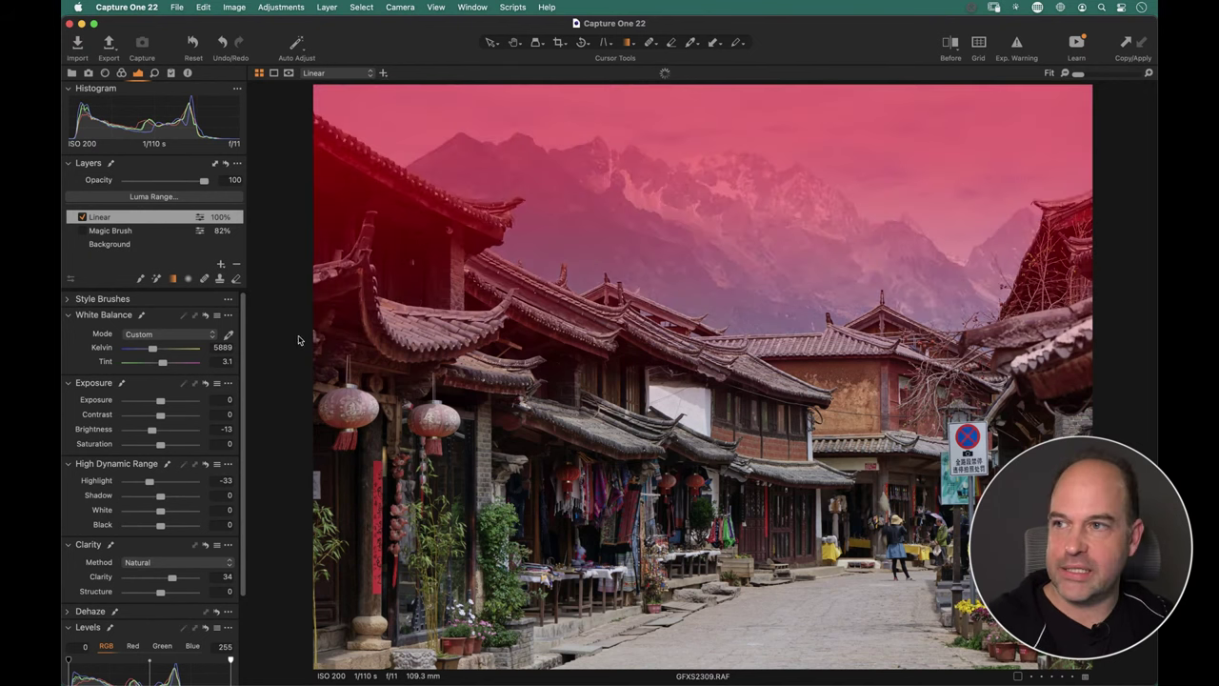
left_click(362, 207)
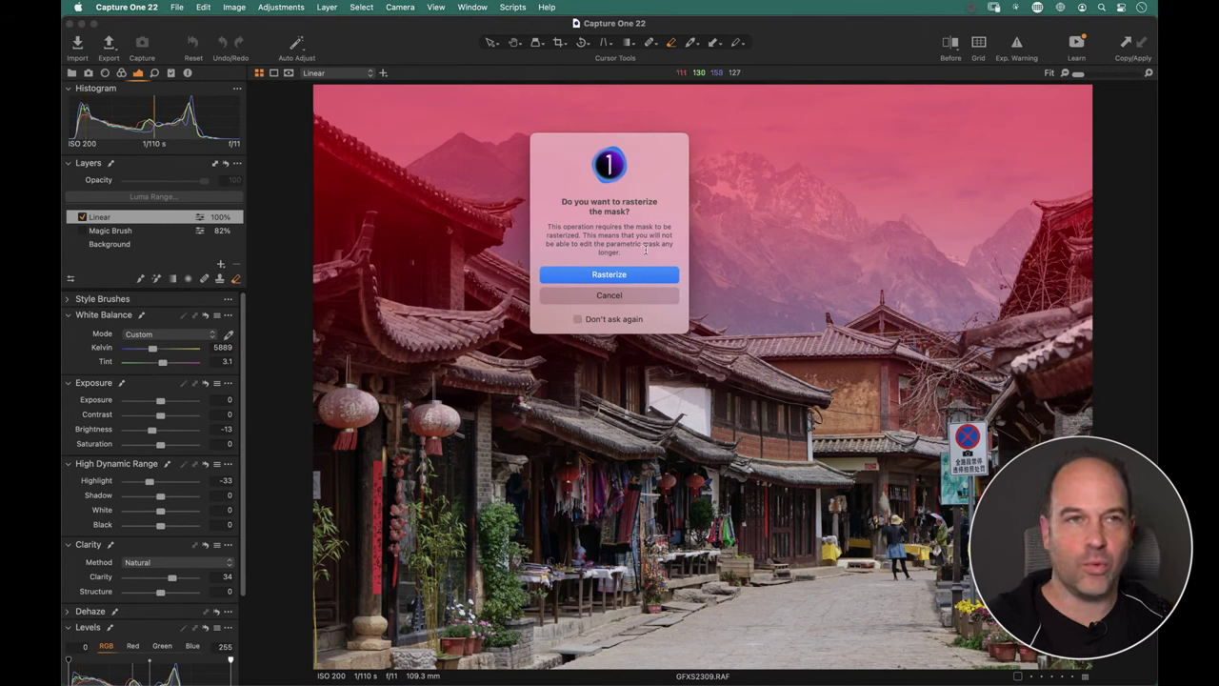
left_click(602, 298)
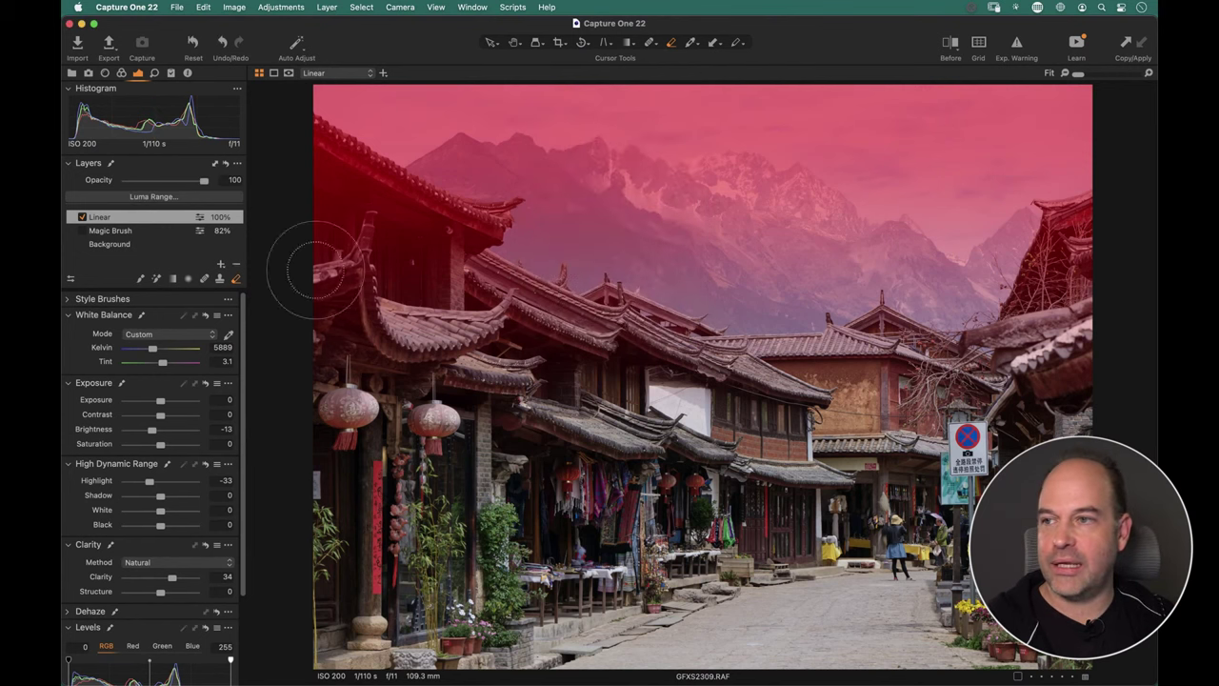
left_click(171, 279)
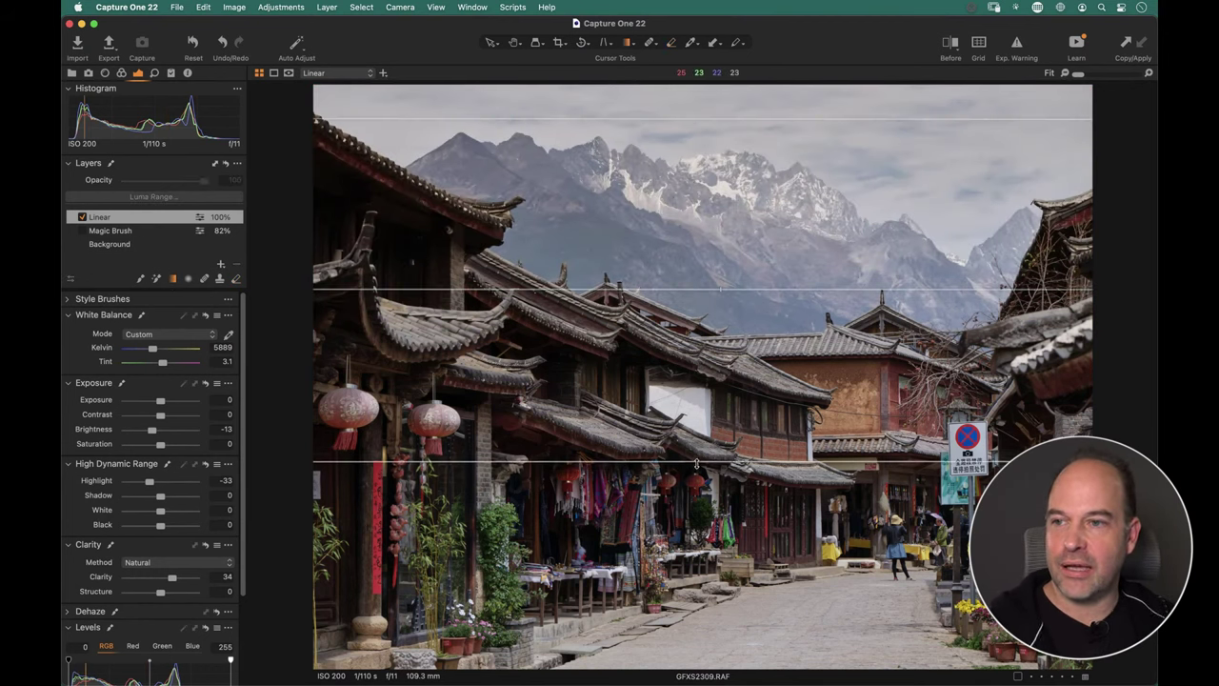
Drag the gradient guide lines so the transition falls from the sky across the rooftops.
left_click_drag(701, 466, 695, 489)
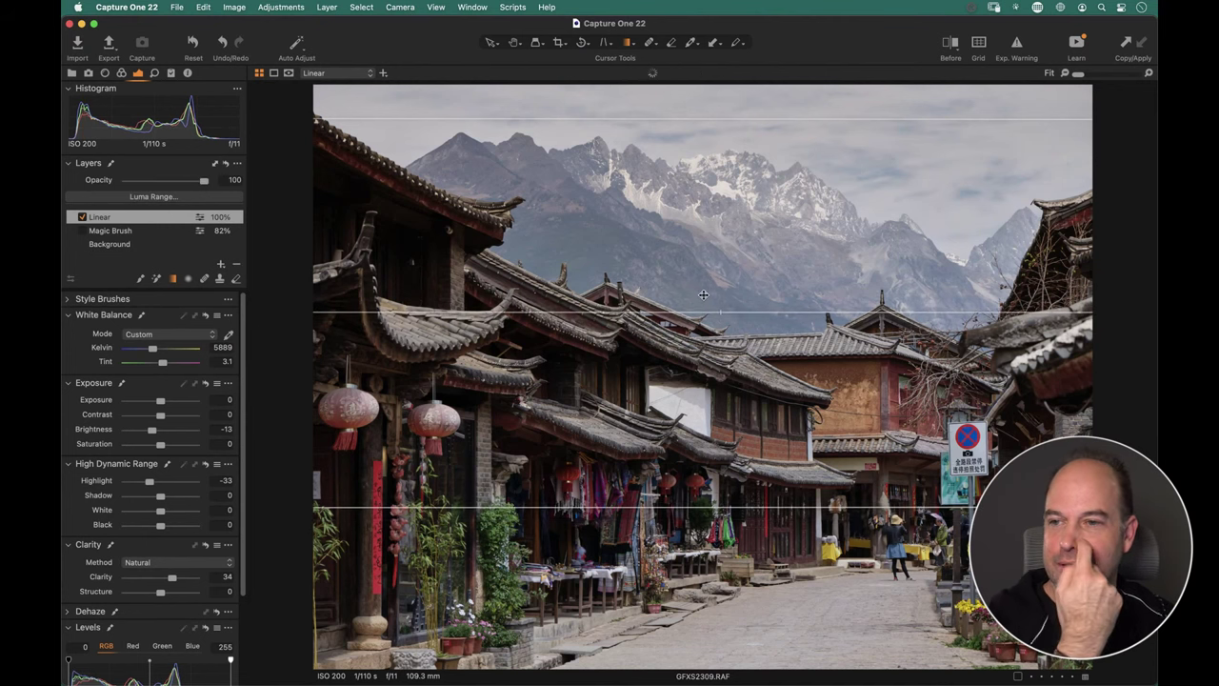
left_click_drag(697, 501, 749, 550)
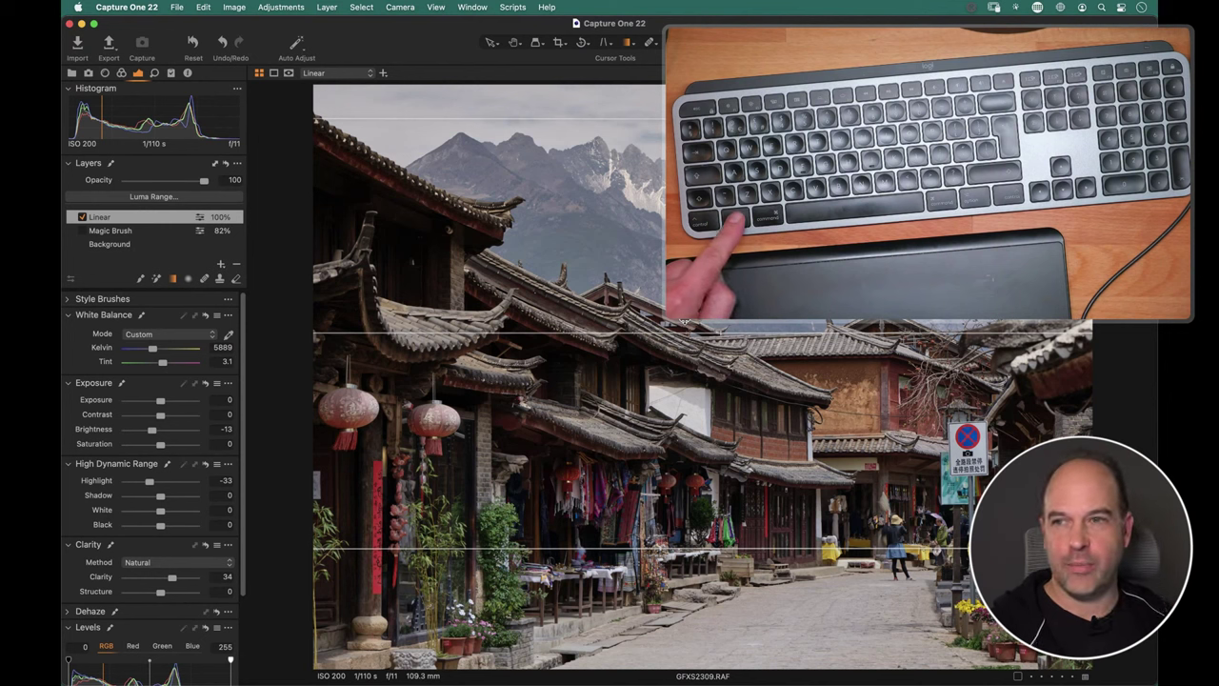
Raise the gradient's lower edge, decline rasterizing when trying the brush, and show the mask.
left_click_drag(707, 549, 693, 410)
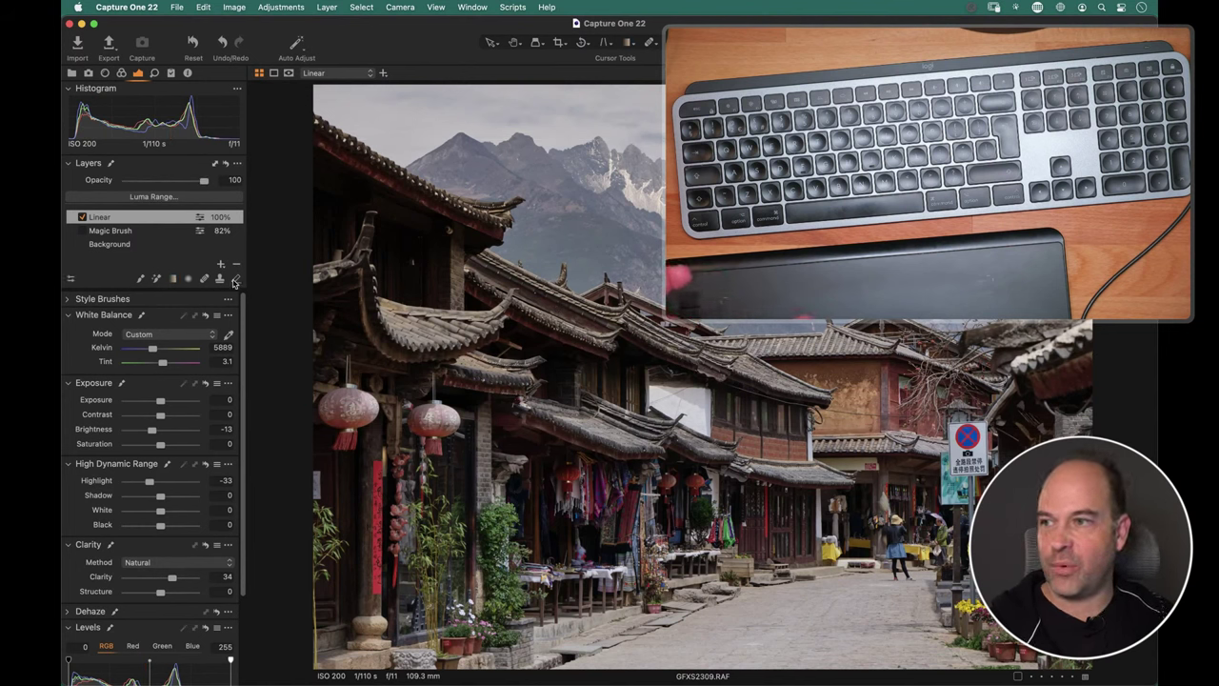
left_click(235, 279)
left_click(362, 212)
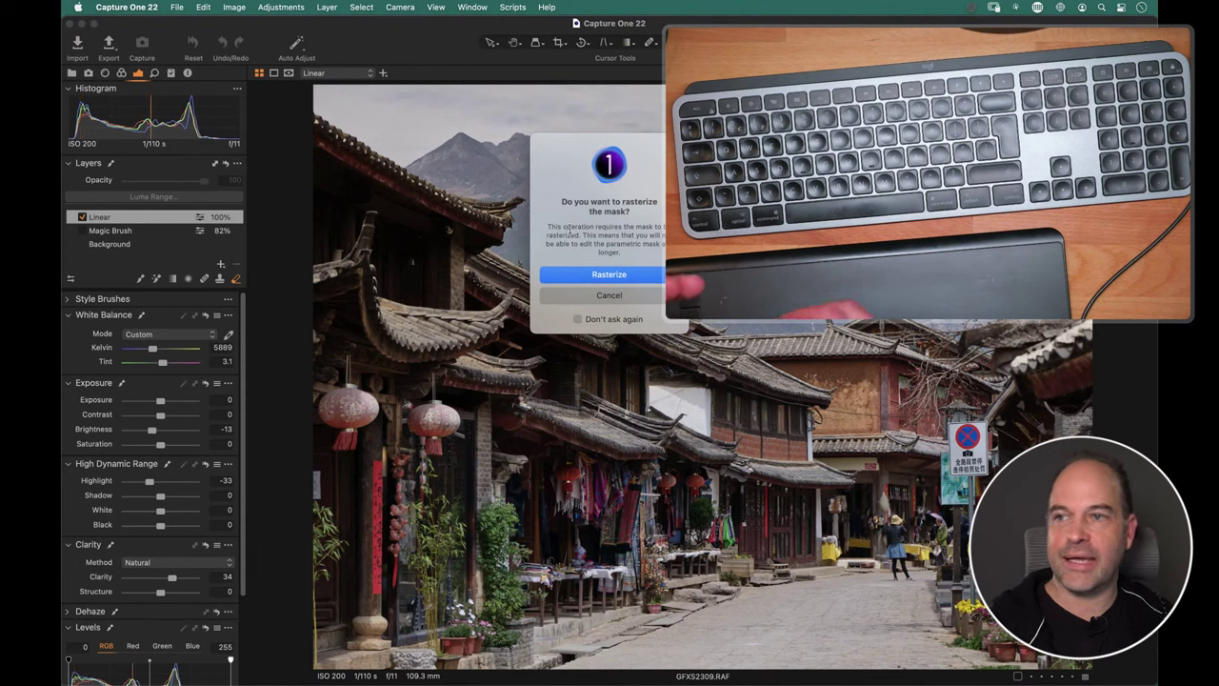
left_click(621, 301)
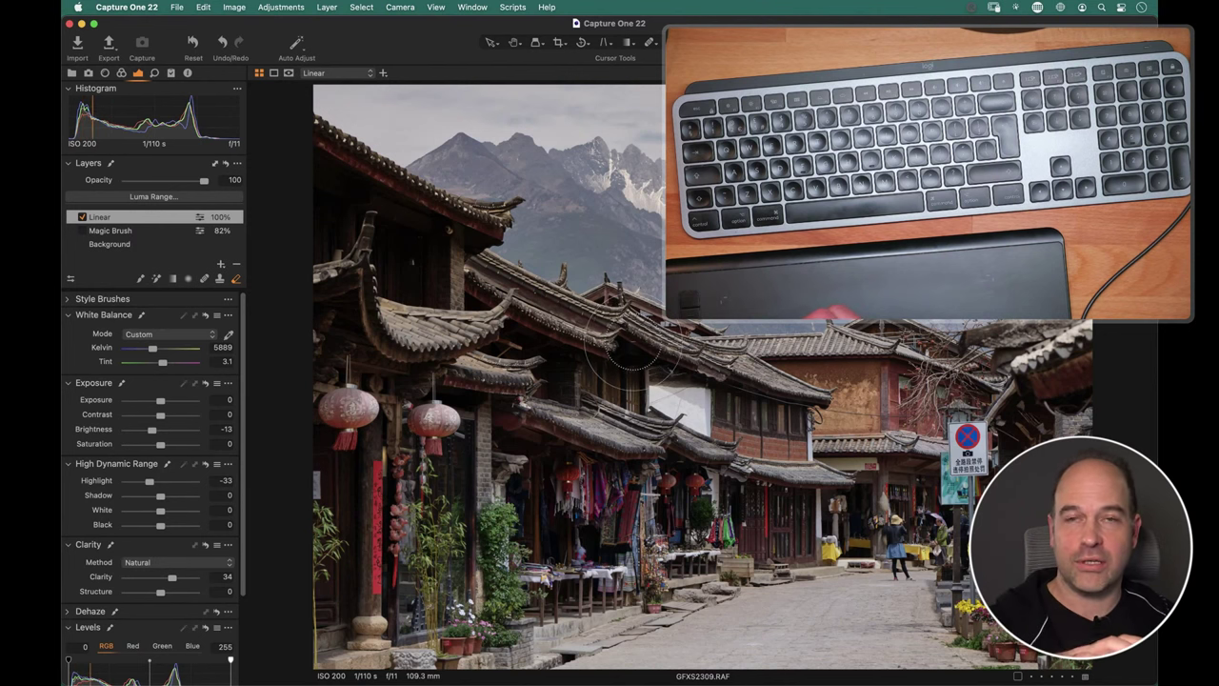
key("m")
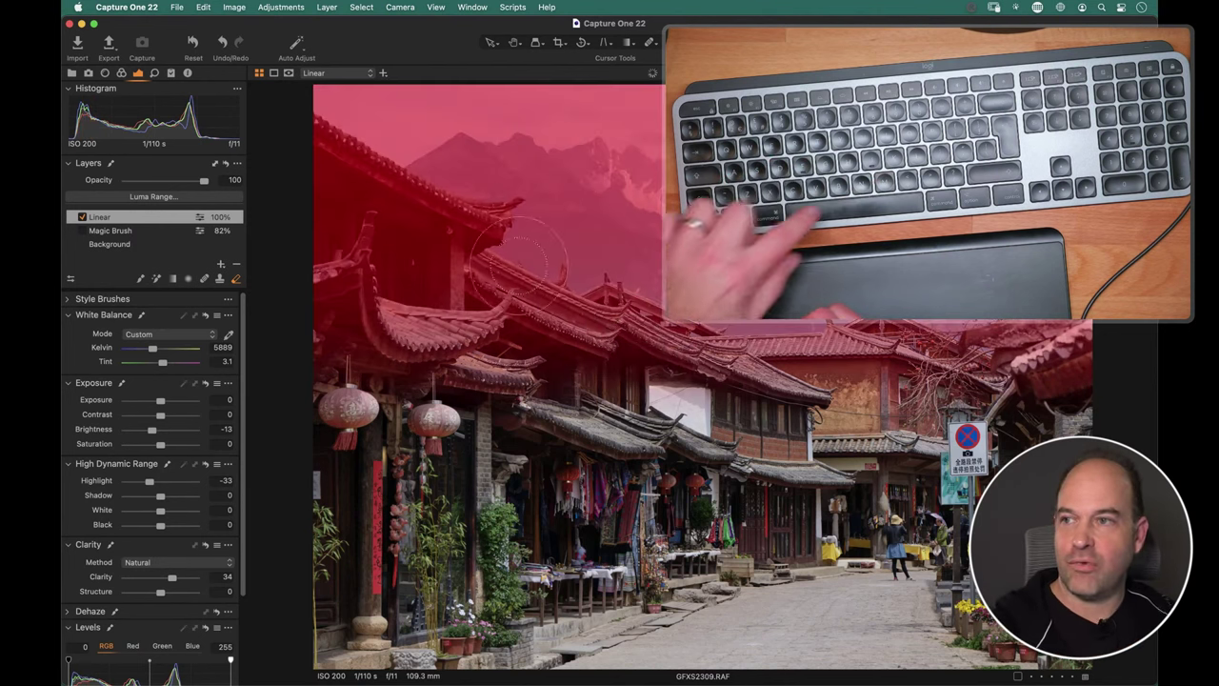
Rasterize the Linear mask, erase it from the upper-left roofs with a smaller brush, then disable Linear.
right_click(154, 221)
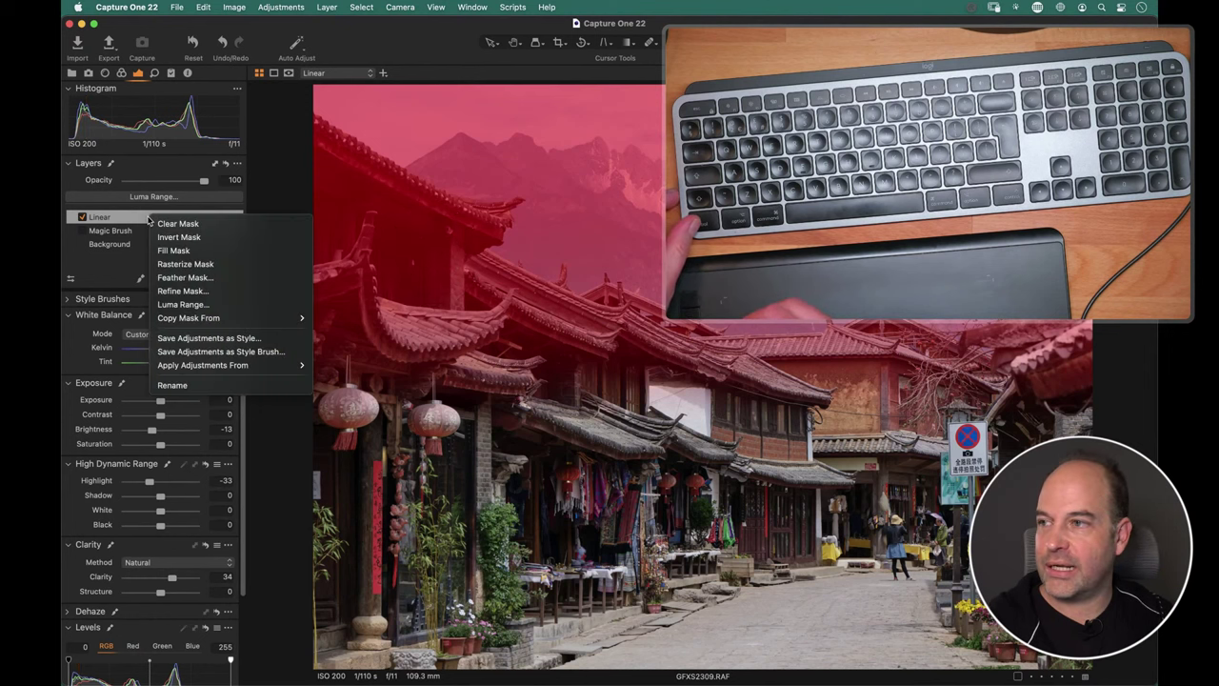
left_click(237, 264)
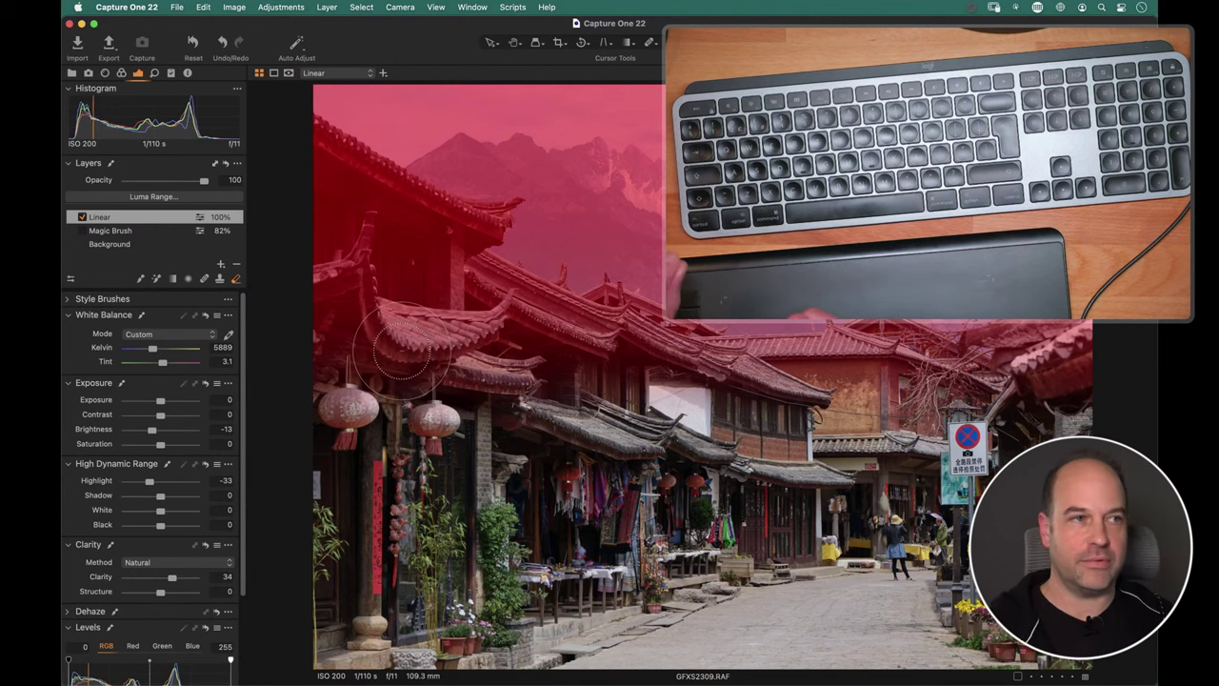
key("bracketleft")
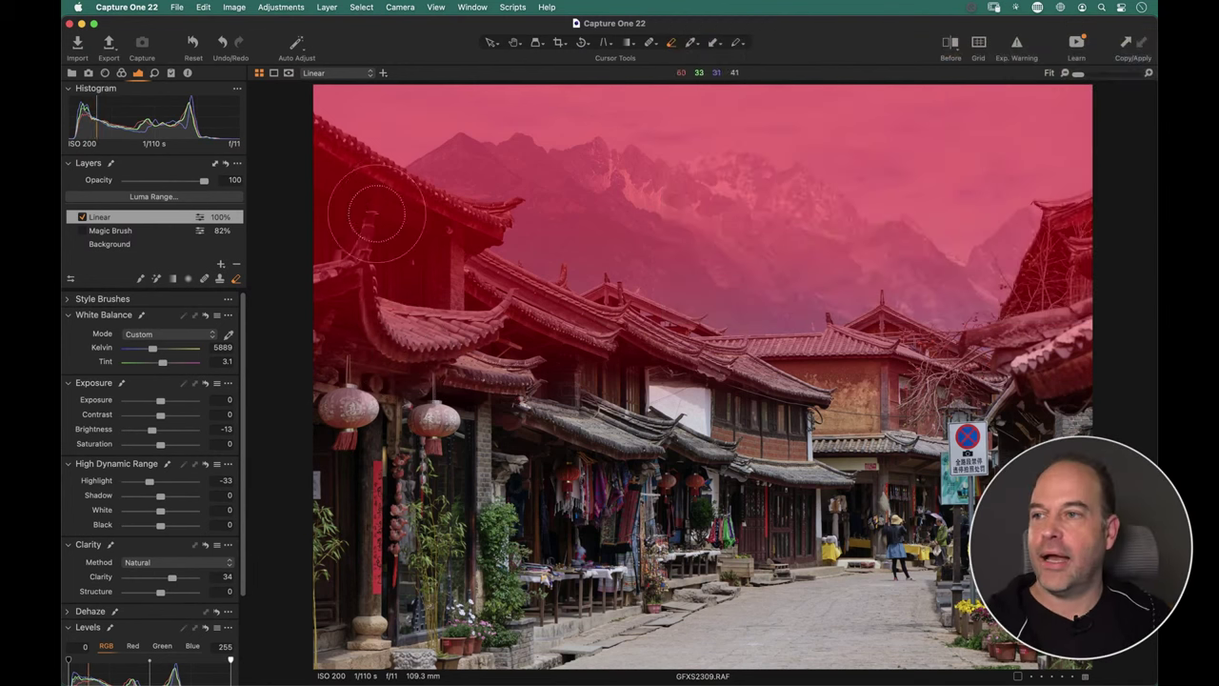
mouse_move(343, 200)
left_mouse_down()
mouse_move(491, 314)
mouse_move(323, 262)
mouse_move(253, 264)
left_mouse_up()
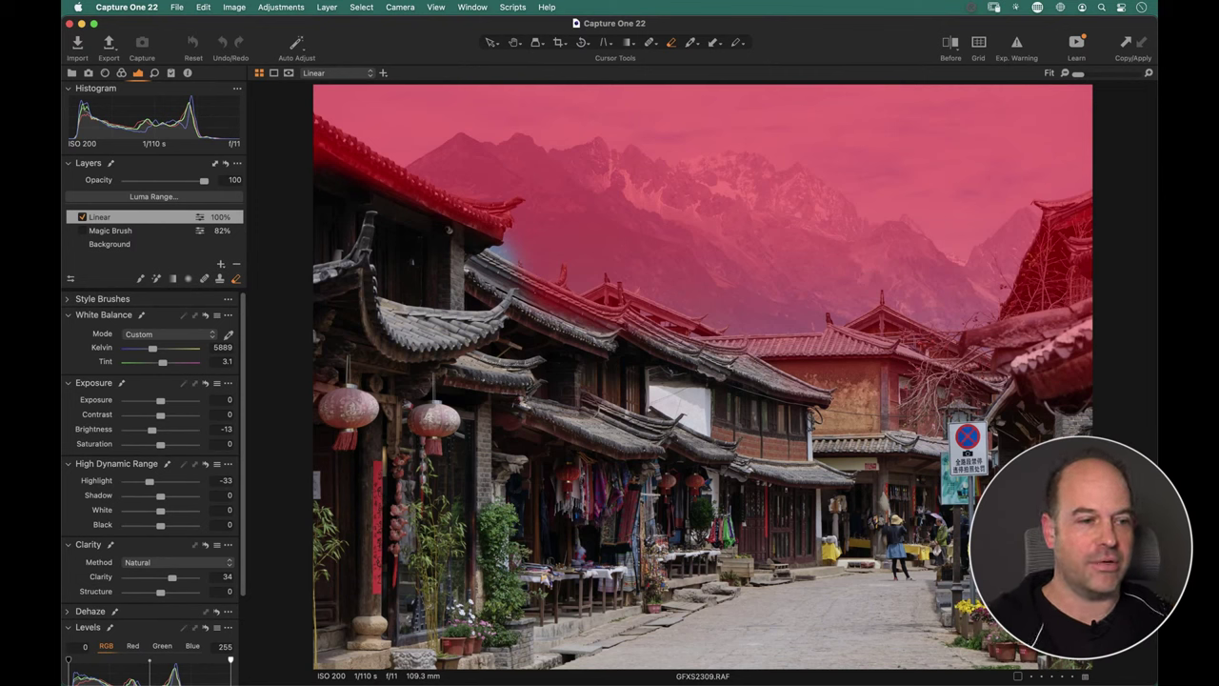
left_click(84, 217)
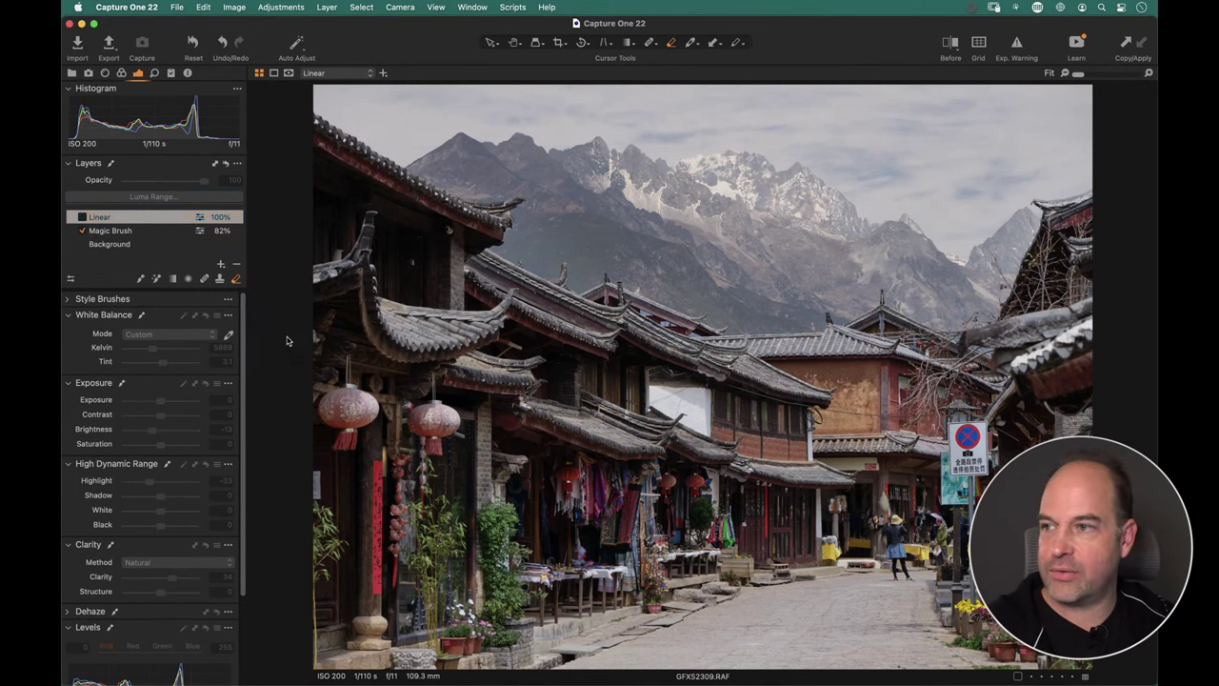
Pick _AB_9596.CR2, the smiling man in a red cap, from the grid and view it large.
key("super+alt+n")
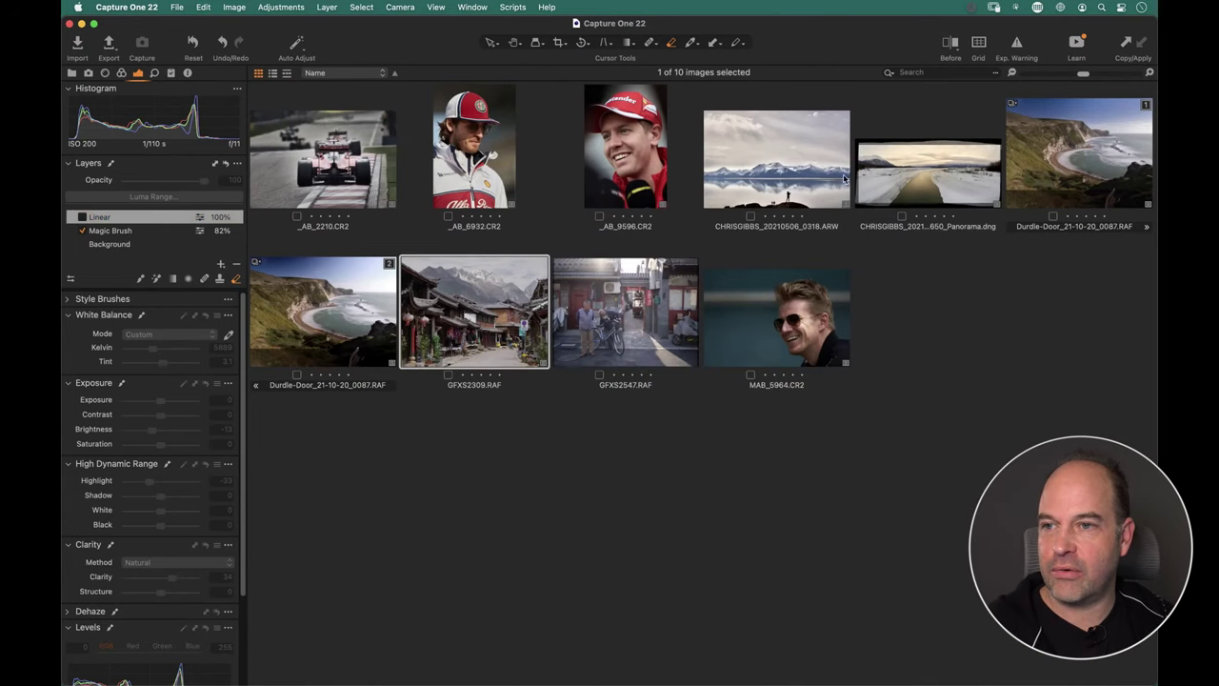
left_click(628, 174)
key("super+alt+n")
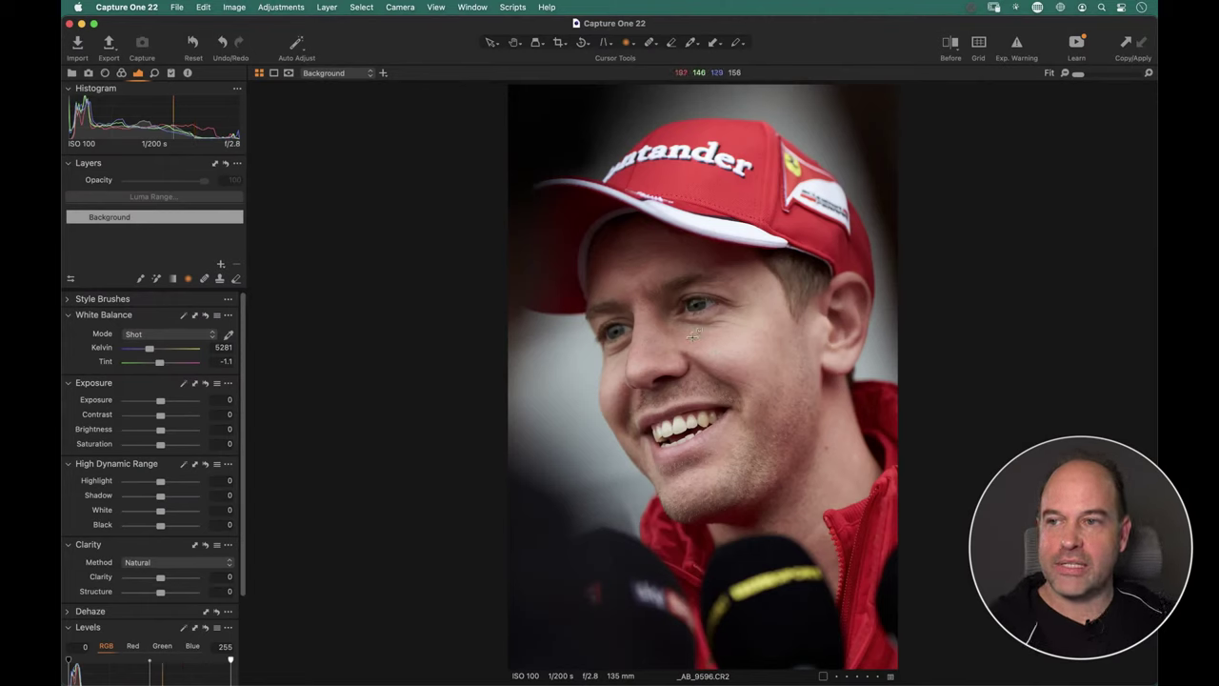
Fit a tilted radial gradient ellipse around the driver's face and set its Brightness to -19.
left_click_drag(694, 337, 866, 557)
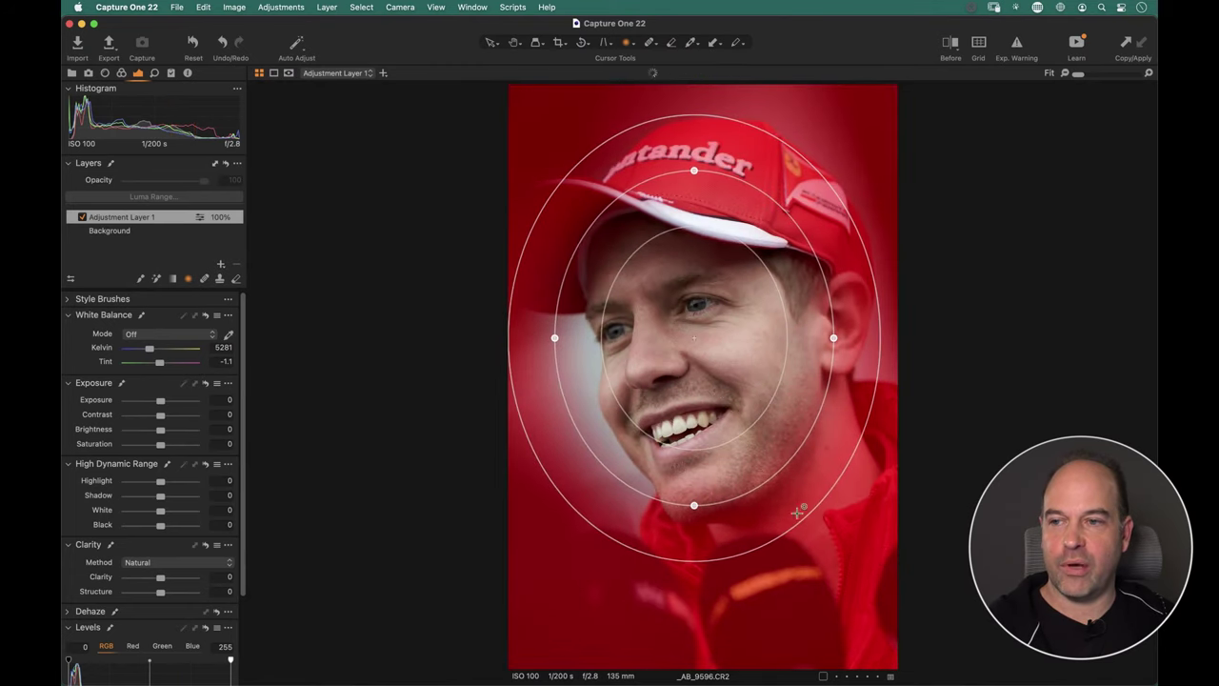
left_click_drag(691, 355, 709, 385)
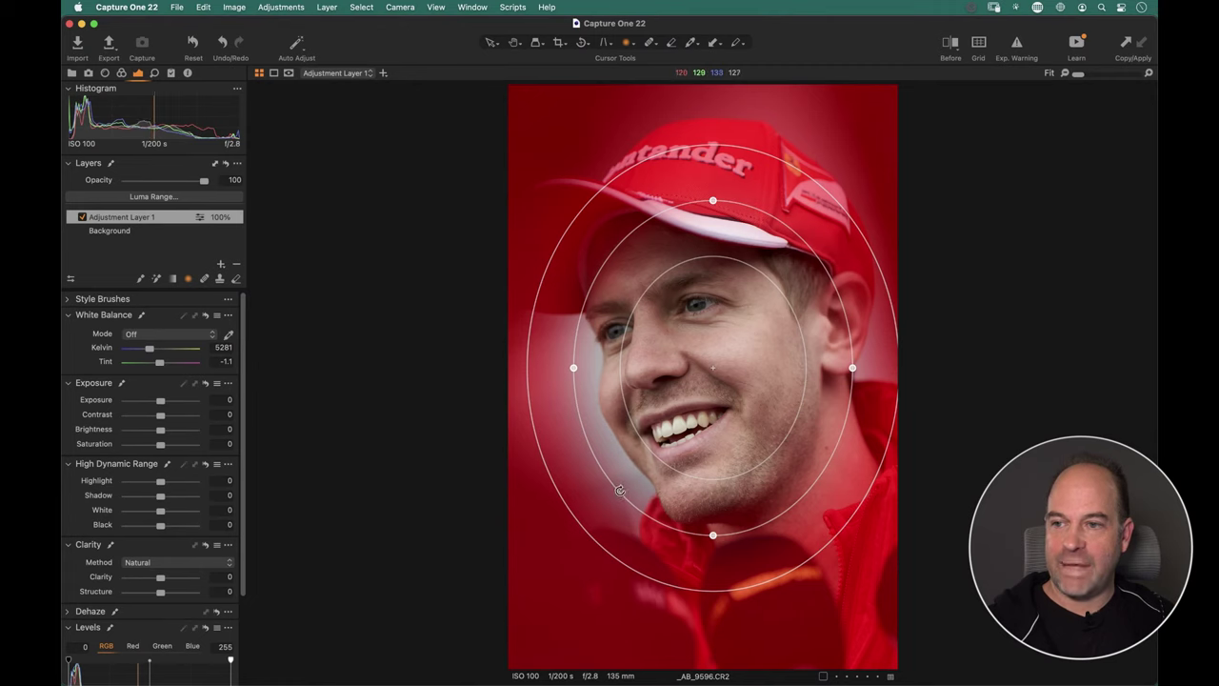
left_click_drag(619, 490, 579, 449)
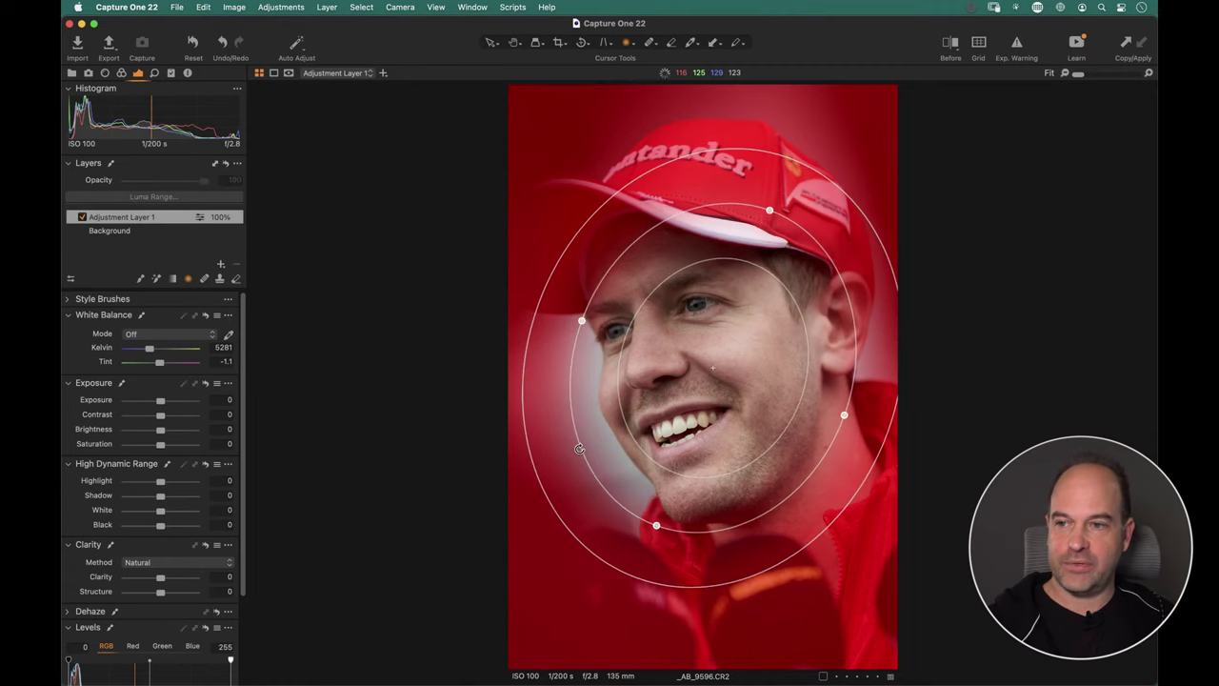
left_click_drag(662, 525, 642, 554)
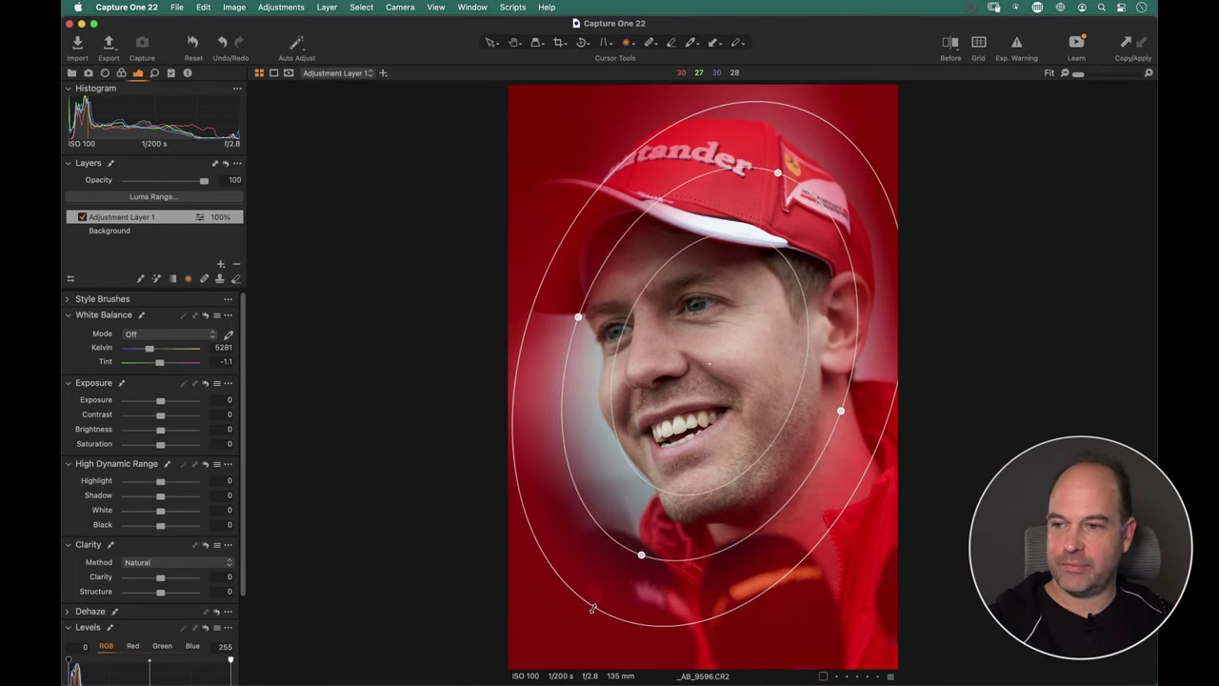
mouse_move(592, 607)
left_mouse_down()
mouse_move(517, 677)
mouse_move(653, 506)
mouse_move(582, 600)
left_mouse_up()
left_click_drag(640, 555, 649, 514)
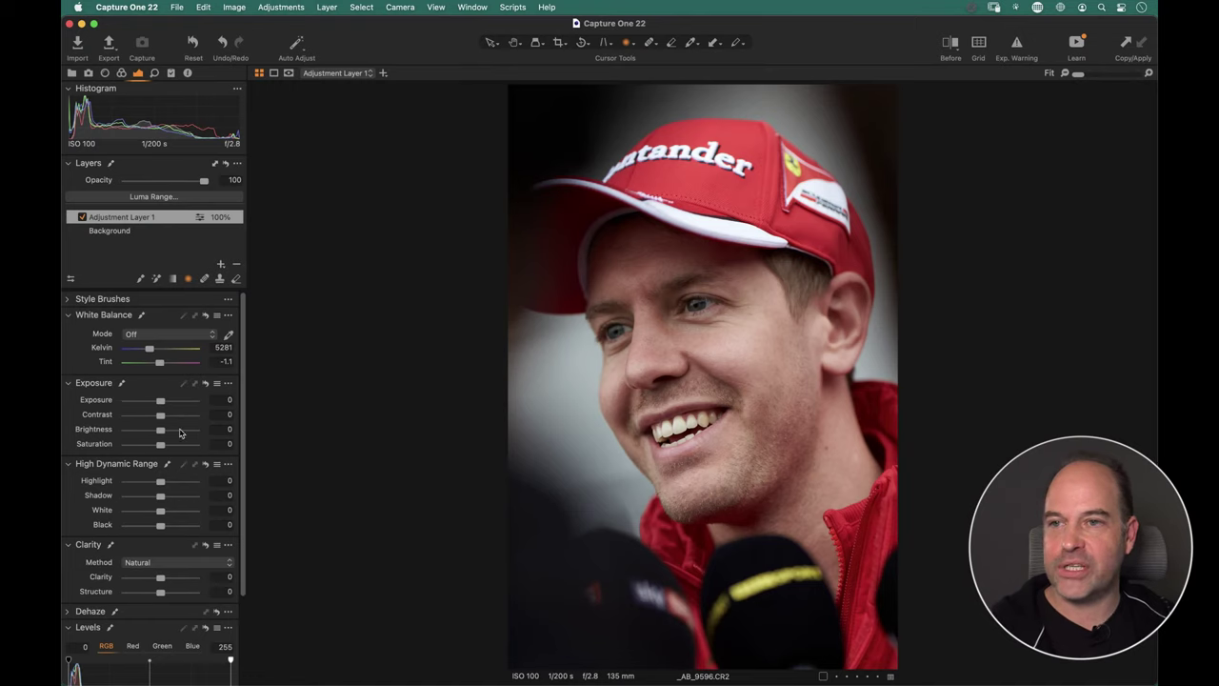
left_click_drag(160, 430, 148, 433)
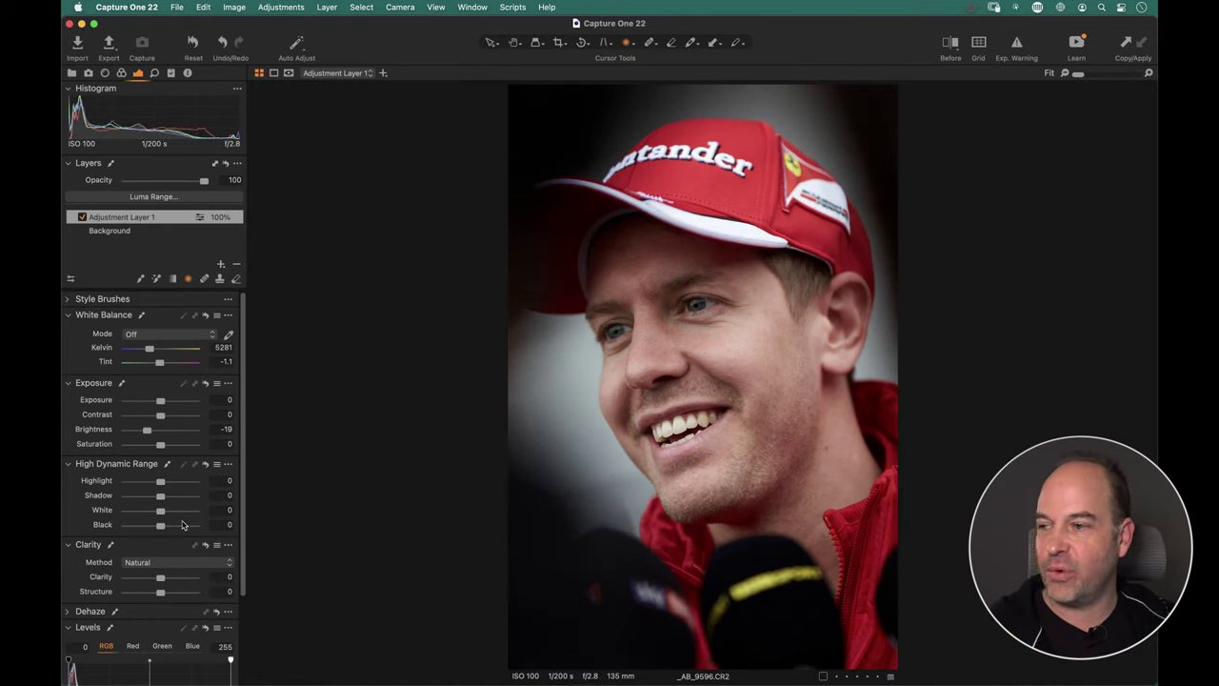
Set the radial layer's Shadow to 8 and Saturation to -30.
left_click_drag(168, 497, 164, 499)
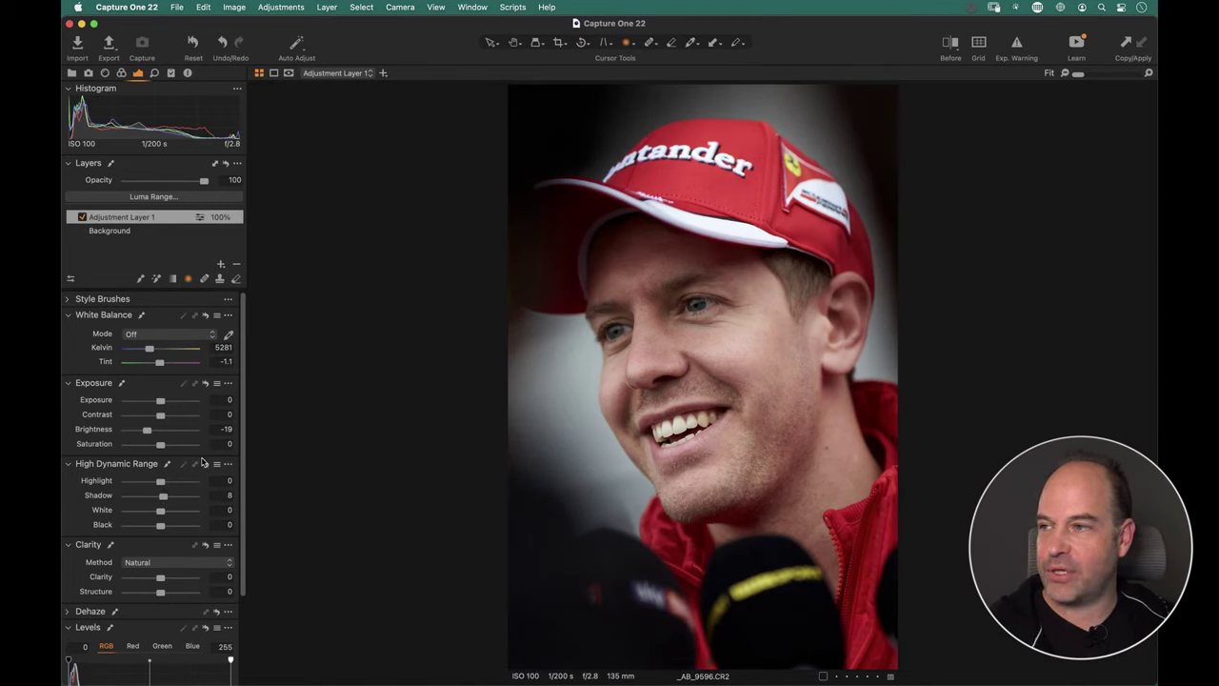
left_click_drag(160, 445, 149, 451)
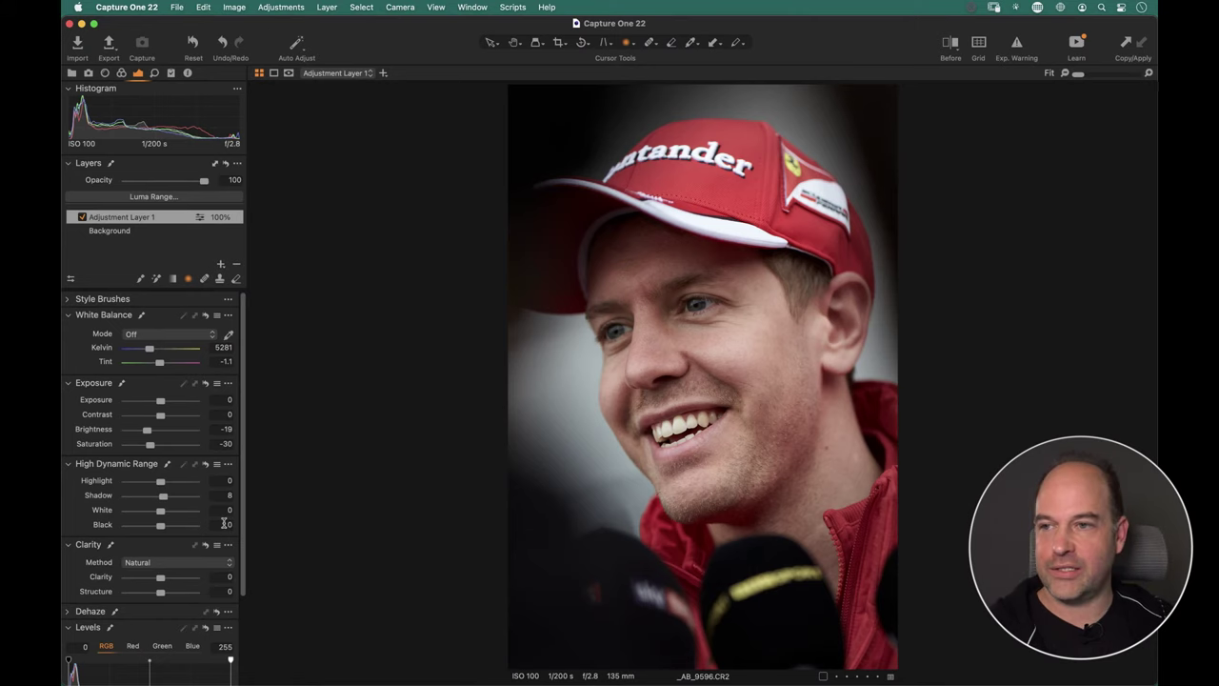
mouse_move(686, 384)
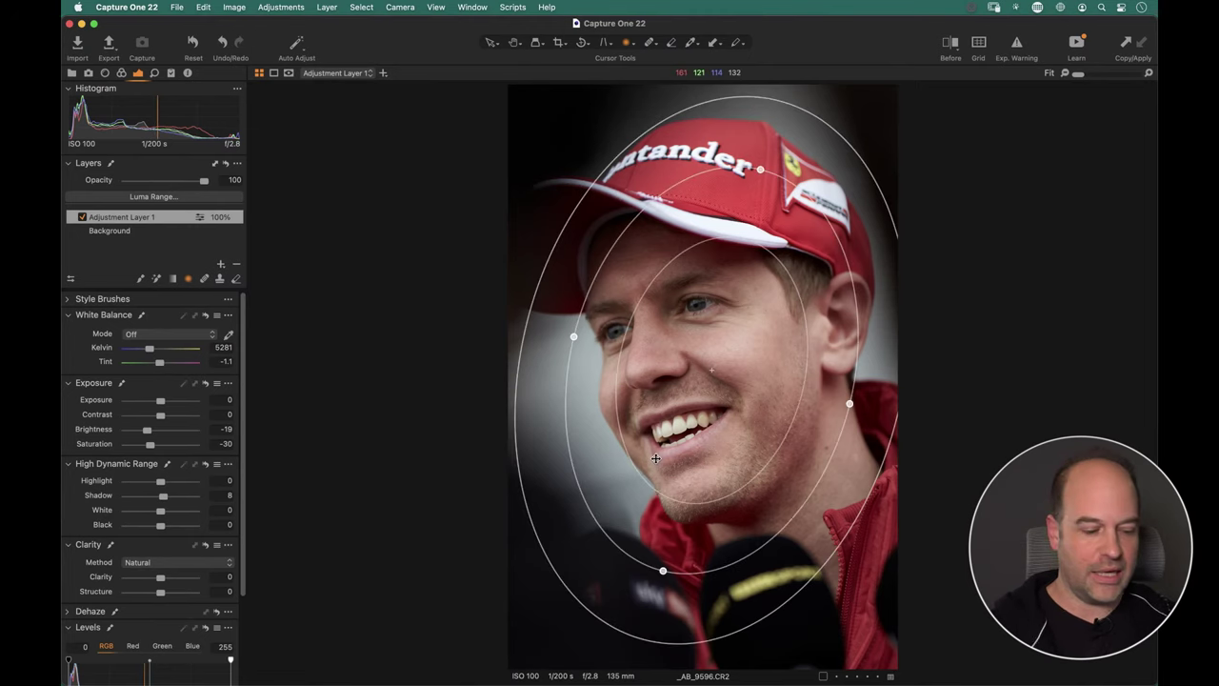
Show the mask, rotate and enlarge the ellipse over the whole head, then set Brightness 15 and Saturation 0.
key("m")
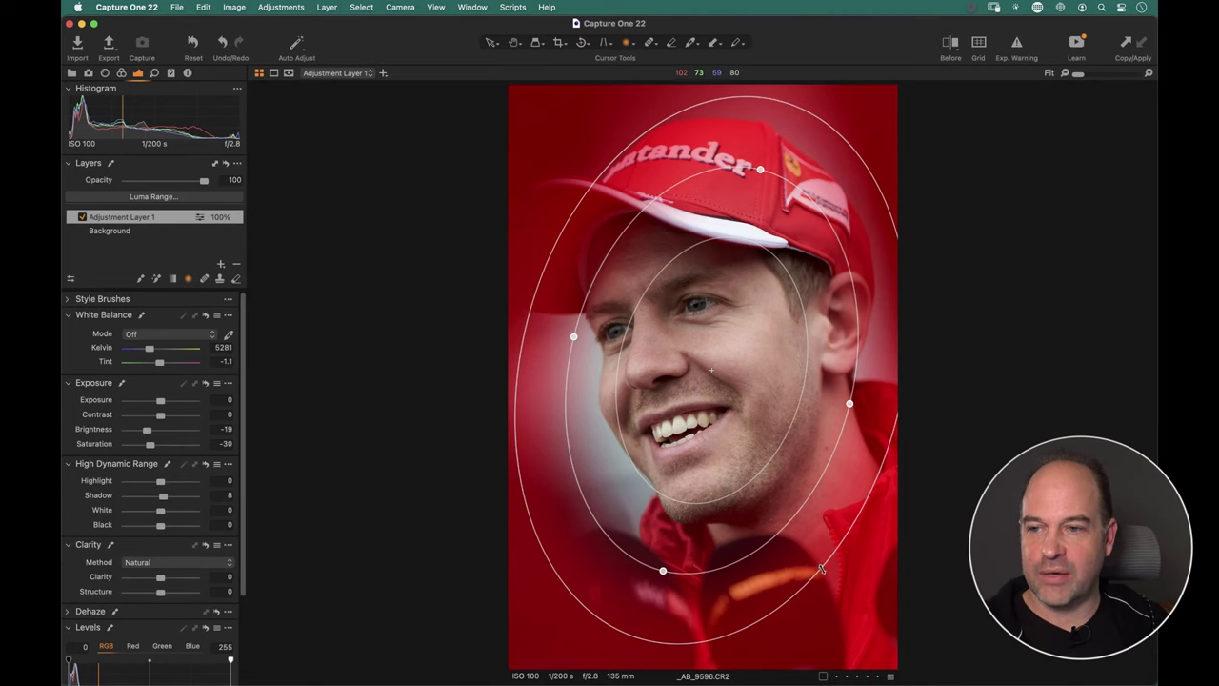
left_click_drag(820, 572, 696, 502)
key("super+z")
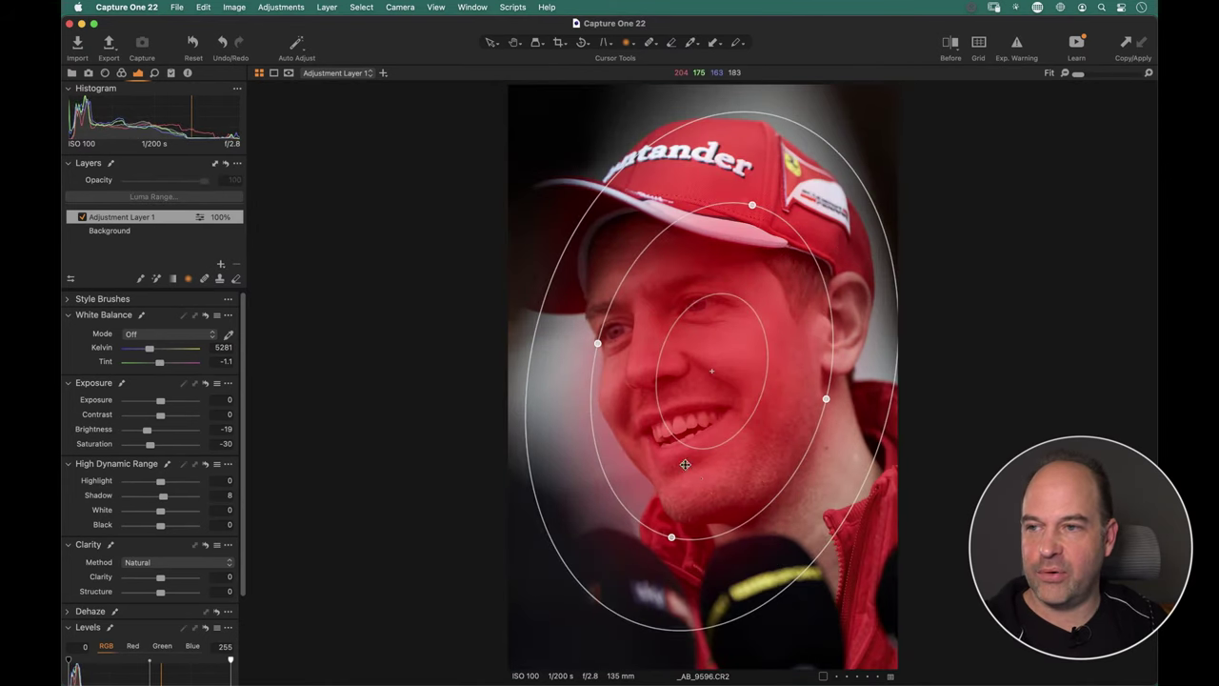
left_click_drag(692, 530, 776, 512)
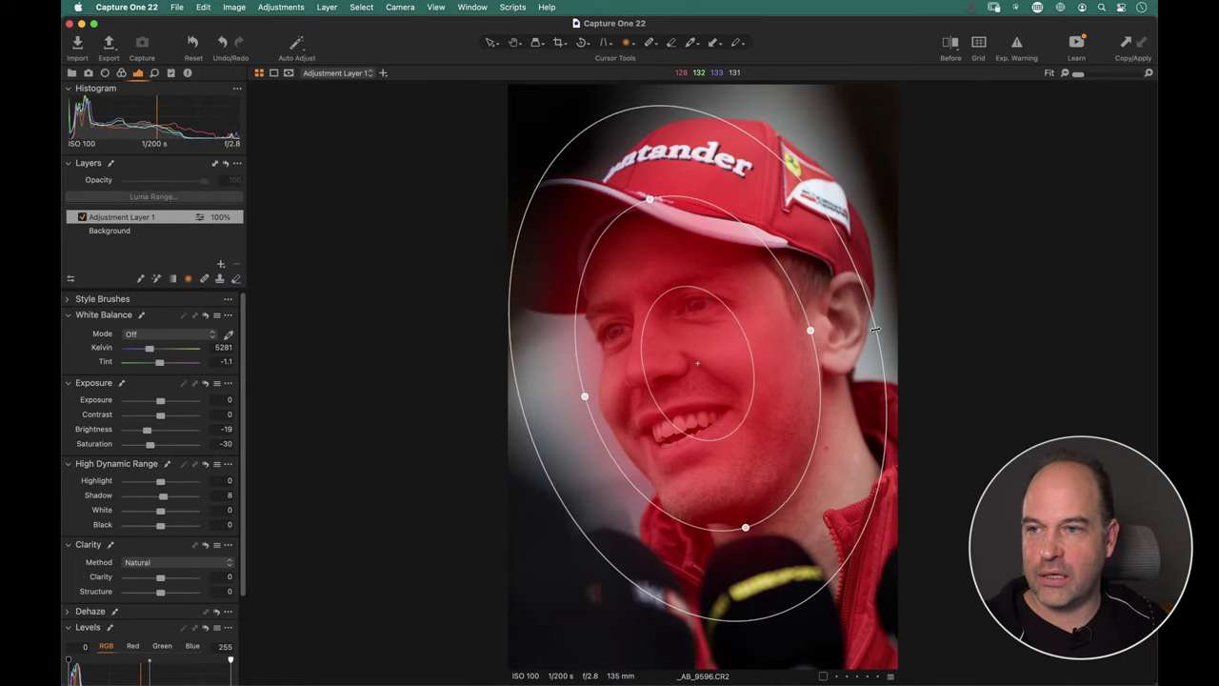
left_click_drag(878, 330, 874, 333)
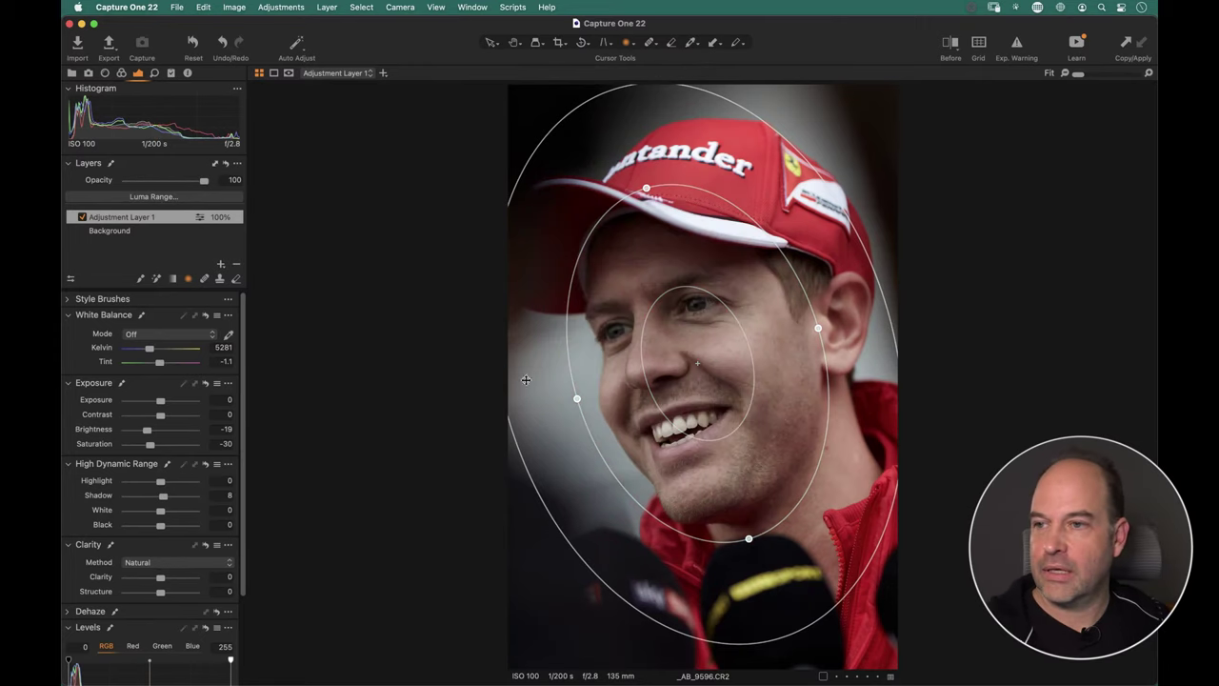
left_click_drag(146, 429, 173, 433)
double_click(164, 445)
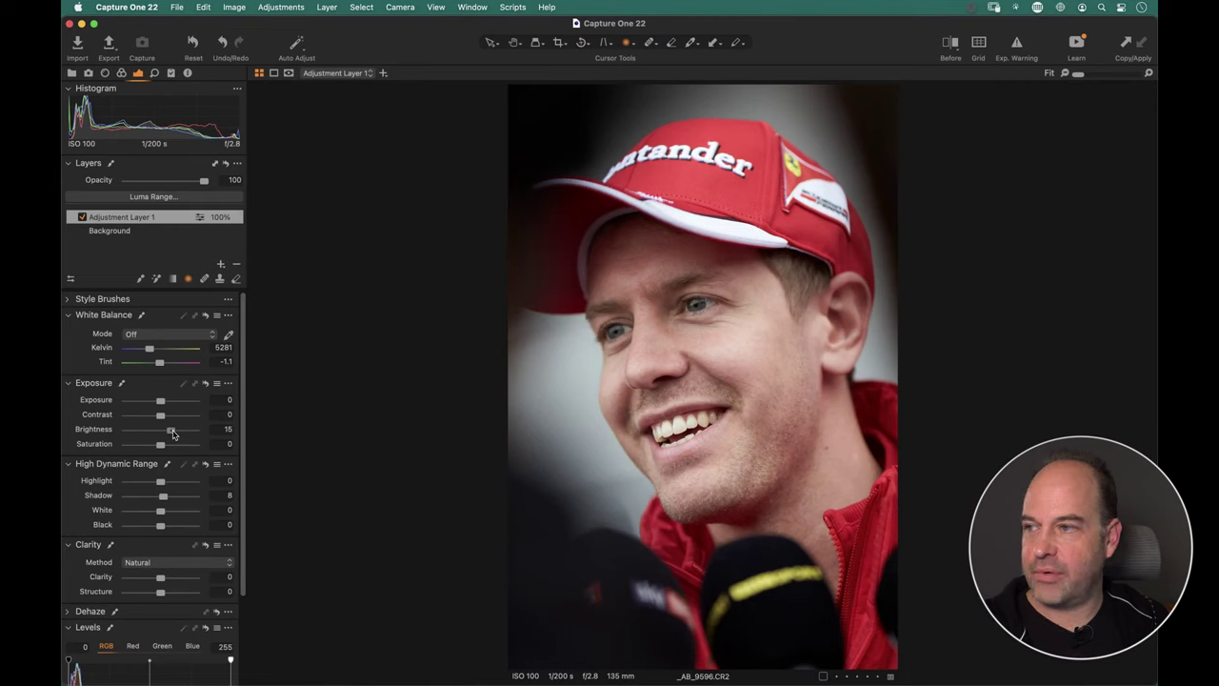
Lower Highlight to -35, raise Contrast to 14, and open Adjustment Layer 1's mask options.
left_click_drag(160, 481, 149, 480)
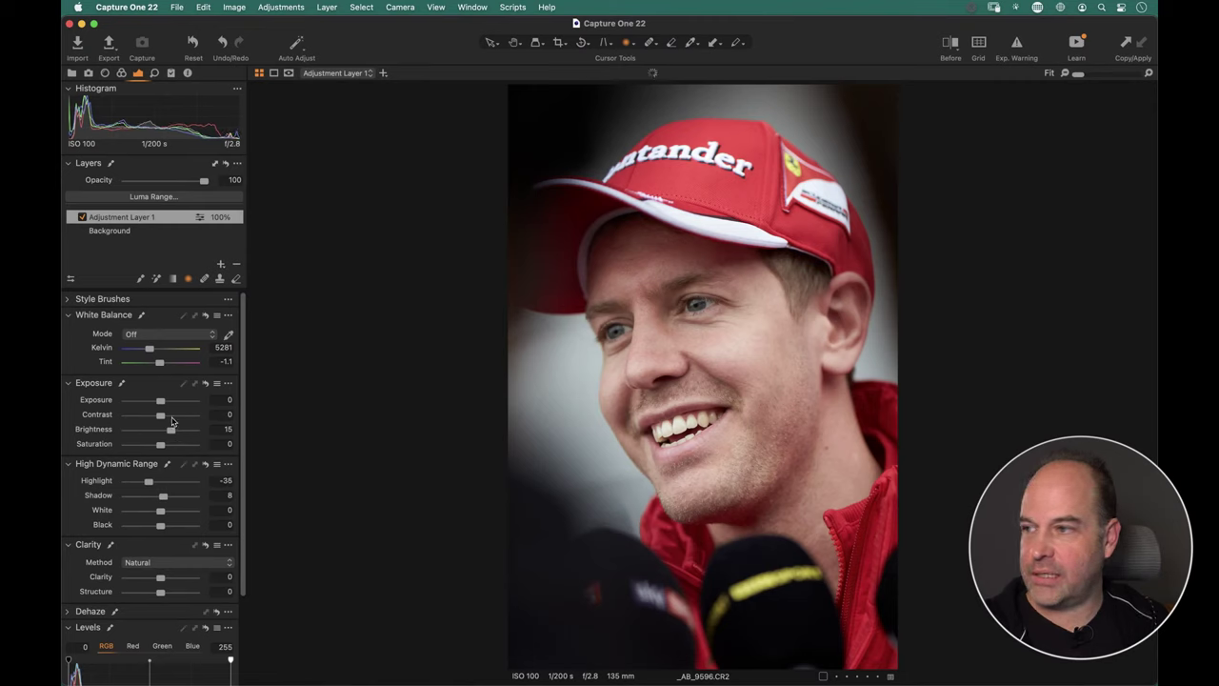
left_click_drag(160, 416, 170, 416)
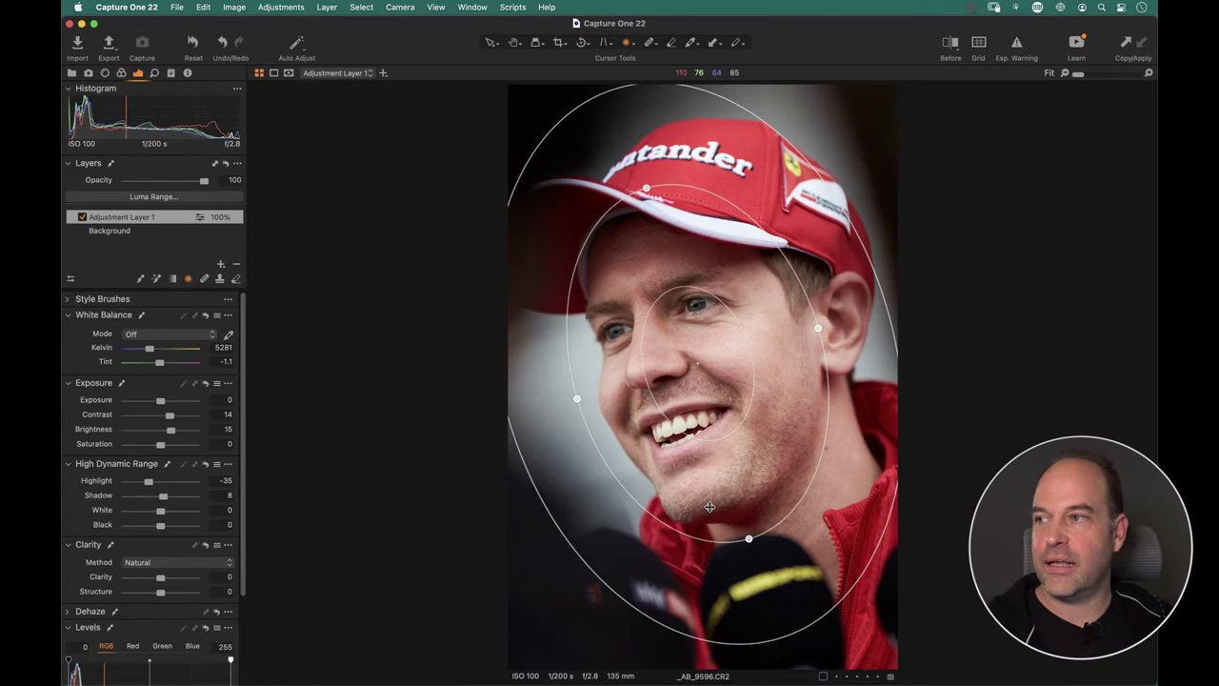
right_click(168, 220)
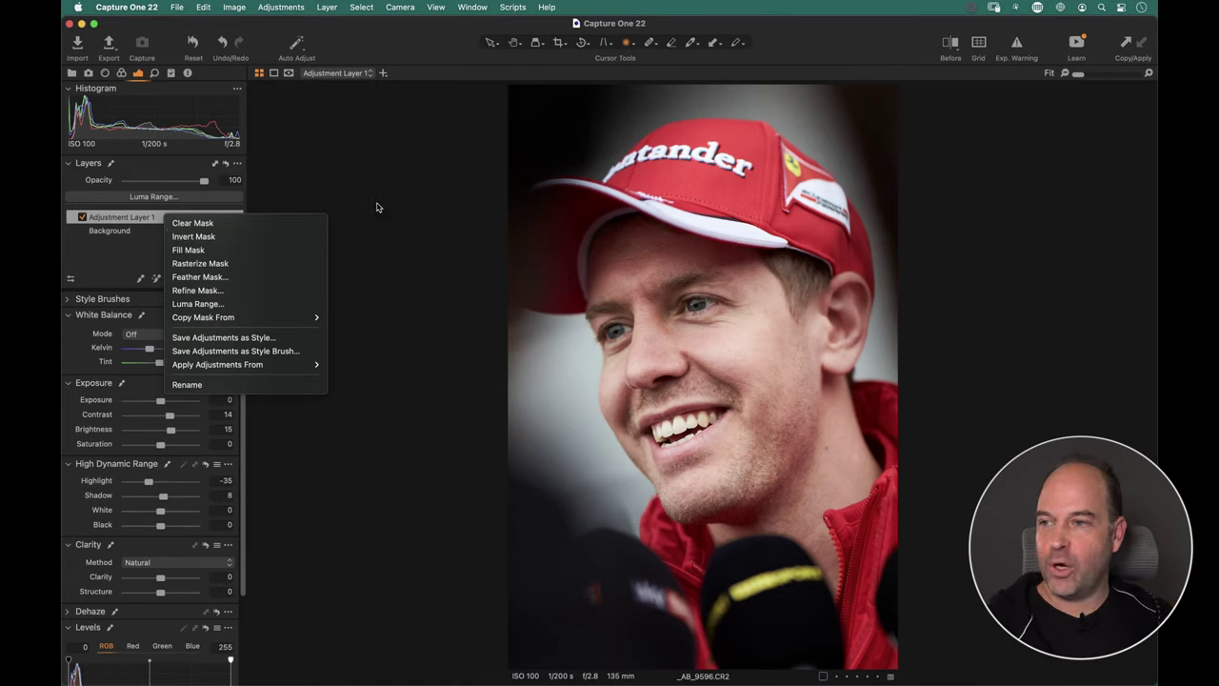
Invert the mask and try darkening the surroundings with Brightness and Exposure, then reset both to 0.
left_click(233, 238)
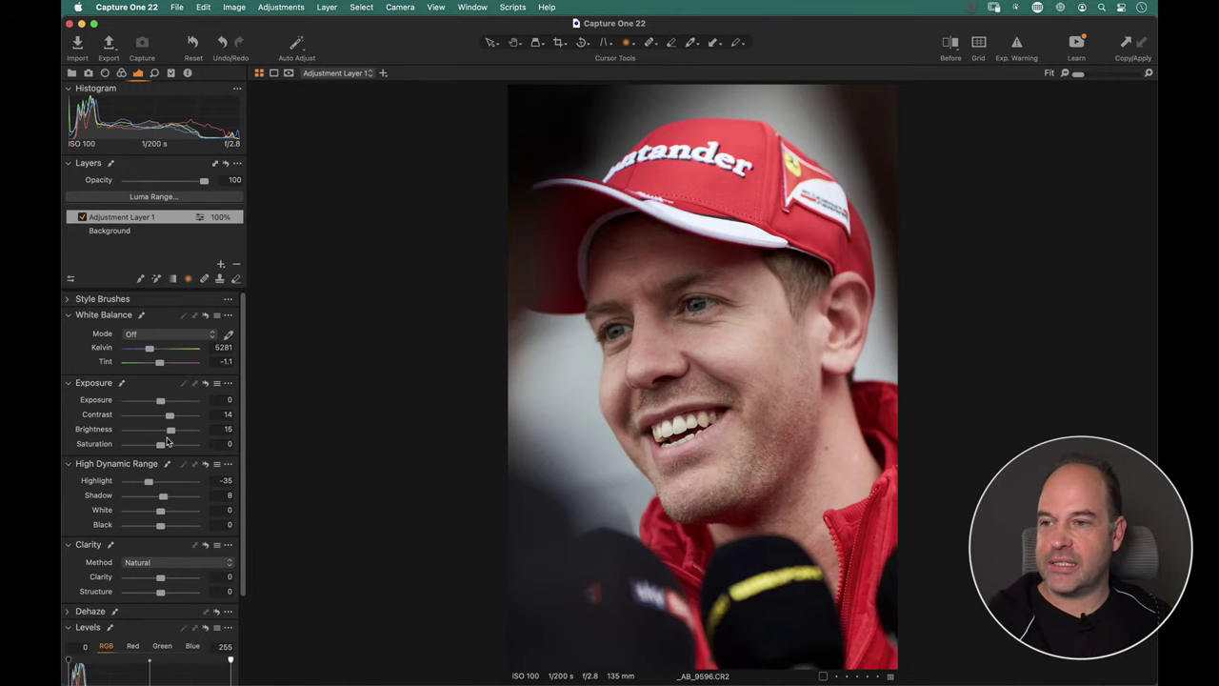
left_click_drag(172, 431, 114, 438)
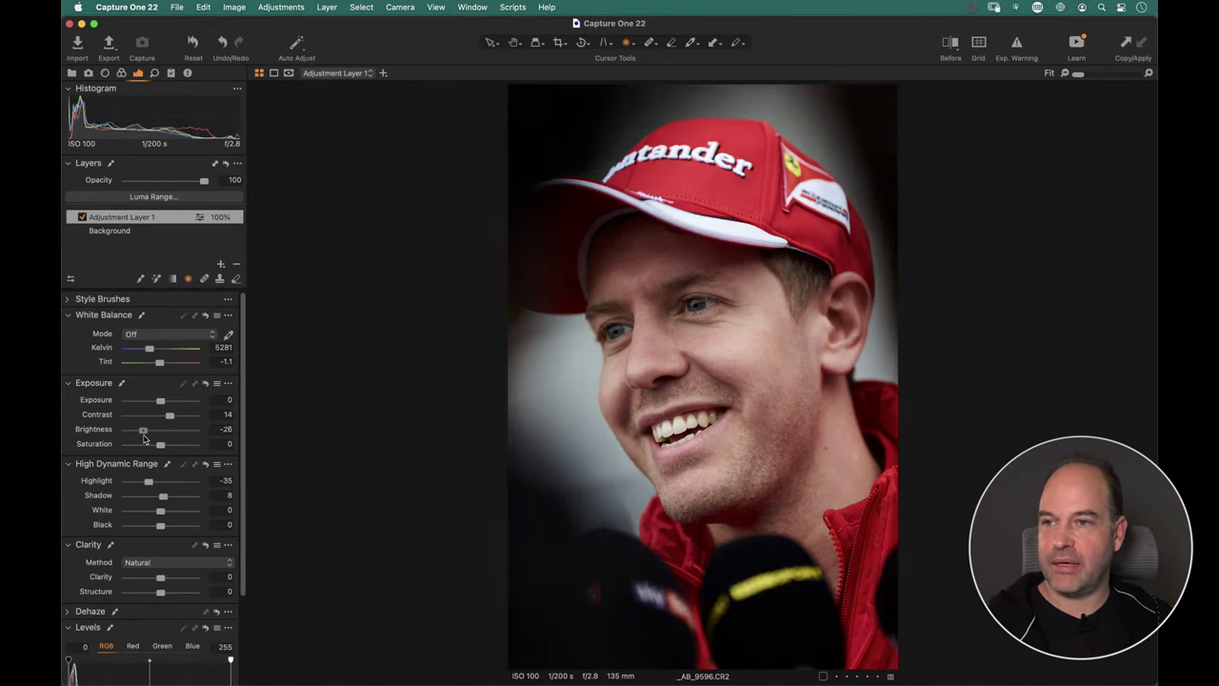
double_click(126, 430)
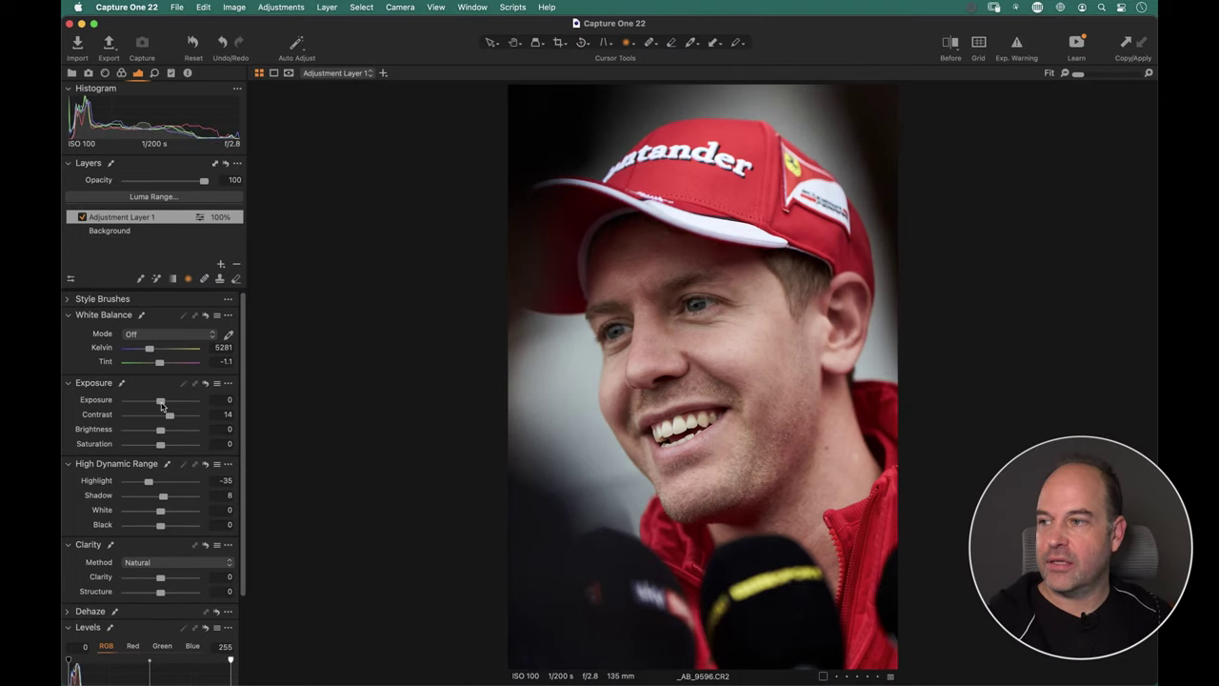
left_click_drag(161, 400, 130, 400)
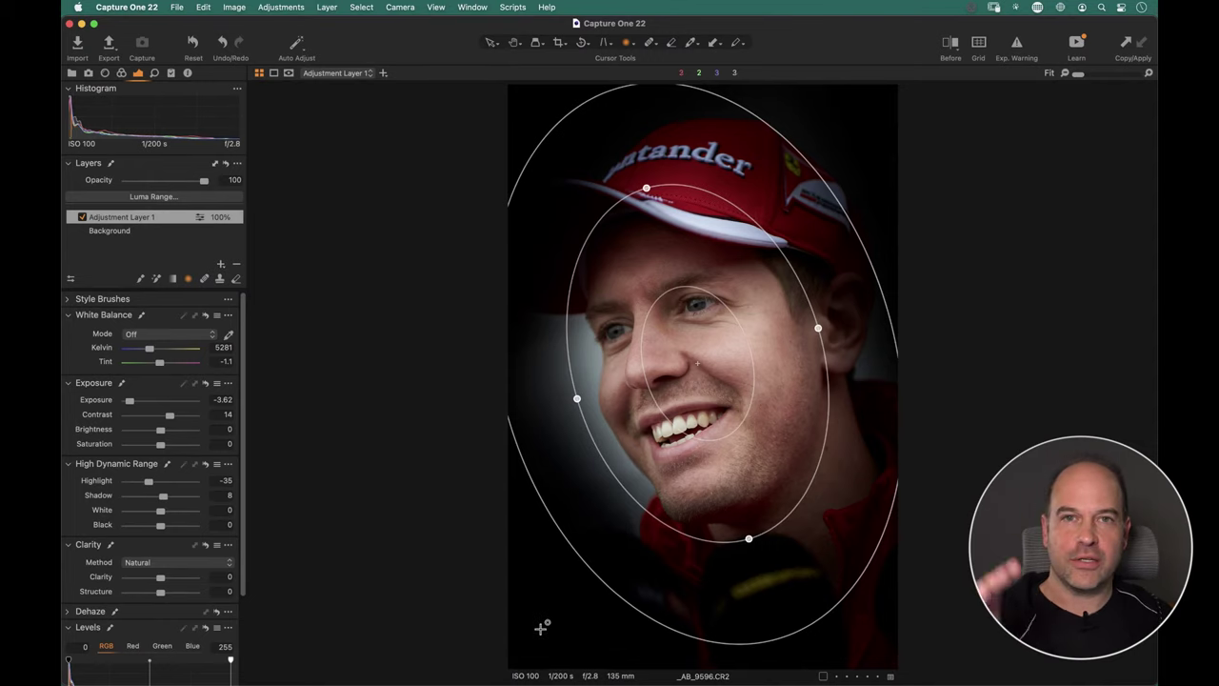
double_click(160, 401)
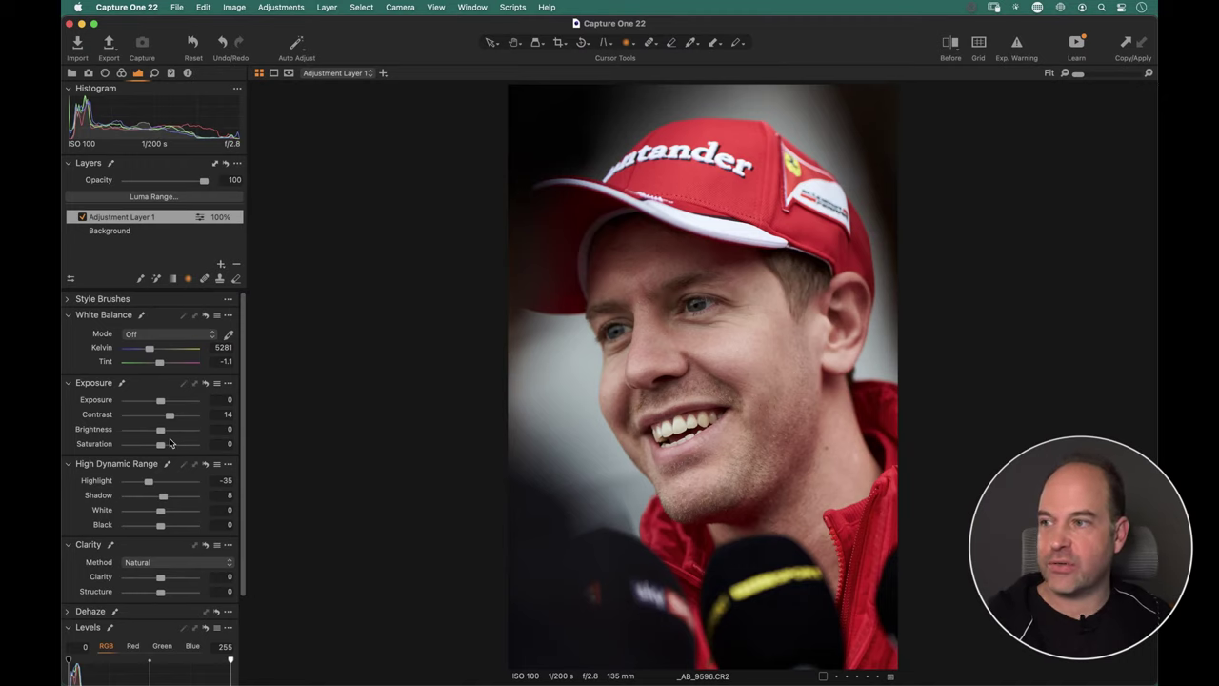
left_click_drag(160, 430, 148, 429)
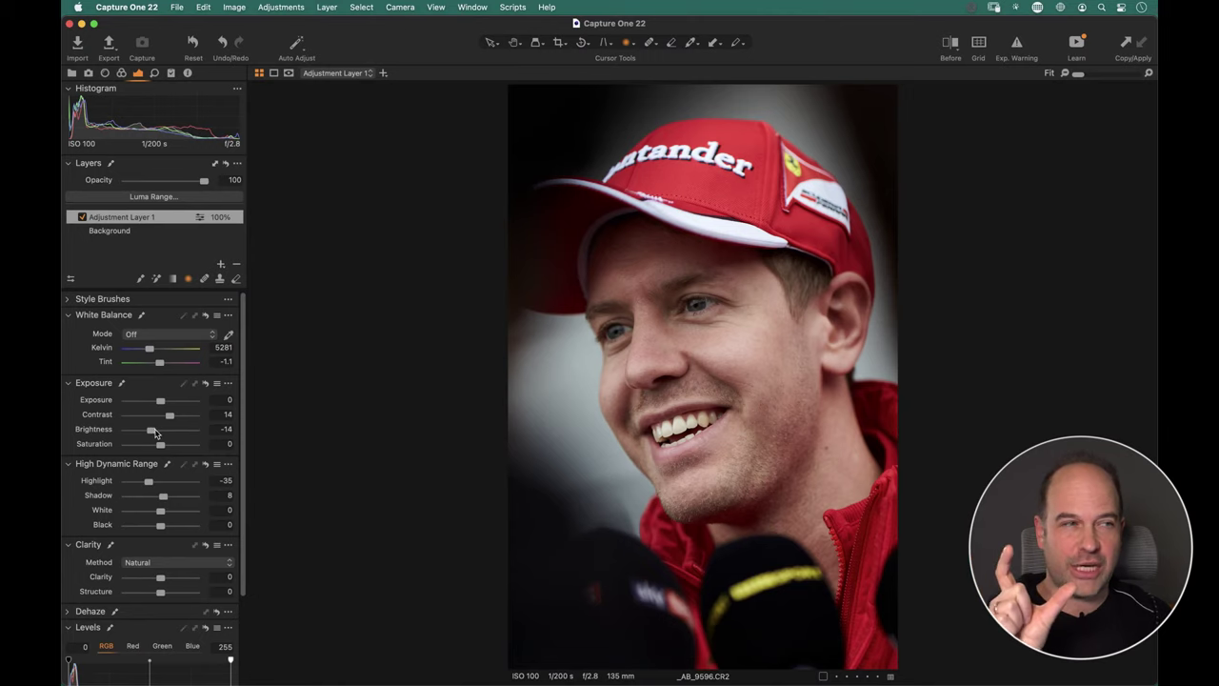
left_click_drag(150, 433, 144, 434)
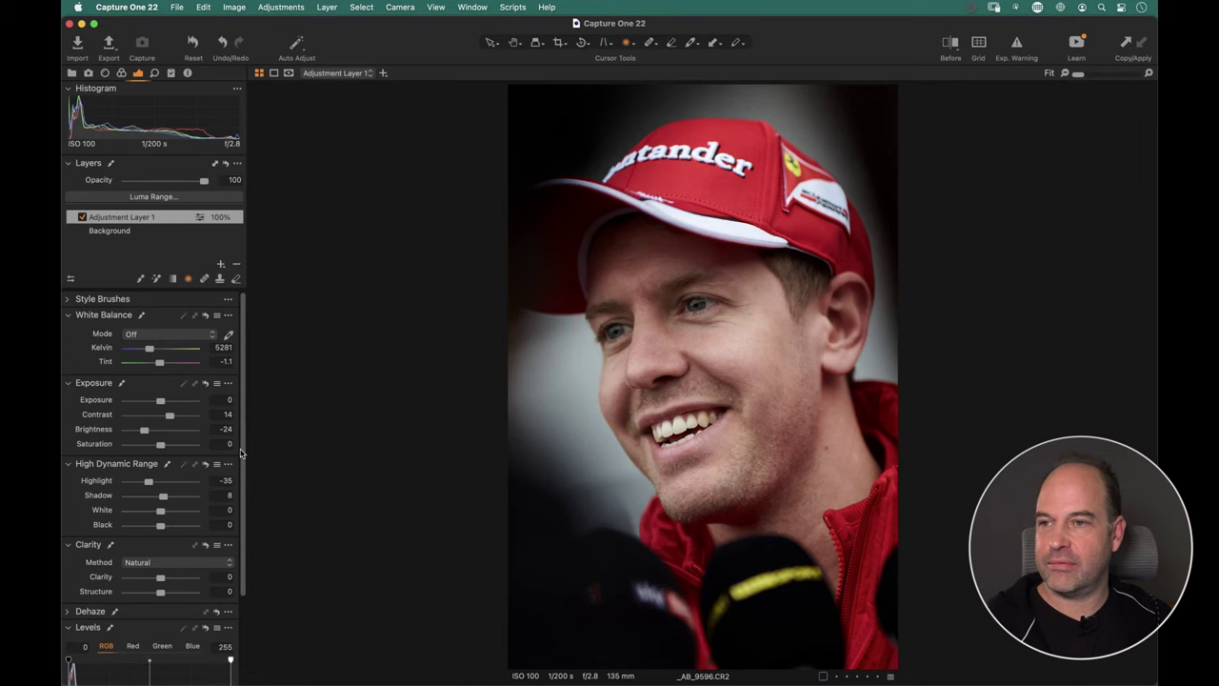
double_click(190, 436)
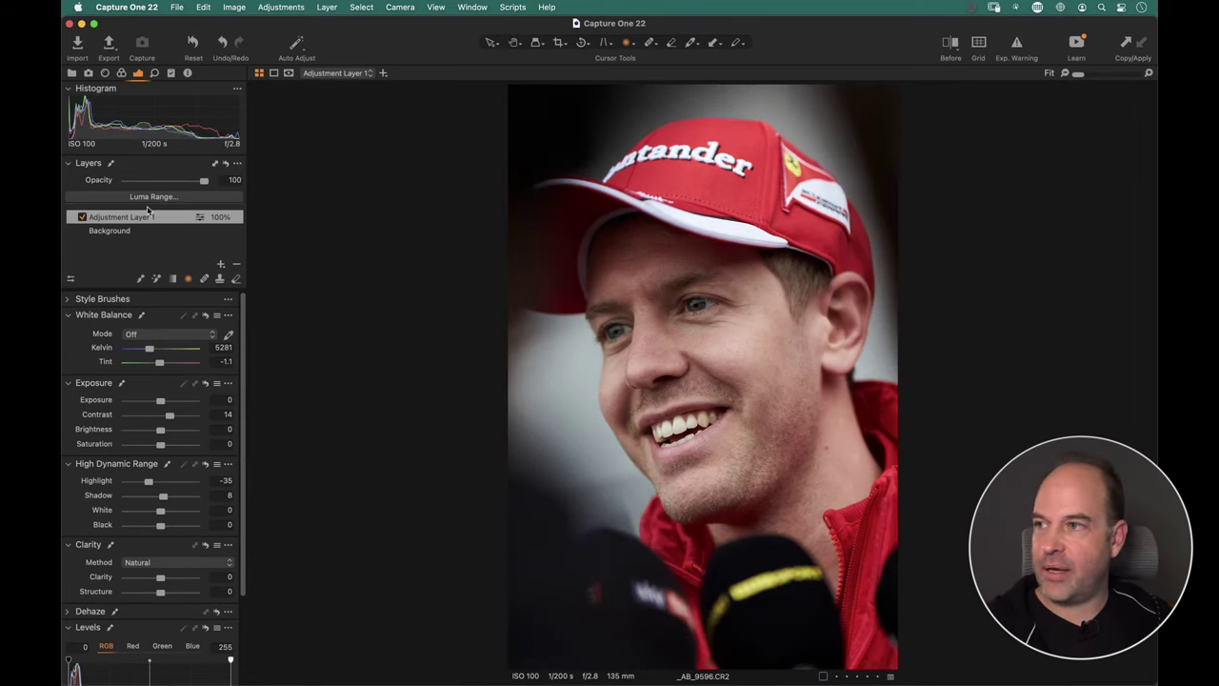
Invert the mask back onto the face, set Brightness 15 and Highlight -13, and show the Browser.
right_click(149, 217)
left_click(163, 236)
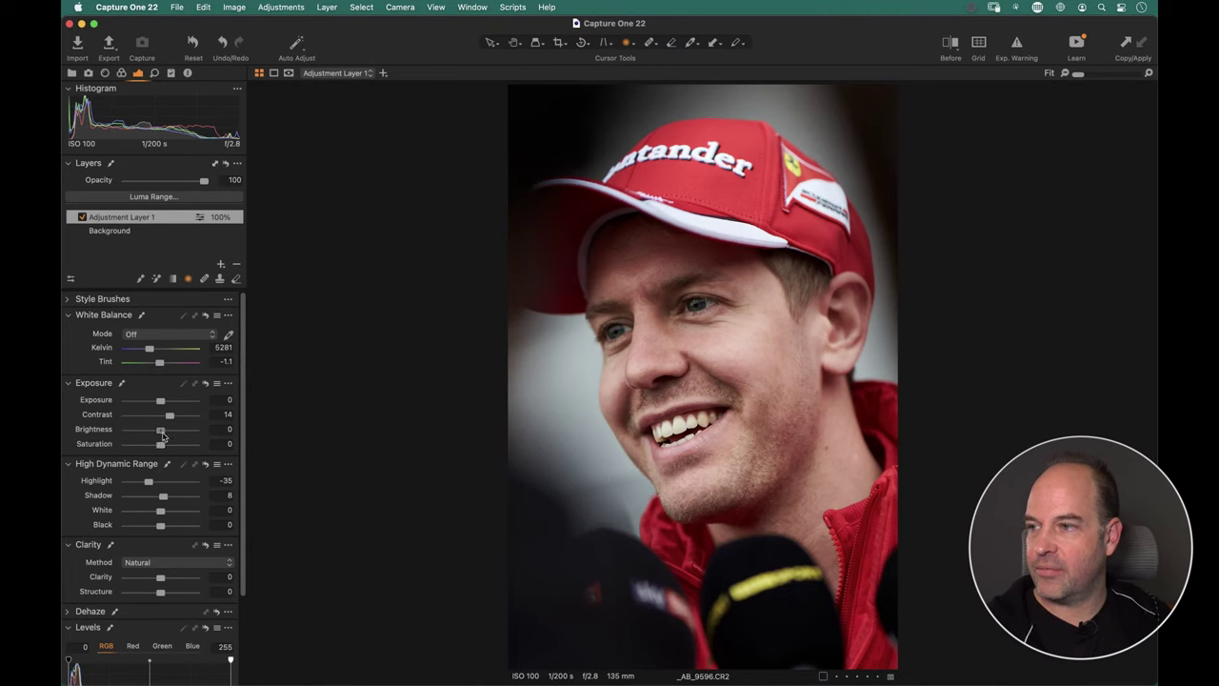
left_click_drag(162, 435, 174, 436)
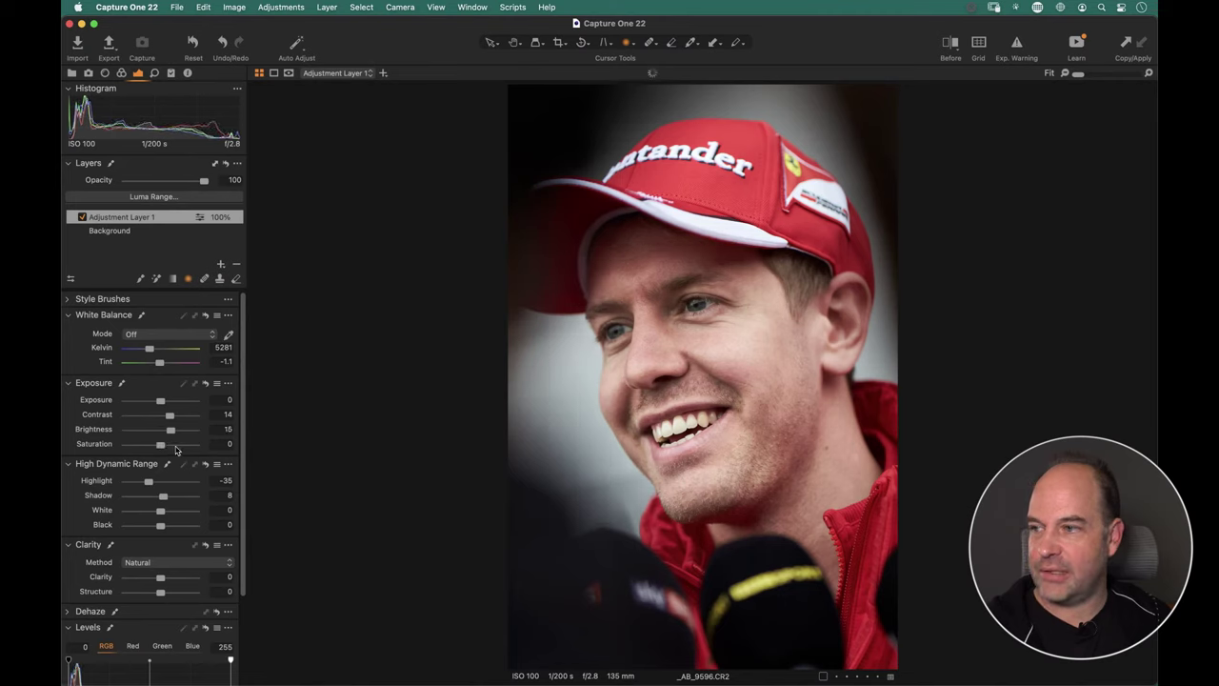
left_click_drag(148, 481, 157, 481)
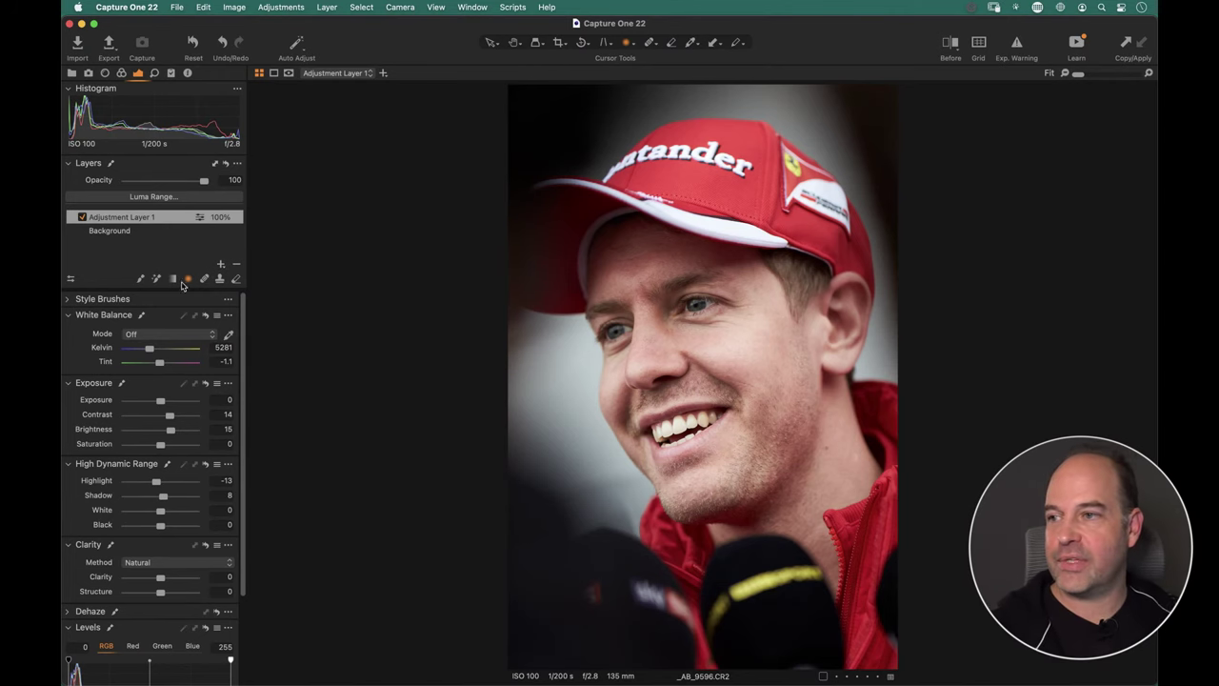
key("super+shift+v")
Open the race car photo _AB_2210.CR2, delete its Adjustment Layer 1, and select the Linear Gradient Mask tool.
double_click(309, 168)
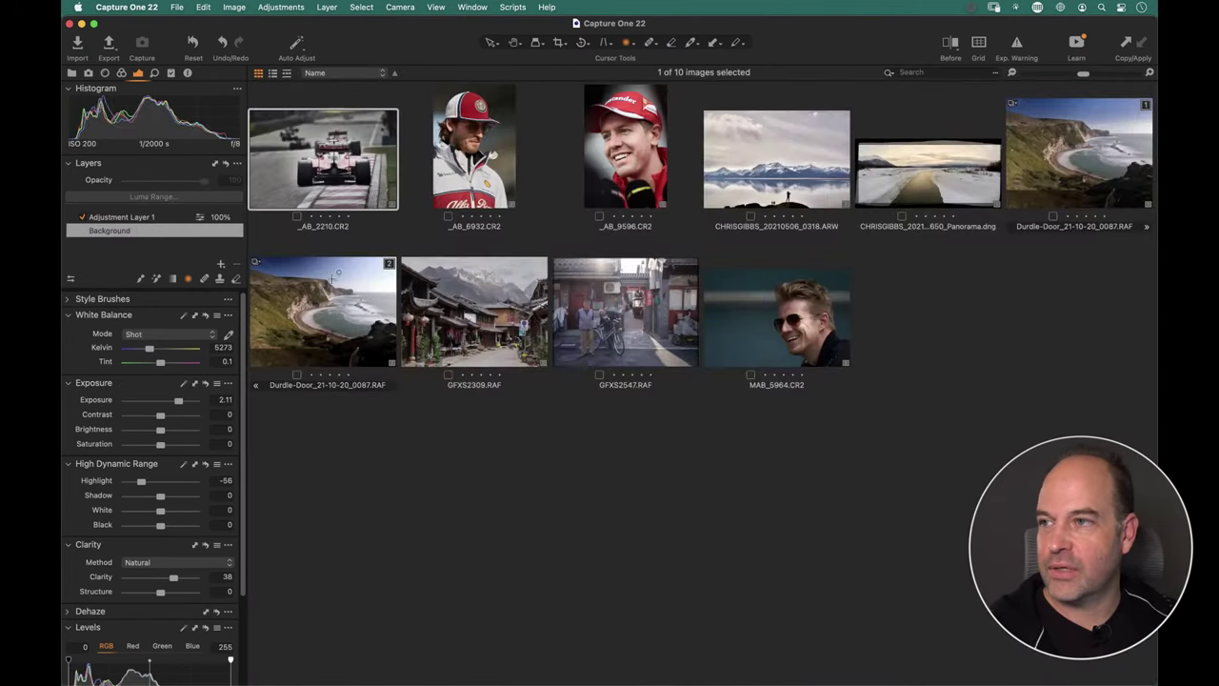
left_click(152, 217)
left_click(236, 264)
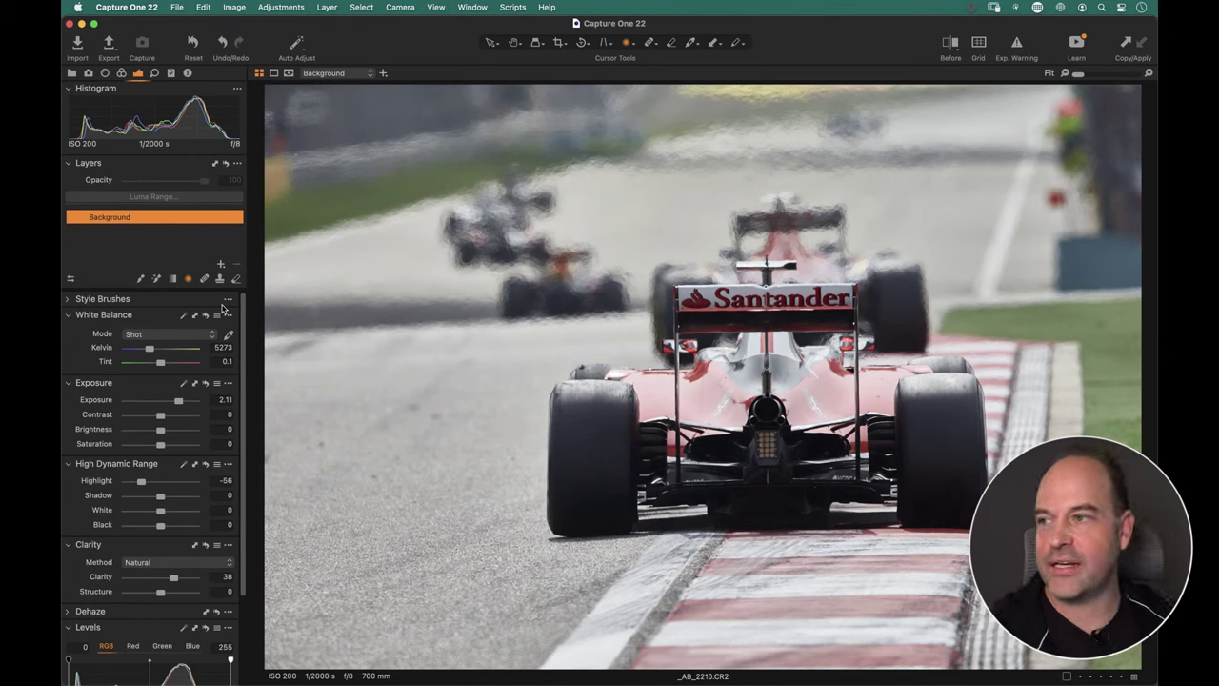
left_click(174, 280)
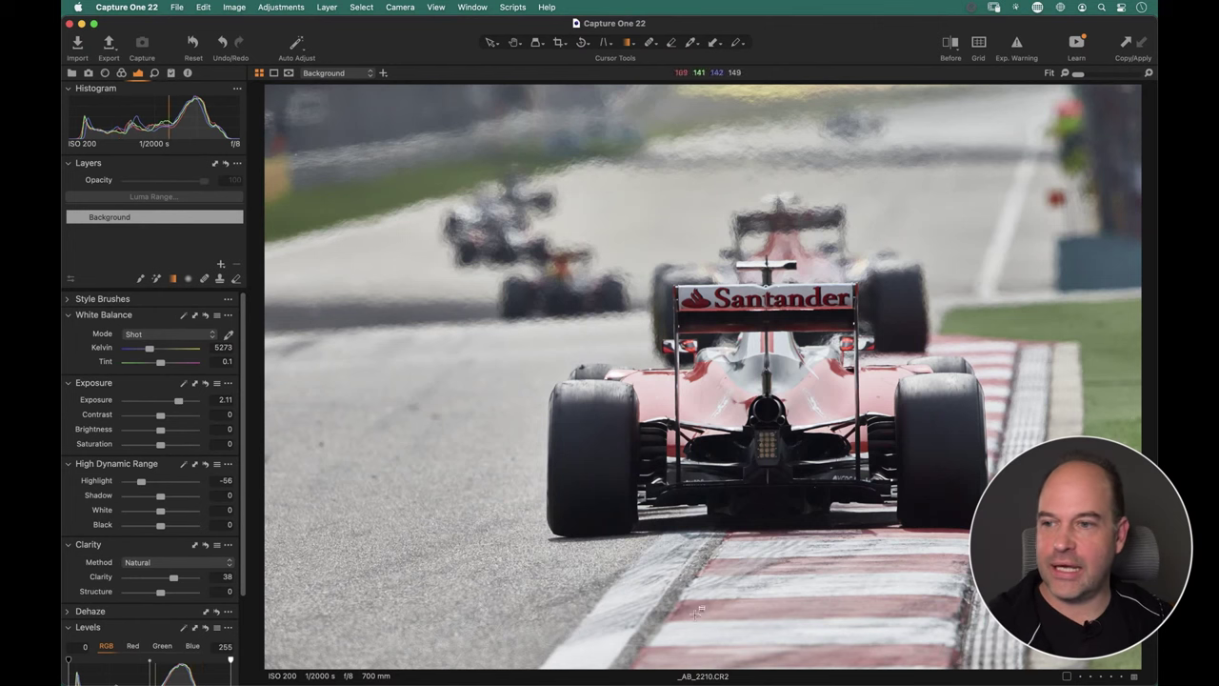
Draw a linear gradient up from the bottom and set Brightness -14, Highlight -46, Contrast 5.
left_click_drag(682, 658, 664, 373)
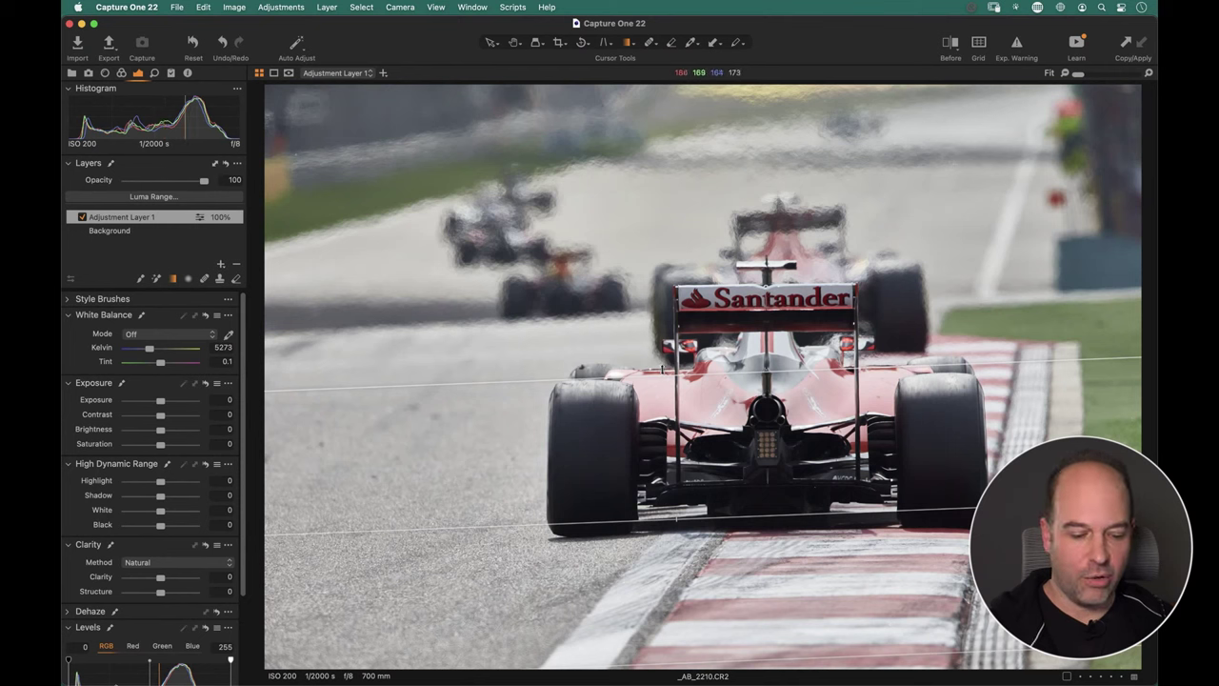
left_click_drag(650, 375, 656, 434)
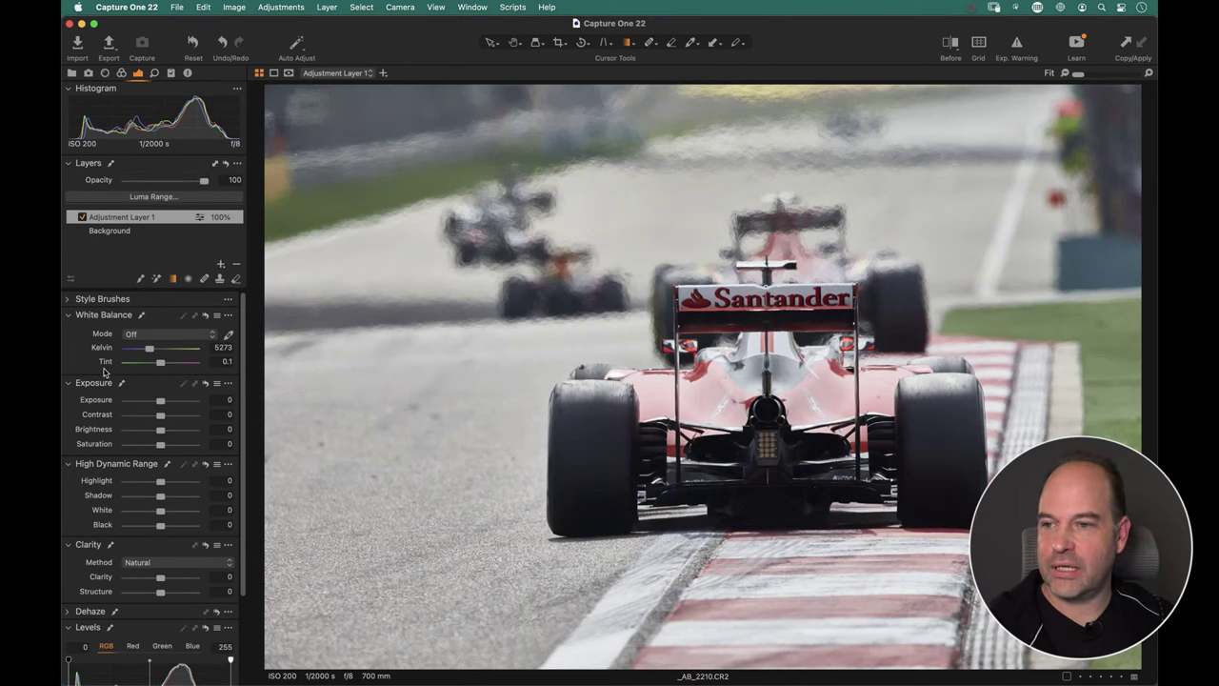
left_click(160, 429)
left_click_drag(158, 434, 149, 430)
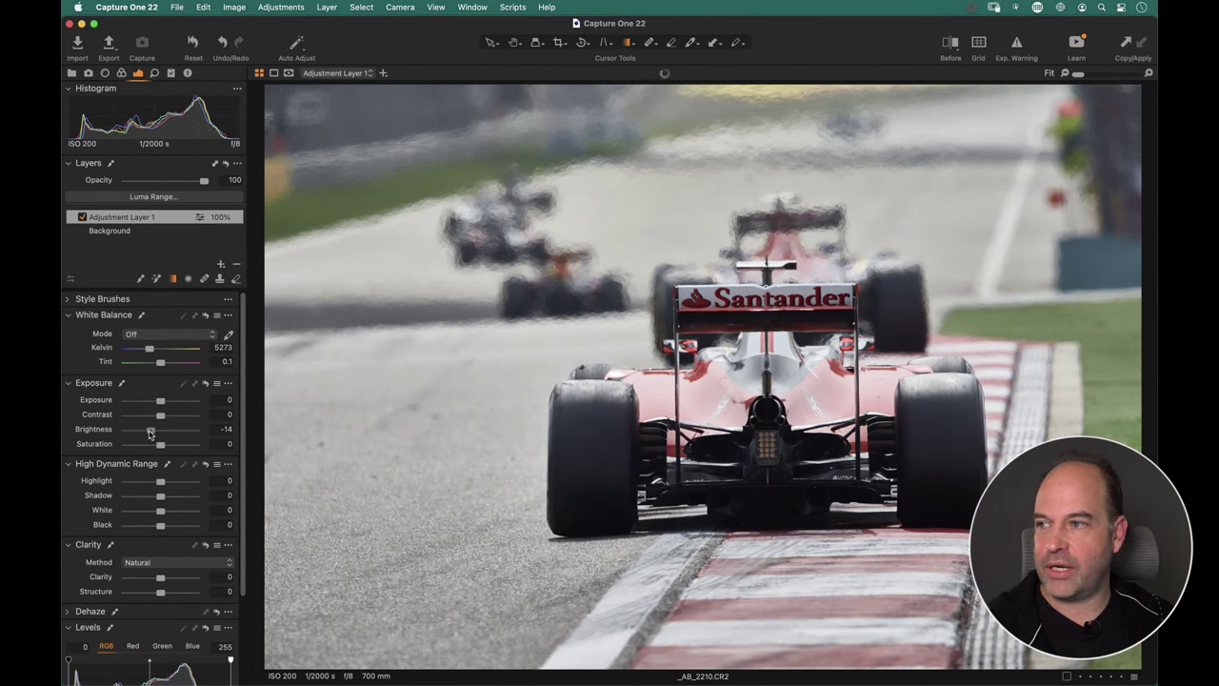
left_click_drag(163, 485, 148, 482)
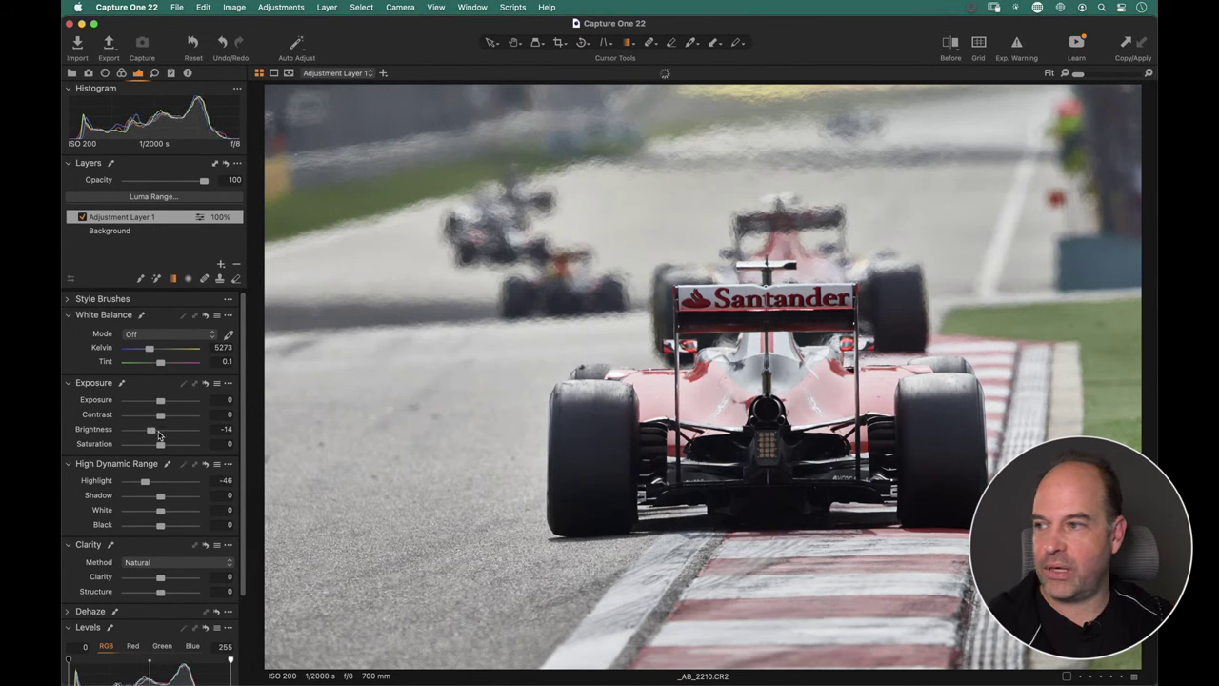
left_click_drag(158, 415, 158, 401)
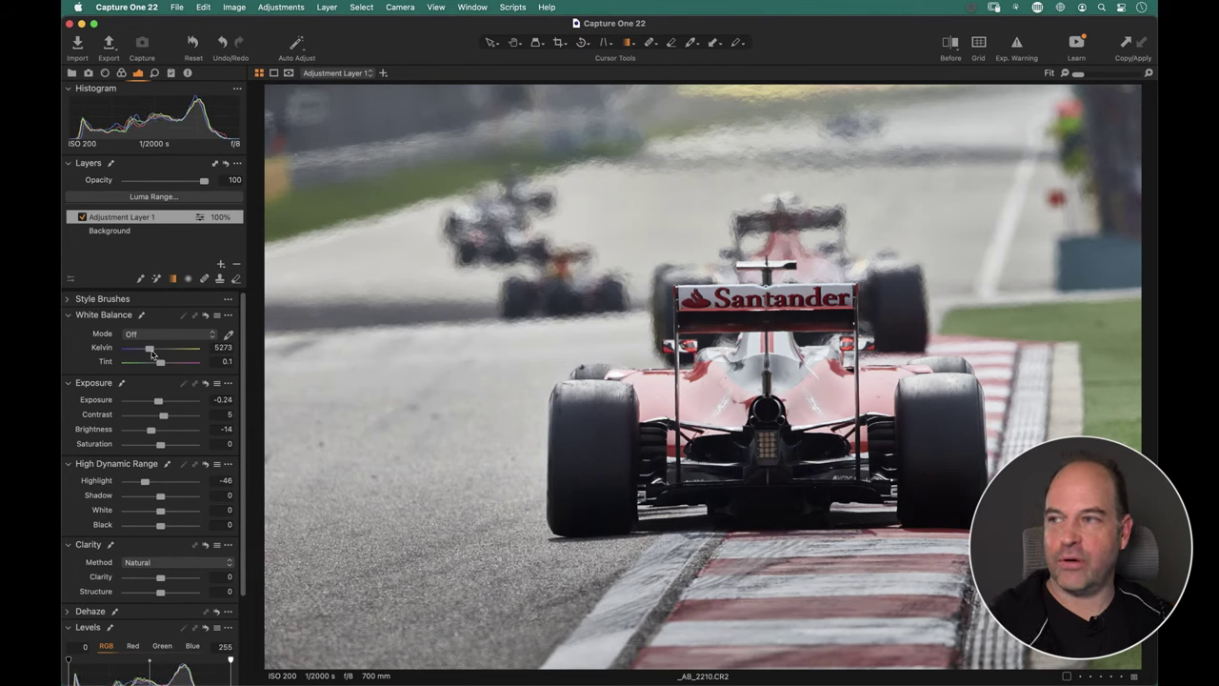
Toggle Adjustment Layer 1 off and on to compare with the Background, then return to the Browser.
left_click(81, 218)
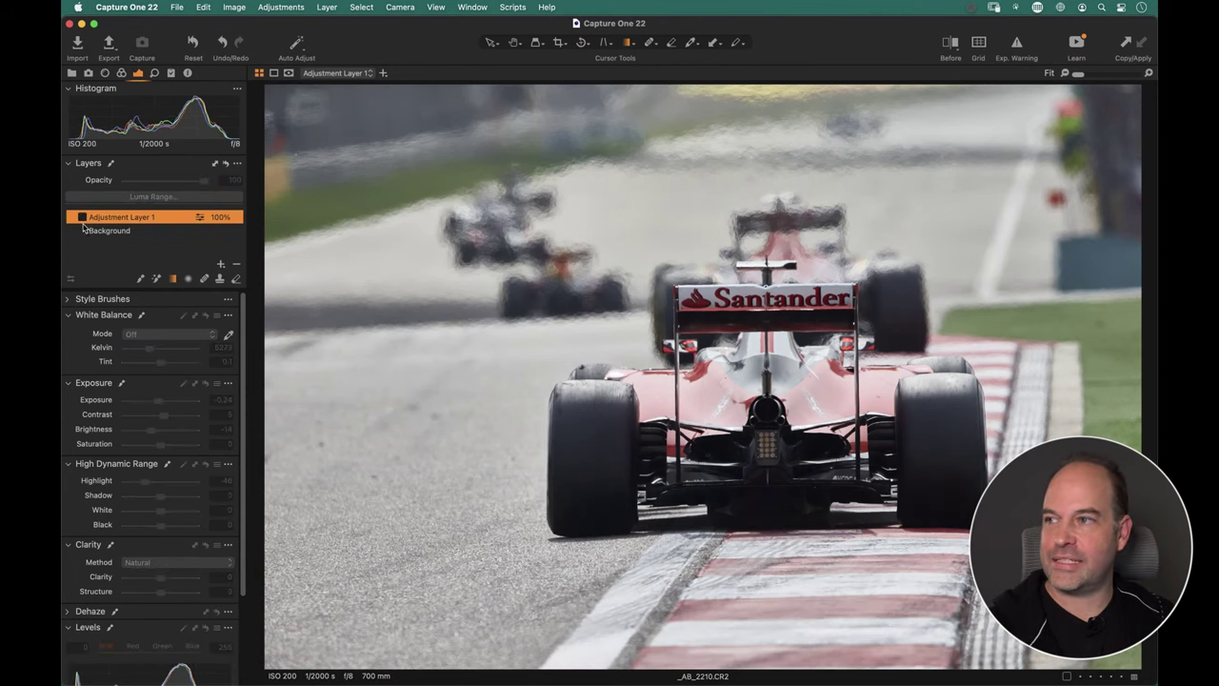
left_click(82, 218)
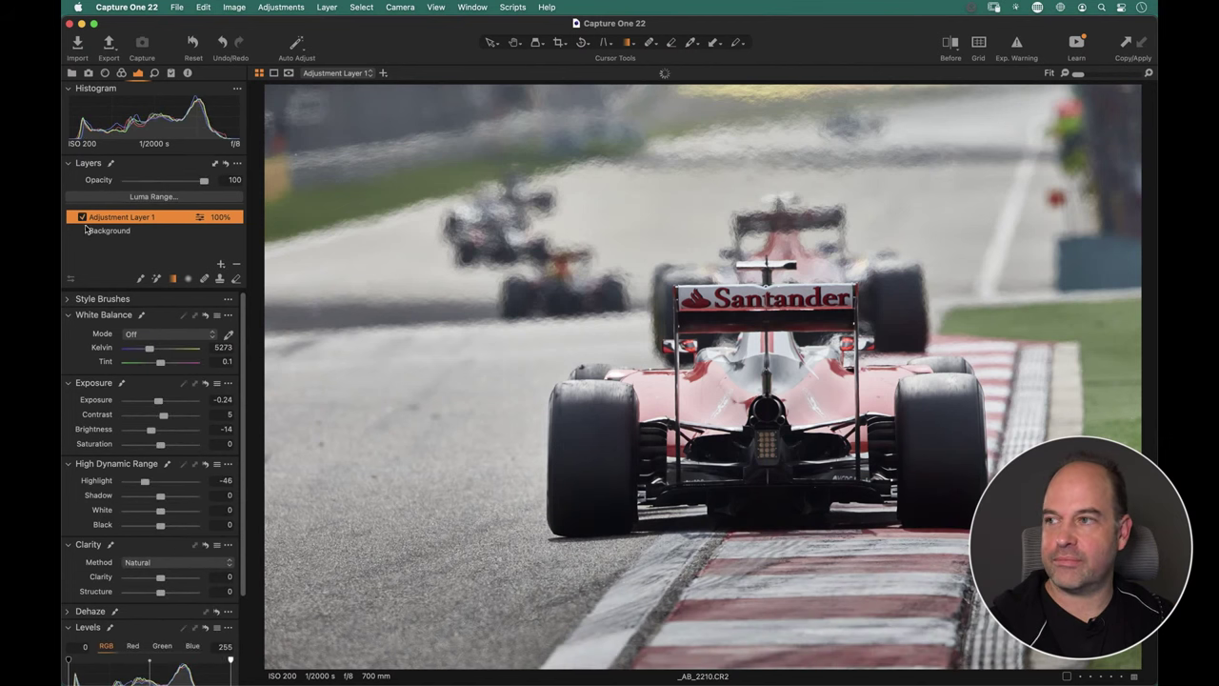
left_click(114, 232)
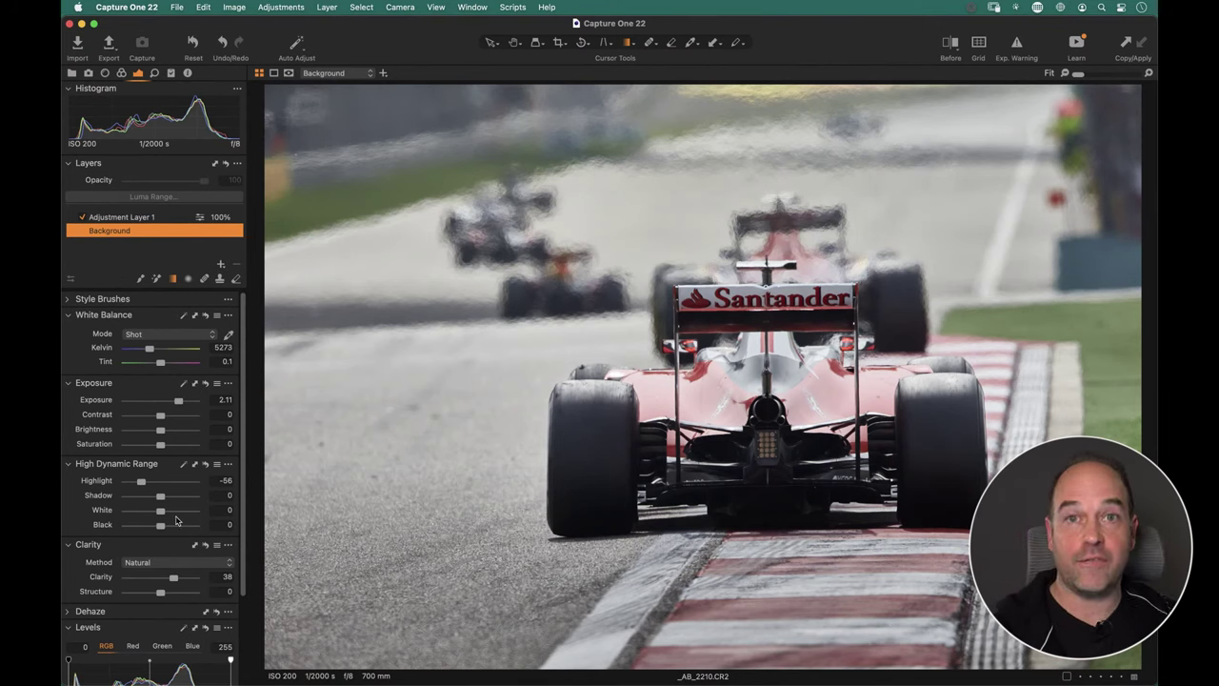
left_click(133, 217)
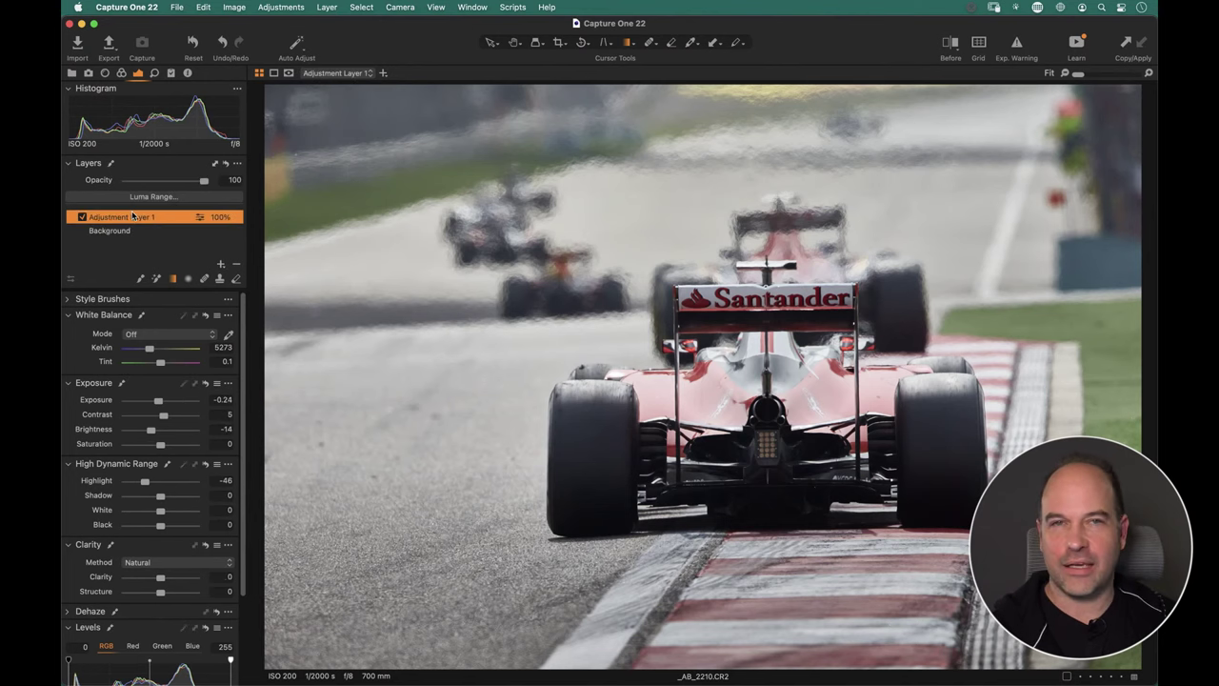
left_click(83, 218)
left_click(83, 217)
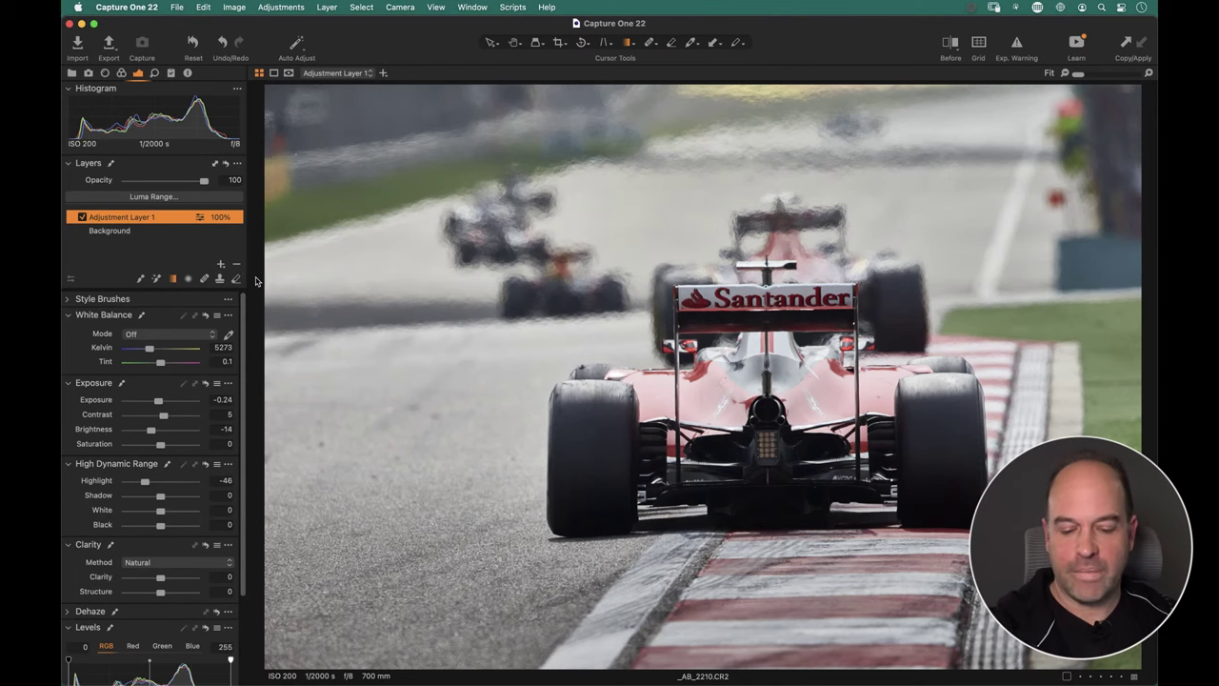
key("super+alt+v")
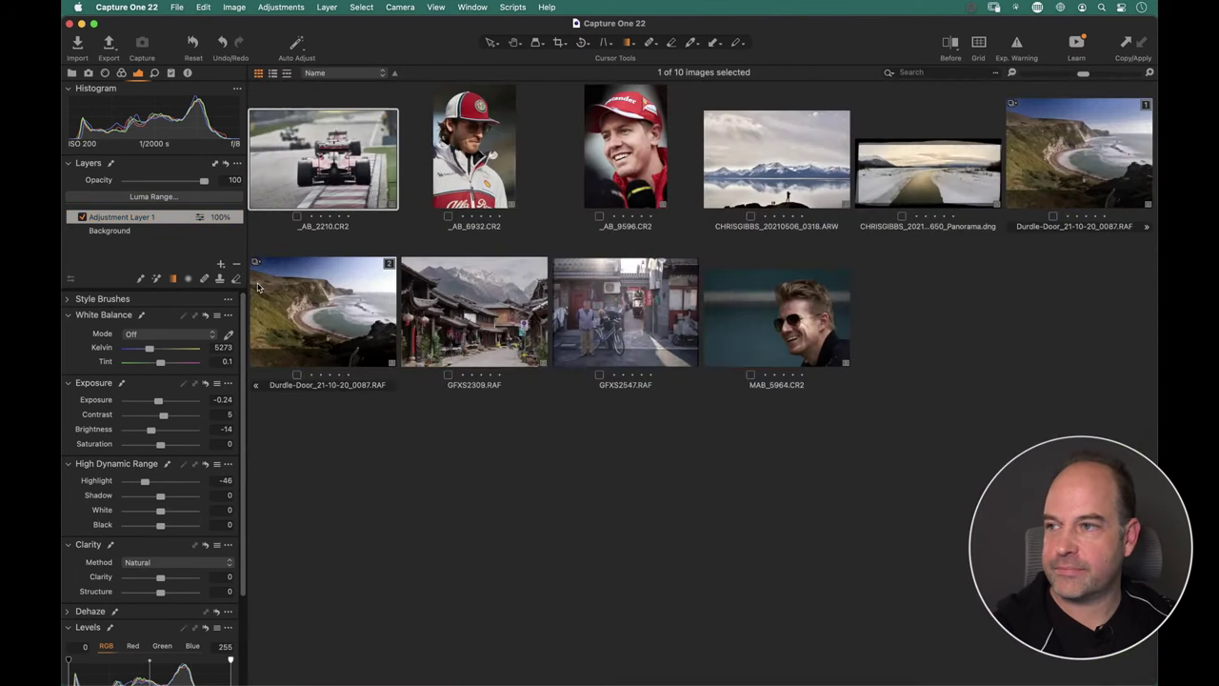
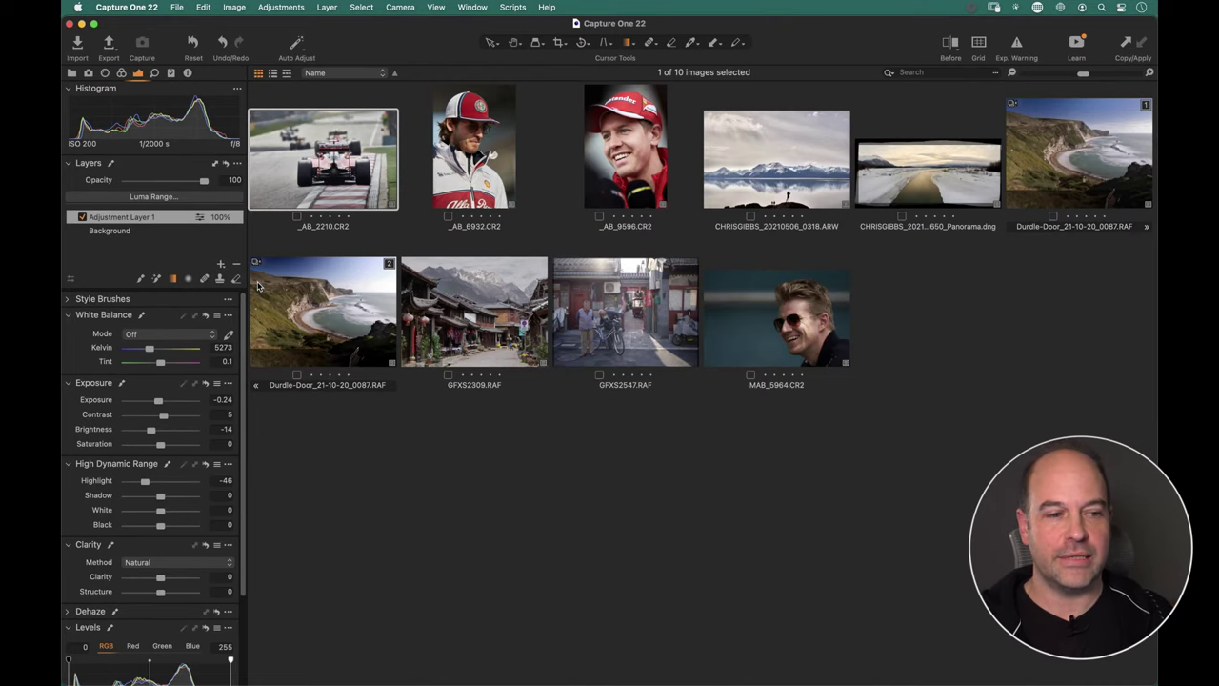
Open _AB_6932.CR2 and list the Built-in Style Brushes' Light & Contrast set.
double_click(481, 171)
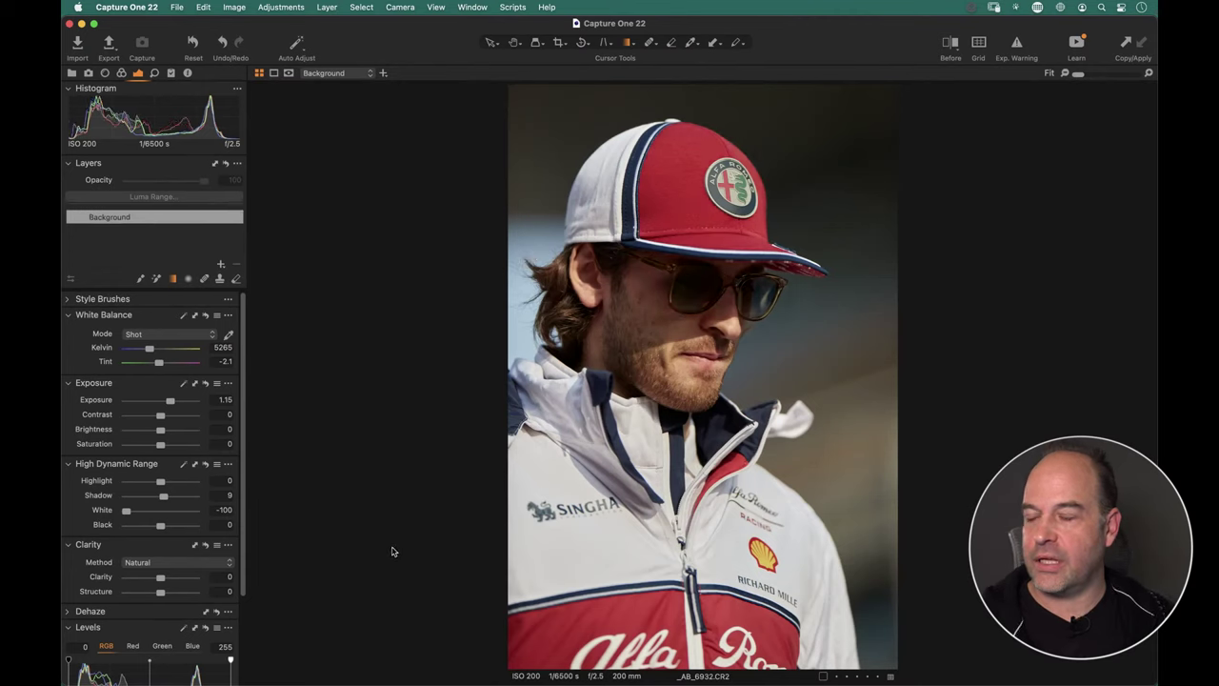
left_click(69, 299)
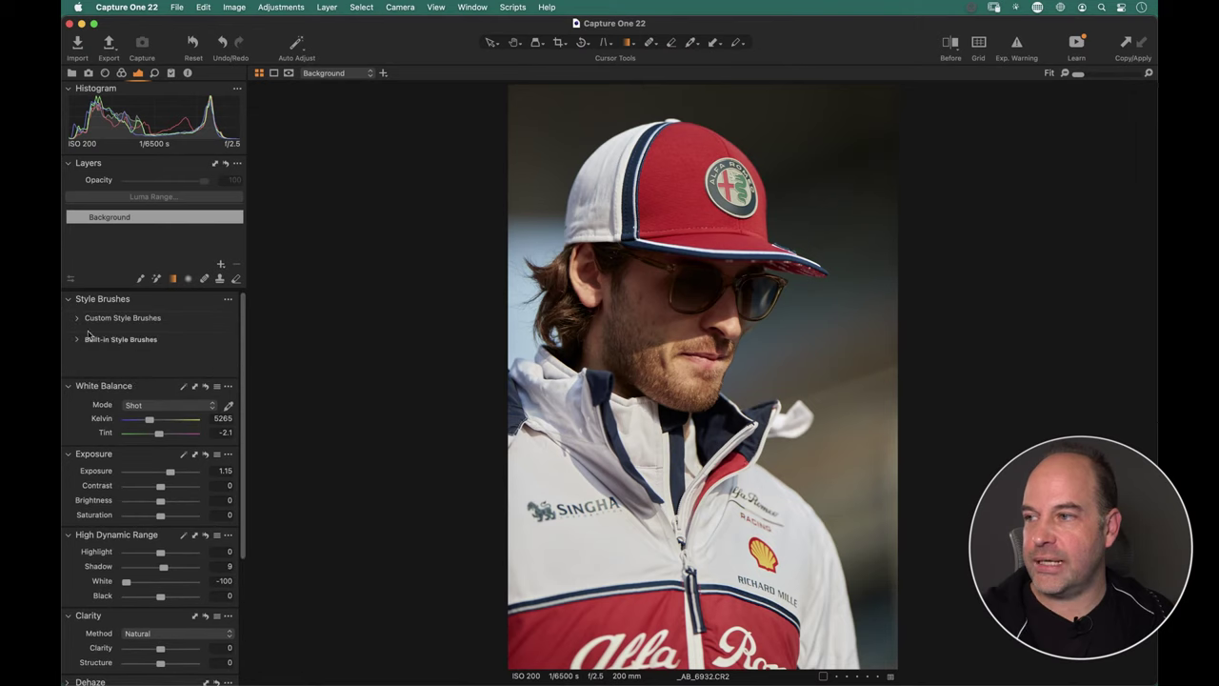
left_click(78, 340)
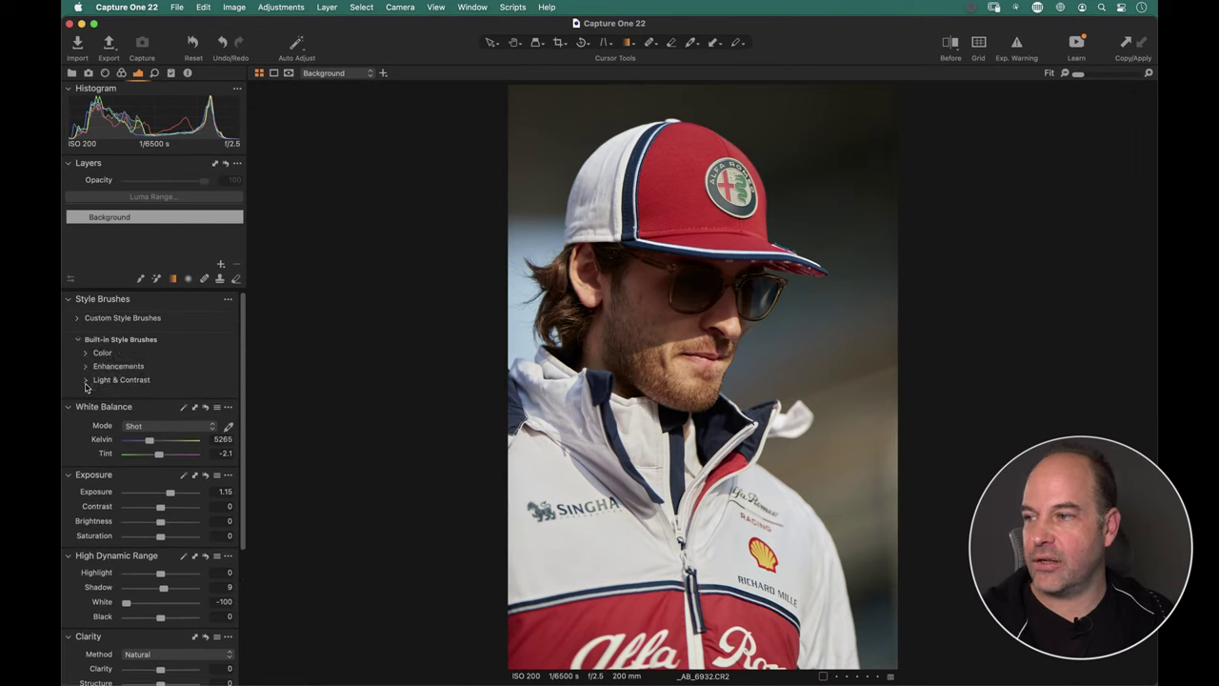
left_click(84, 380)
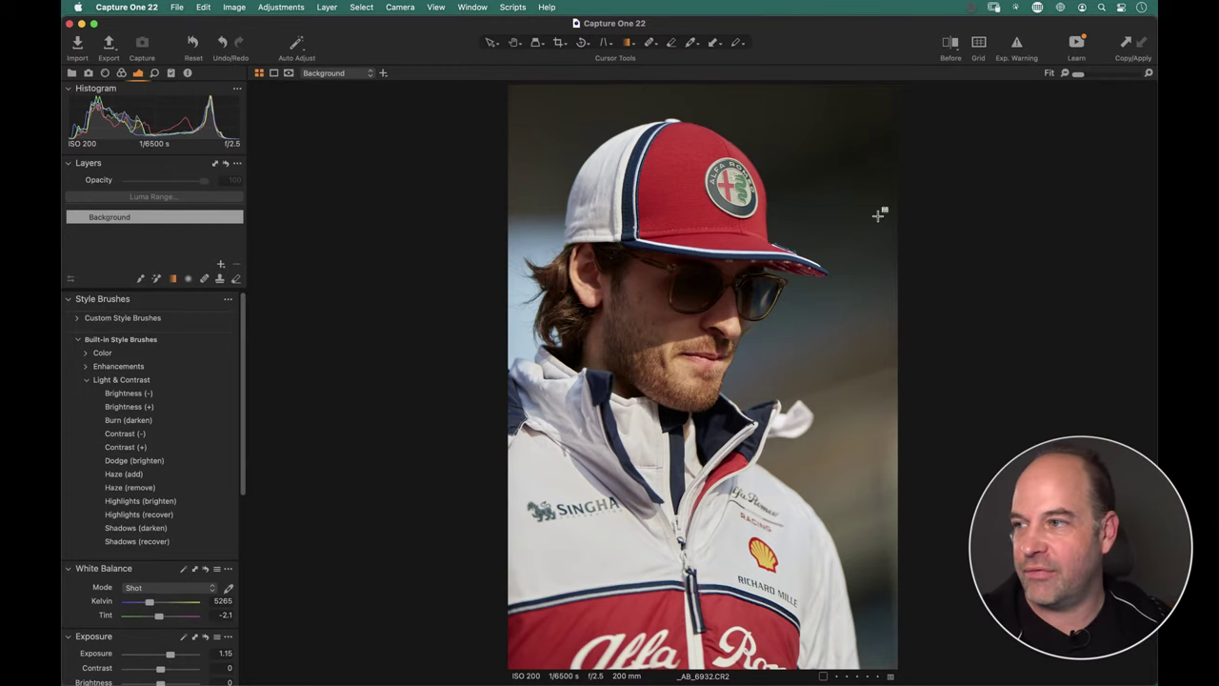
left_click(141, 279)
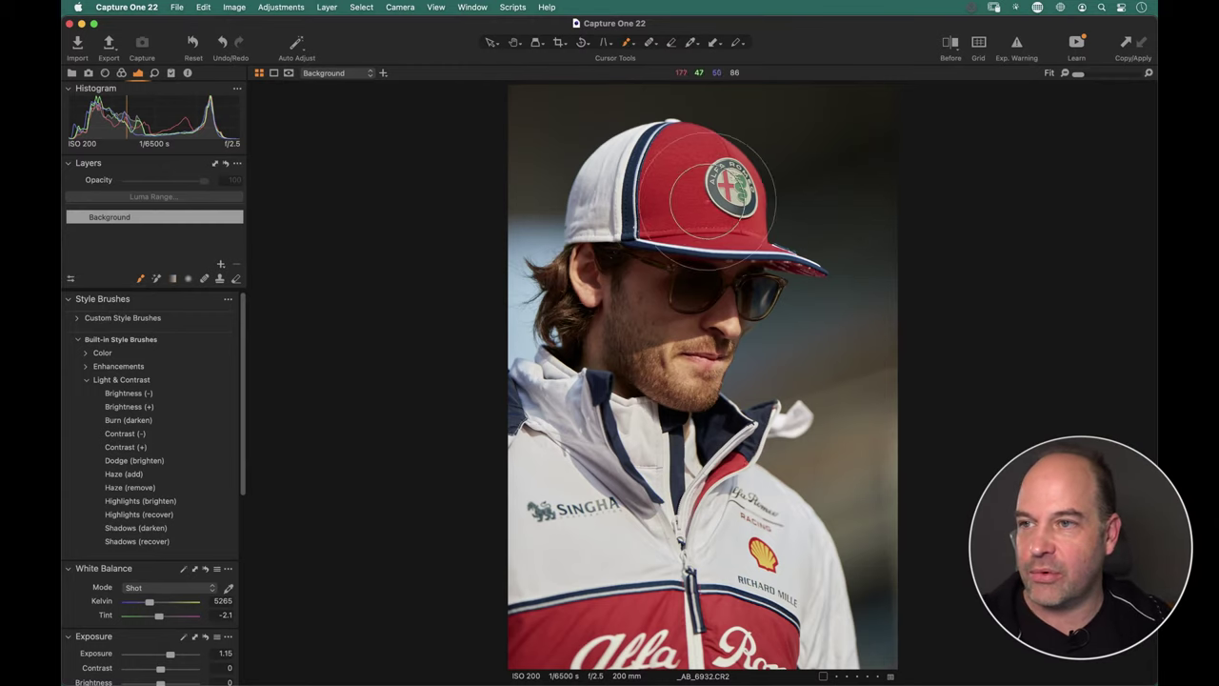
right_click(808, 340)
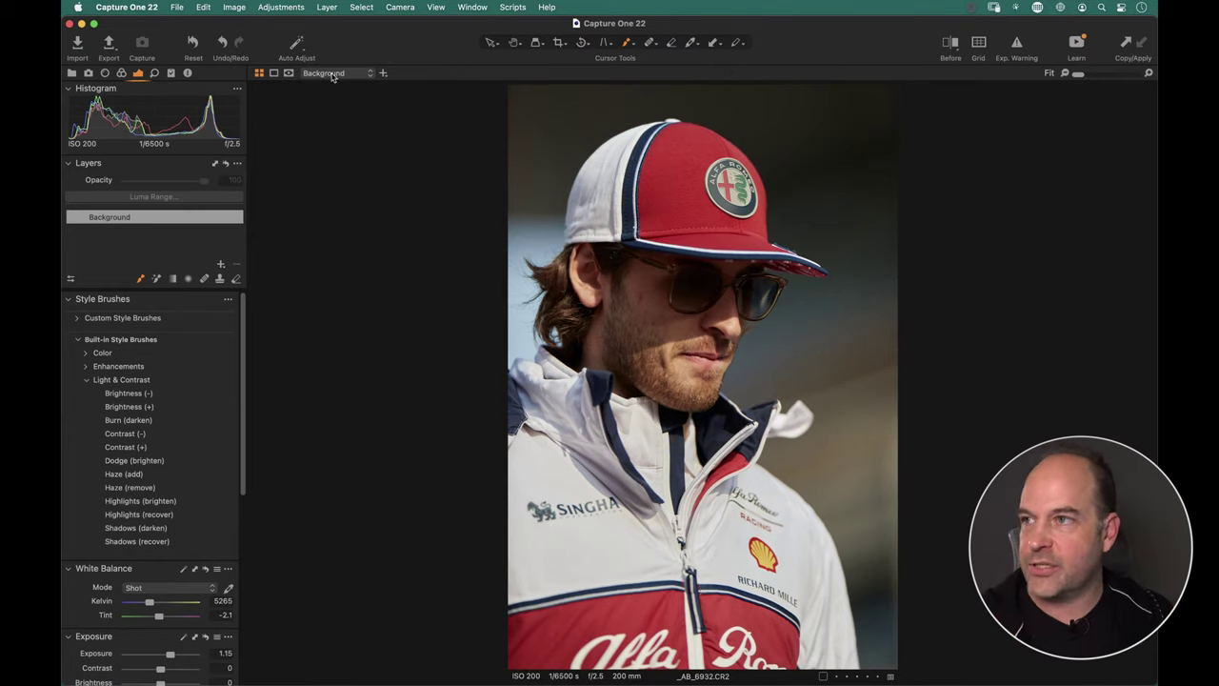
left_click(288, 72)
left_click(319, 80)
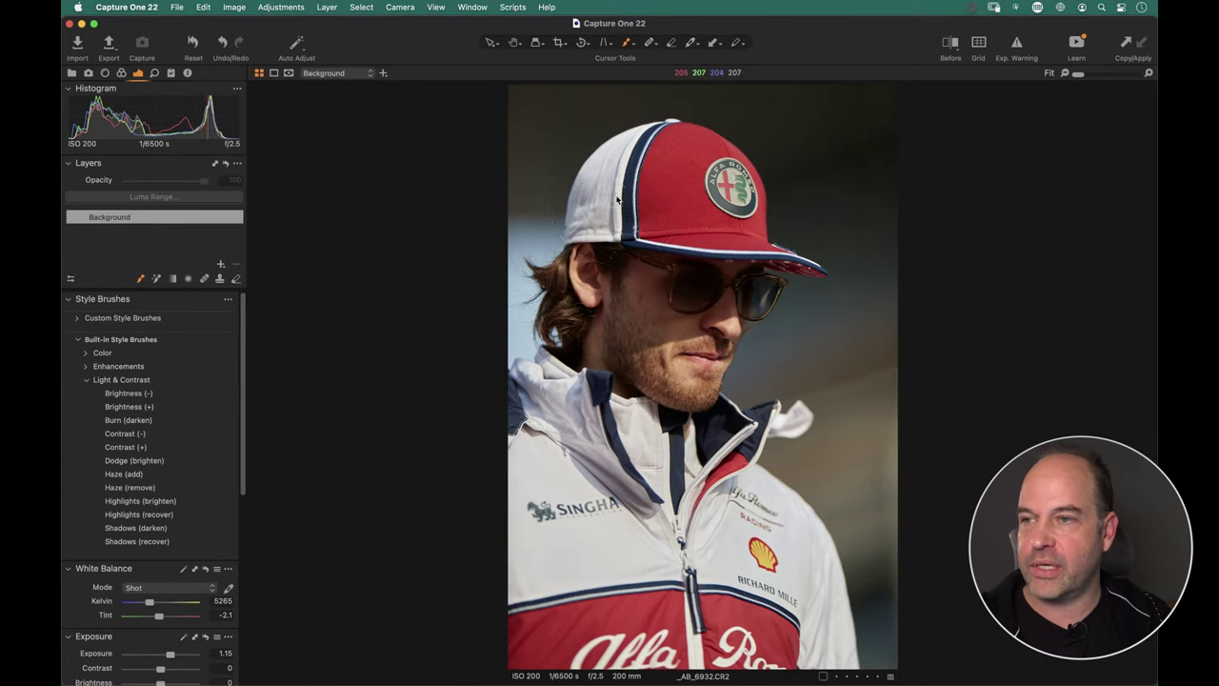
right_click(595, 172)
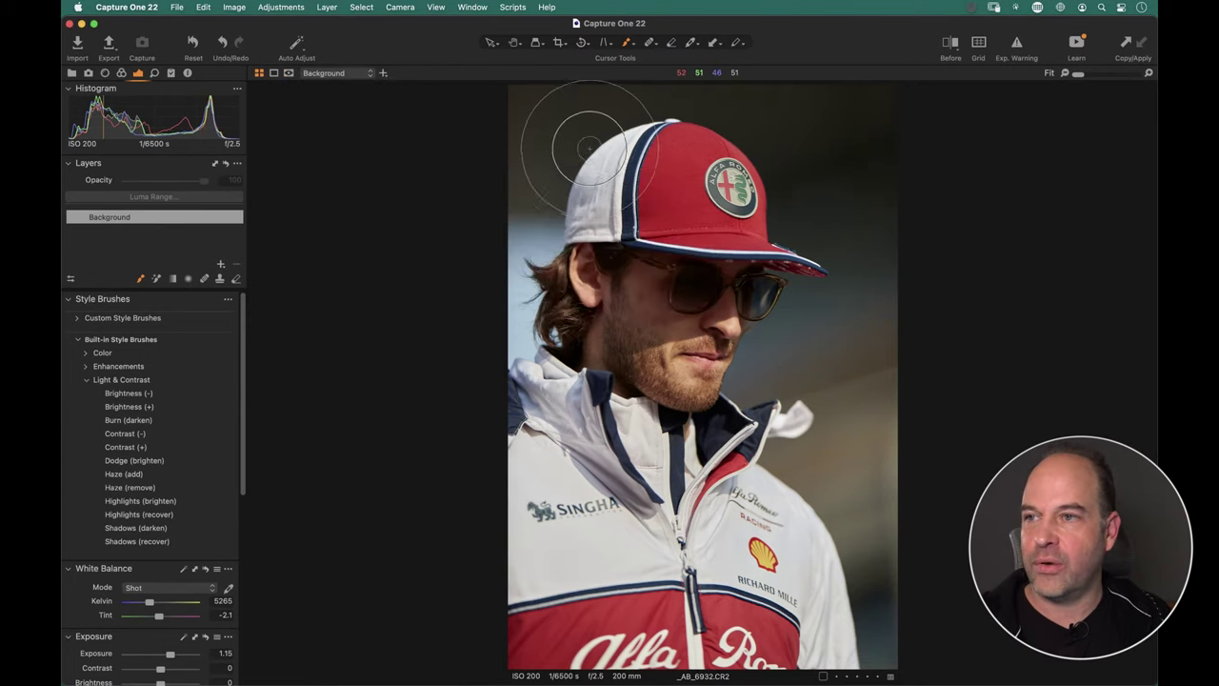
left_click_drag(563, 146, 595, 190)
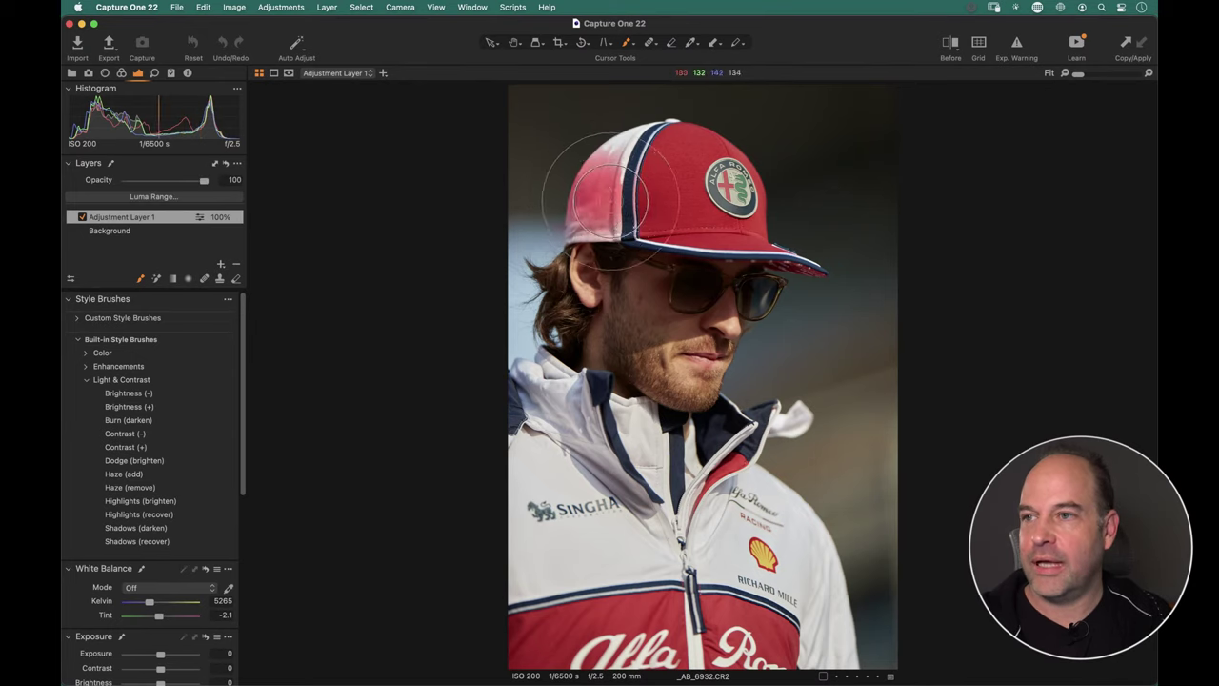
left_click_drag(578, 136, 608, 162)
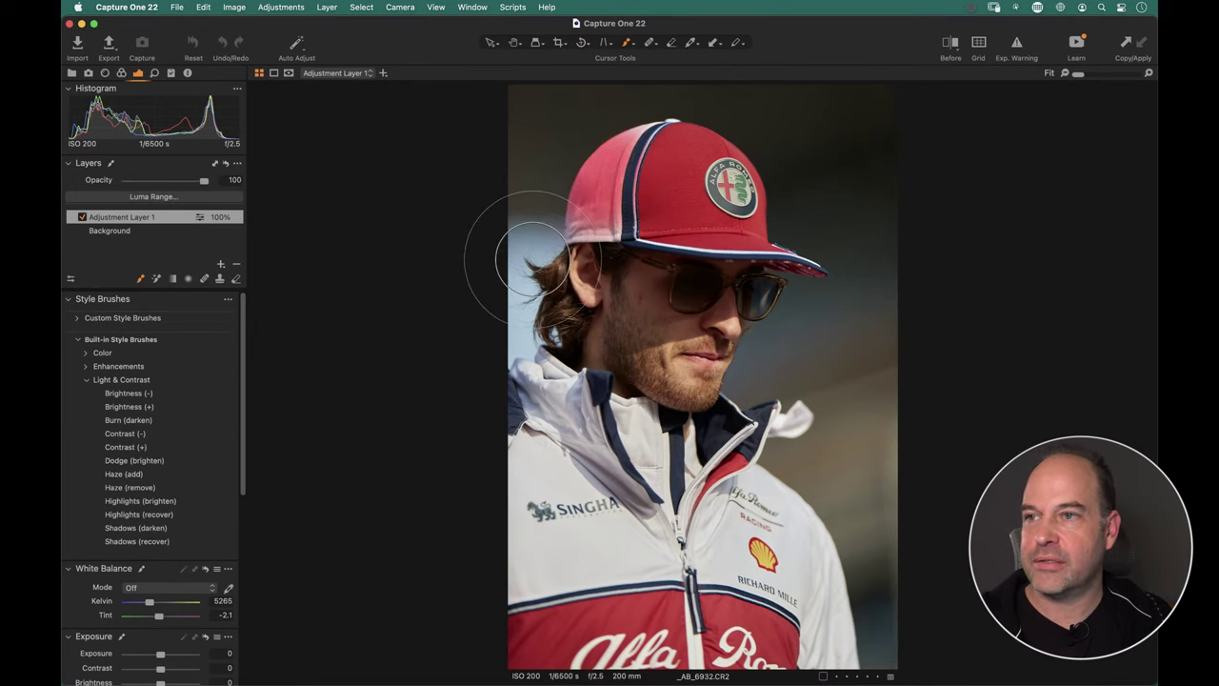
left_click_drag(558, 204, 591, 218)
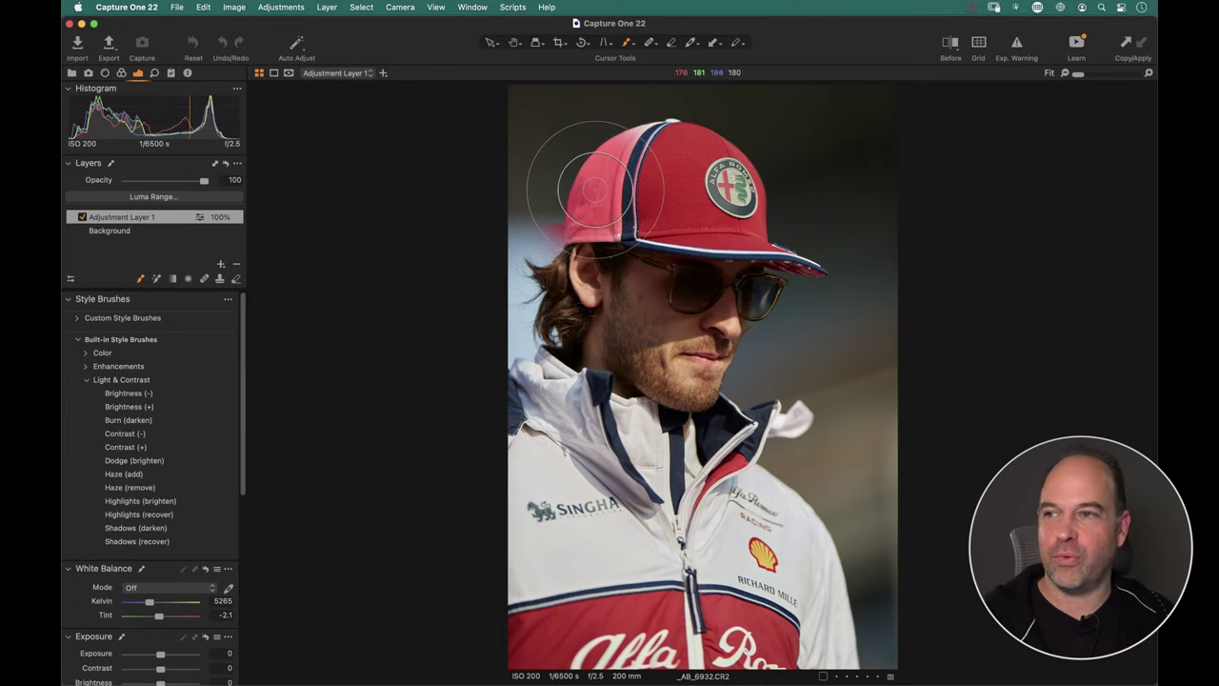
left_click(236, 265)
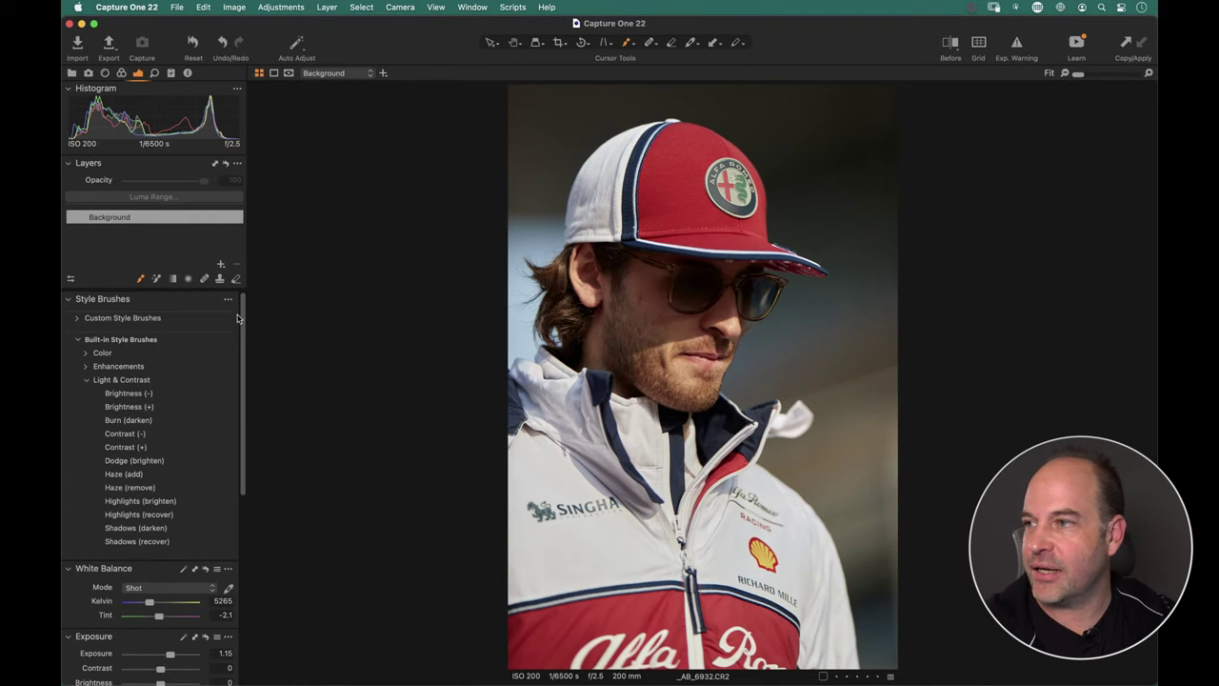
Widen the tools panel, reset adjustments, and set Exposure 1.13 and HDR Highlight -50.
left_click_drag(246, 330, 248, 505)
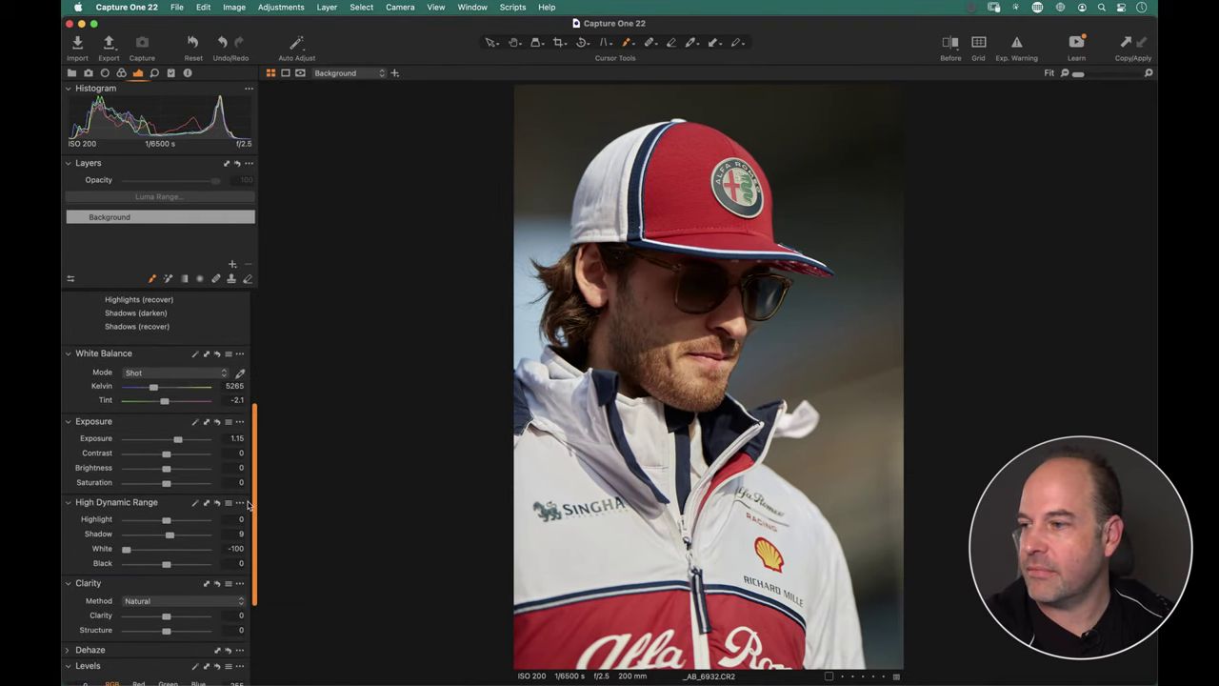
left_click(196, 48)
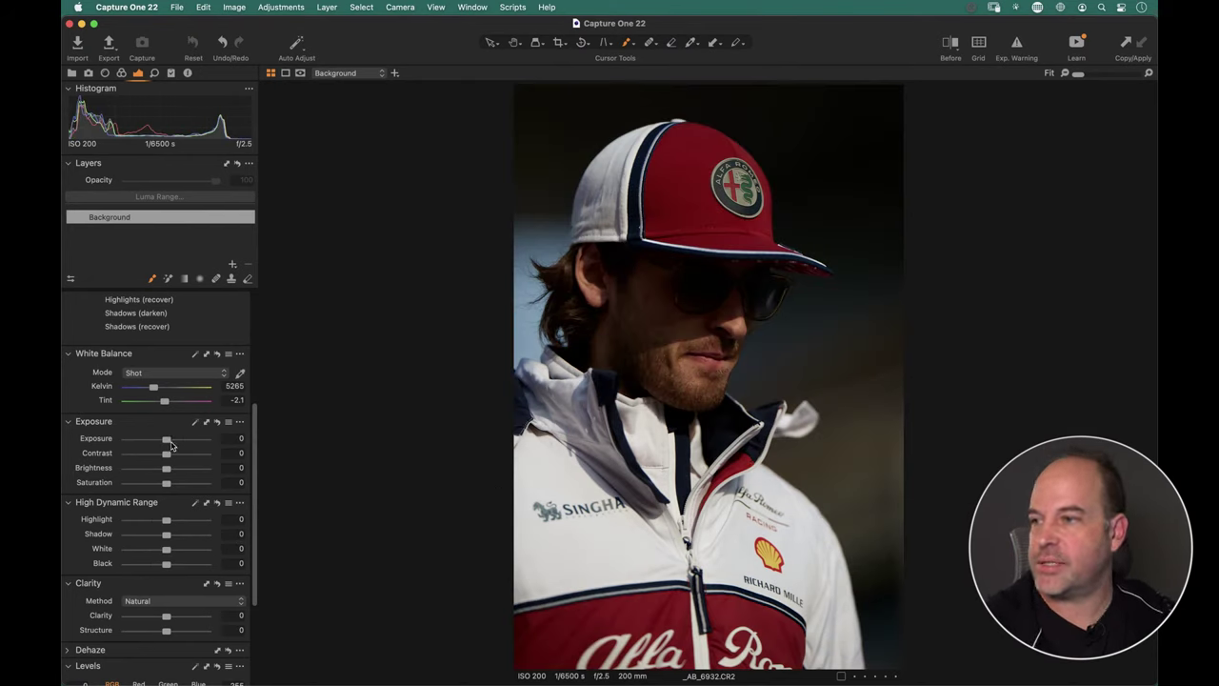
left_click_drag(168, 440, 177, 440)
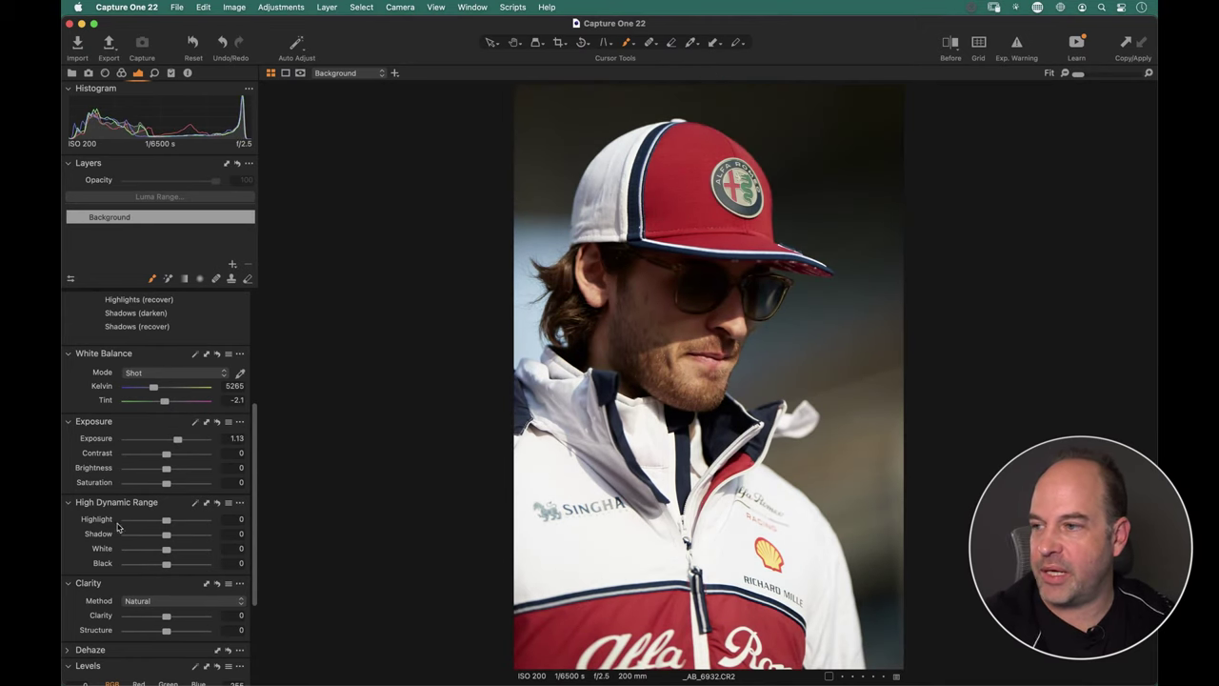
left_click_drag(167, 520, 146, 522)
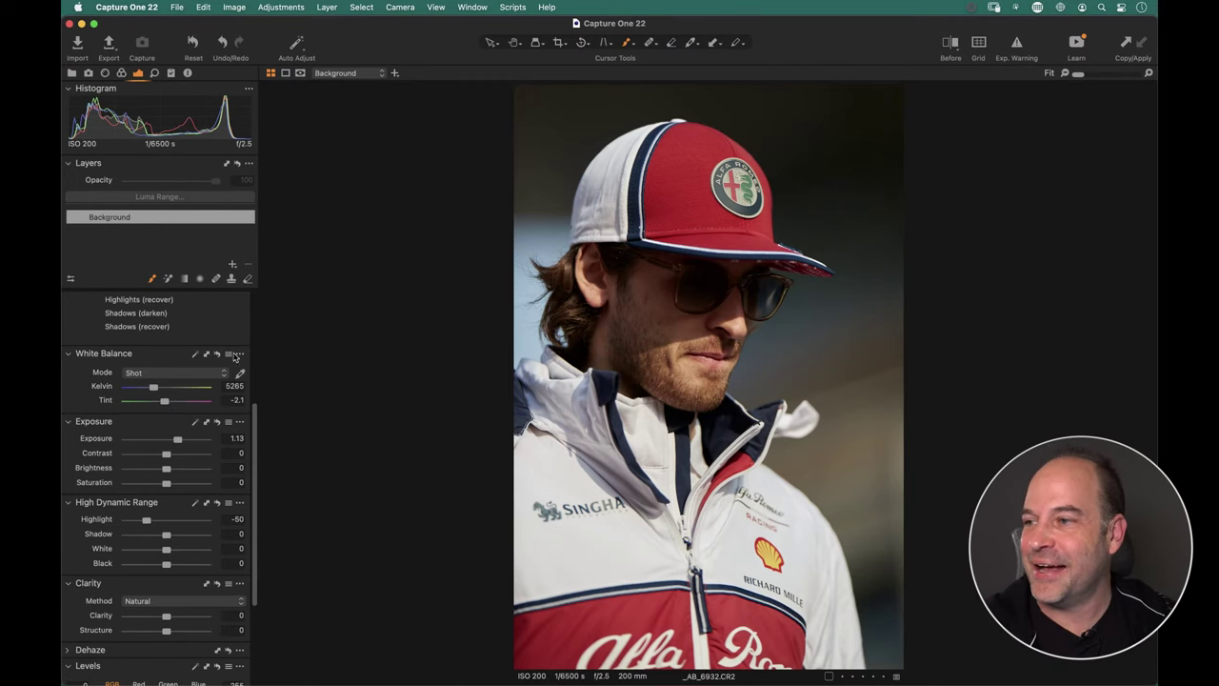
scroll(259, 293, "up", 5)
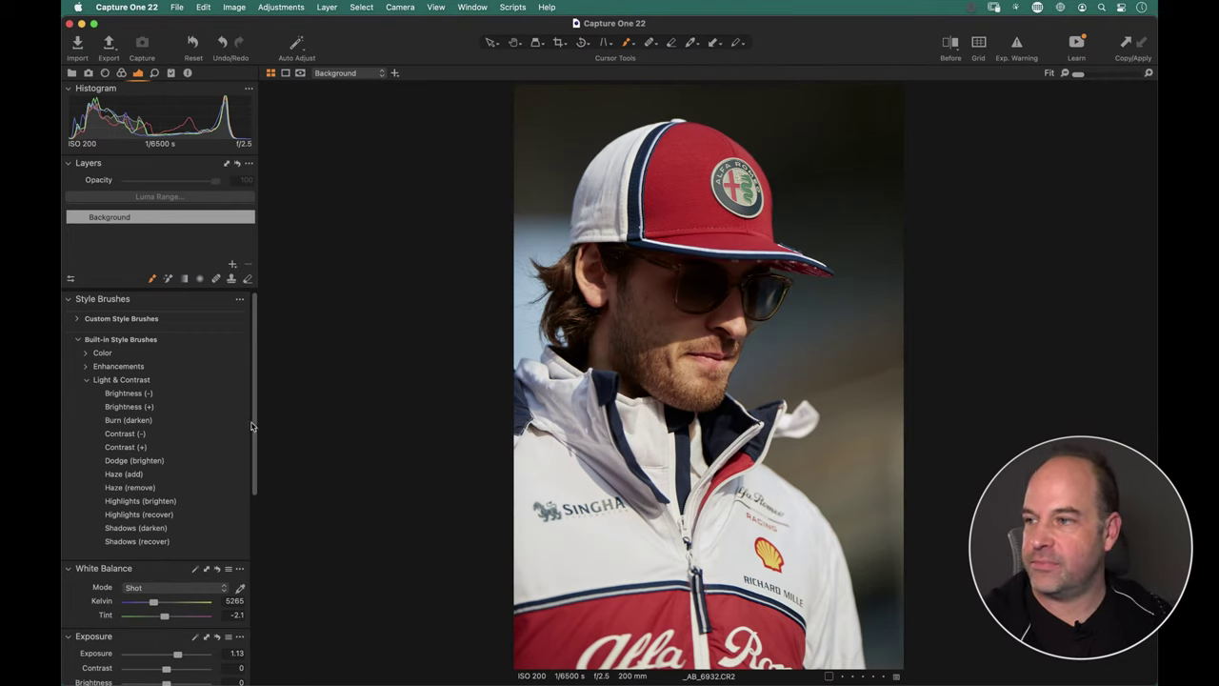
Choose the Shadows (recover) style brush and raise its hardness to 54.
scroll(164, 360, "down", 2)
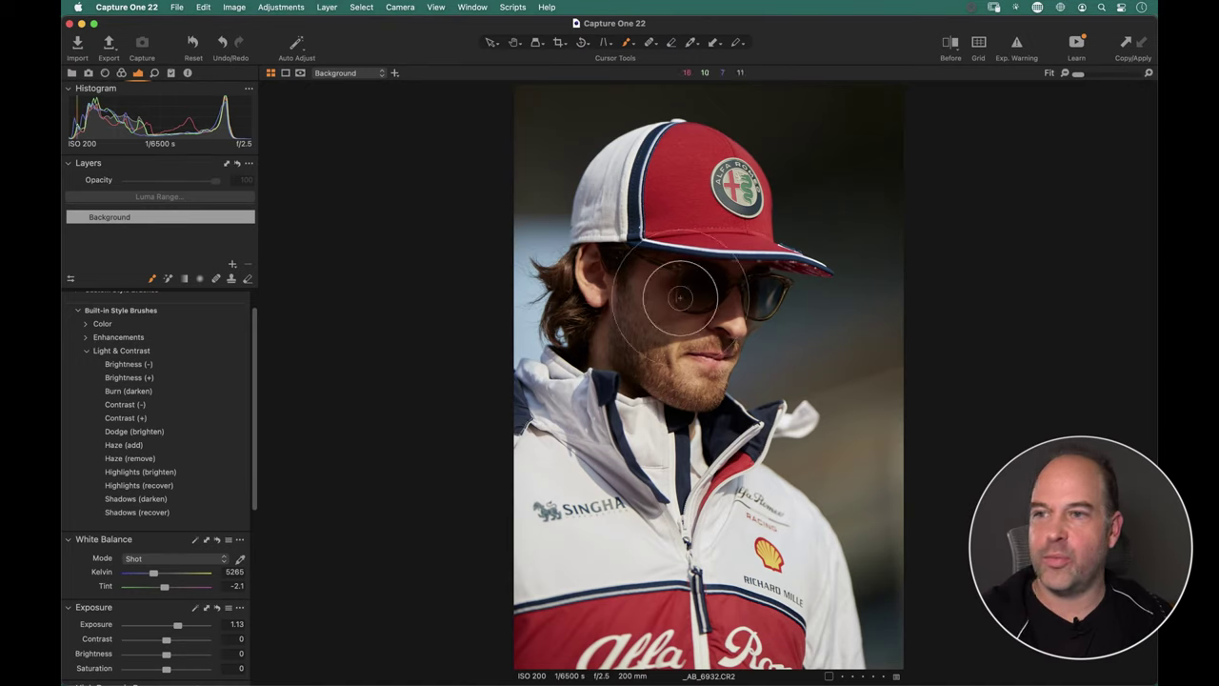
left_click(141, 513)
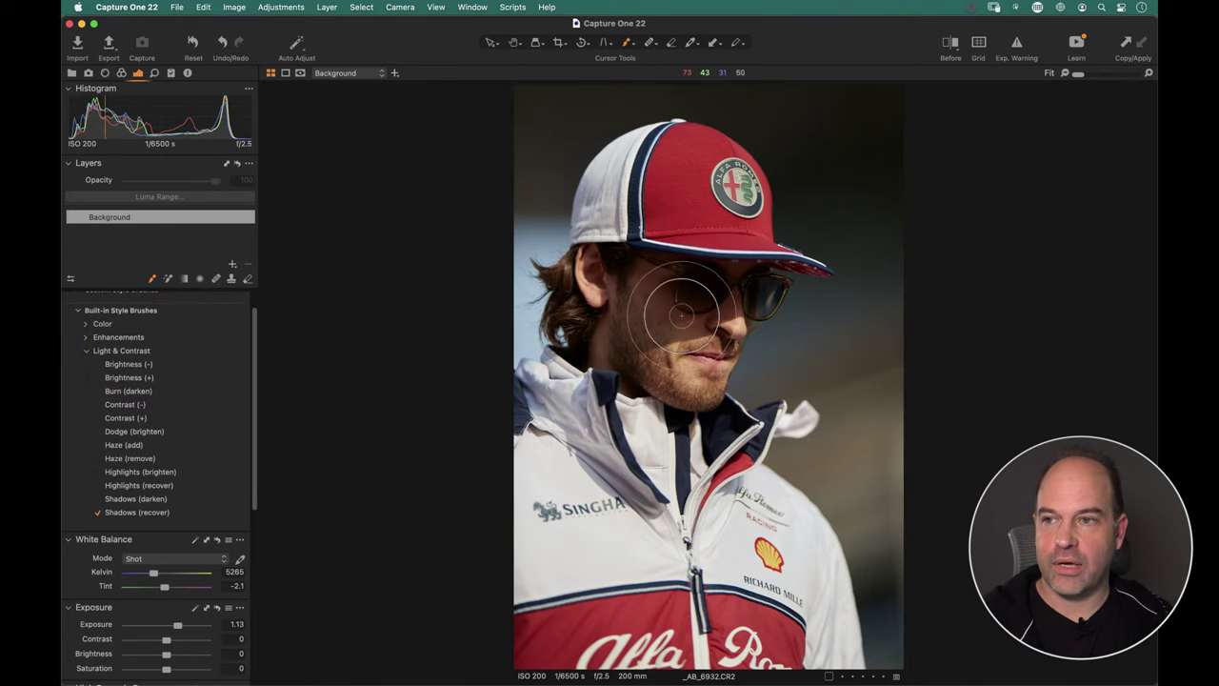
right_click(680, 364)
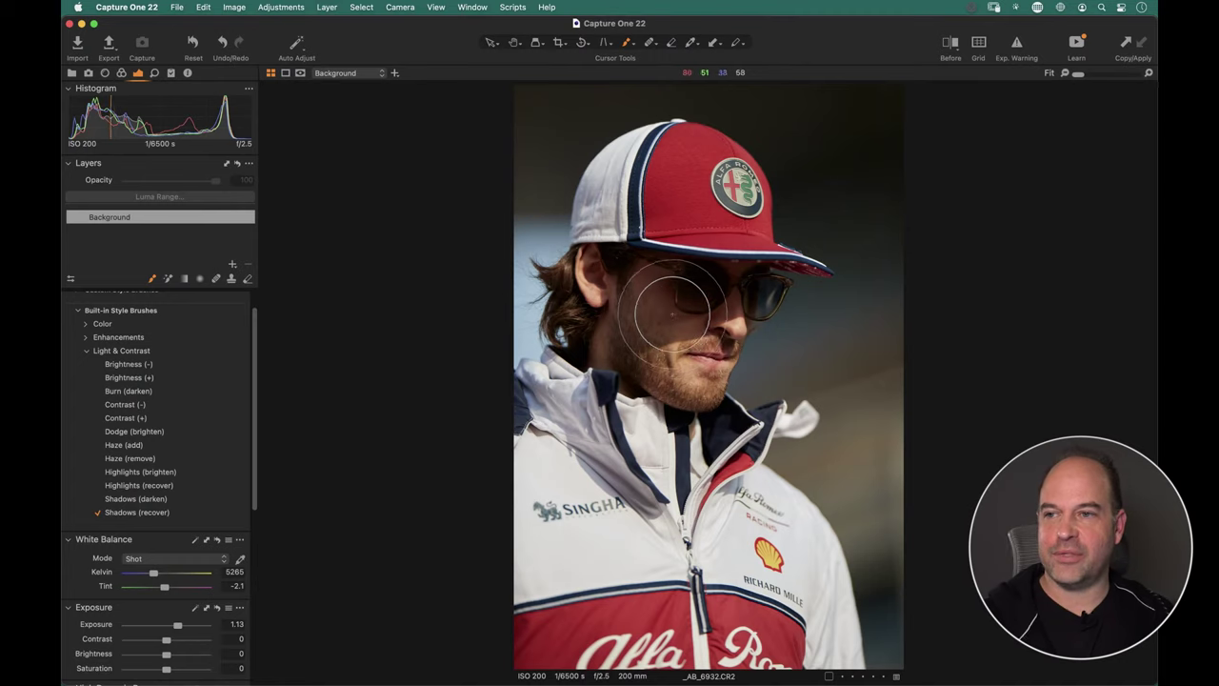
right_click(670, 330)
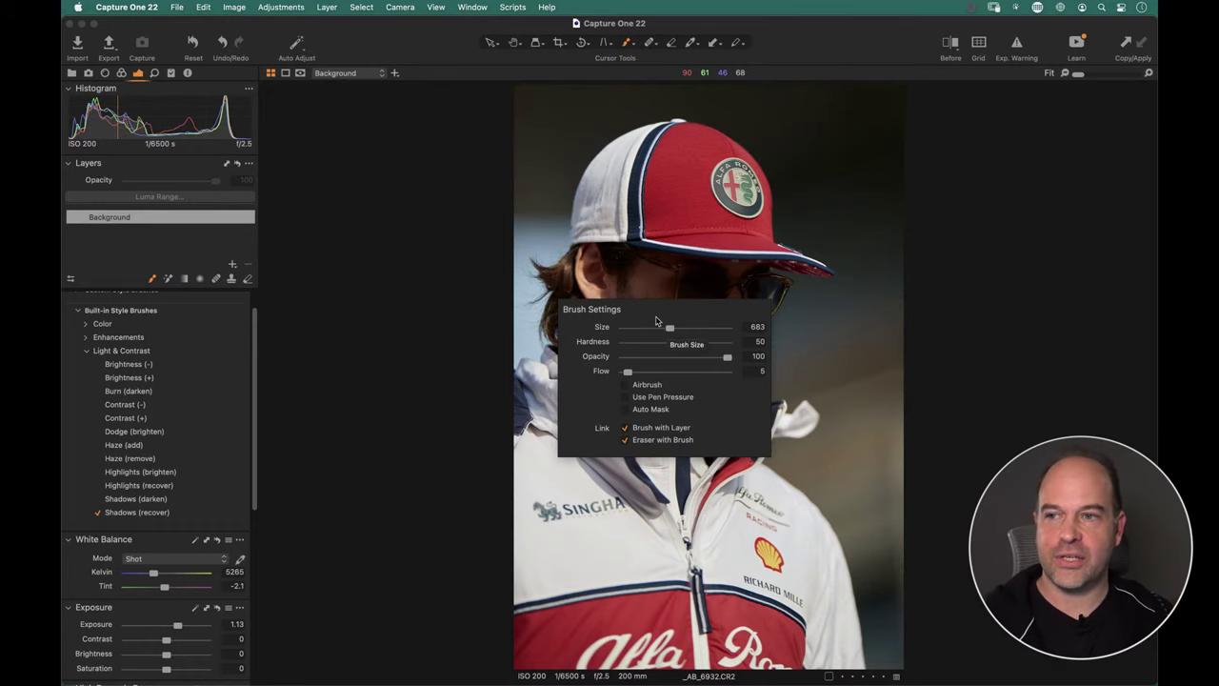
left_click_drag(676, 342, 678, 342)
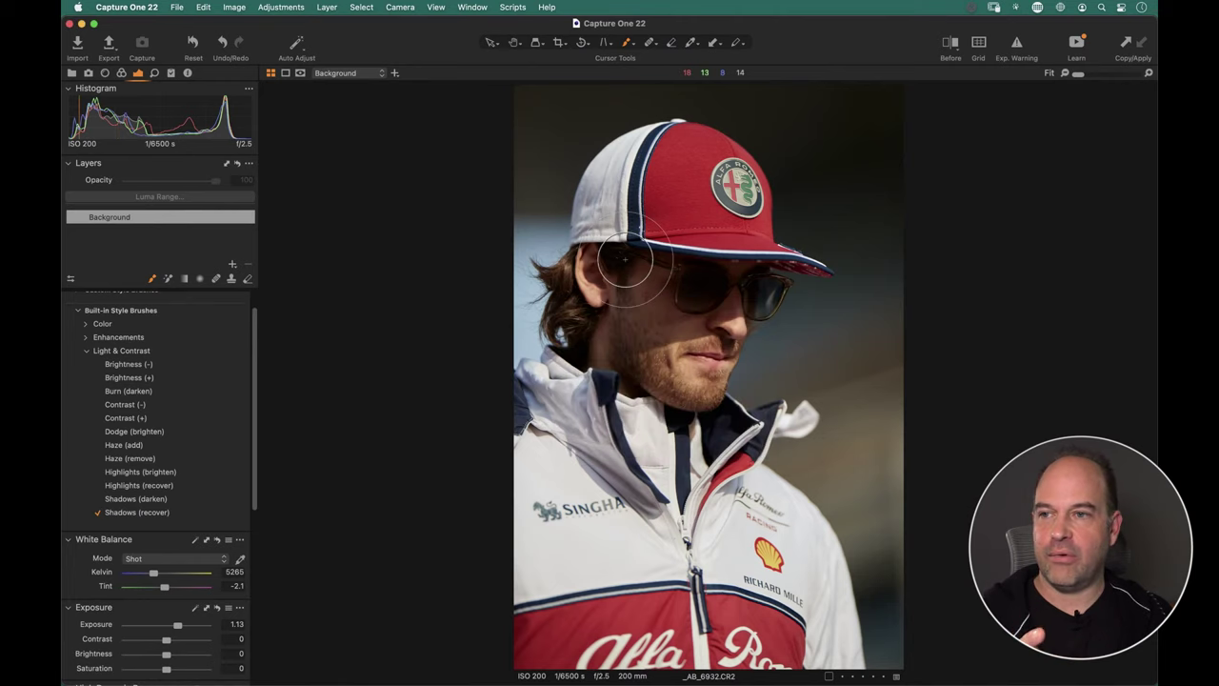
Paint shadow recovery across the driver's face and lower the layer opacity to 64.
mouse_move(701, 289)
left_mouse_down()
mouse_move(646, 300)
mouse_move(718, 290)
mouse_move(672, 287)
mouse_move(735, 289)
mouse_move(638, 317)
mouse_move(703, 300)
mouse_move(634, 332)
left_mouse_up()
mouse_move(721, 303)
left_mouse_down()
mouse_move(629, 284)
mouse_move(647, 277)
mouse_move(640, 321)
mouse_move(758, 306)
mouse_move(748, 291)
mouse_move(641, 325)
mouse_move(658, 330)
mouse_move(644, 337)
mouse_move(717, 328)
mouse_move(745, 288)
mouse_move(638, 283)
mouse_move(641, 331)
mouse_move(670, 339)
mouse_move(647, 360)
left_mouse_up()
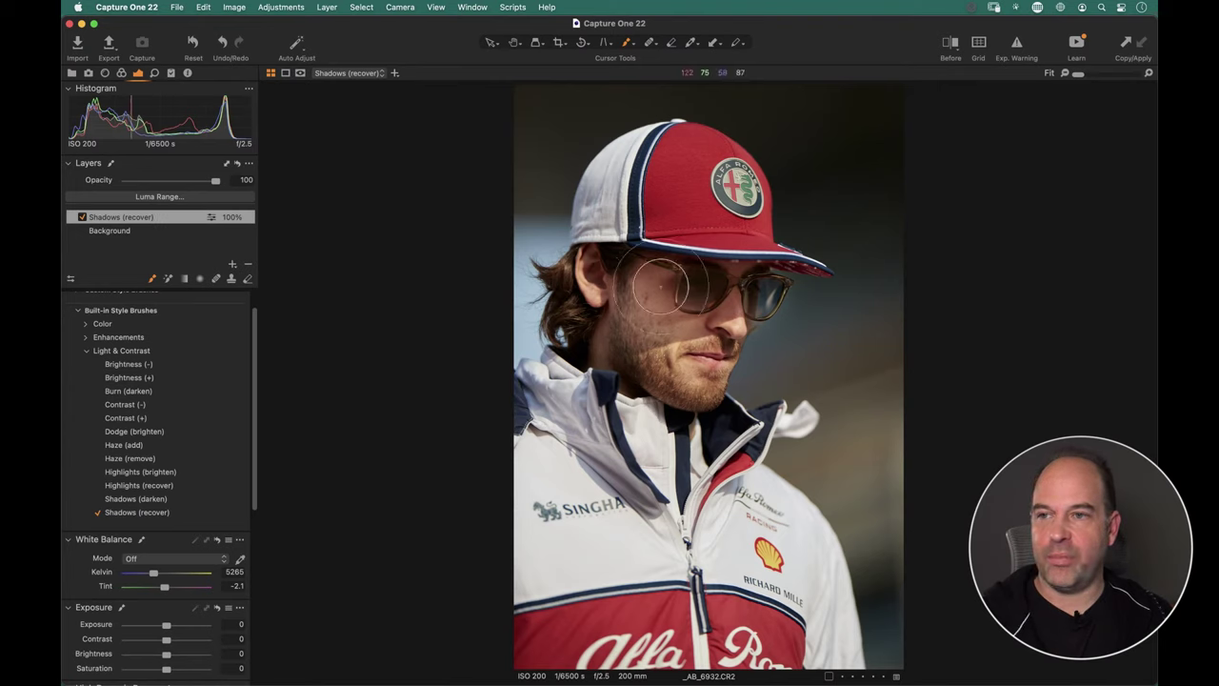
left_click_drag(213, 184, 183, 182)
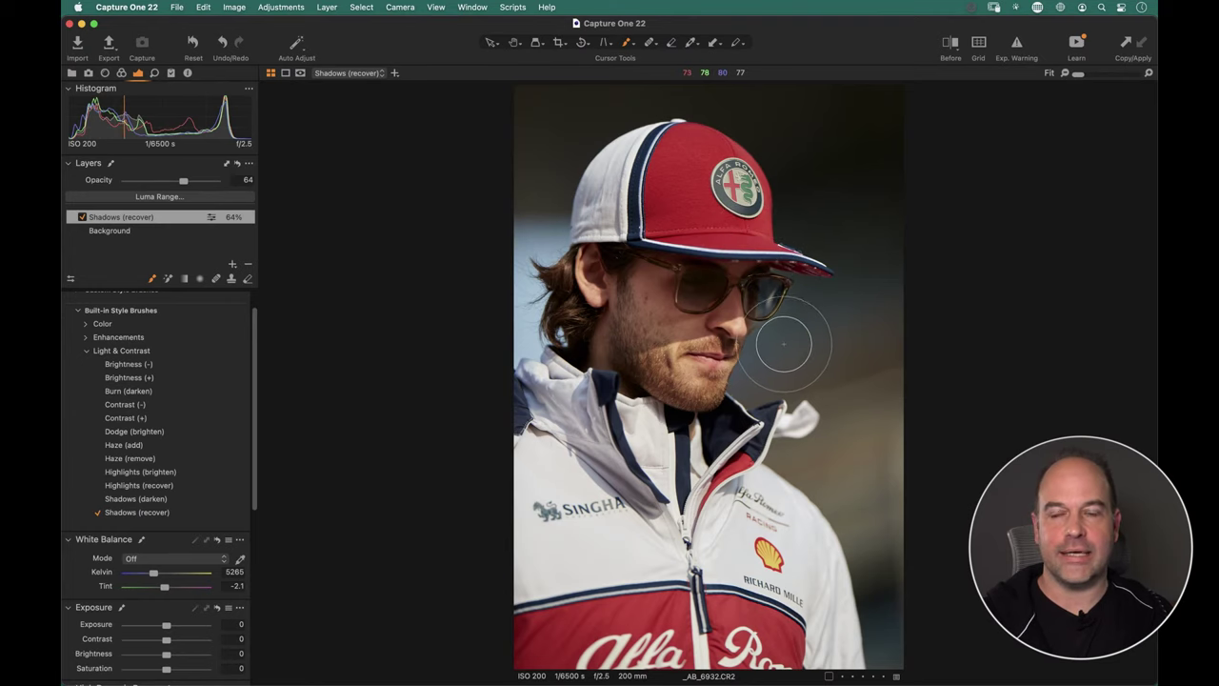
Check the mask in grayscale and red overlay, then brush recovery over the sunglasses and eyes.
left_click(299, 75)
left_click(306, 109)
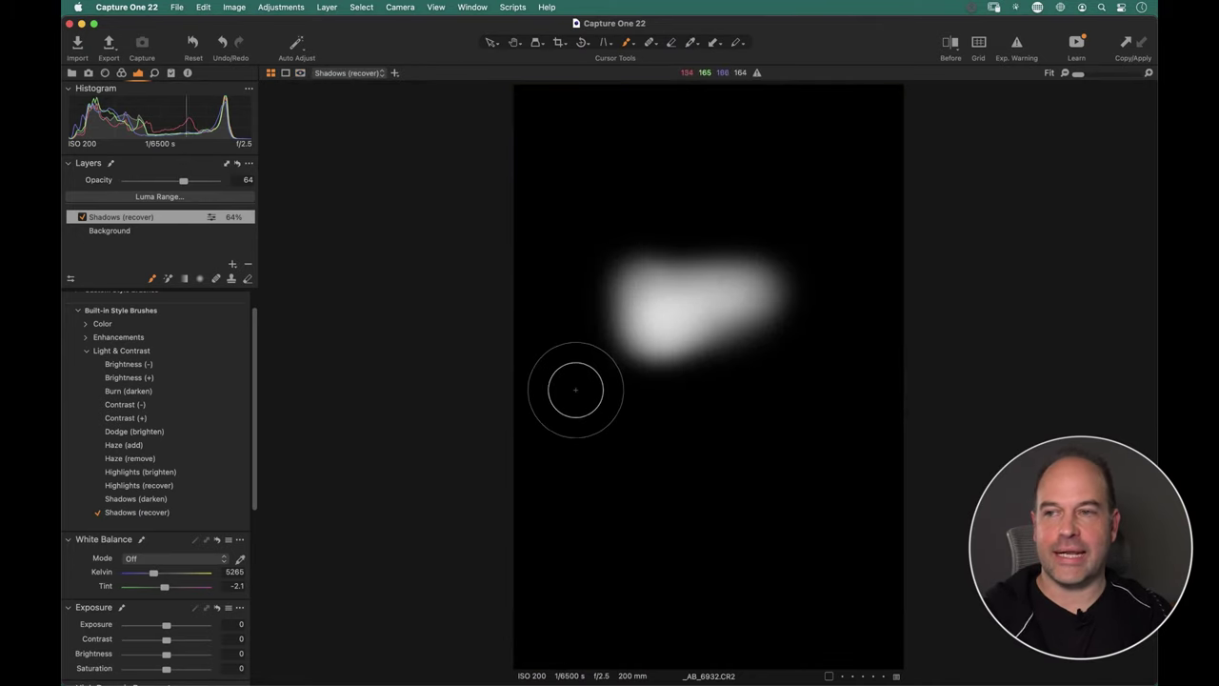
left_click(299, 75)
left_click(306, 81)
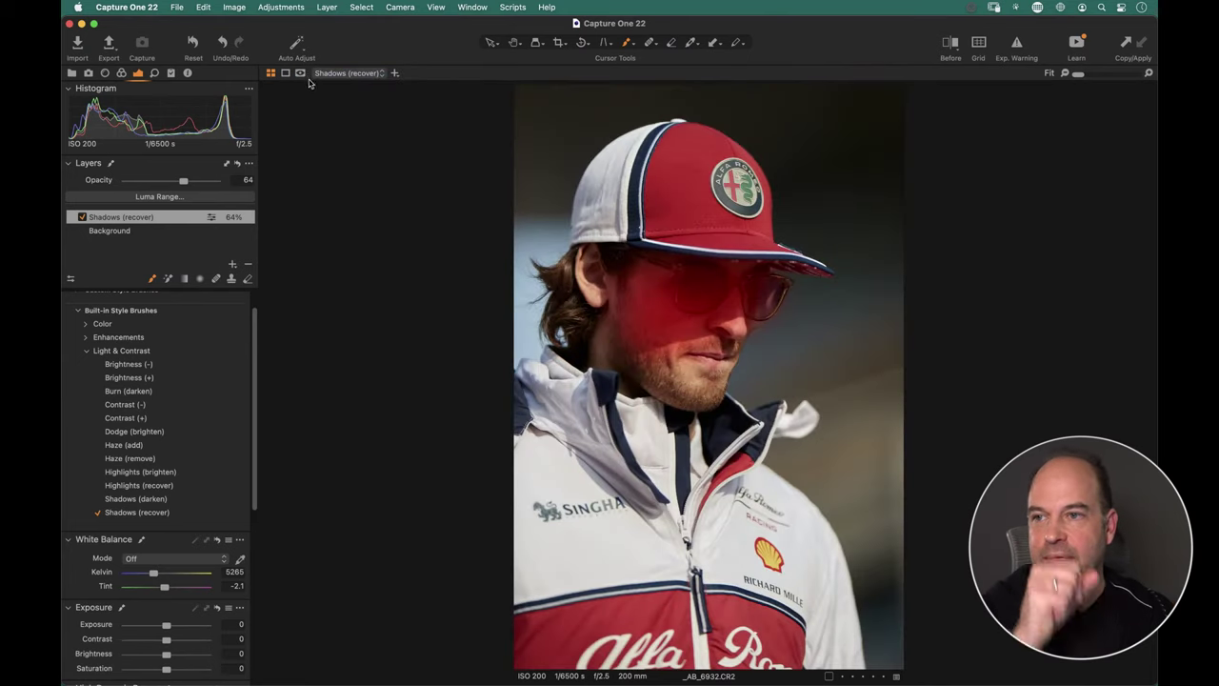
key("m")
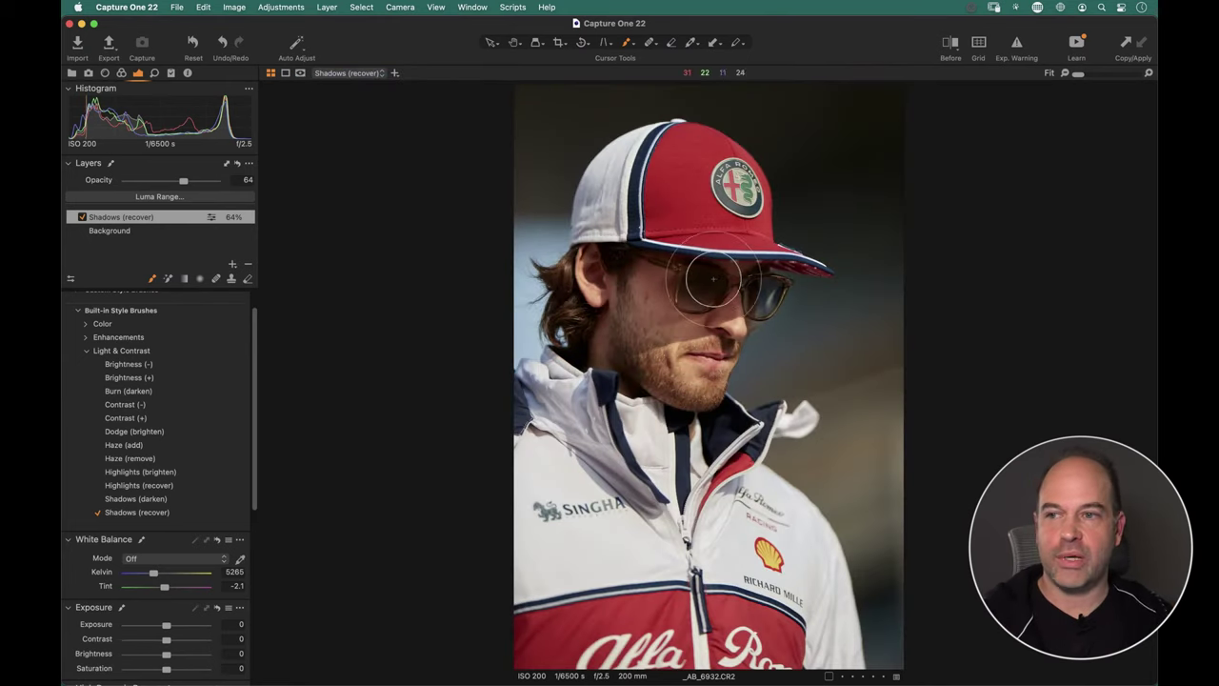
mouse_move(711, 268)
left_mouse_down()
mouse_move(712, 257)
mouse_move(693, 297)
mouse_move(713, 285)
left_mouse_up()
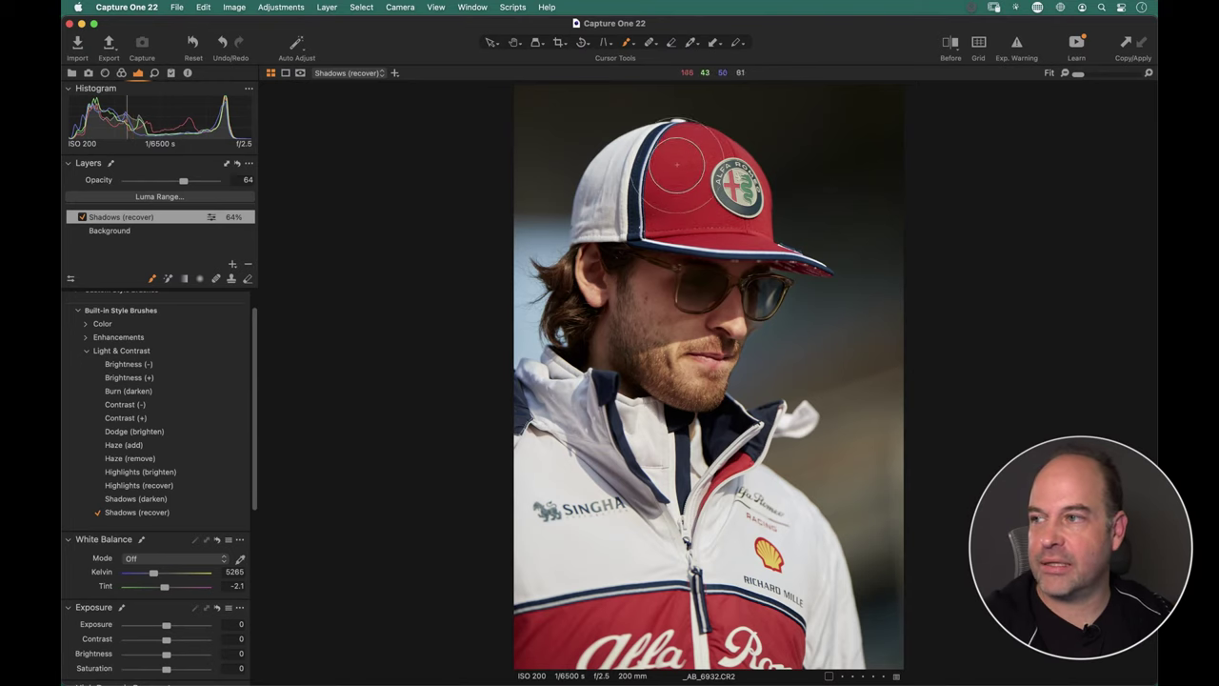
key("super+equal")
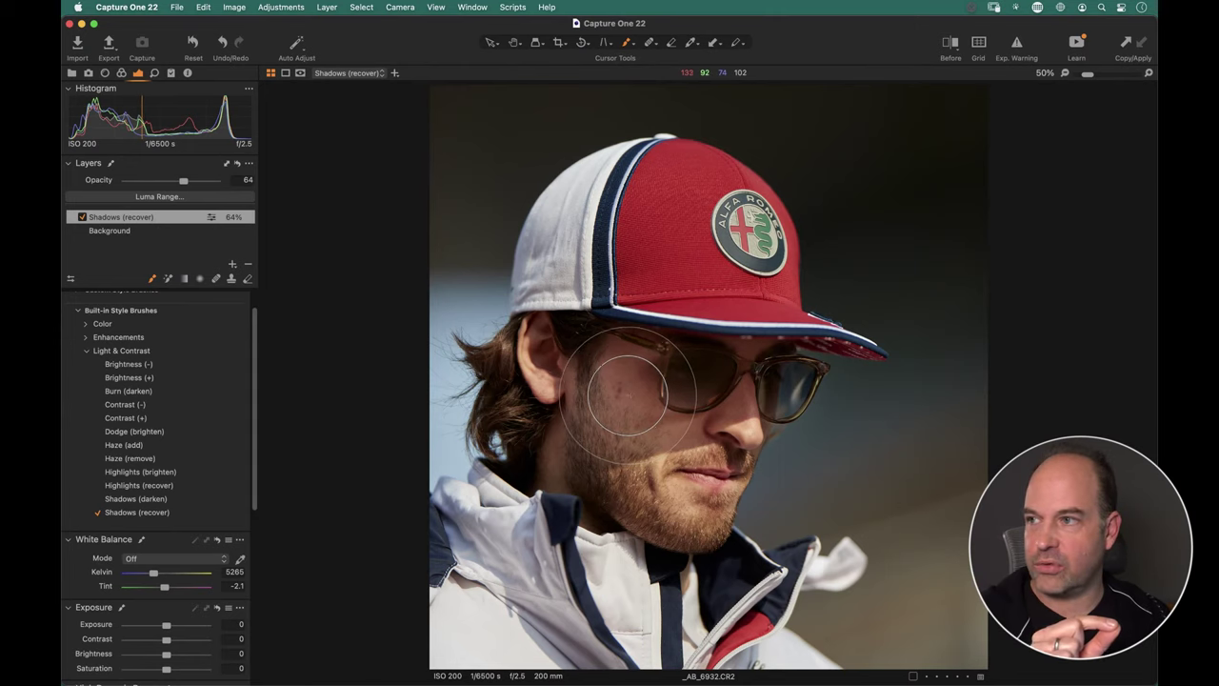
Add a new adjustment layer named Cap.
left_click(233, 265)
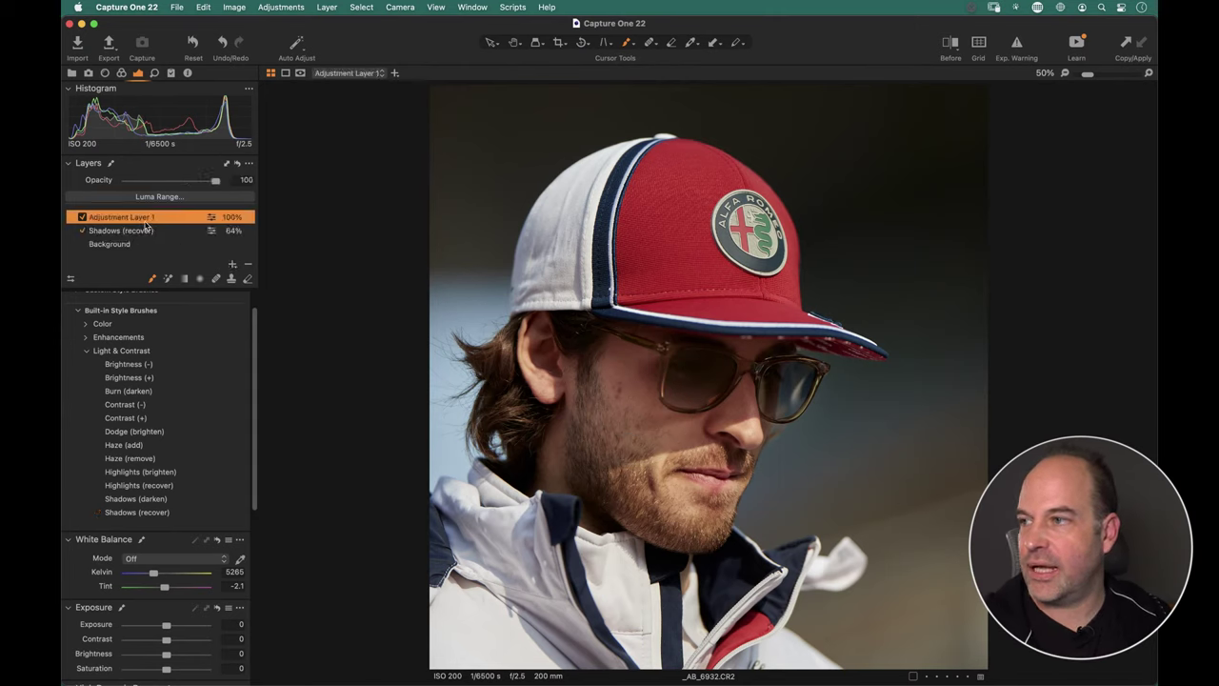
type("Cap")
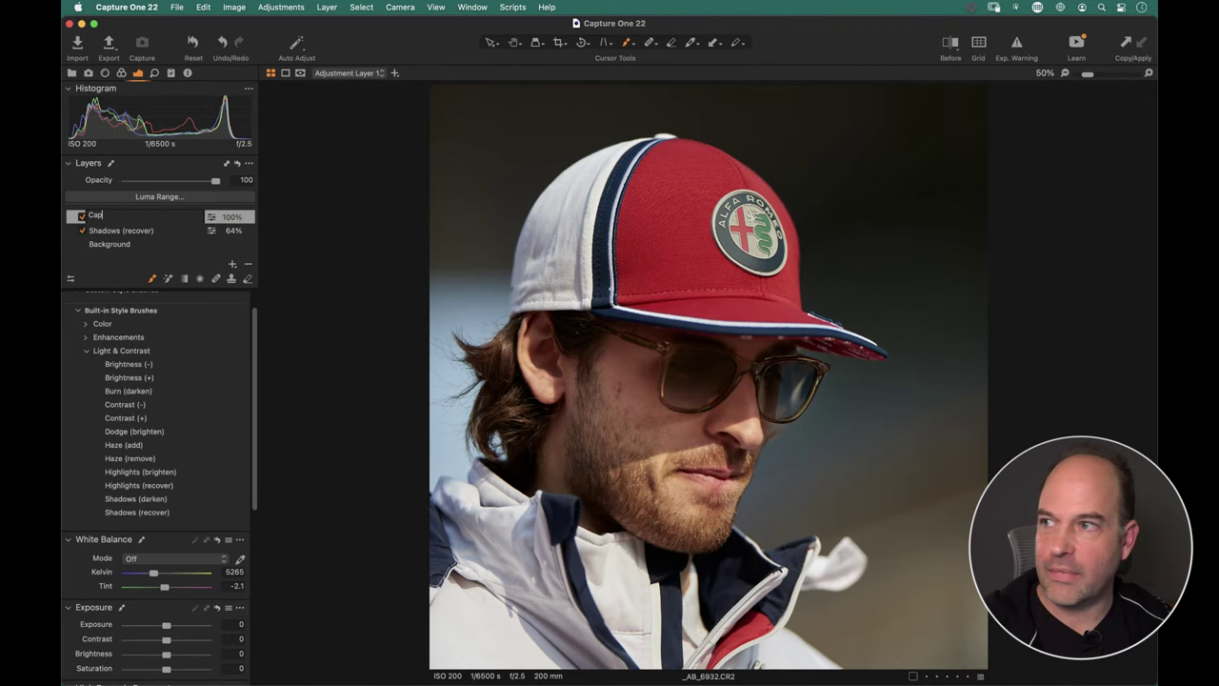
key("Return")
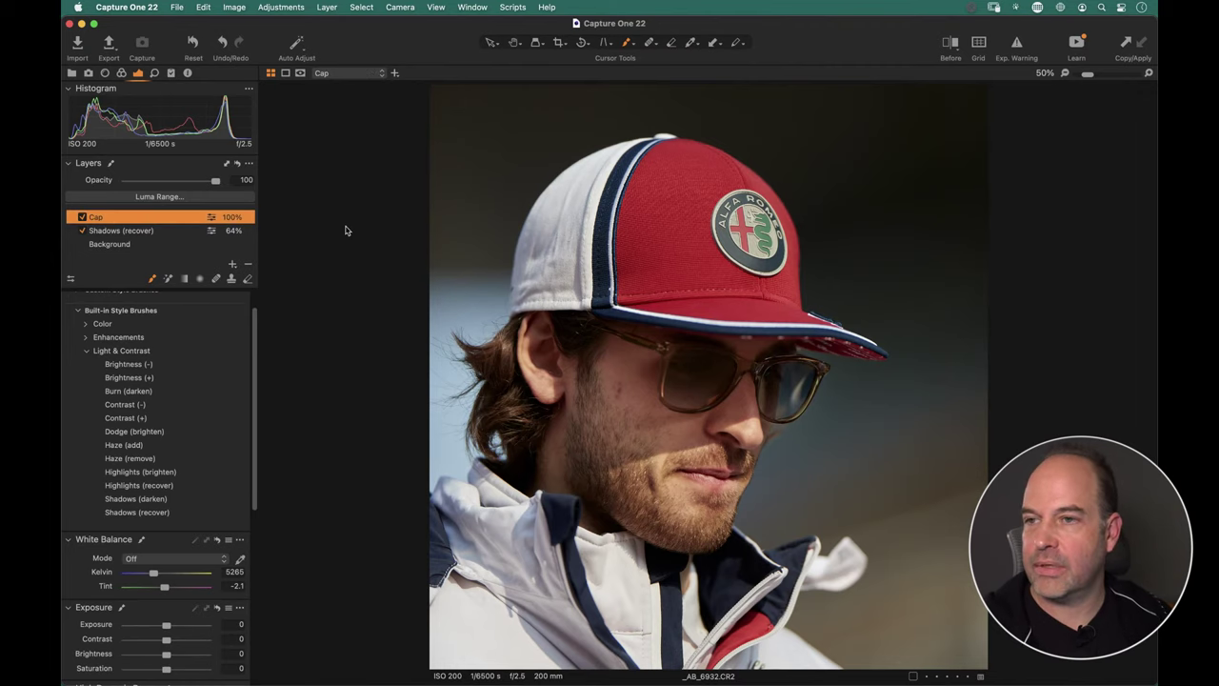
Mask the red cap with the Magic Brush, keeping the mask overlay always visible.
left_click(169, 280)
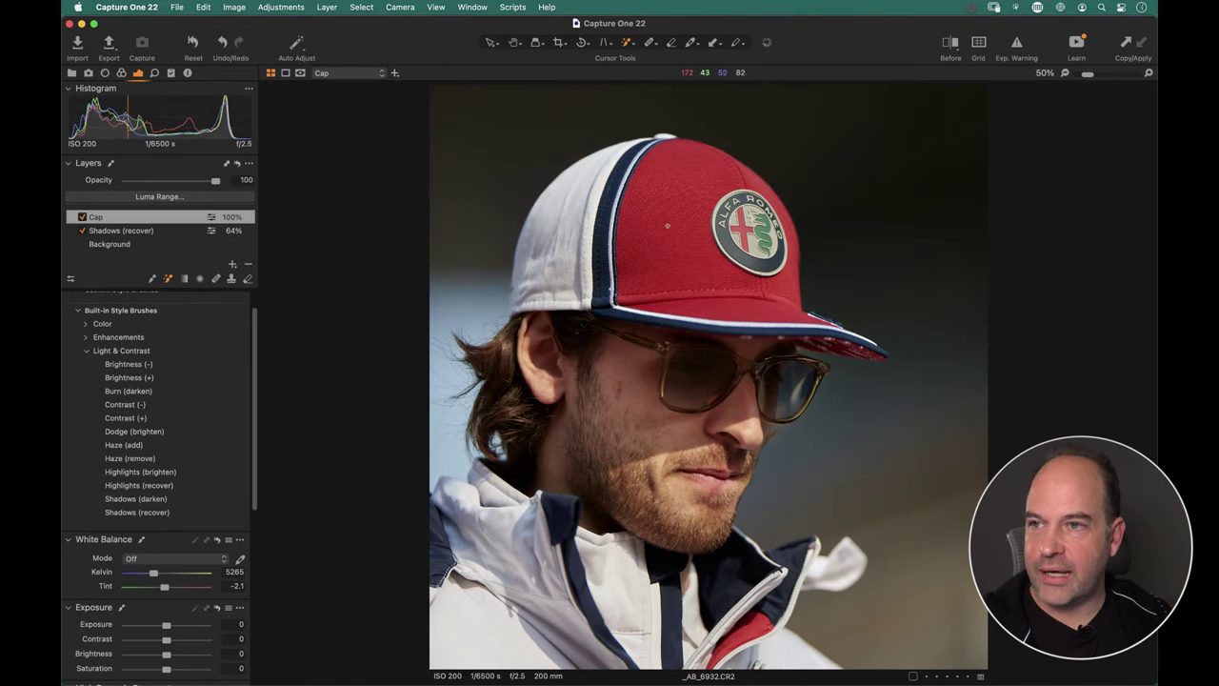
right_click(667, 225)
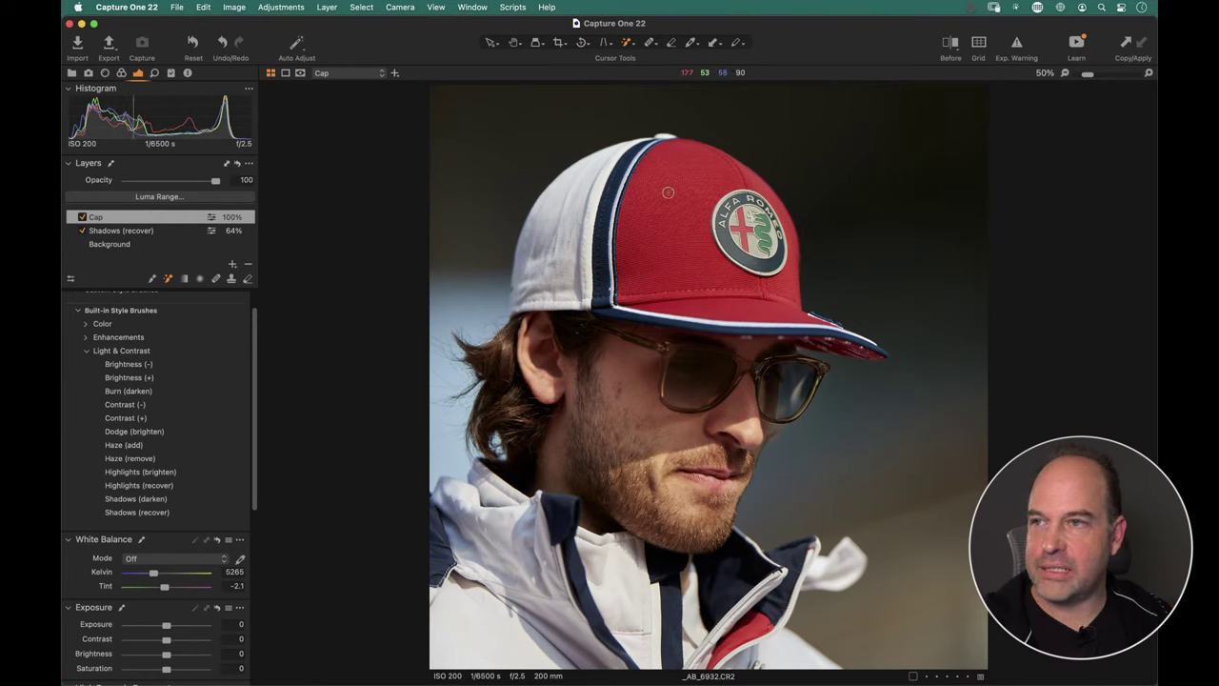
left_click(301, 72)
left_click(333, 80)
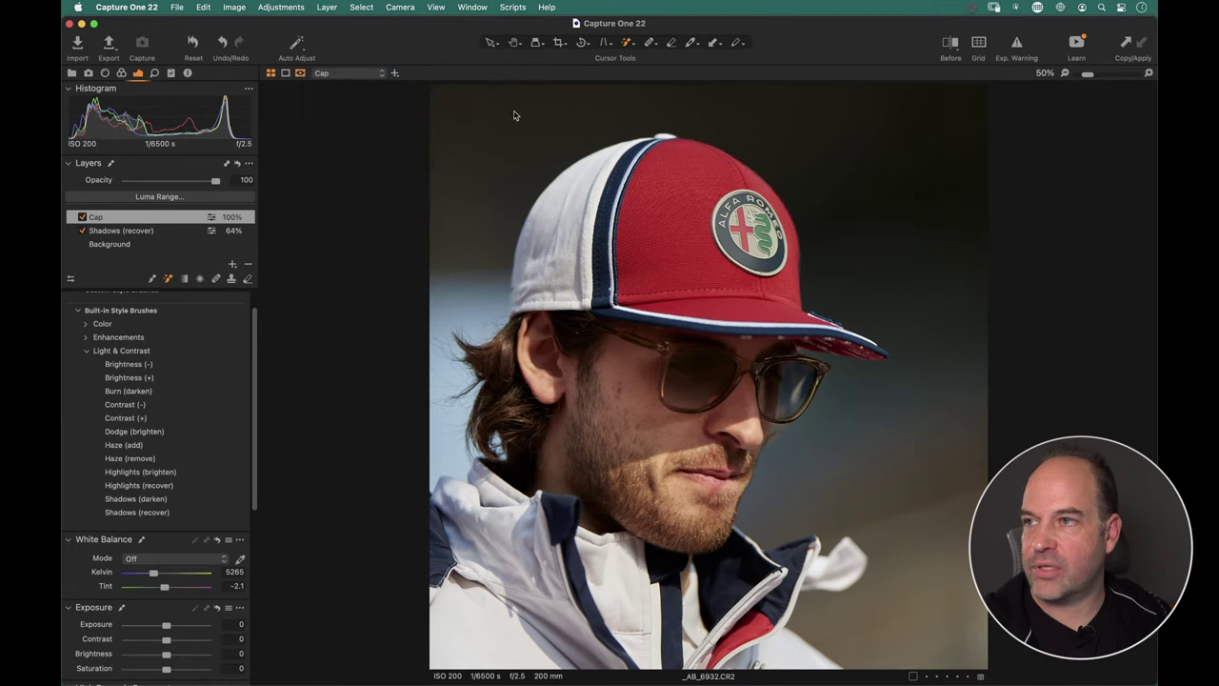
mouse_move(672, 179)
left_mouse_down()
mouse_move(663, 196)
mouse_move(680, 212)
left_mouse_up()
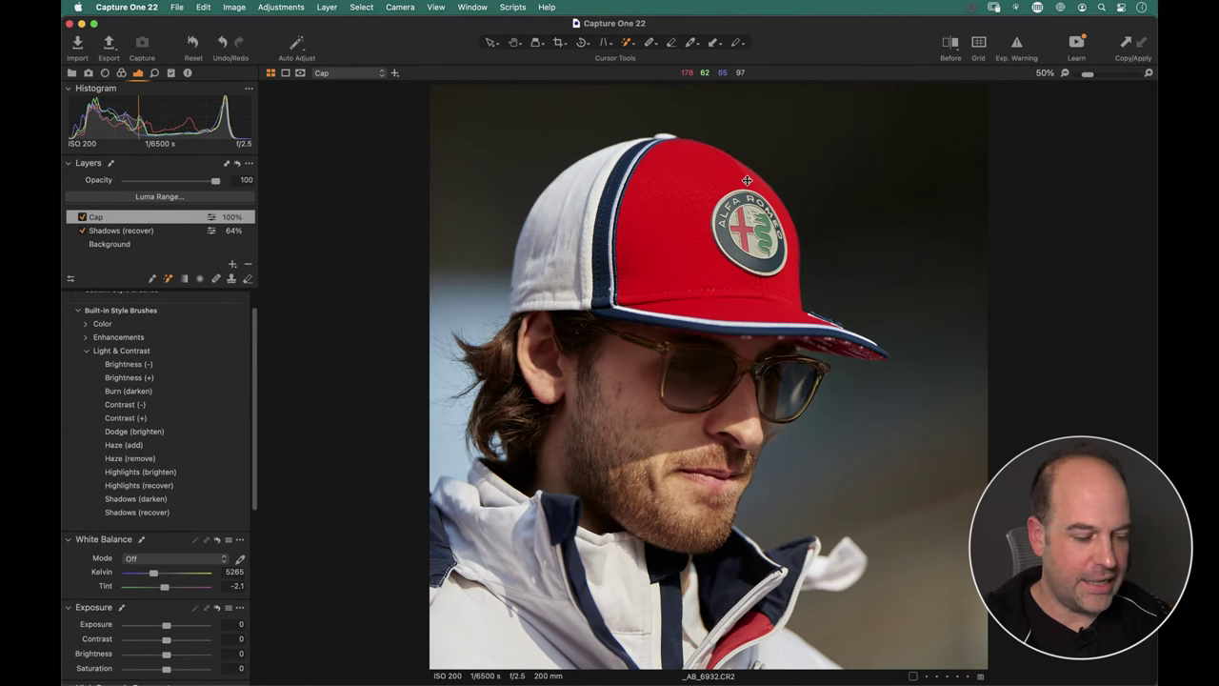
key("super+alt+0")
left_click(893, 265)
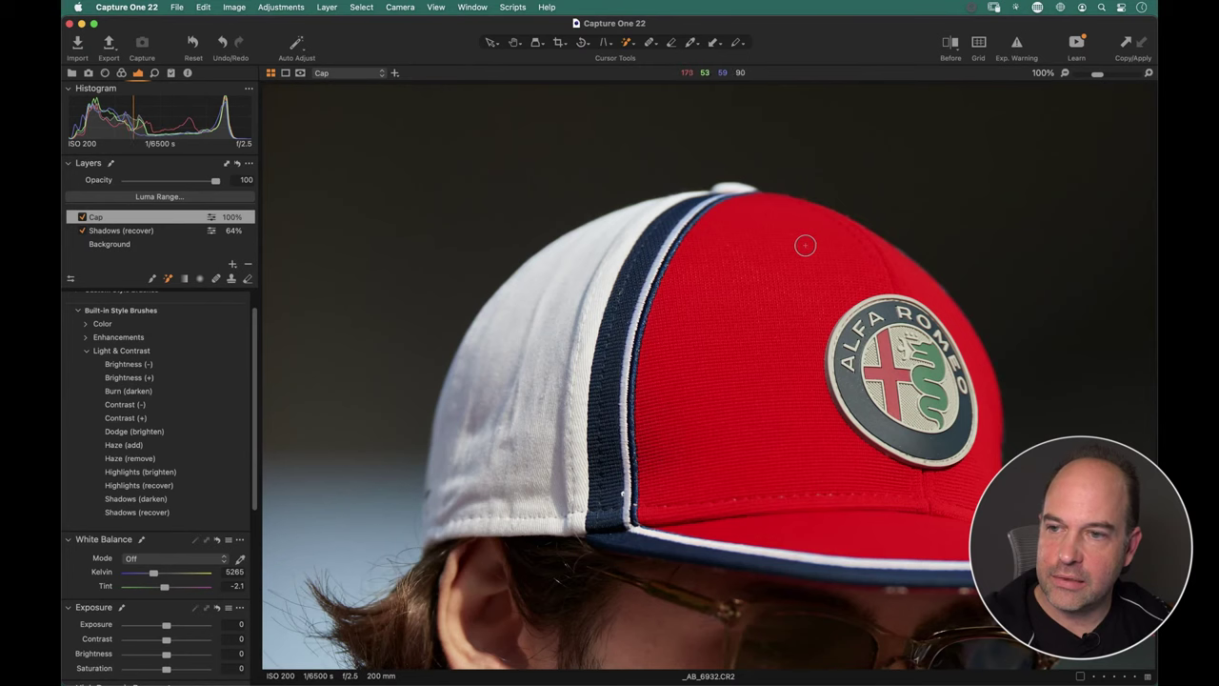
key("super+0")
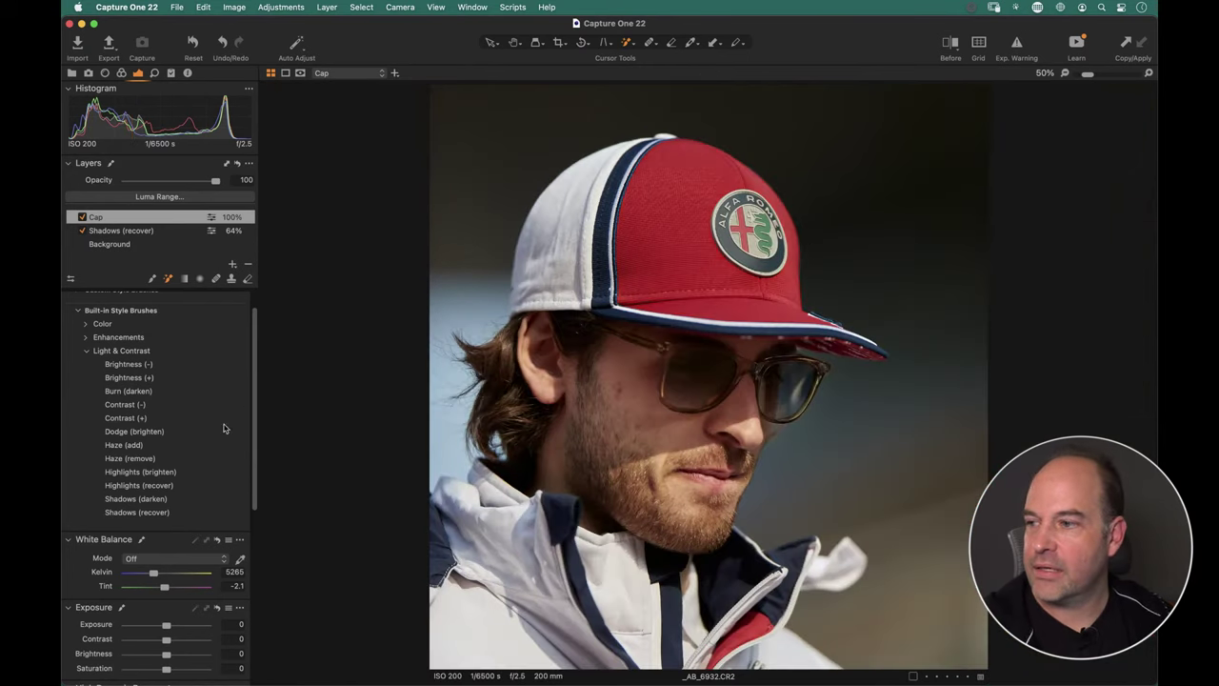
Lower the Cap layer's Exposure to -0.45 and inspect the face at 100%.
scroll(143, 524, "down", 5)
left_click_drag(169, 474, 171, 515)
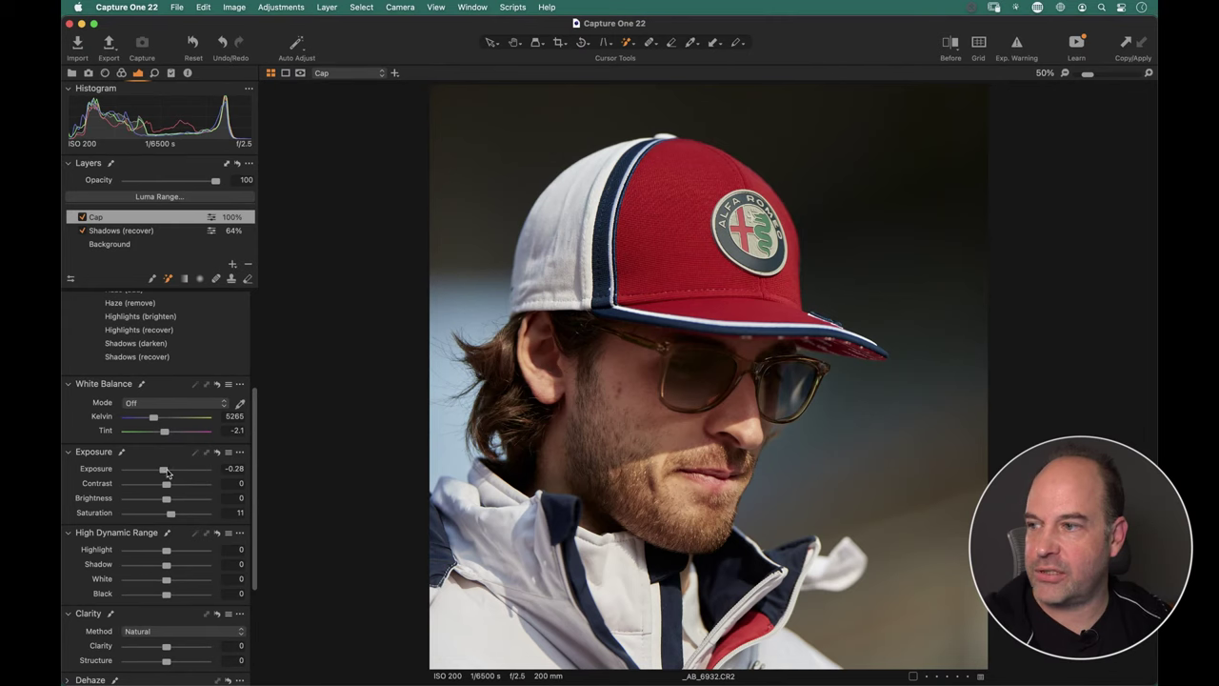
left_click_drag(164, 472, 161, 472)
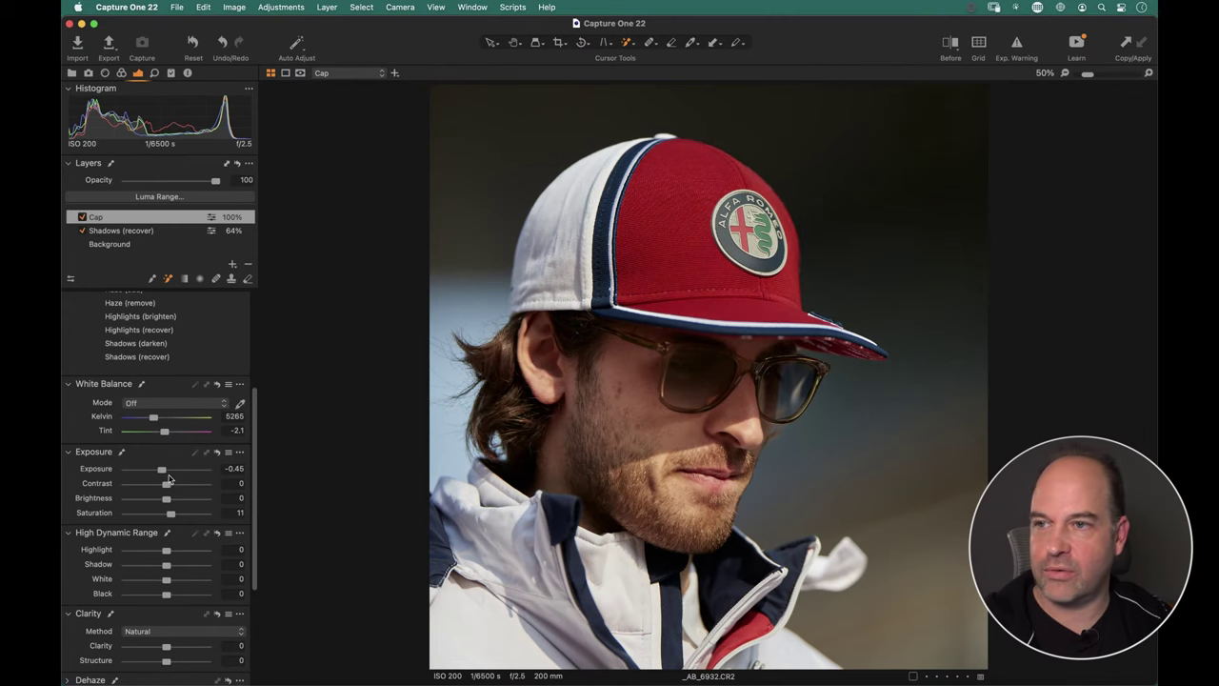
key("h")
left_click(690, 357)
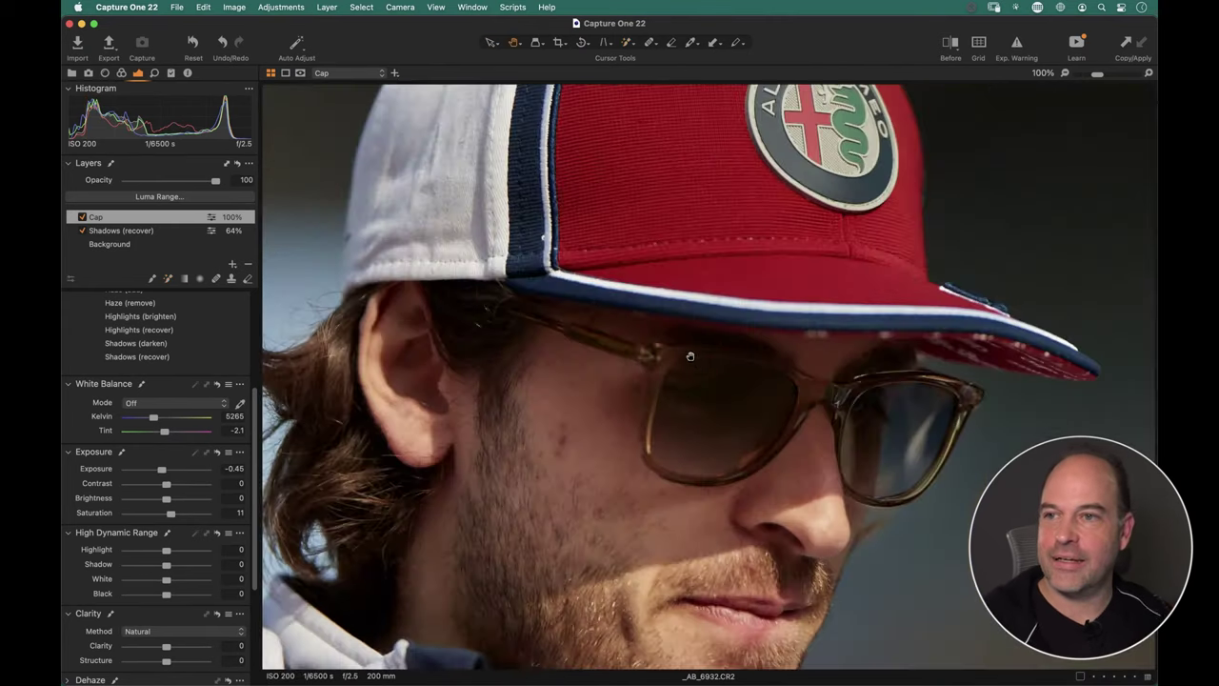
left_click(726, 330)
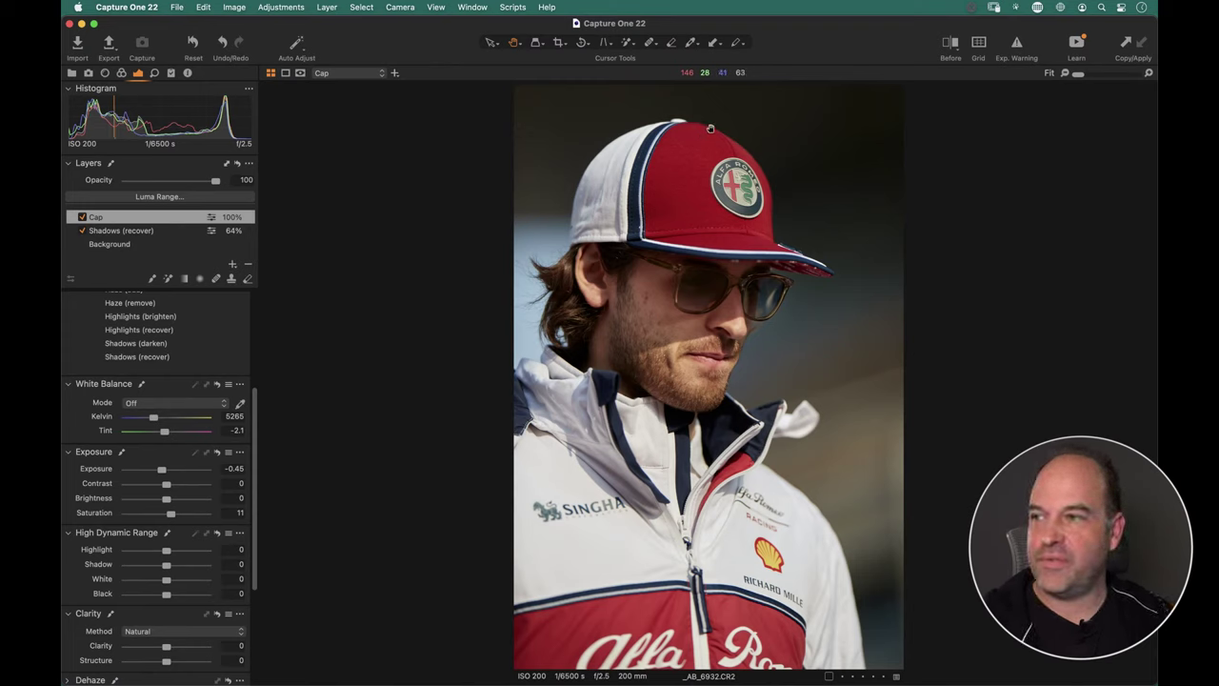
Add a new layer with a rotated, enlarged radial gradient mask on the photo.
left_click(232, 266)
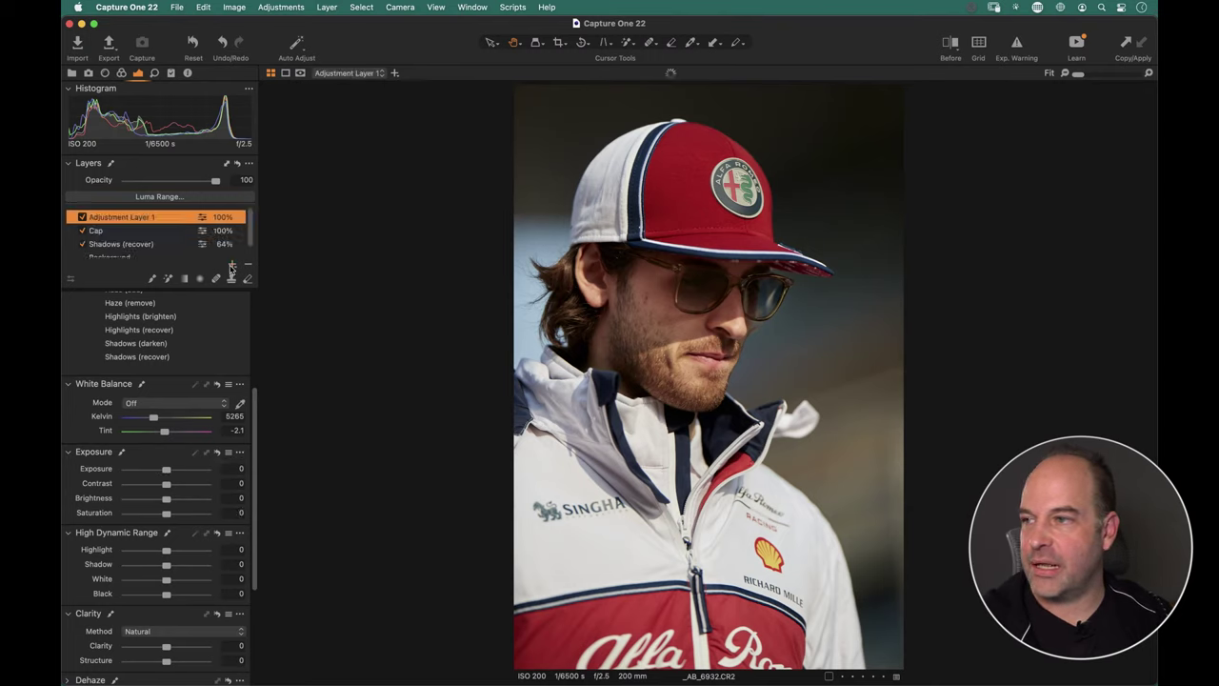
left_click(201, 280)
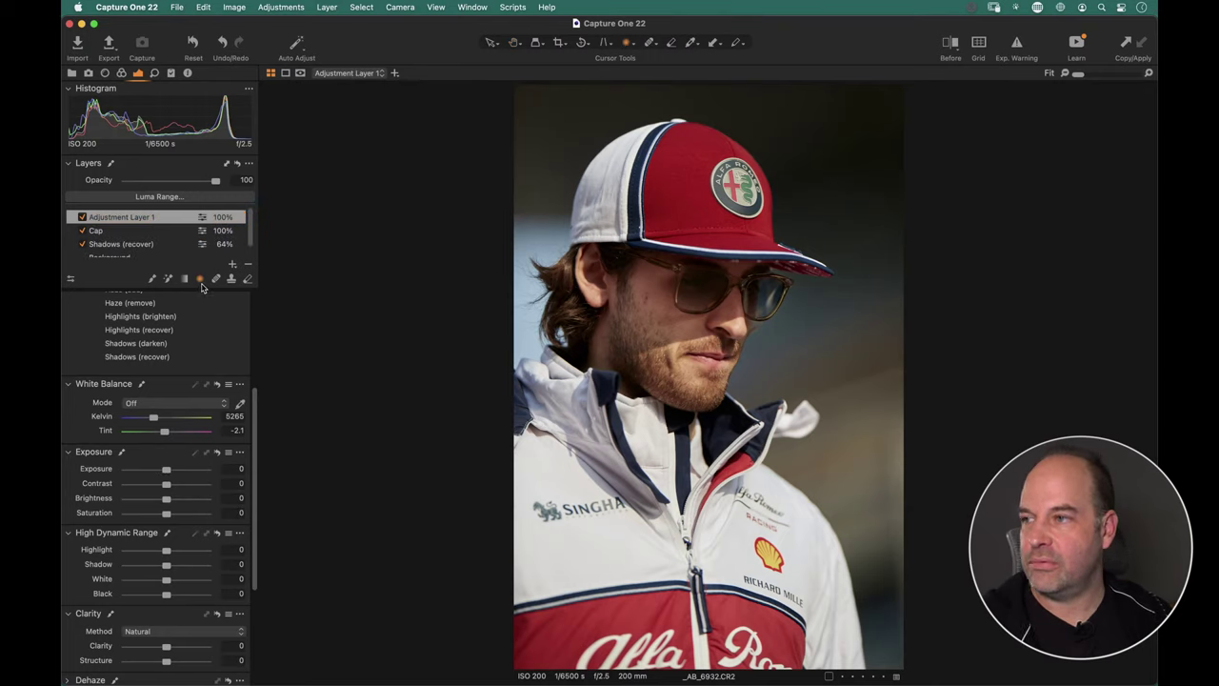
left_click_drag(656, 365, 633, 483)
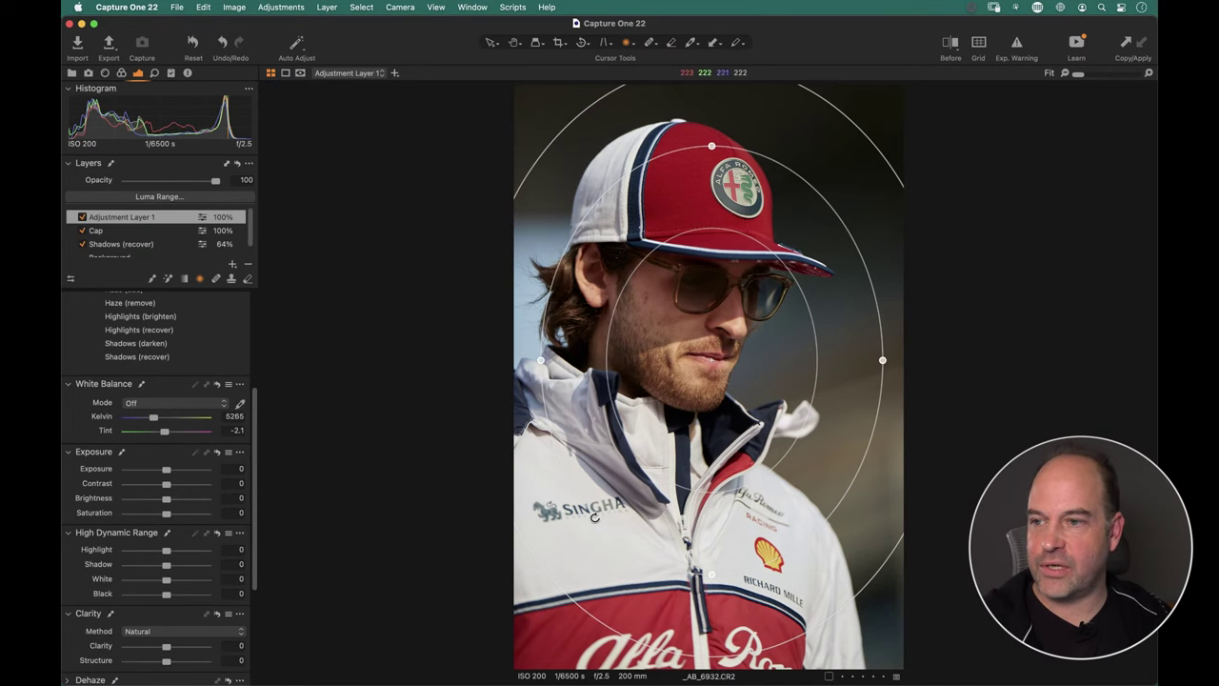
left_click_drag(594, 517, 561, 468)
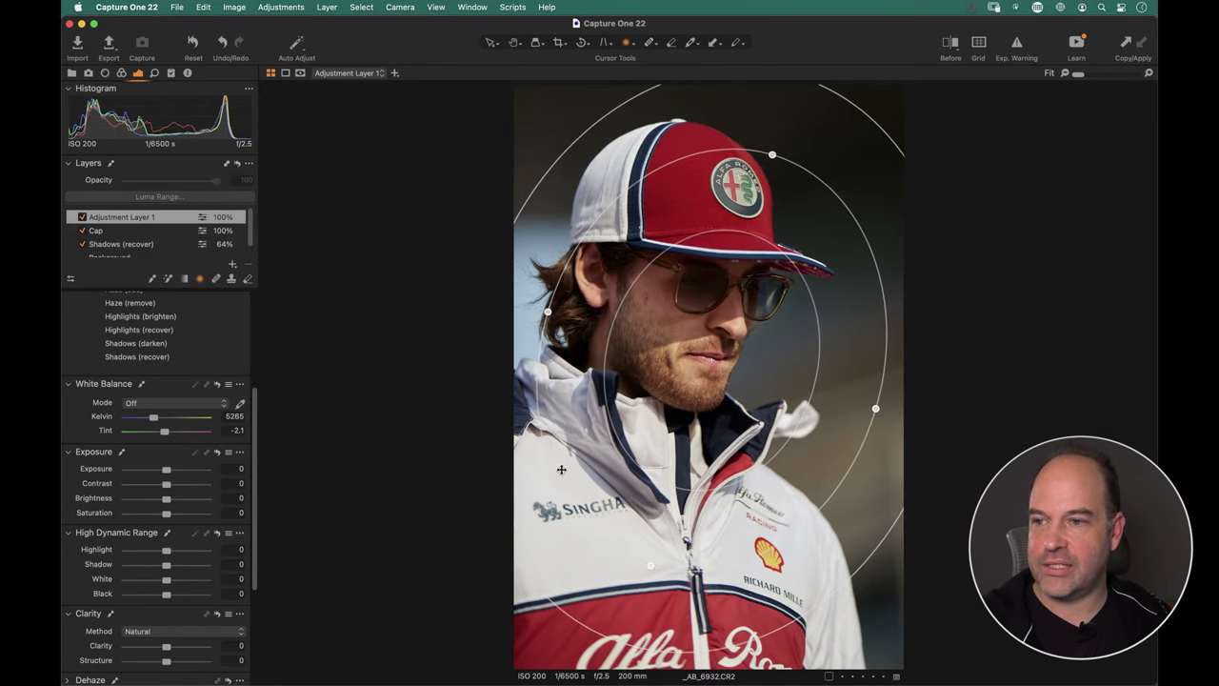
left_click_drag(562, 612, 546, 631)
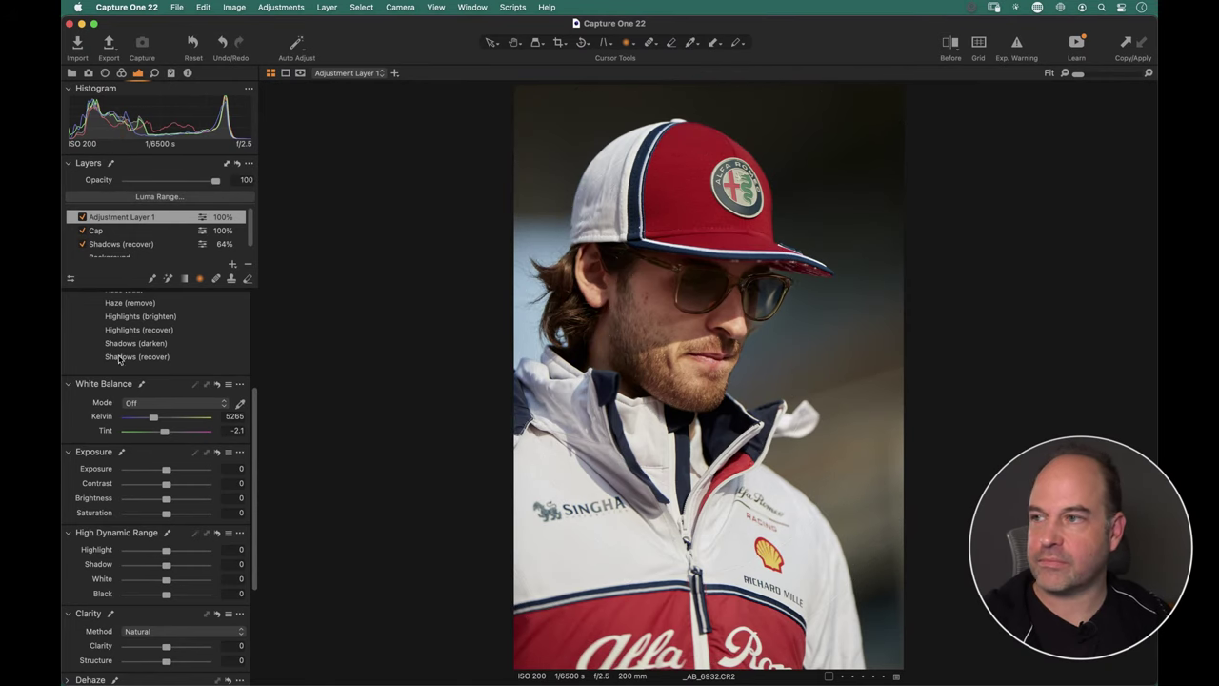
Set Brightness to -30, redraw the gradient from the right side, and compare on/off.
left_click_drag(166, 499, 143, 504)
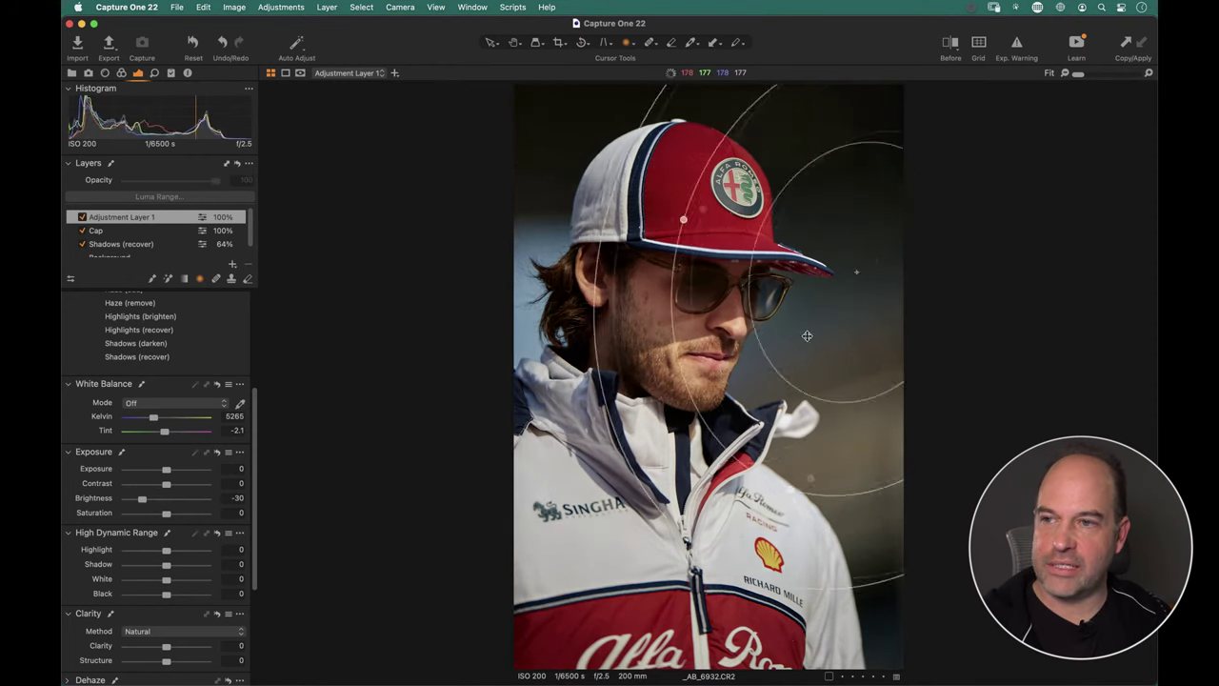
left_click_drag(806, 335, 645, 417)
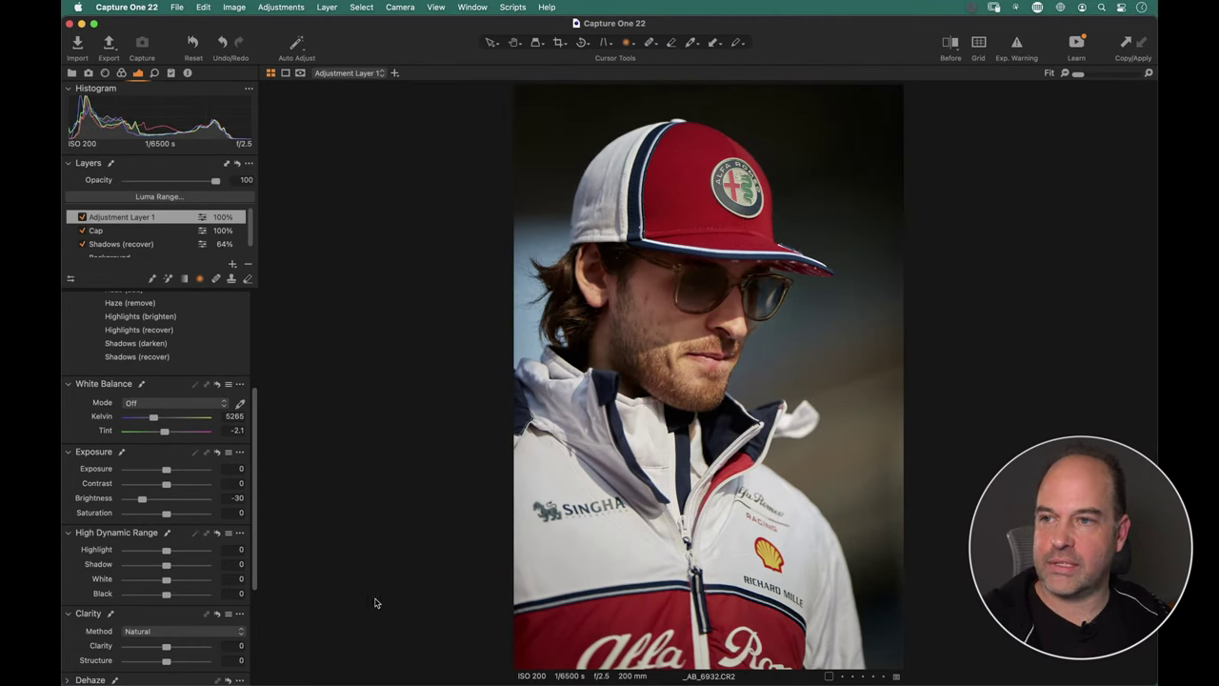
left_click(82, 218)
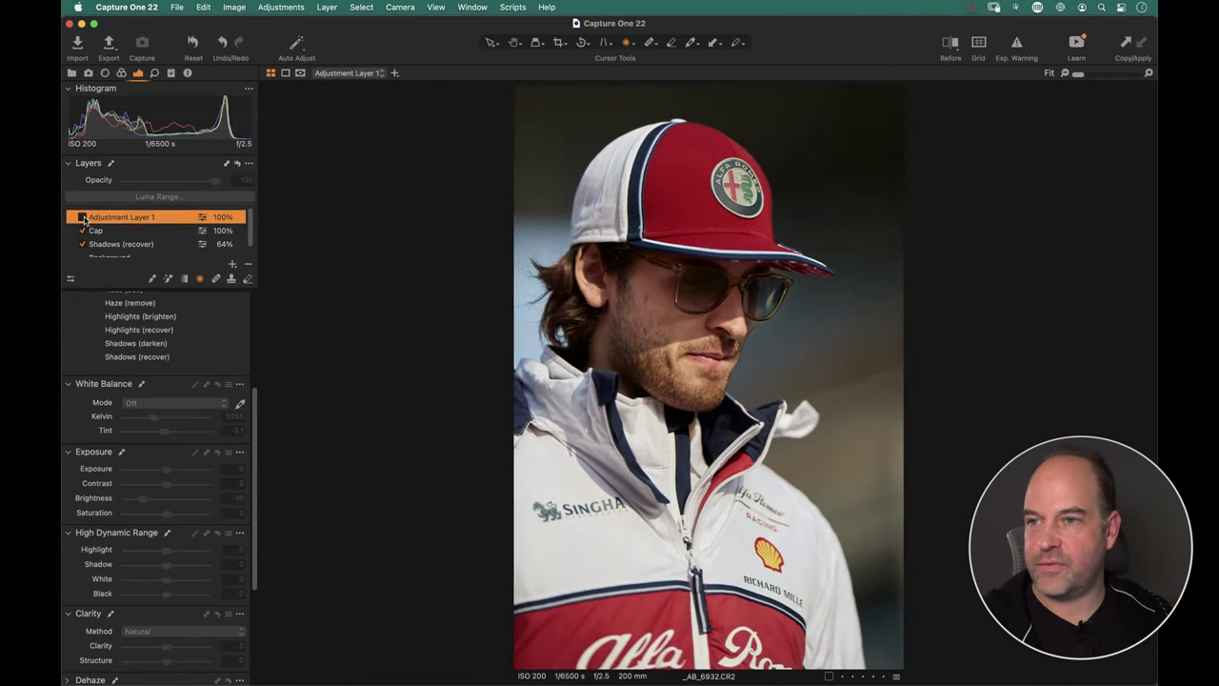
left_click(83, 218)
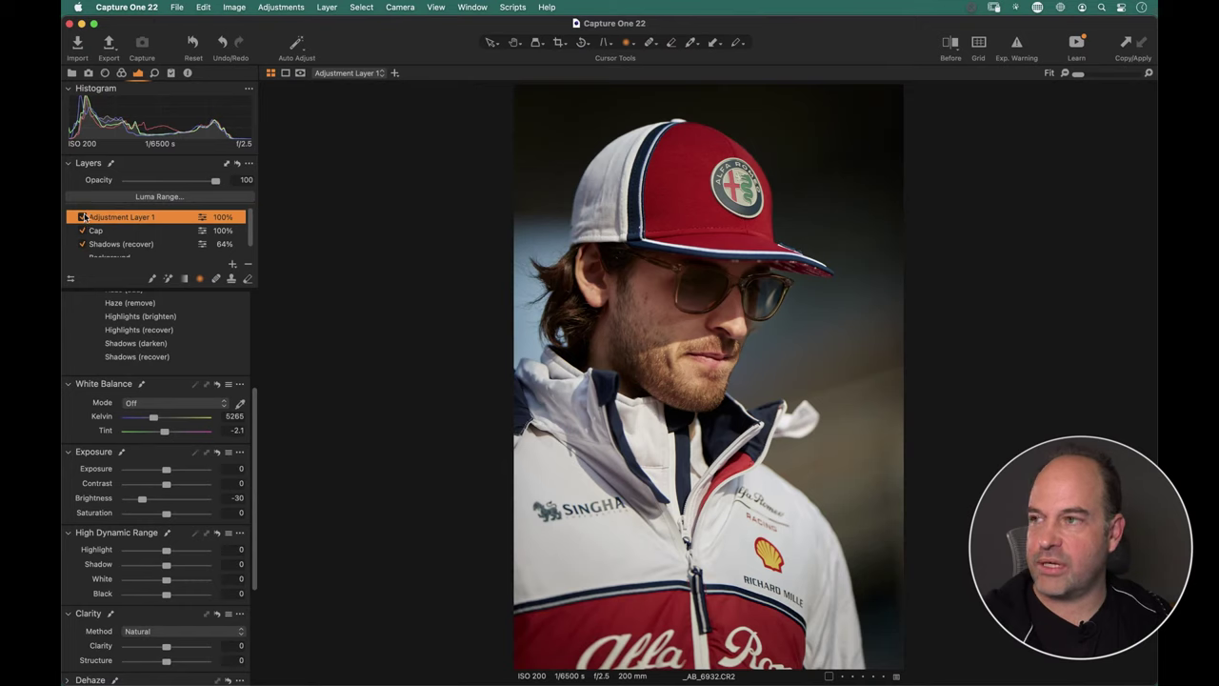
left_click(950, 43)
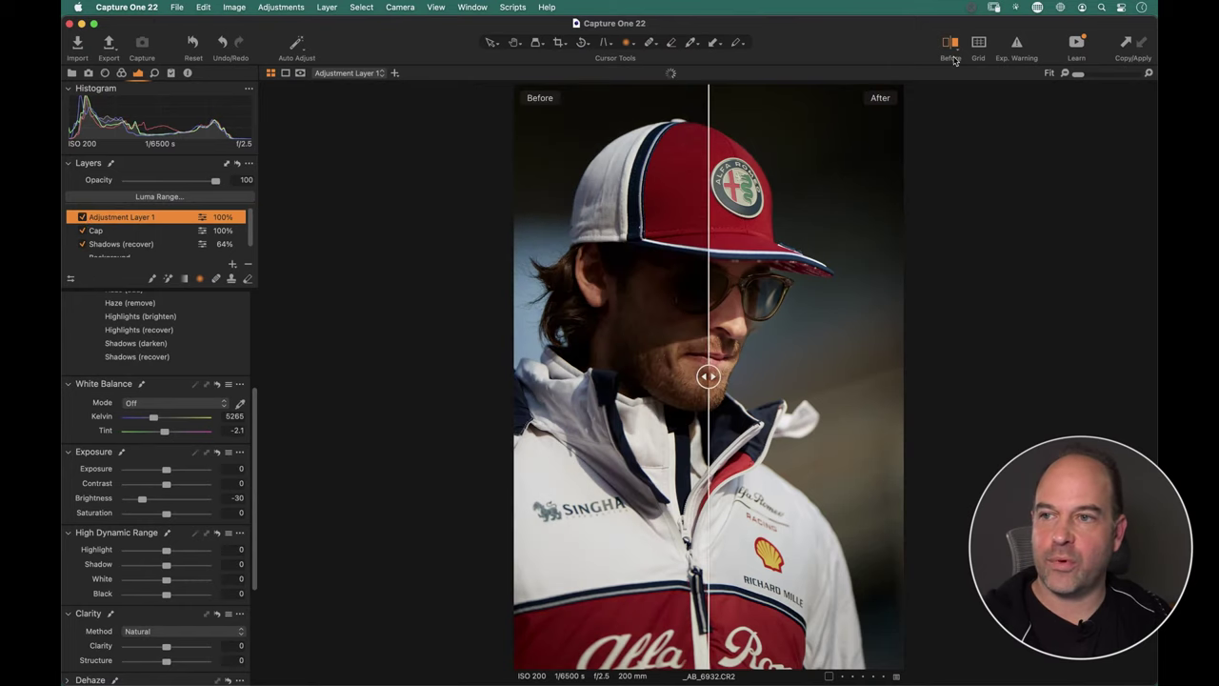
mouse_move(709, 376)
left_mouse_down()
mouse_move(1007, 337)
mouse_move(838, 372)
mouse_move(392, 414)
mouse_move(775, 373)
mouse_move(708, 376)
left_mouse_up()
left_click(952, 41)
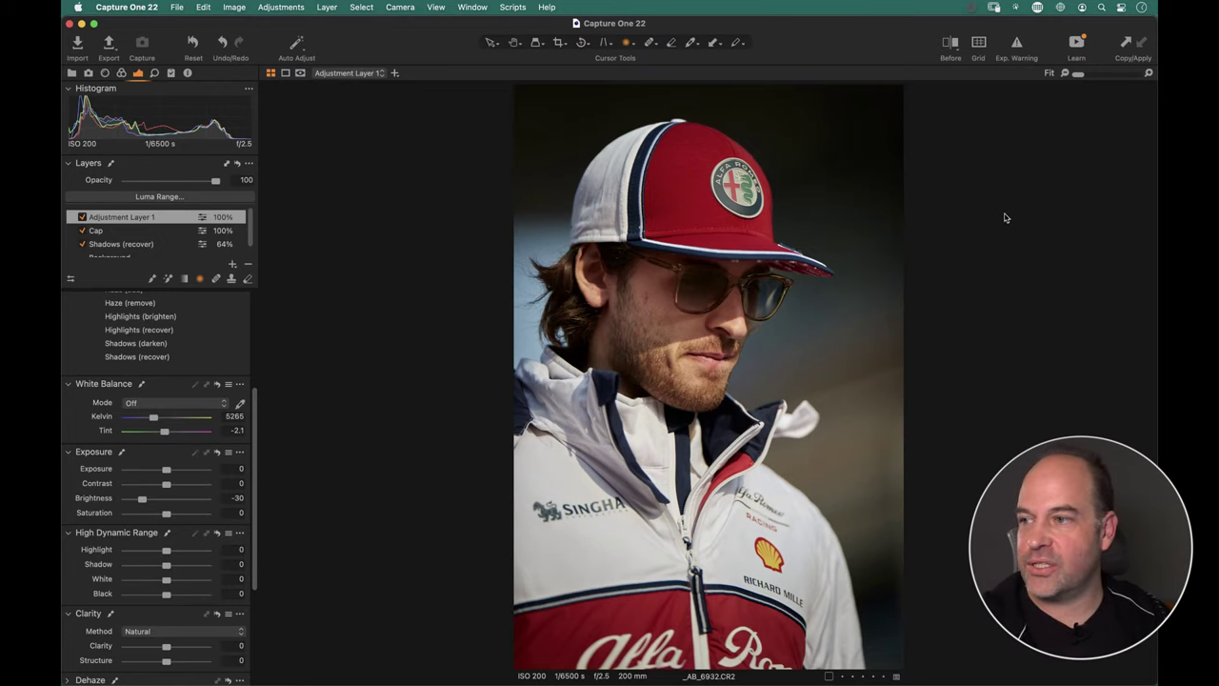
scroll(254, 406, "up", 5)
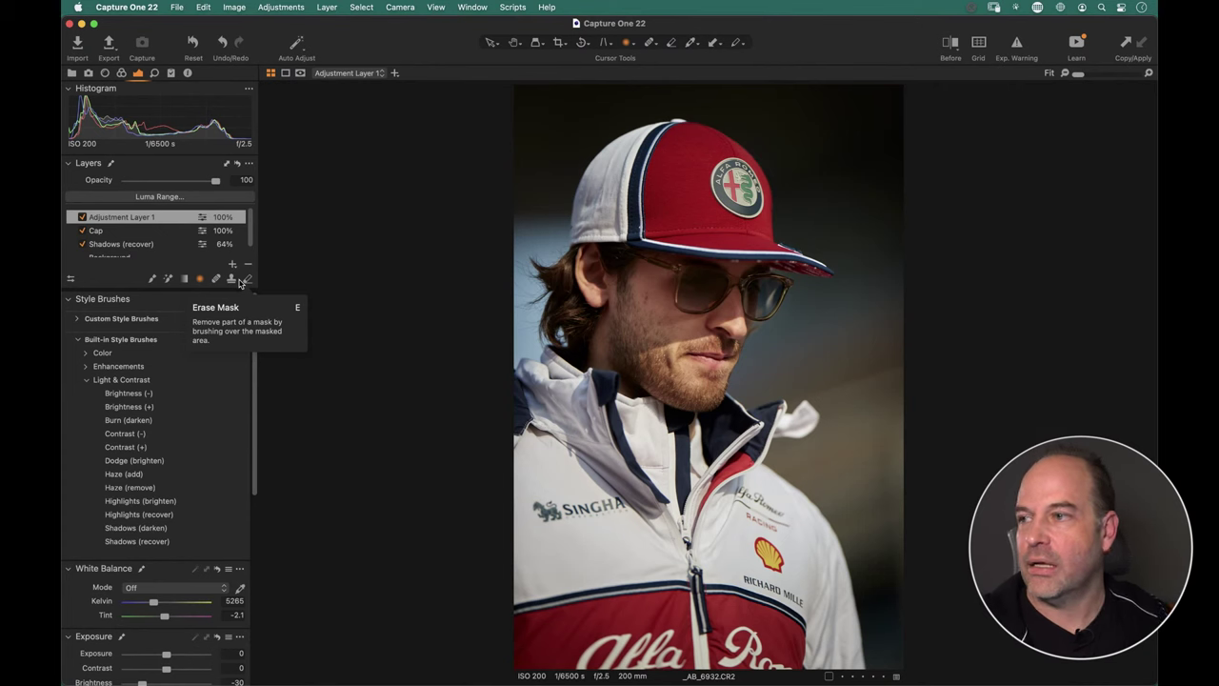
Open MAB_5964.CR2 from the thumbnail grid and delete its Dodge and Burn layers.
key("super+alt+v")
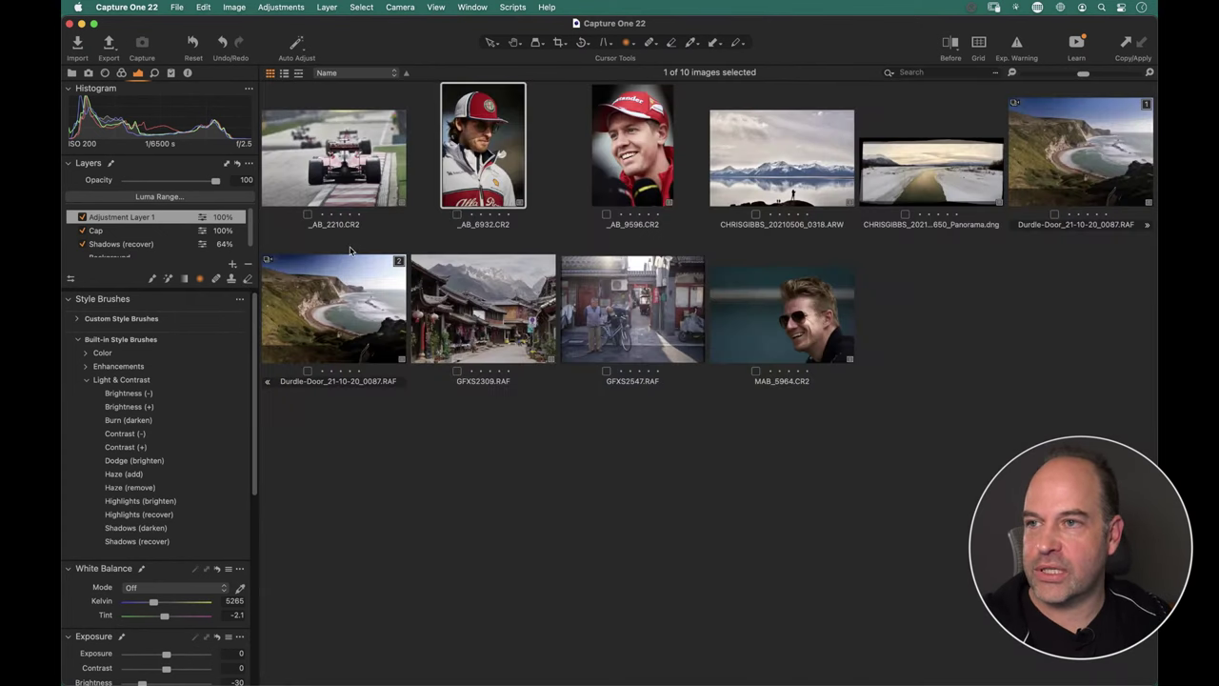
left_click(776, 347)
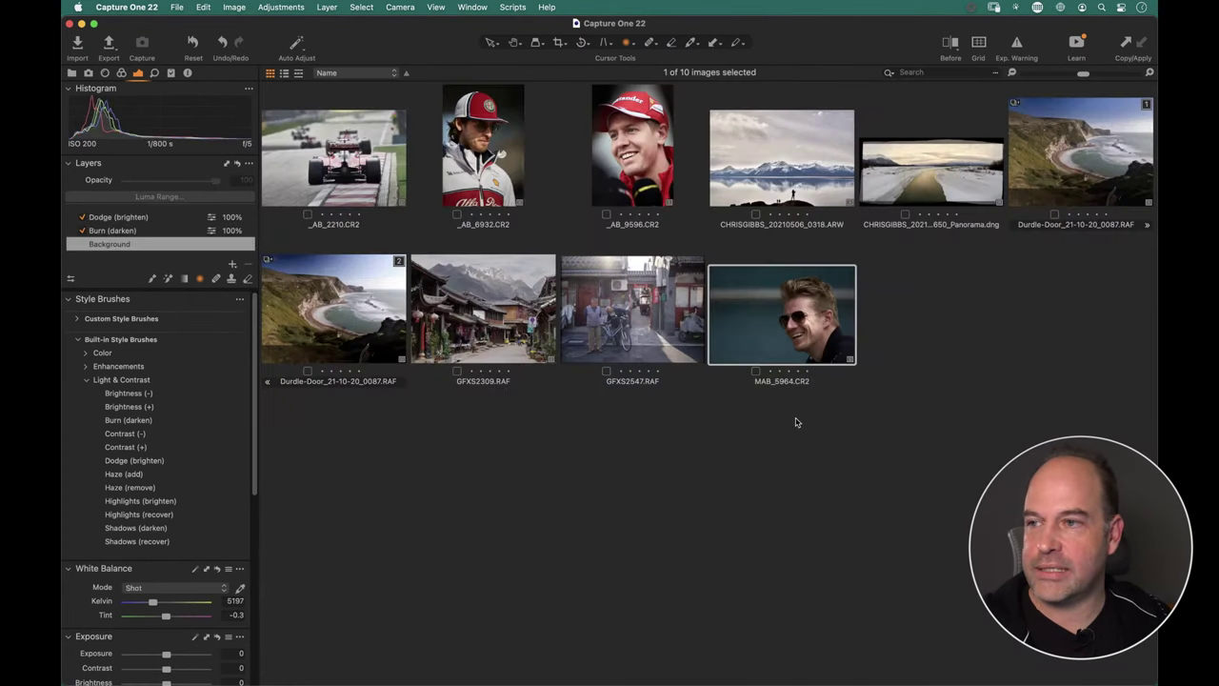
double_click(797, 362)
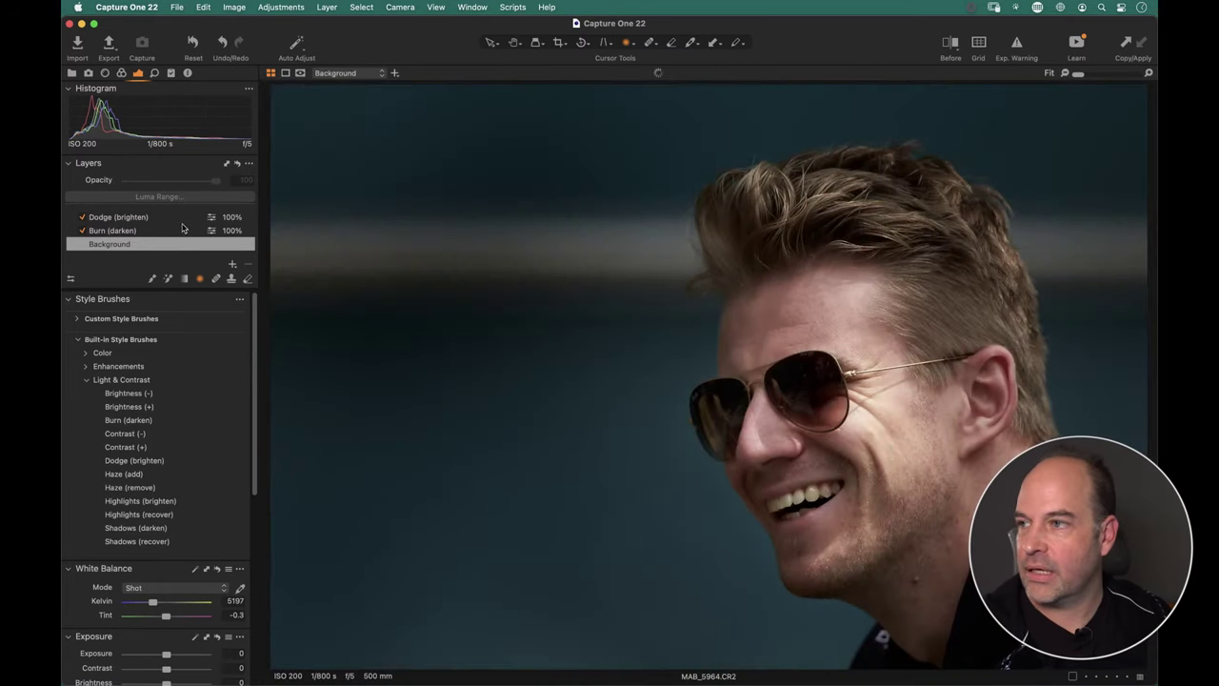
key("super+r")
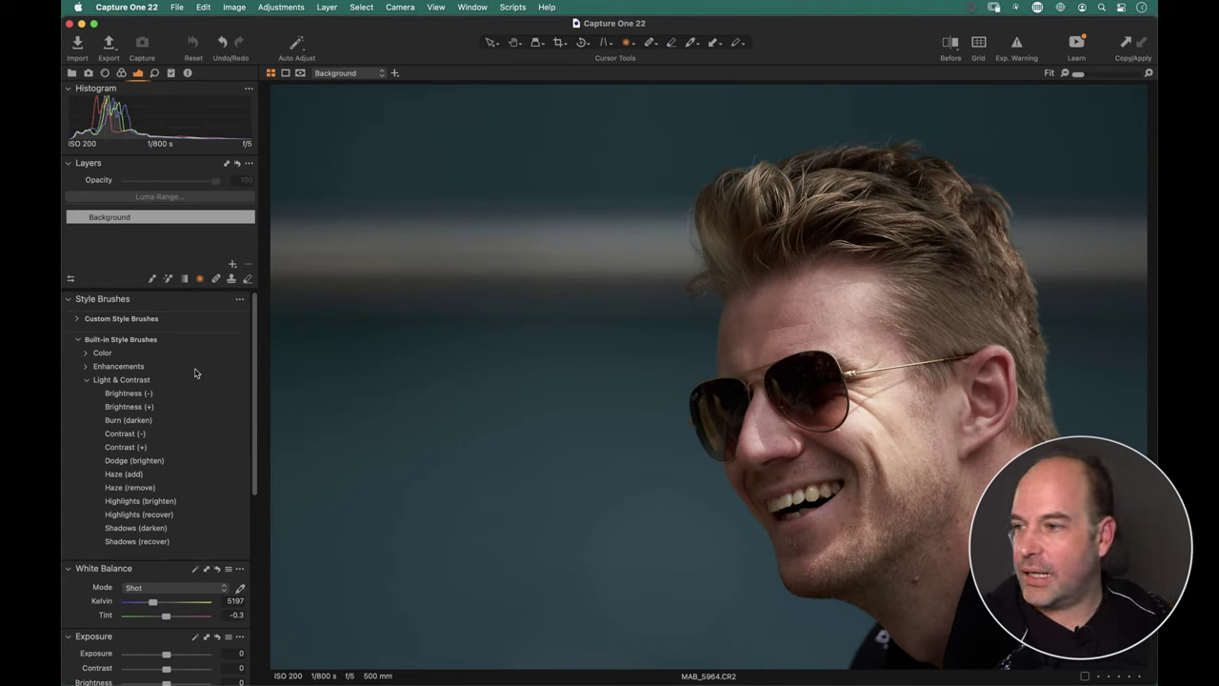
Brighten both sunglasses lenses with a smaller Dodge (brighten) style brush.
left_click(146, 462)
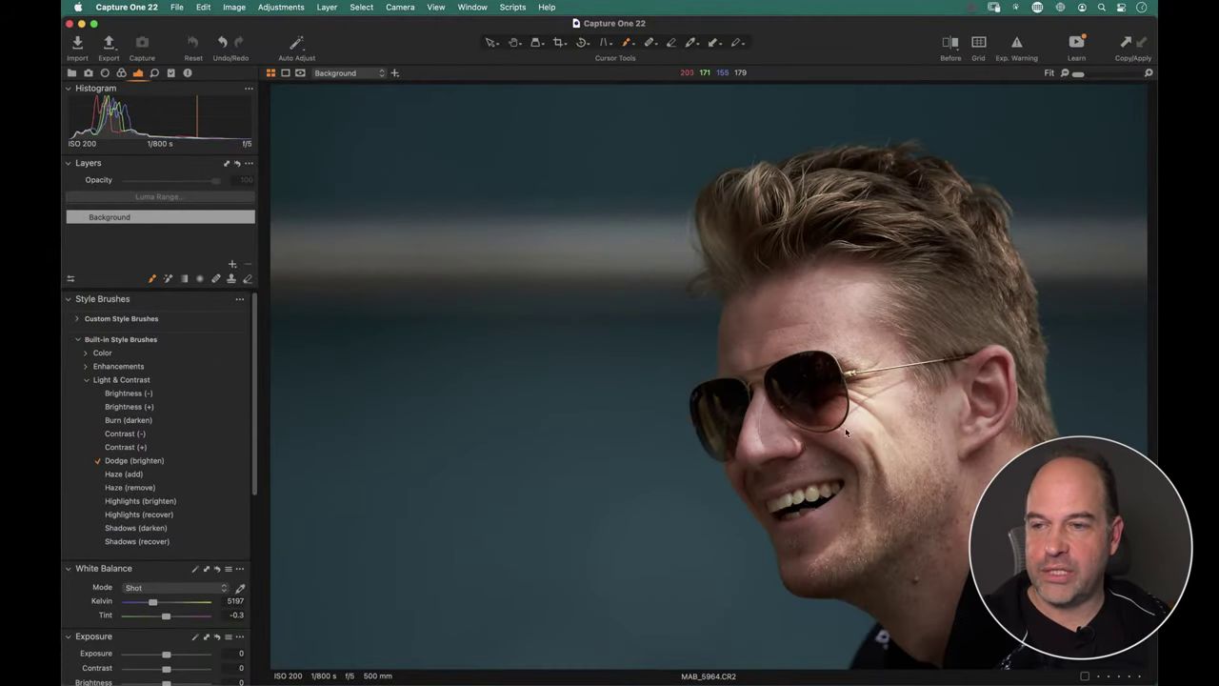
right_click(846, 437)
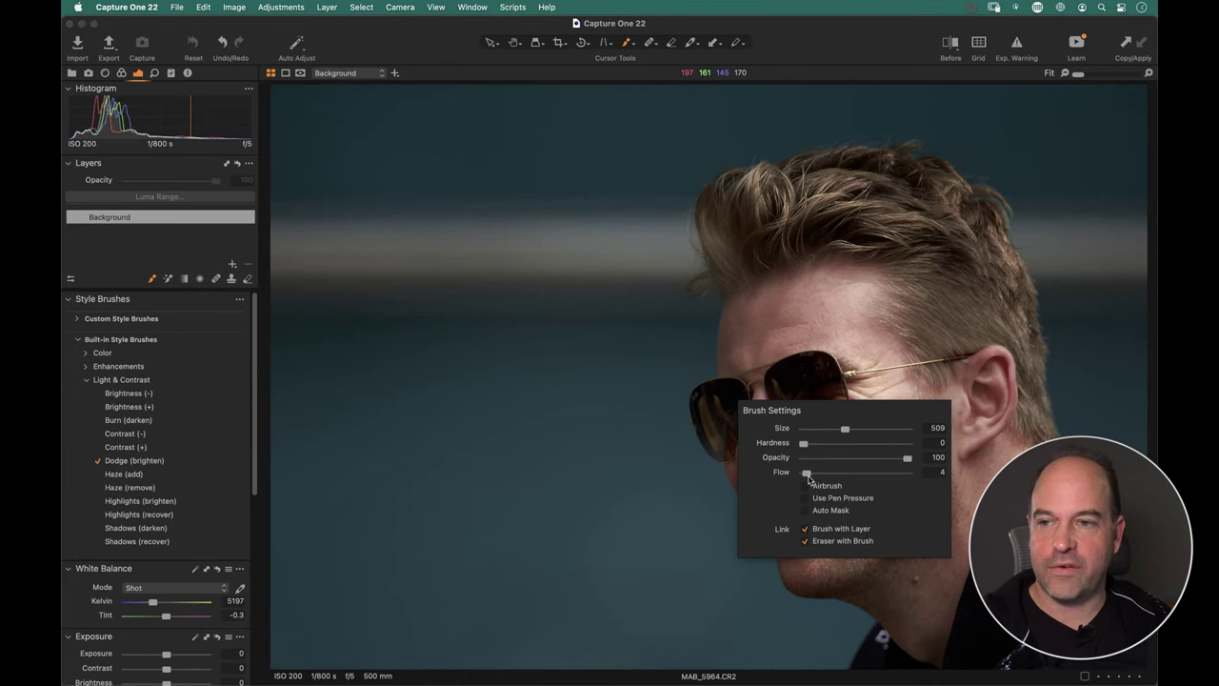
right_click(819, 315)
mouse_move(819, 315)
left_mouse_down()
mouse_move(757, 333)
mouse_move(735, 446)
mouse_move(825, 553)
left_mouse_up()
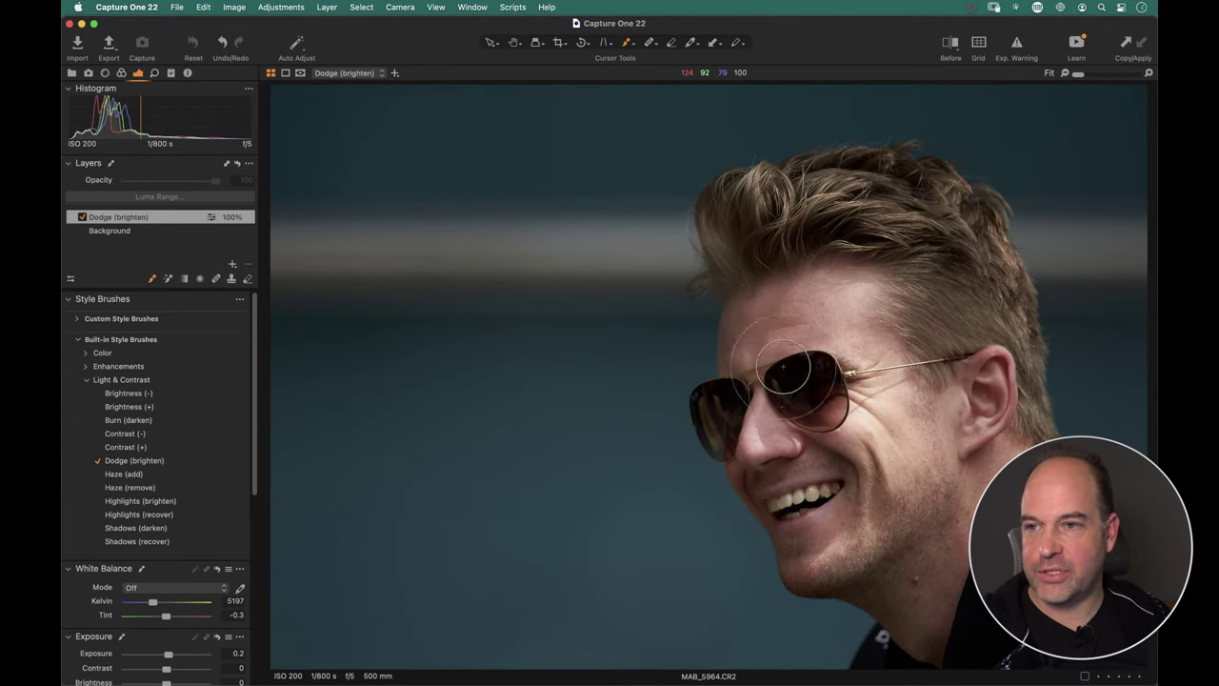
left_click_drag(782, 366, 779, 373)
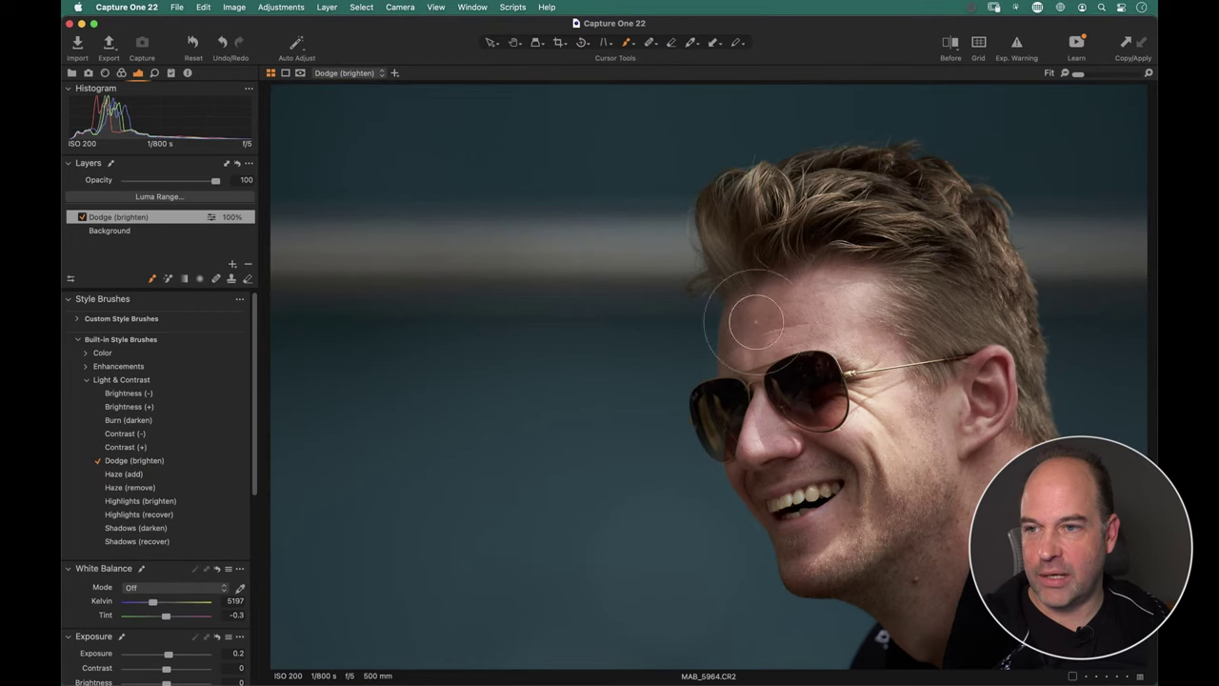
left_click_drag(713, 408, 717, 408)
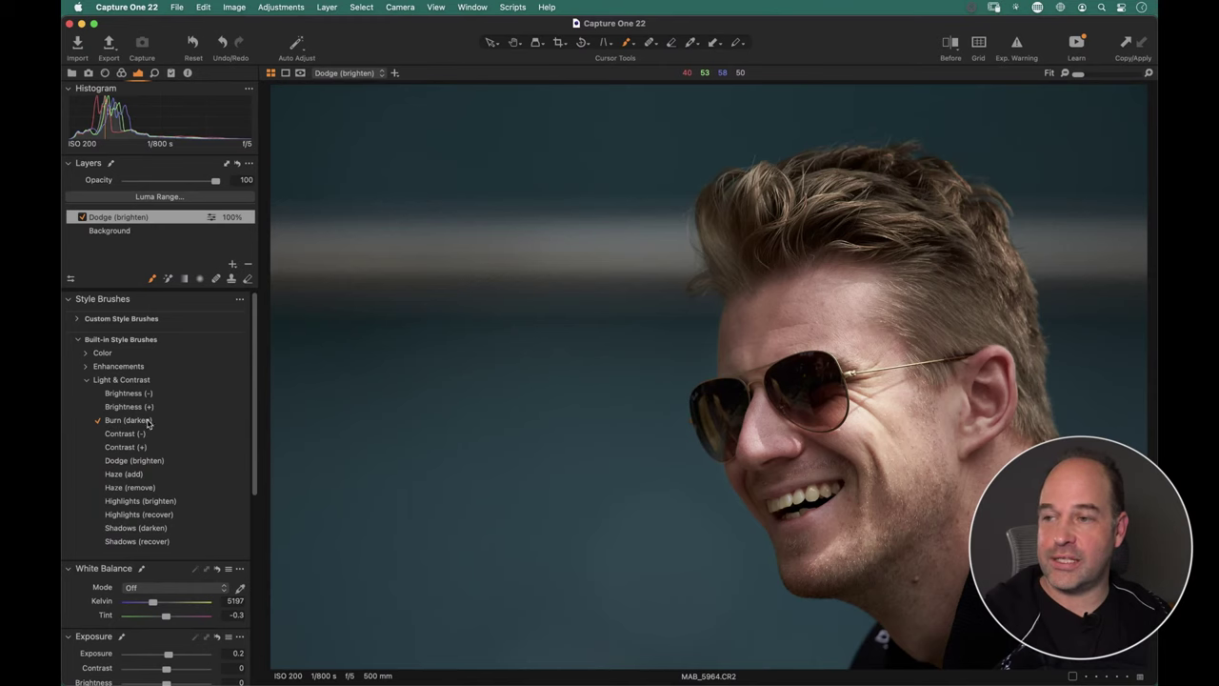
Enlarge the brush to size 919 and start a Burn (darken) layer.
right_click(508, 341)
mouse_move(504, 327)
left_mouse_down()
mouse_move(538, 326)
mouse_move(522, 327)
left_mouse_up()
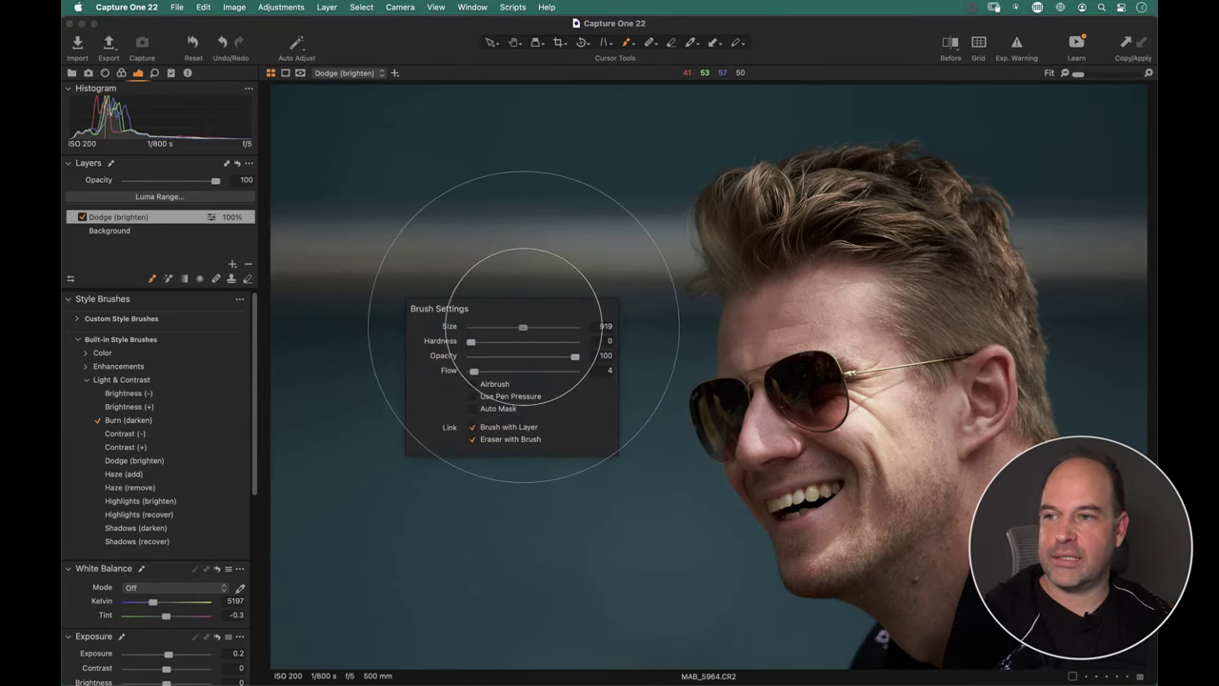
left_click(404, 152)
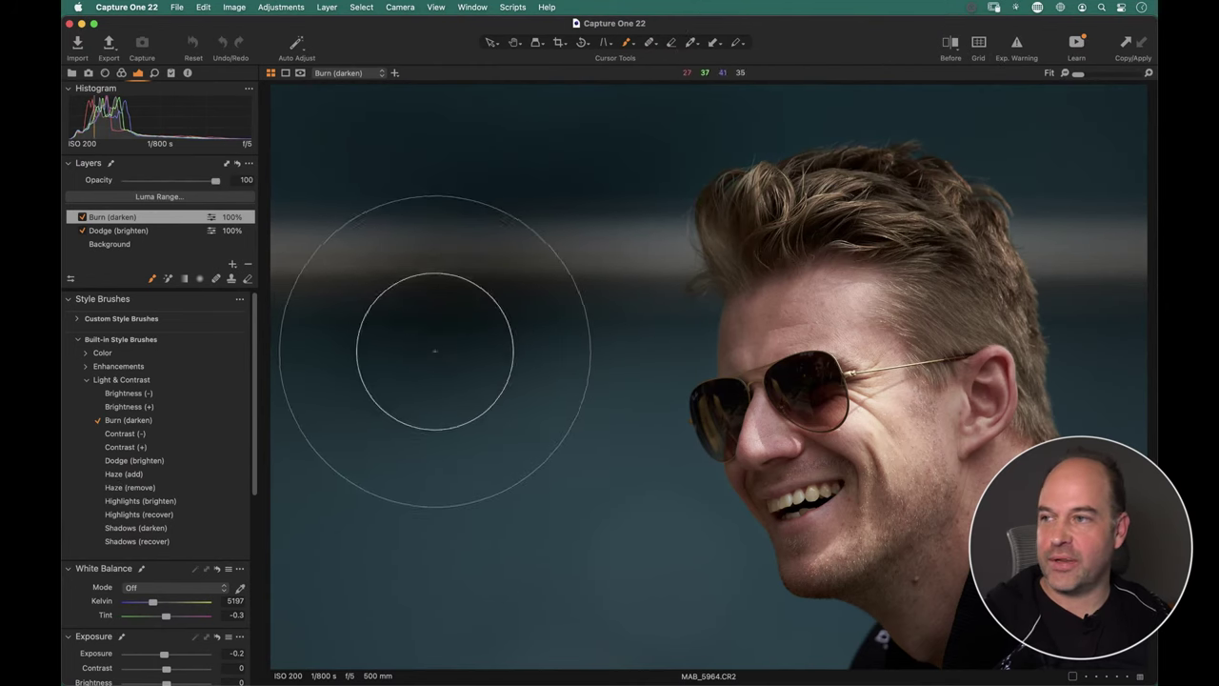
Lower the Burn (darken) layer's opacity and check the brush settings.
mouse_move(215, 181)
left_mouse_down()
mouse_move(96, 193)
mouse_move(177, 182)
left_mouse_up()
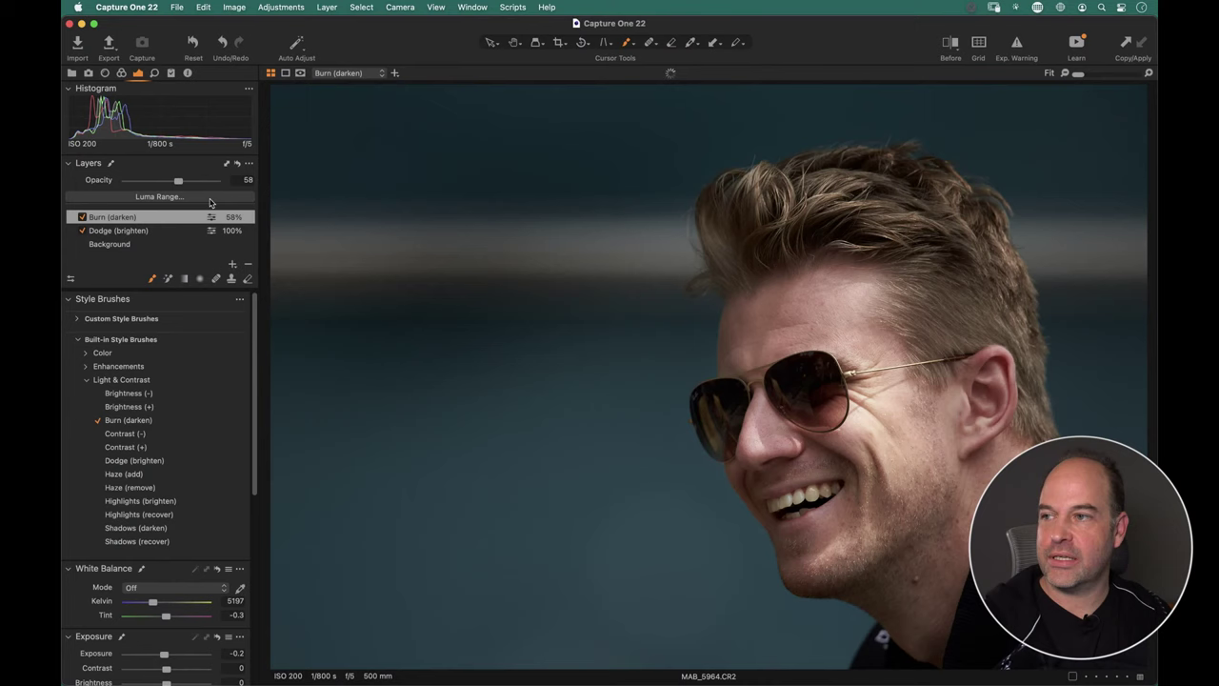
left_click(248, 278)
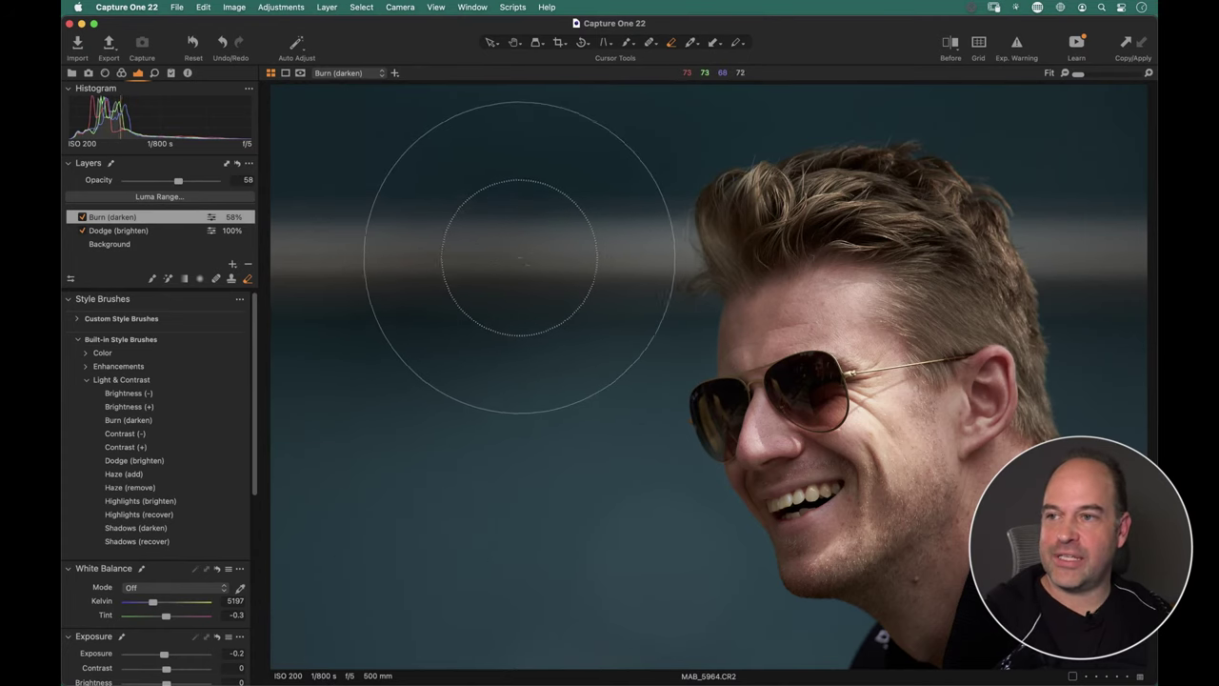
left_click(154, 279)
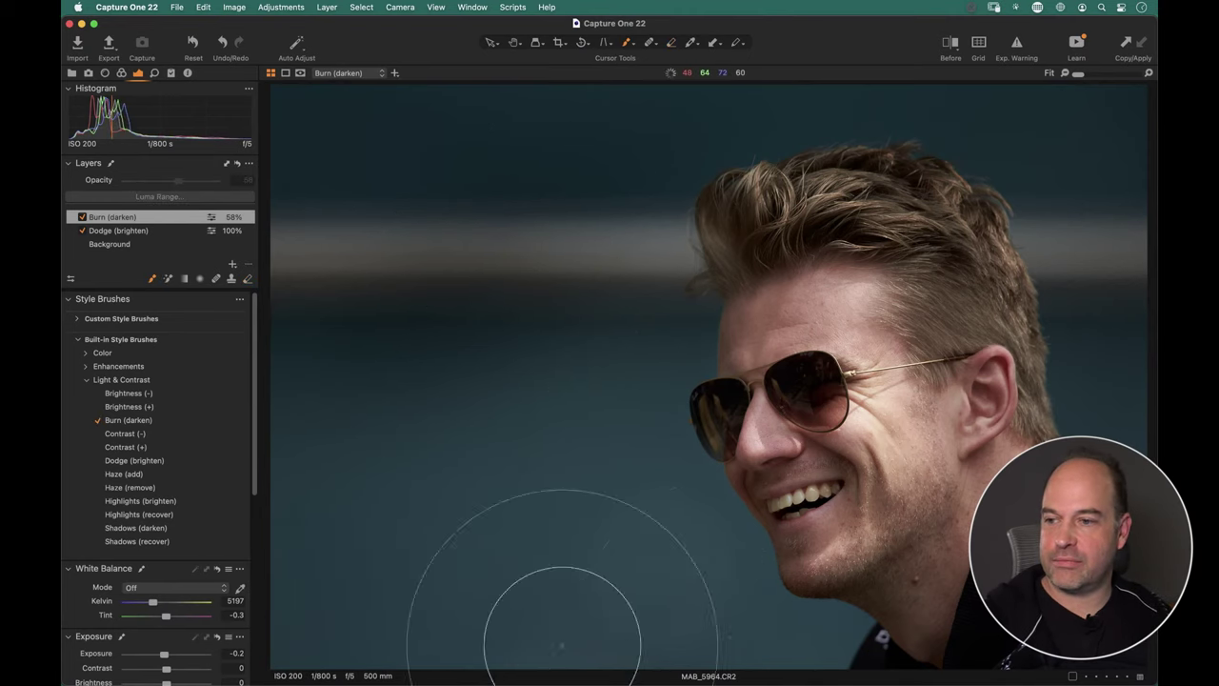
right_click(481, 310)
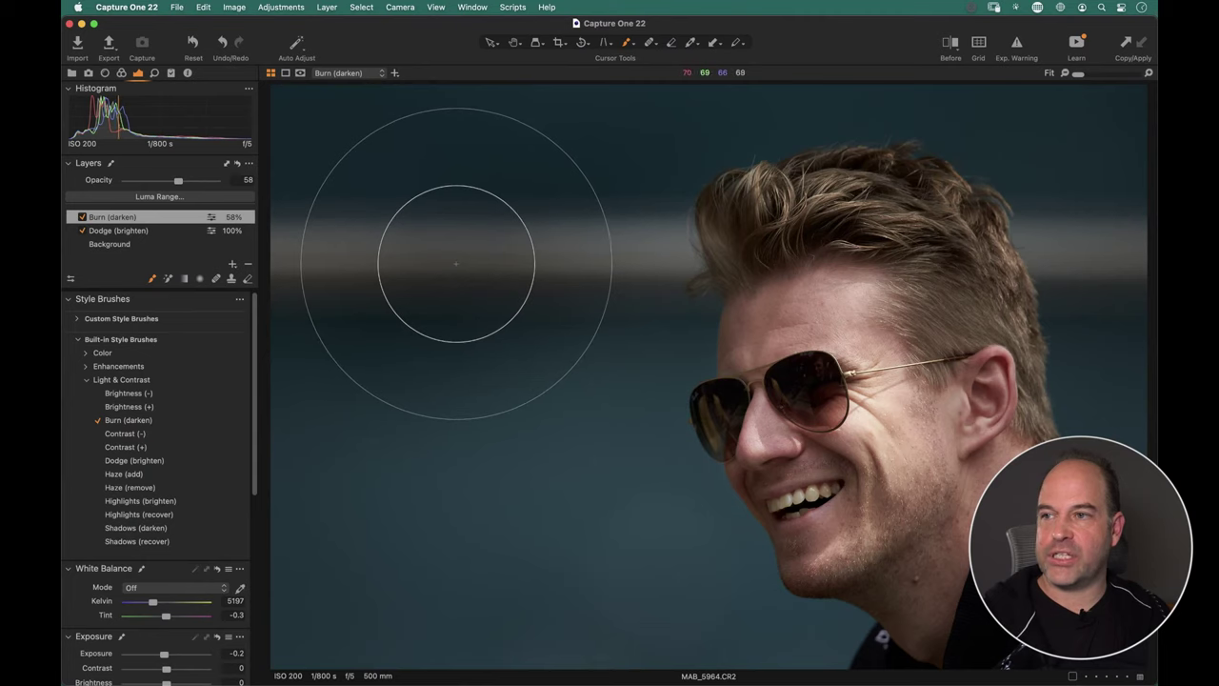
left_click(171, 233)
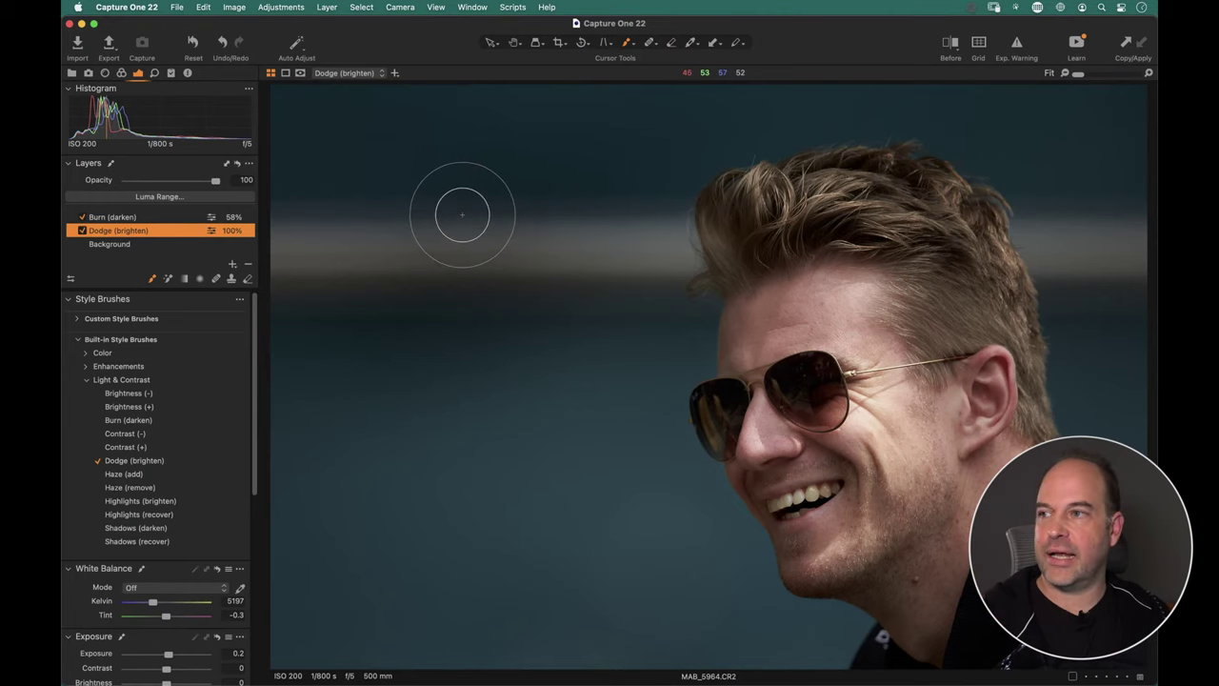
left_click(158, 217)
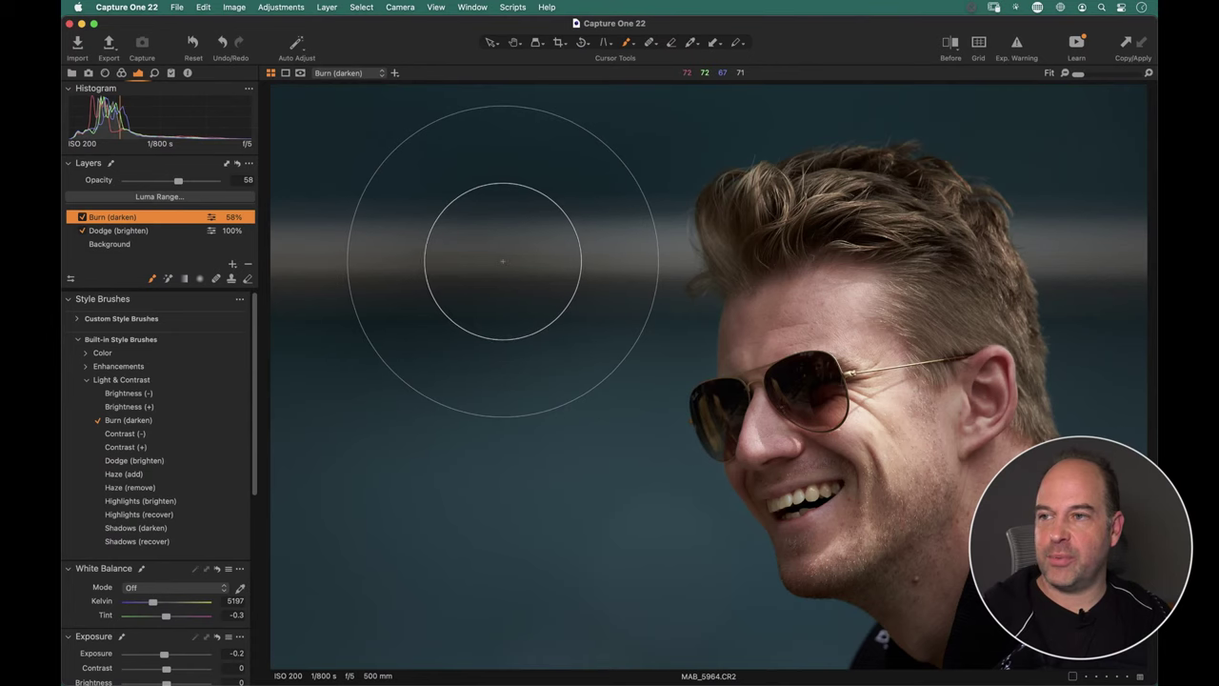
Erase the burn effect from the left background and the face and temple.
left_click(246, 280)
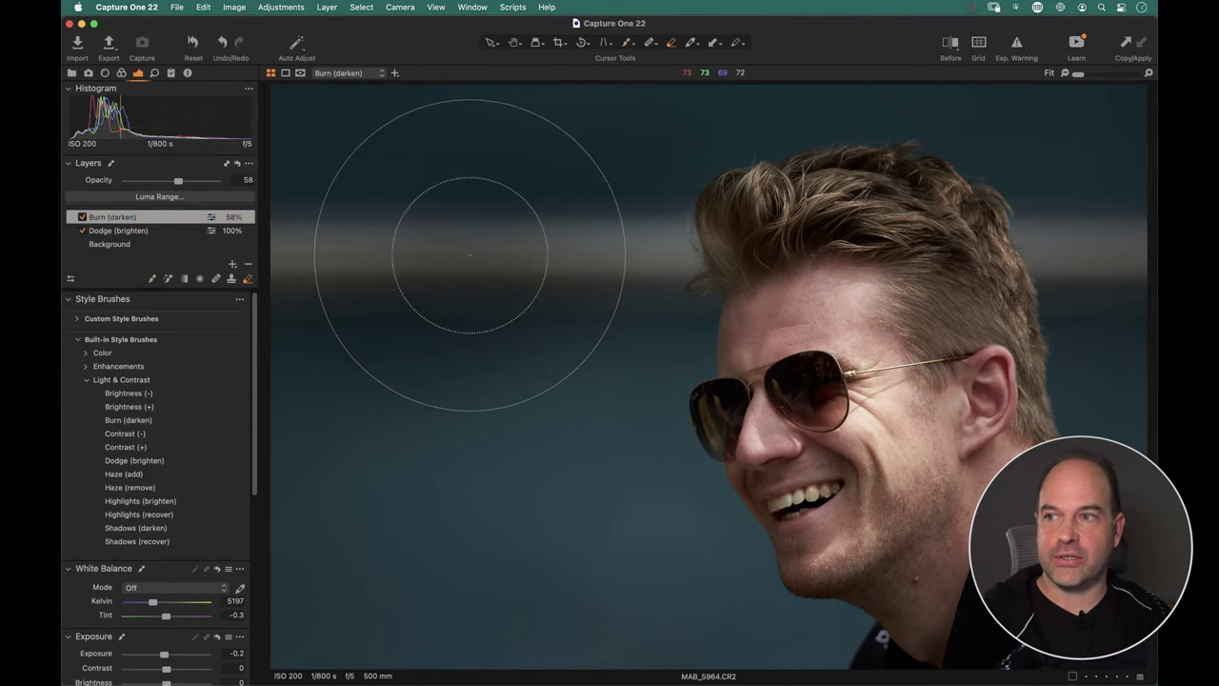
mouse_move(469, 254)
left_mouse_down()
mouse_move(356, 274)
mouse_move(571, 271)
mouse_move(393, 279)
left_mouse_up()
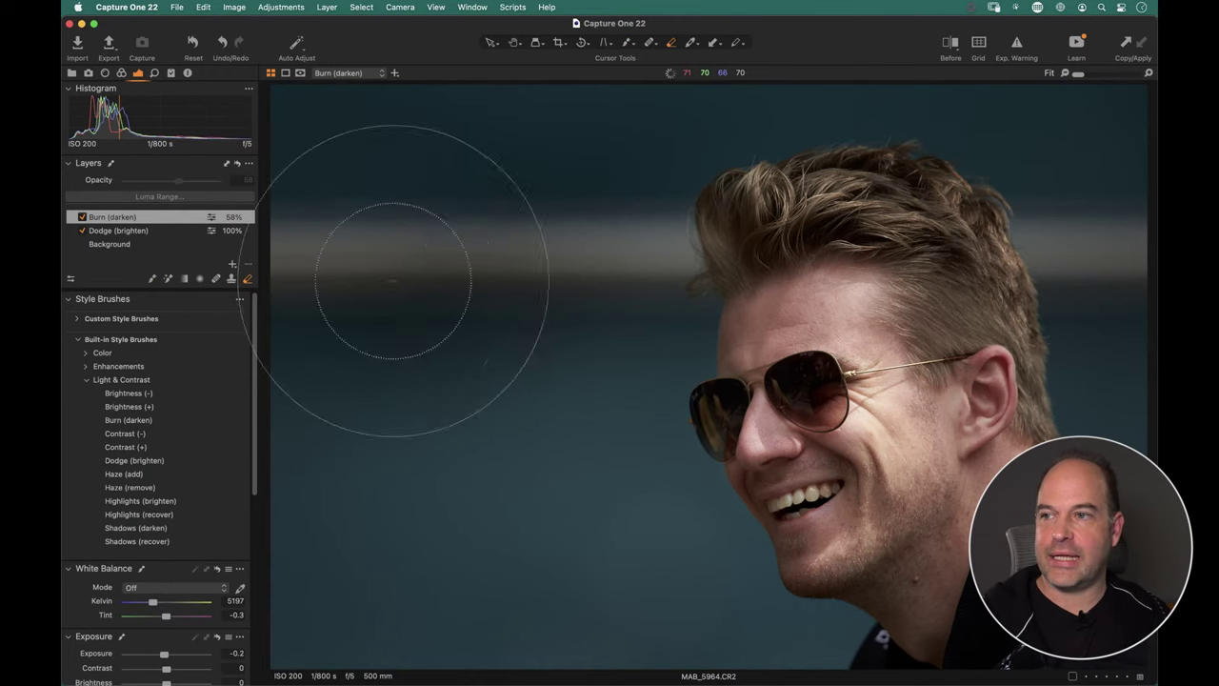
right_click(495, 278)
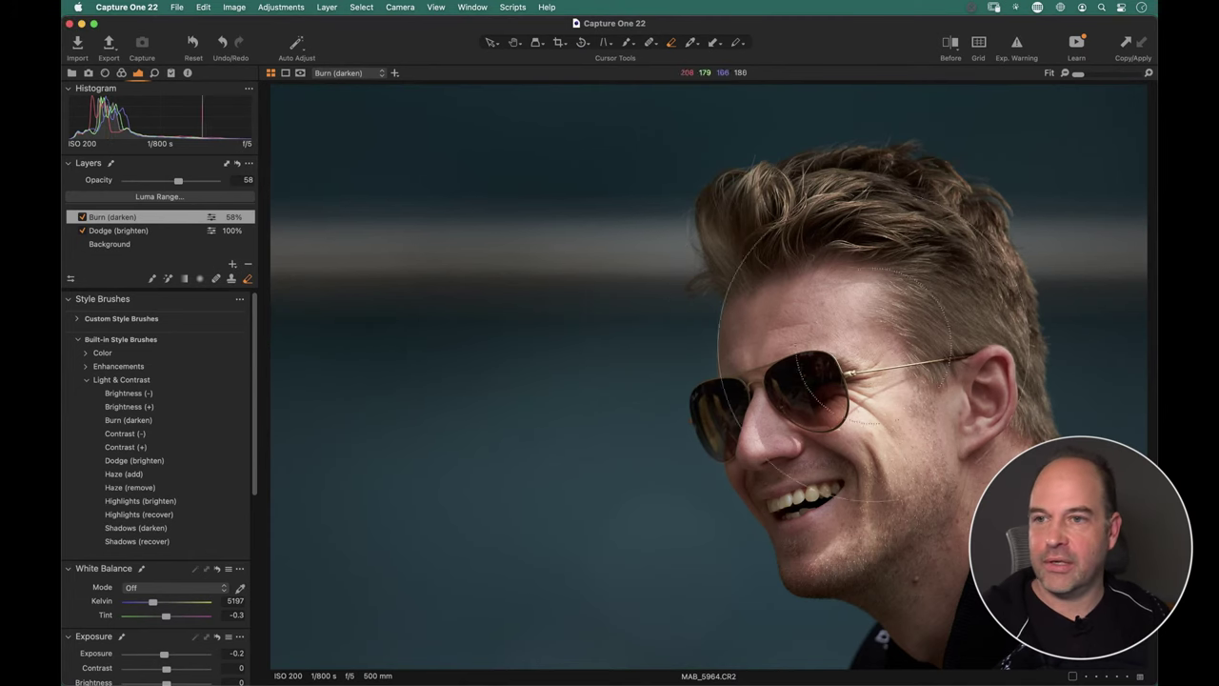
right_click(870, 334)
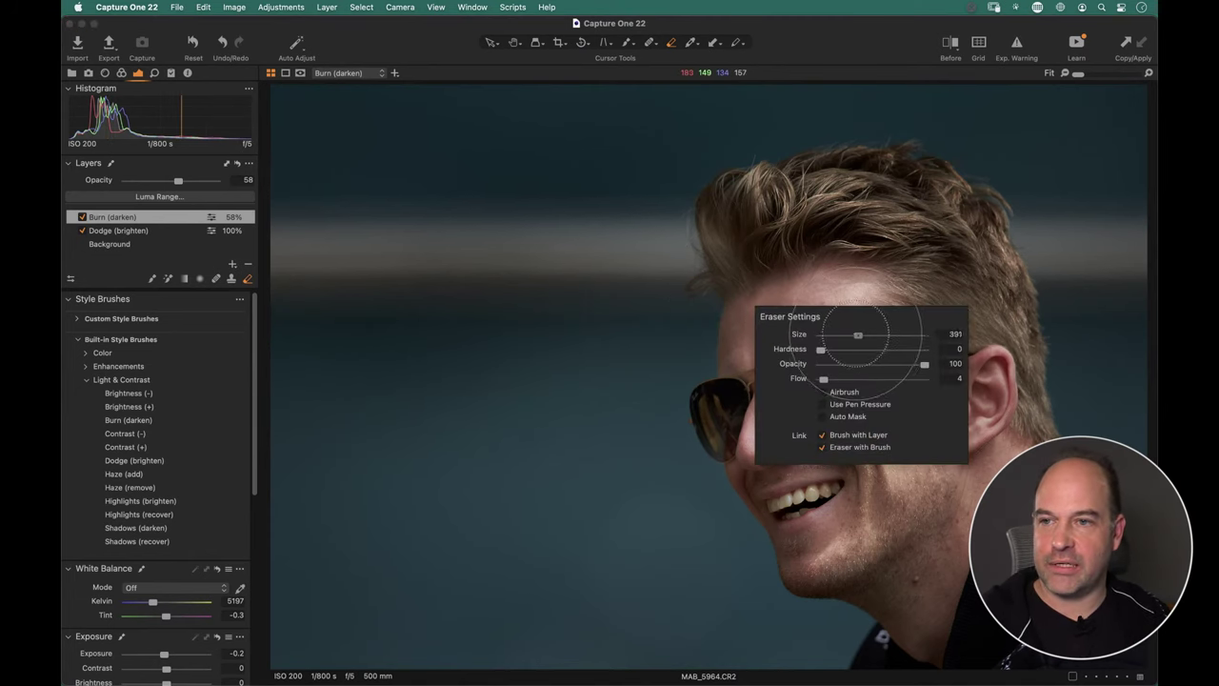
mouse_move(804, 348)
left_mouse_down()
mouse_move(852, 386)
mouse_move(909, 386)
mouse_move(933, 457)
mouse_move(919, 419)
mouse_move(837, 329)
left_mouse_up()
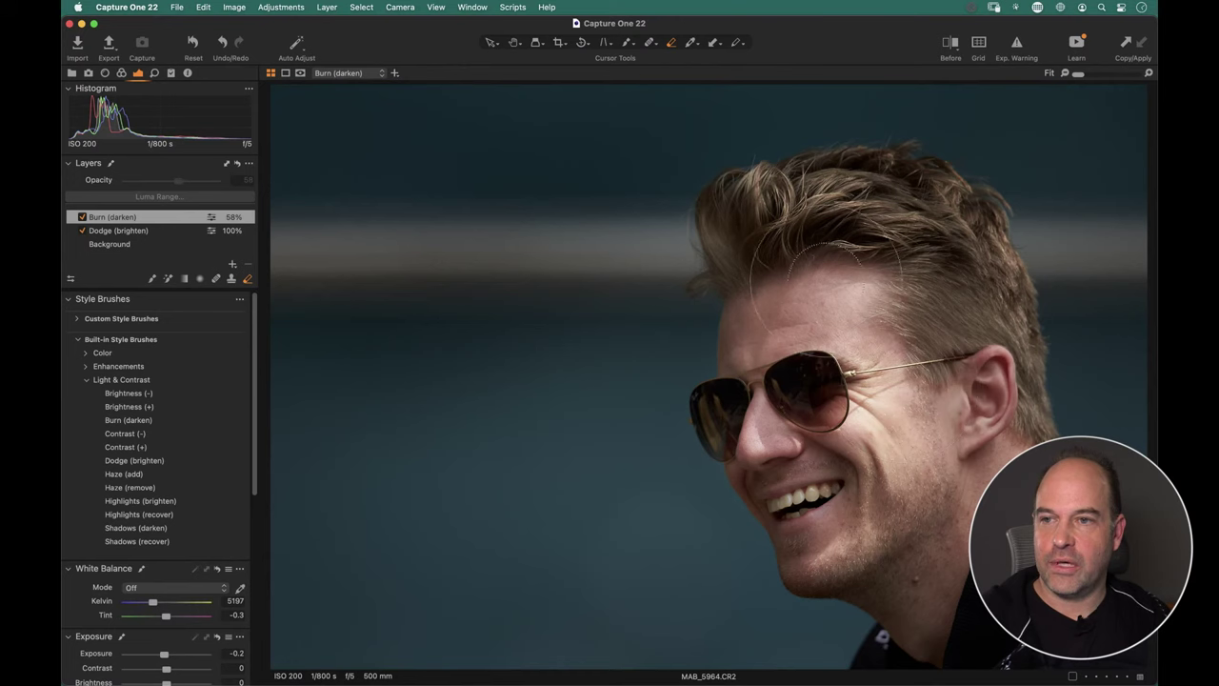
Burn the cheek beside the sunglasses, erase burn from cheek and forehead, then show thumbnails.
key("b")
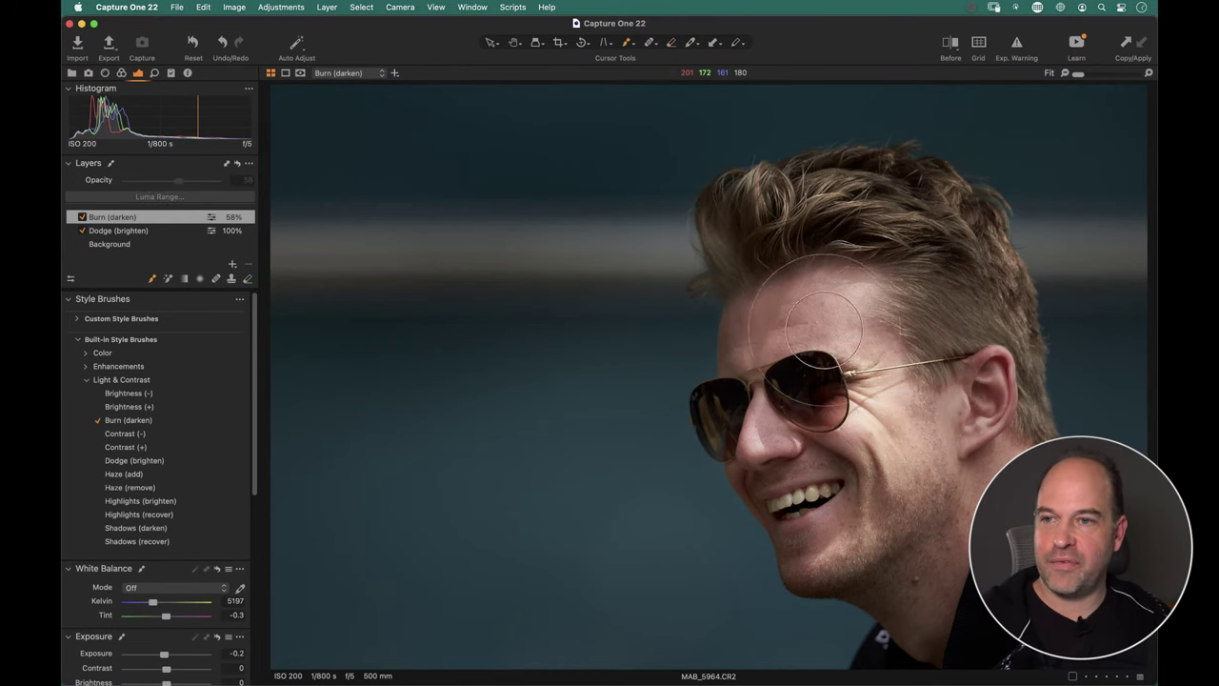
mouse_move(862, 362)
left_mouse_down()
mouse_move(898, 443)
mouse_move(819, 391)
mouse_move(833, 415)
mouse_move(852, 420)
mouse_move(826, 386)
left_mouse_up()
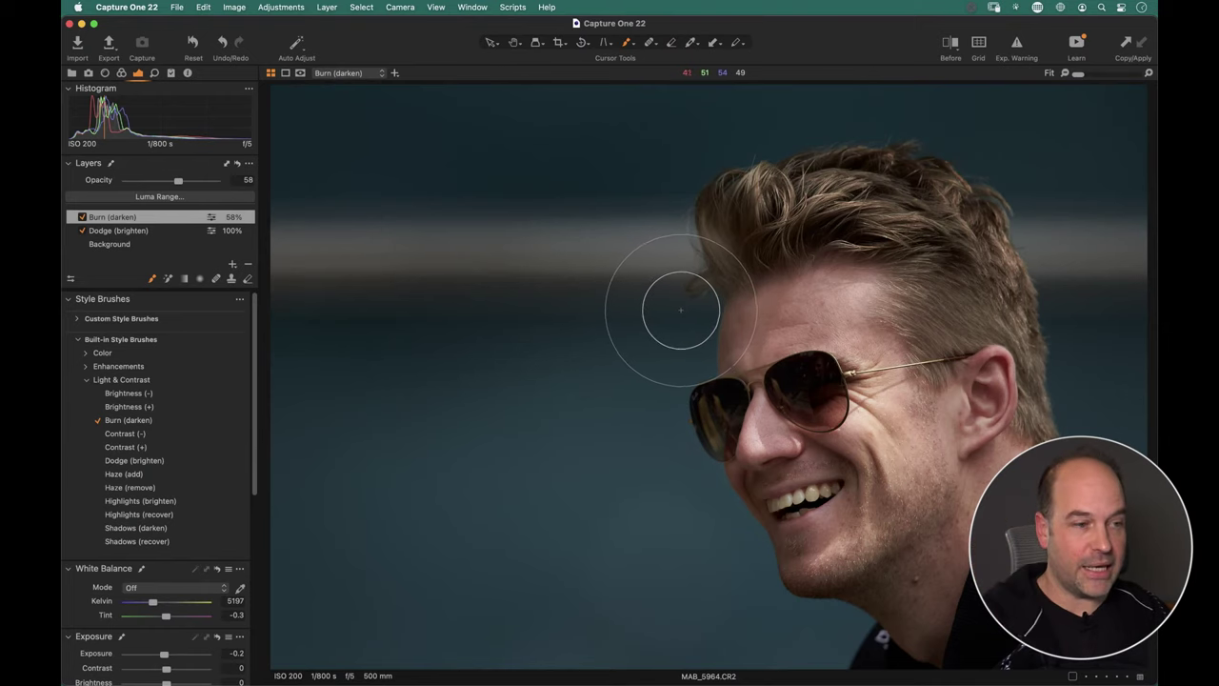
key("e")
mouse_move(857, 367)
left_mouse_down()
mouse_move(881, 353)
mouse_move(881, 381)
mouse_move(843, 324)
mouse_move(851, 310)
mouse_move(952, 371)
mouse_move(837, 286)
mouse_move(828, 247)
left_mouse_up()
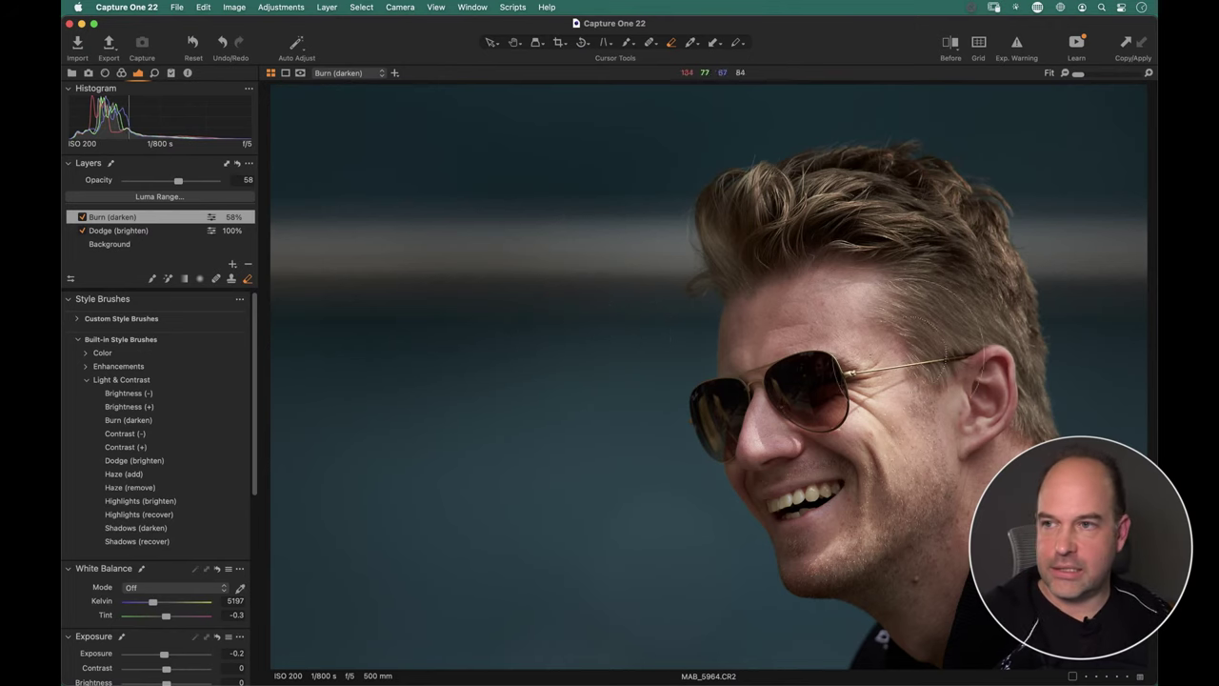
key("super+alt+v")
Open _AB_9596, pick the Enhancements Add Detail style brush, zoom to 100% and size it.
double_click(660, 167)
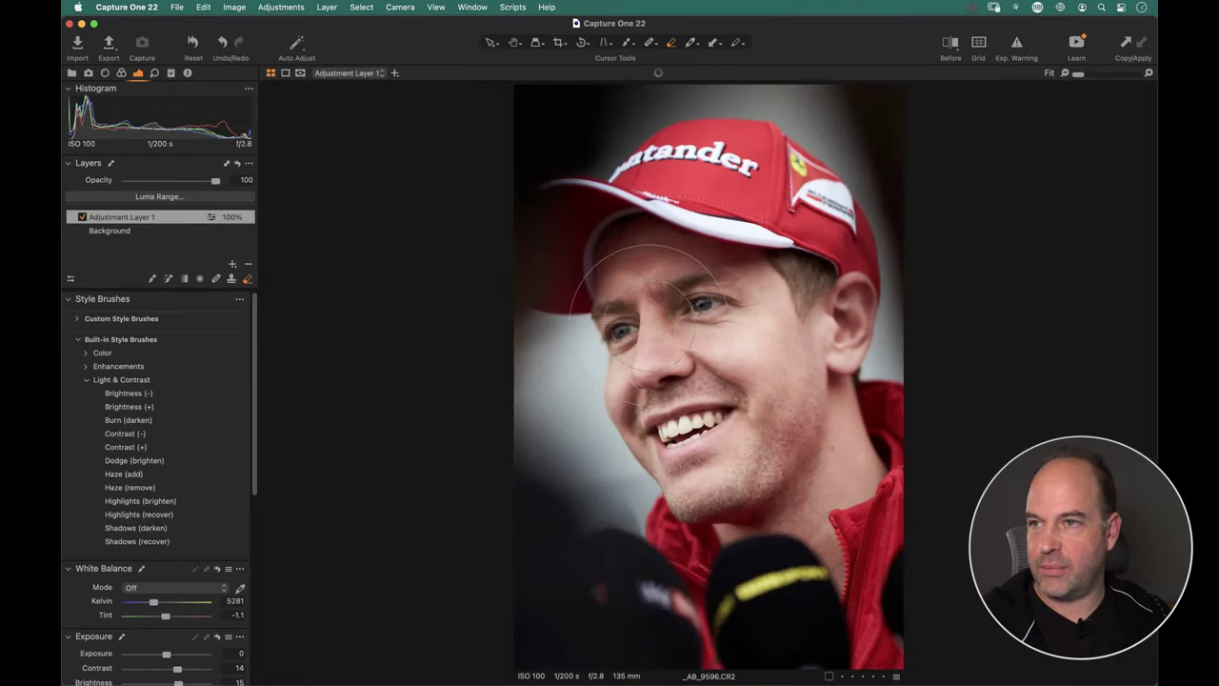
left_click(86, 368)
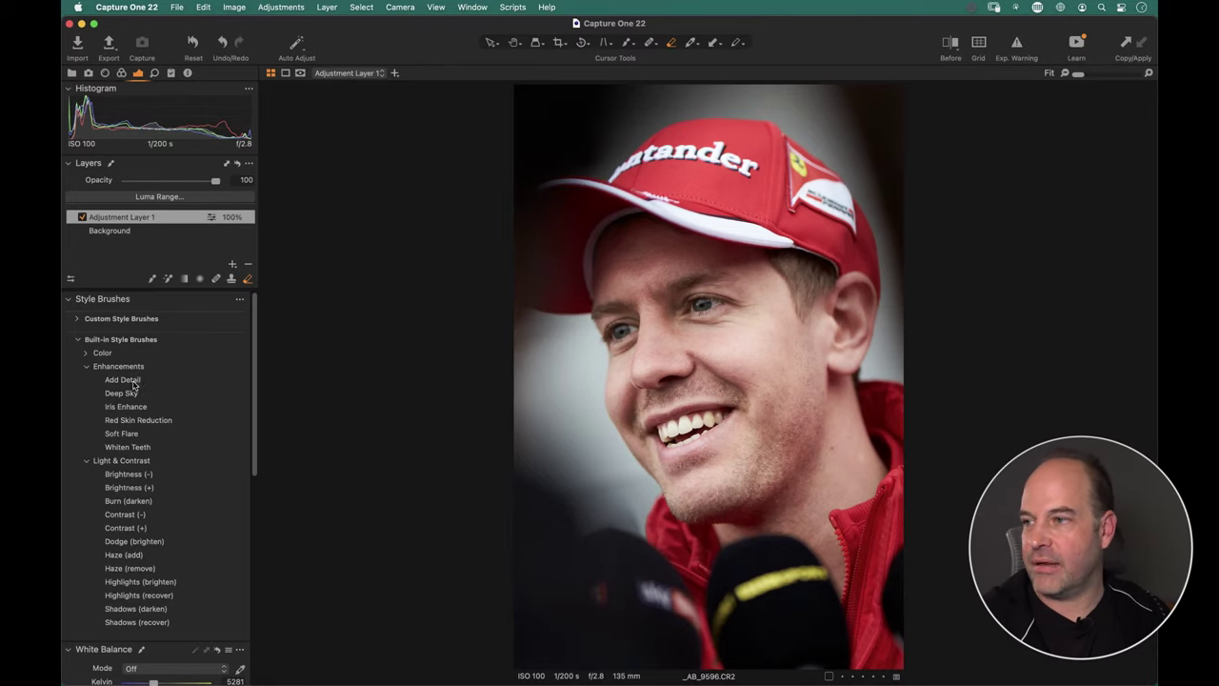
left_click(134, 381)
key("cmd+alt+0")
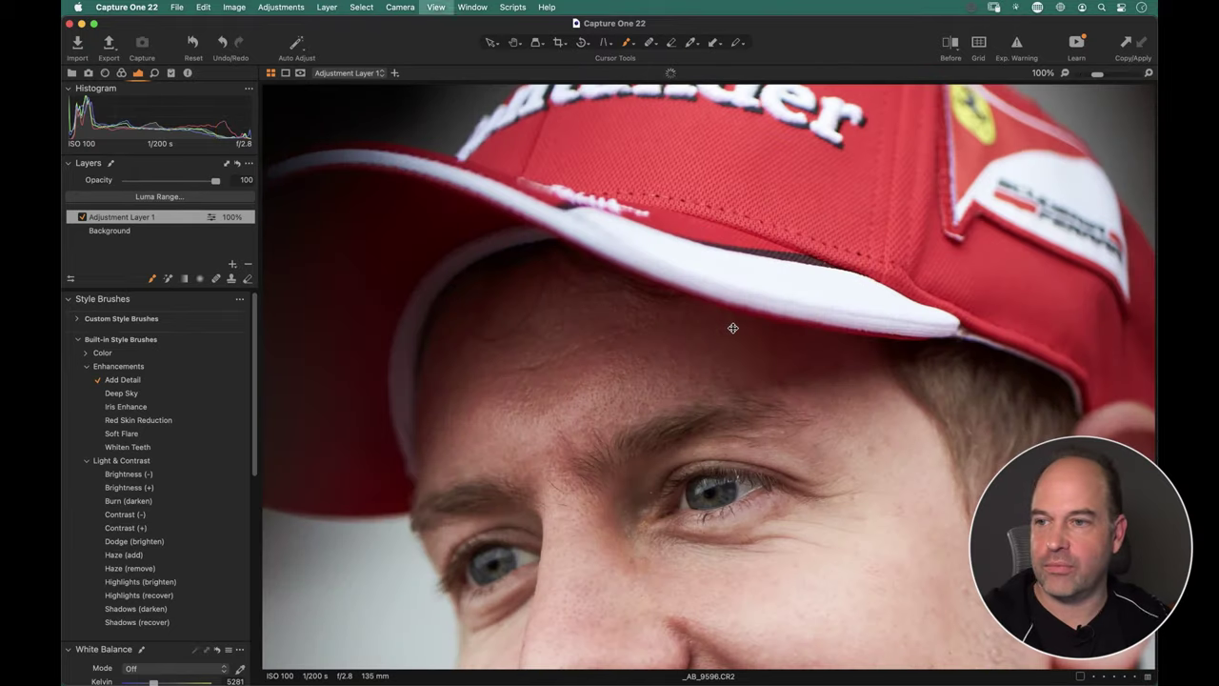
scroll(752, 305, "down", 5)
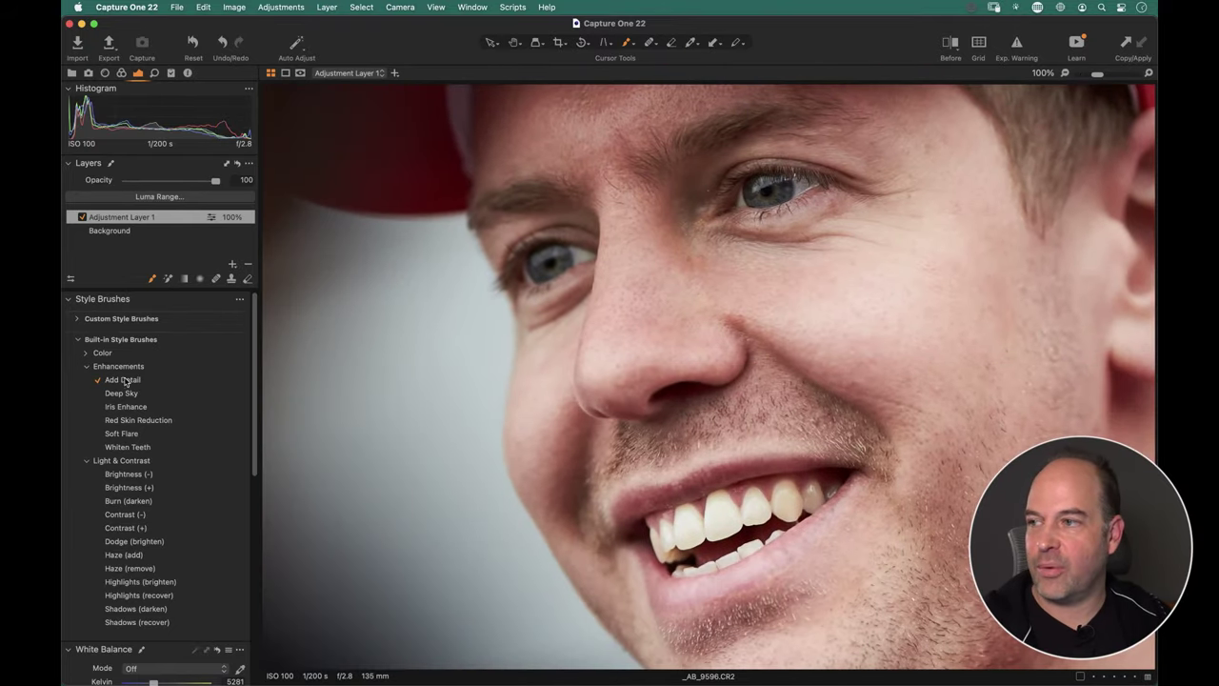
right_click(762, 306)
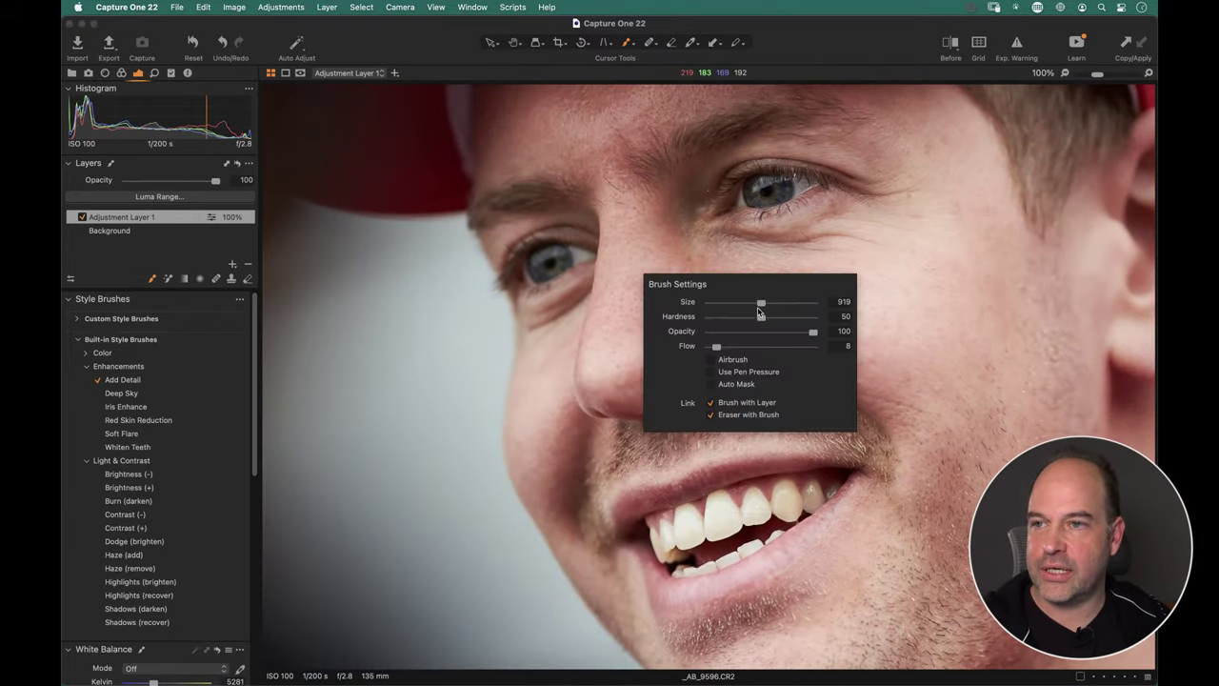
left_click_drag(760, 303, 751, 303)
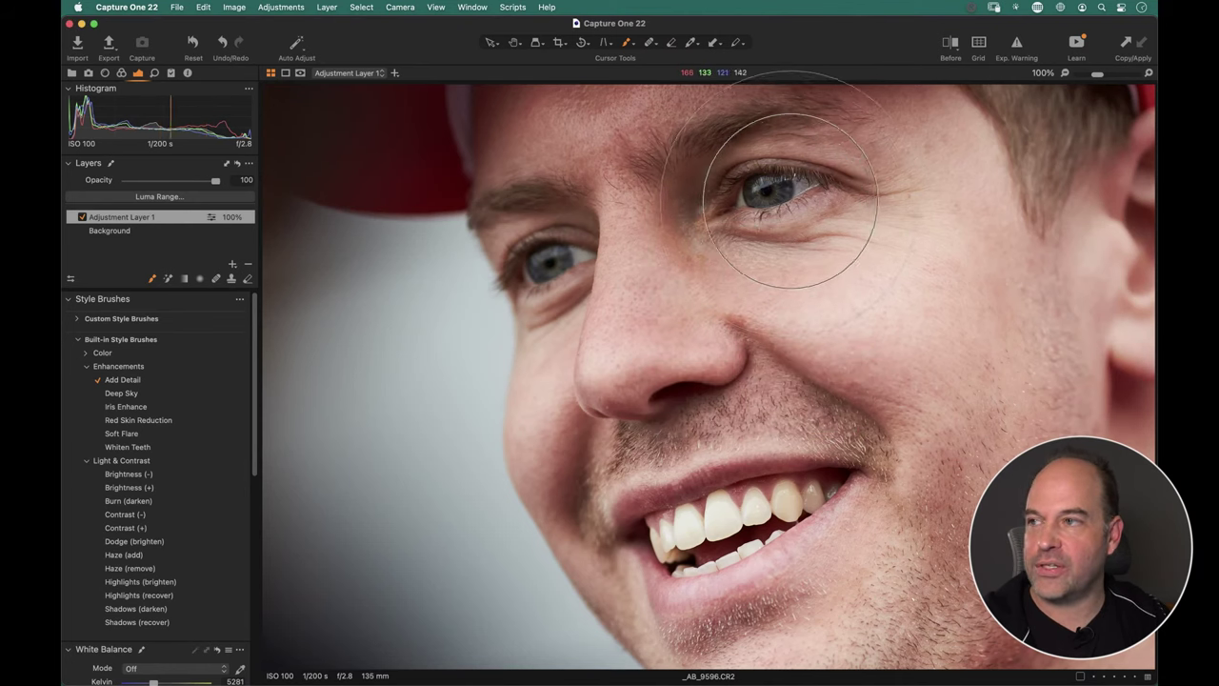
Paint added detail over the eye, nose, mouth and right cheek.
left_click(790, 200)
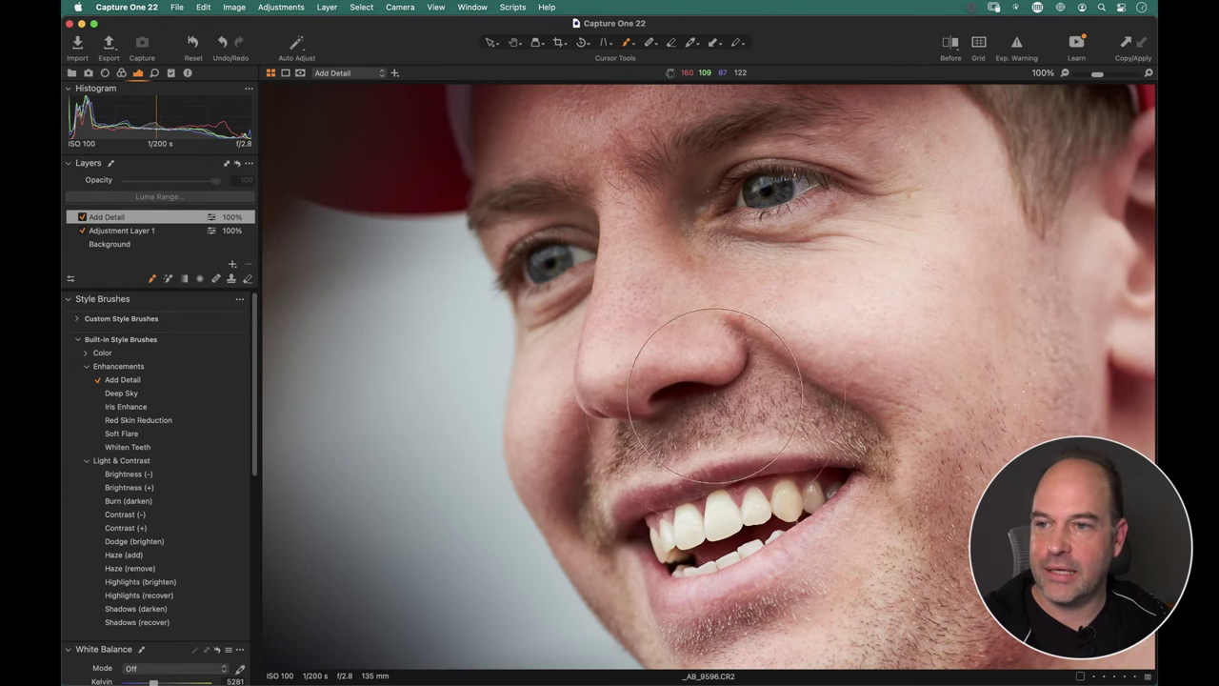
mouse_move(715, 395)
left_mouse_down()
mouse_move(557, 490)
mouse_move(724, 552)
mouse_move(809, 552)
mouse_move(913, 512)
left_mouse_up()
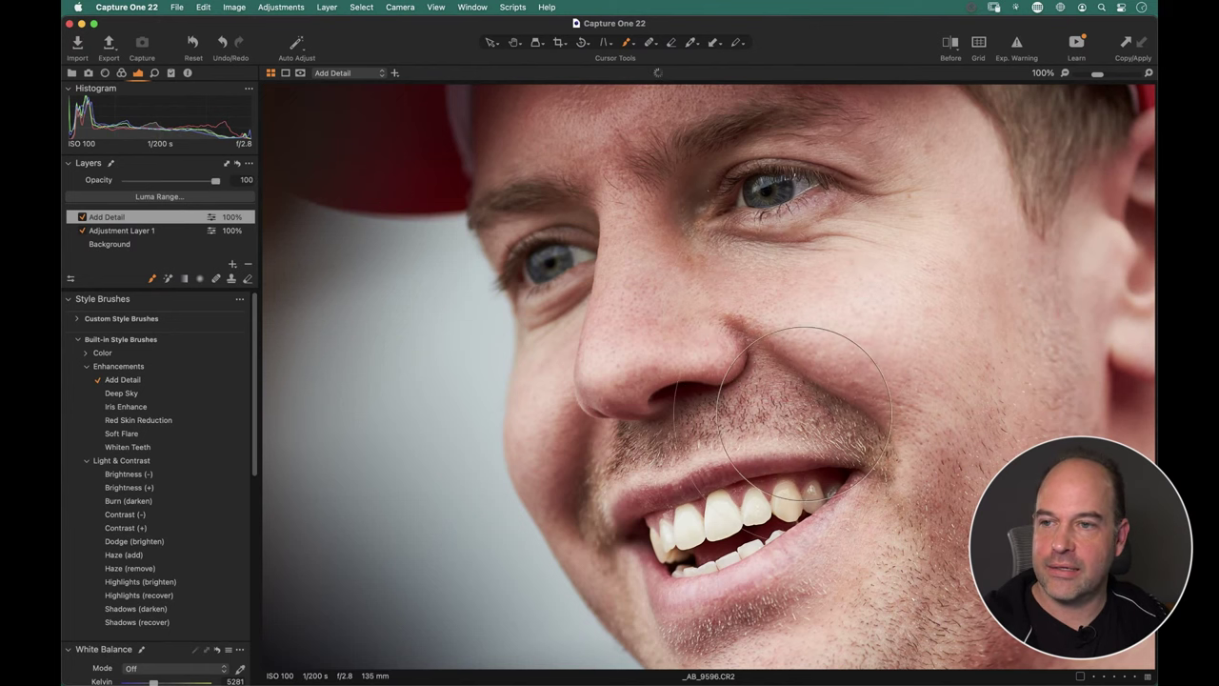
scroll(789, 429, "down", 5)
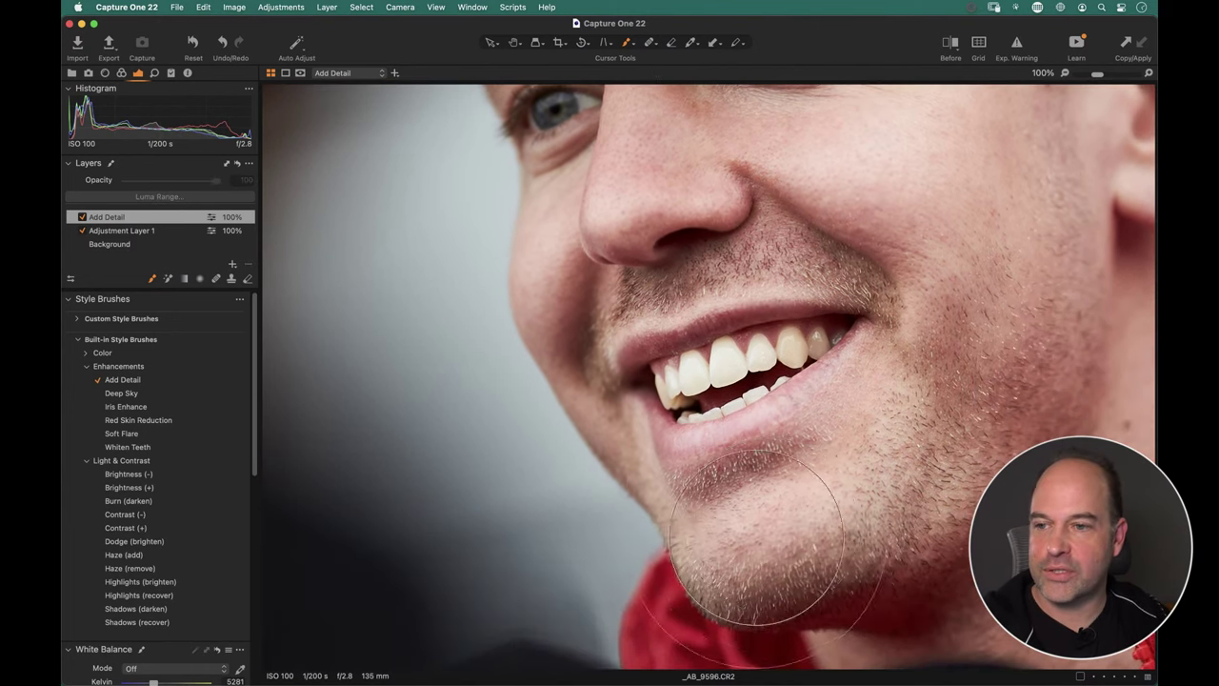
scroll(753, 515, "up", 6)
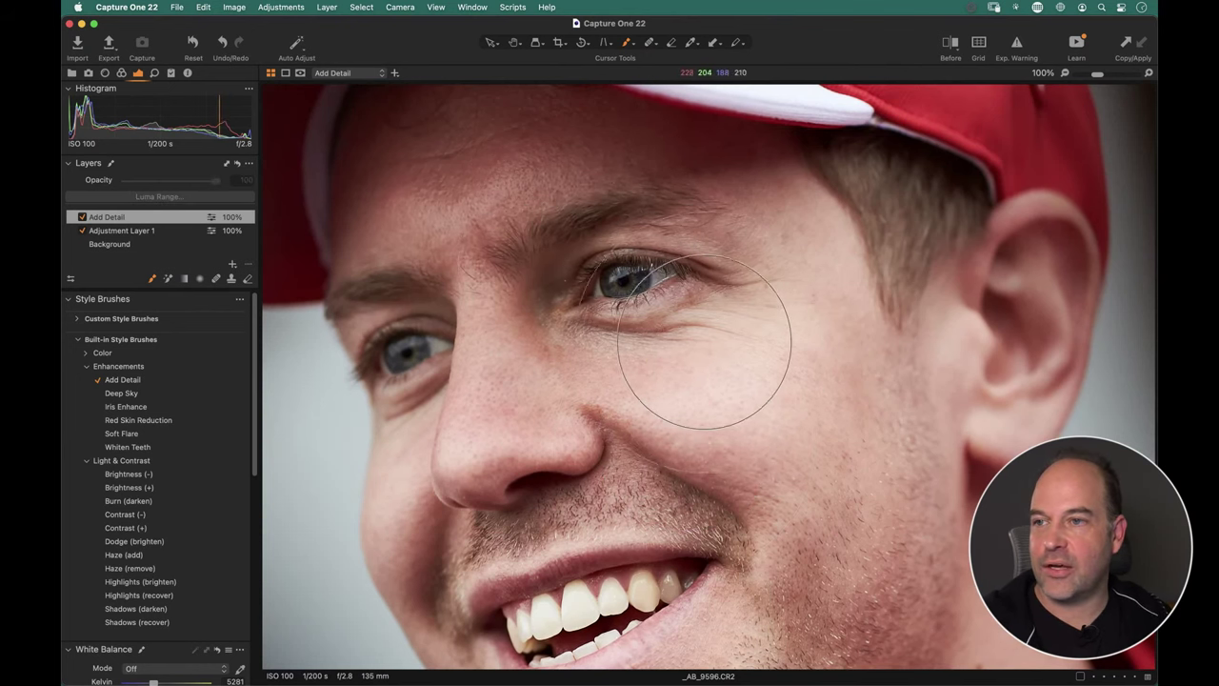
mouse_move(704, 342)
left_mouse_down()
mouse_move(942, 361)
mouse_move(876, 362)
mouse_move(874, 328)
left_mouse_up()
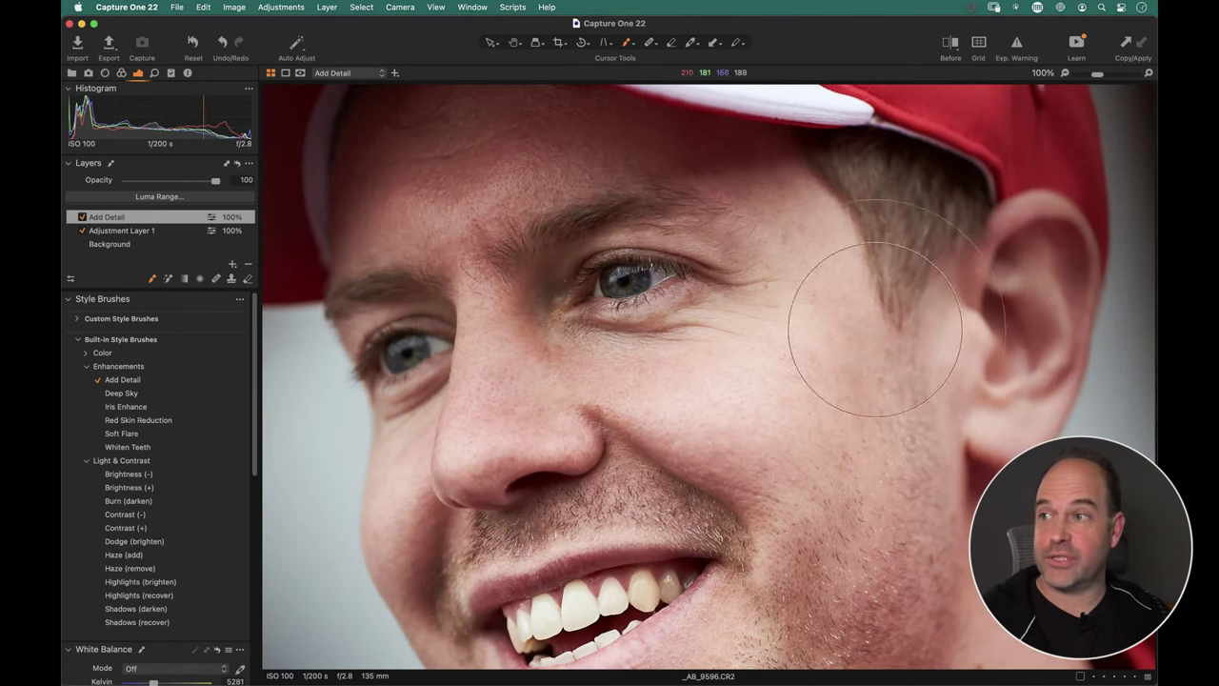
Toggle the Add Detail layer off and on at 200% zoom, then lower its opacity to 51%.
left_click(66, 299)
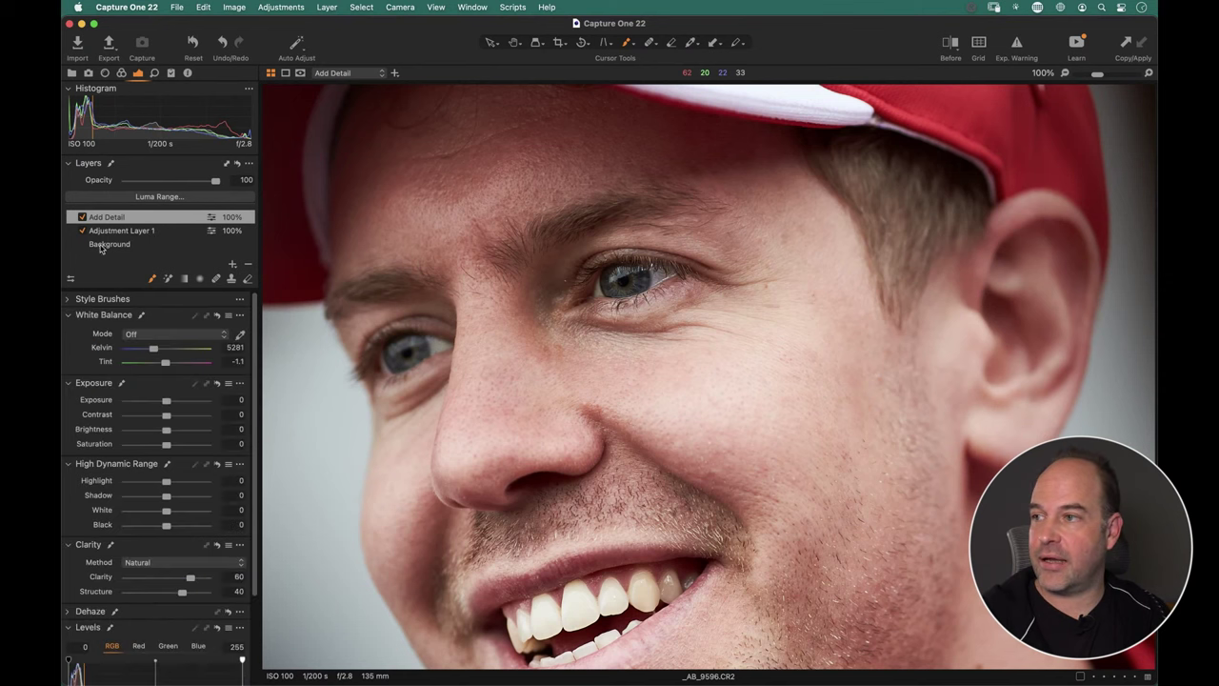
scroll(195, 486, "down", 4)
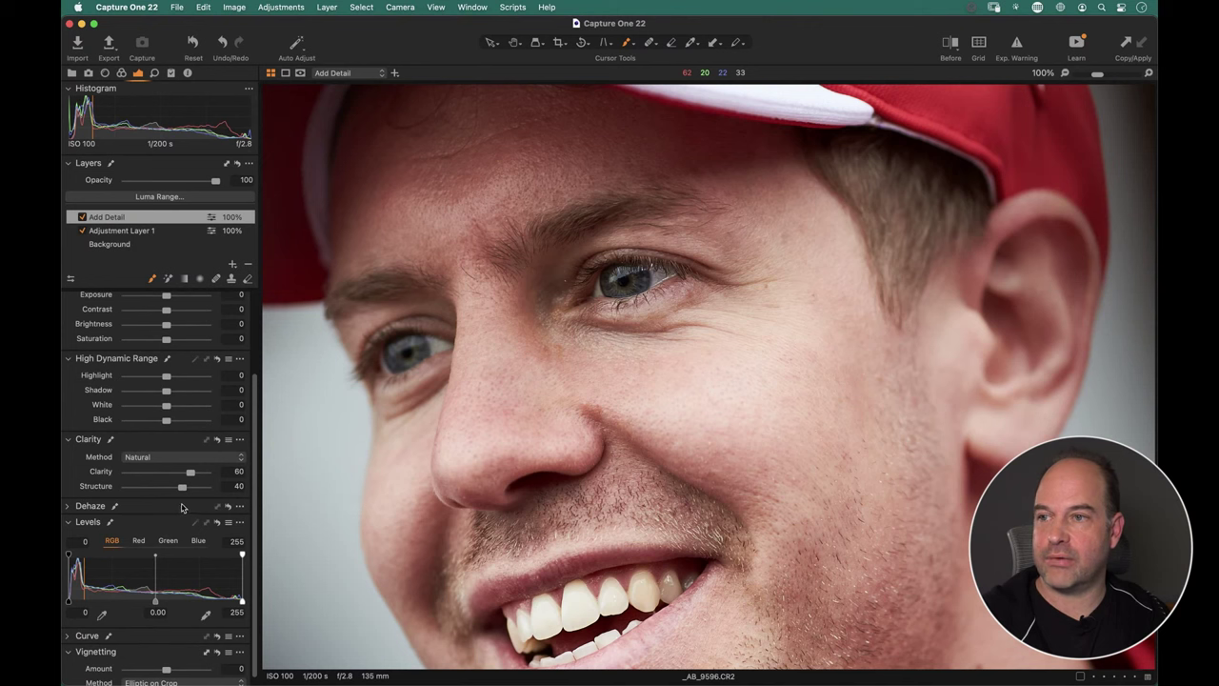
key("super+equal")
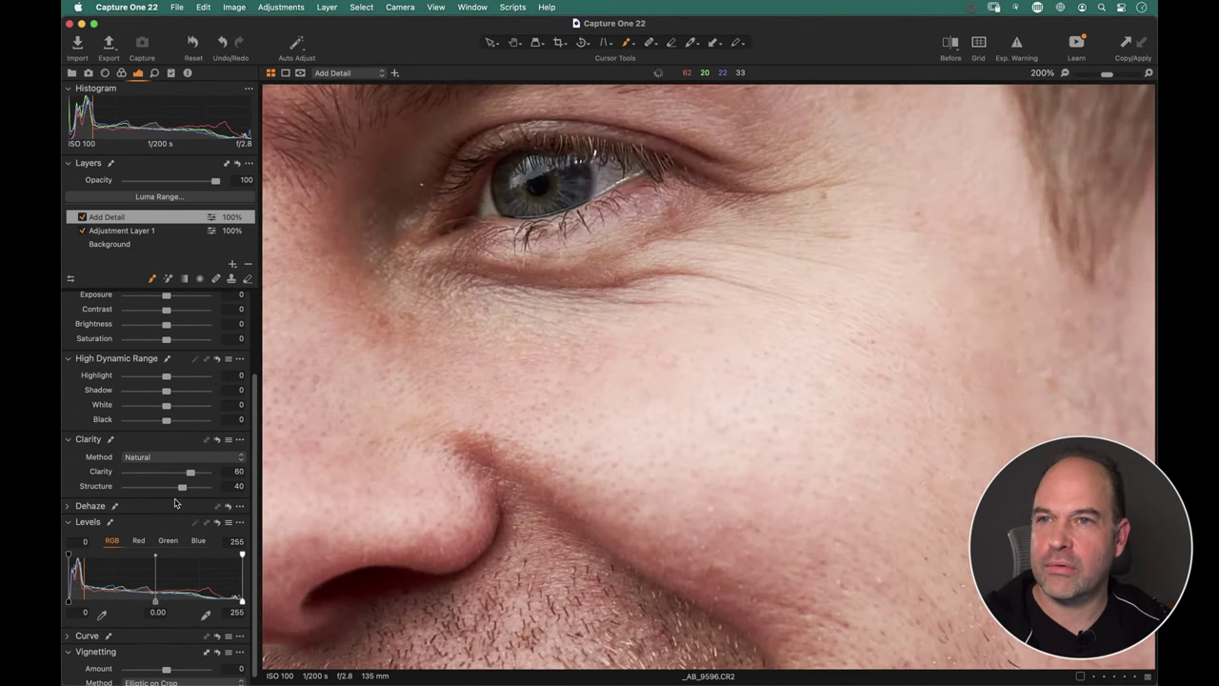
left_click(82, 217)
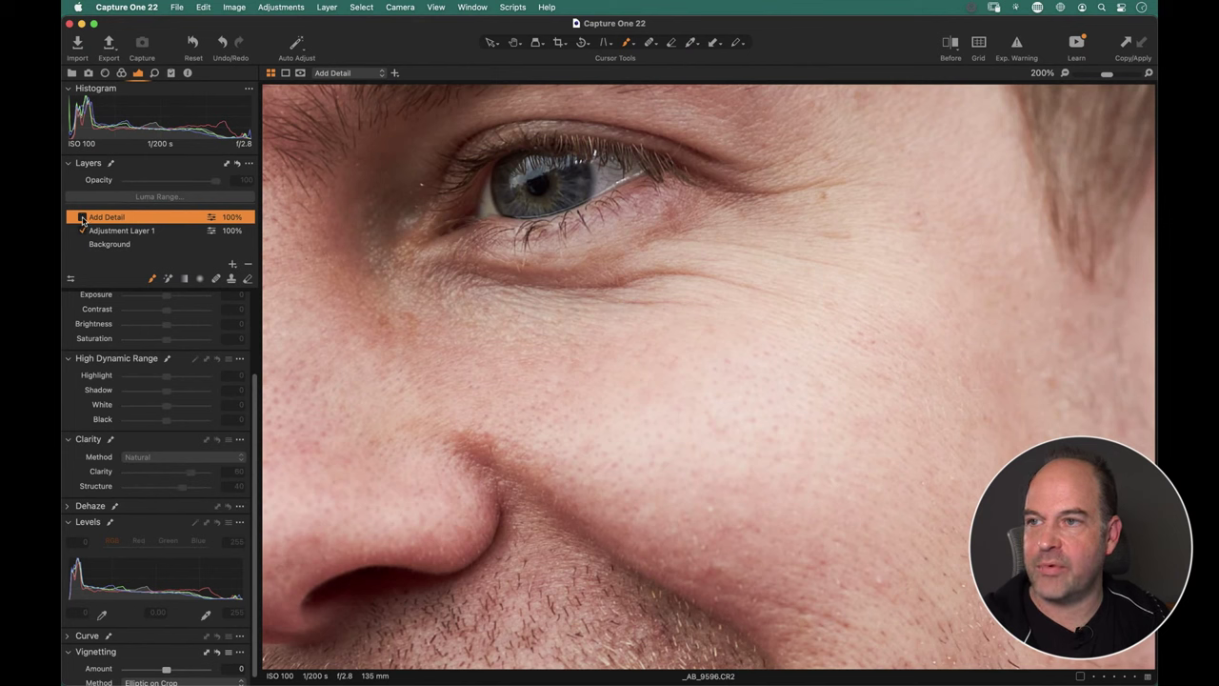
left_click(82, 217)
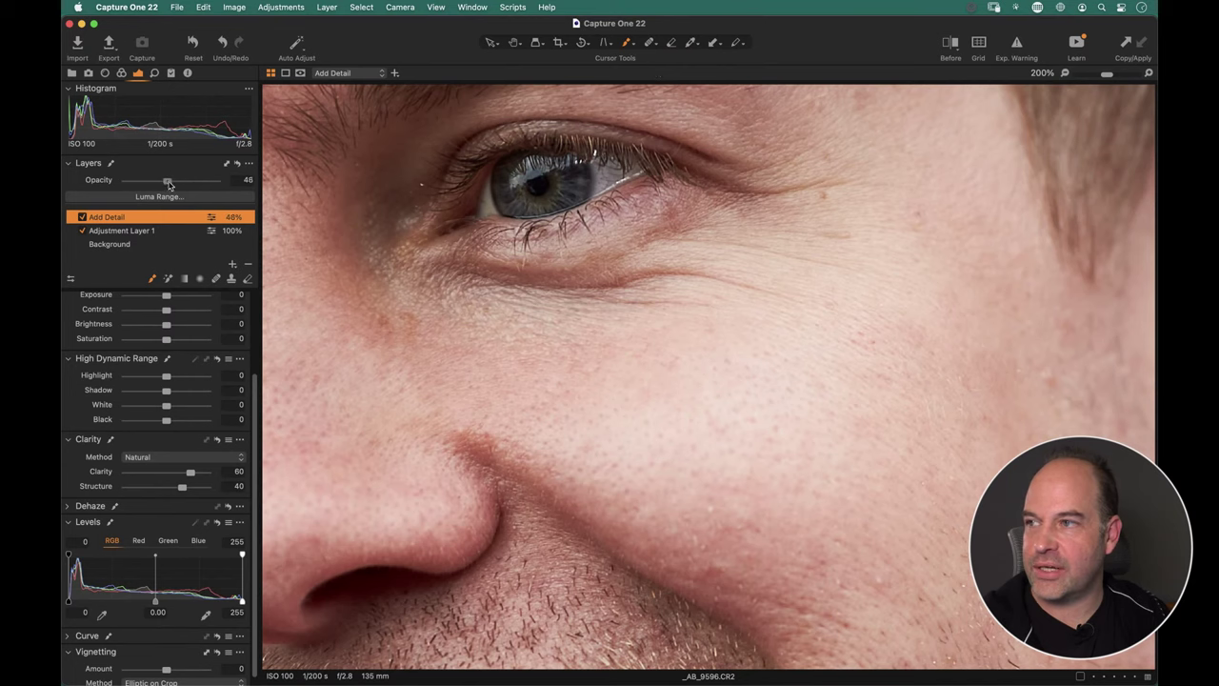
left_click_drag(170, 185, 173, 185)
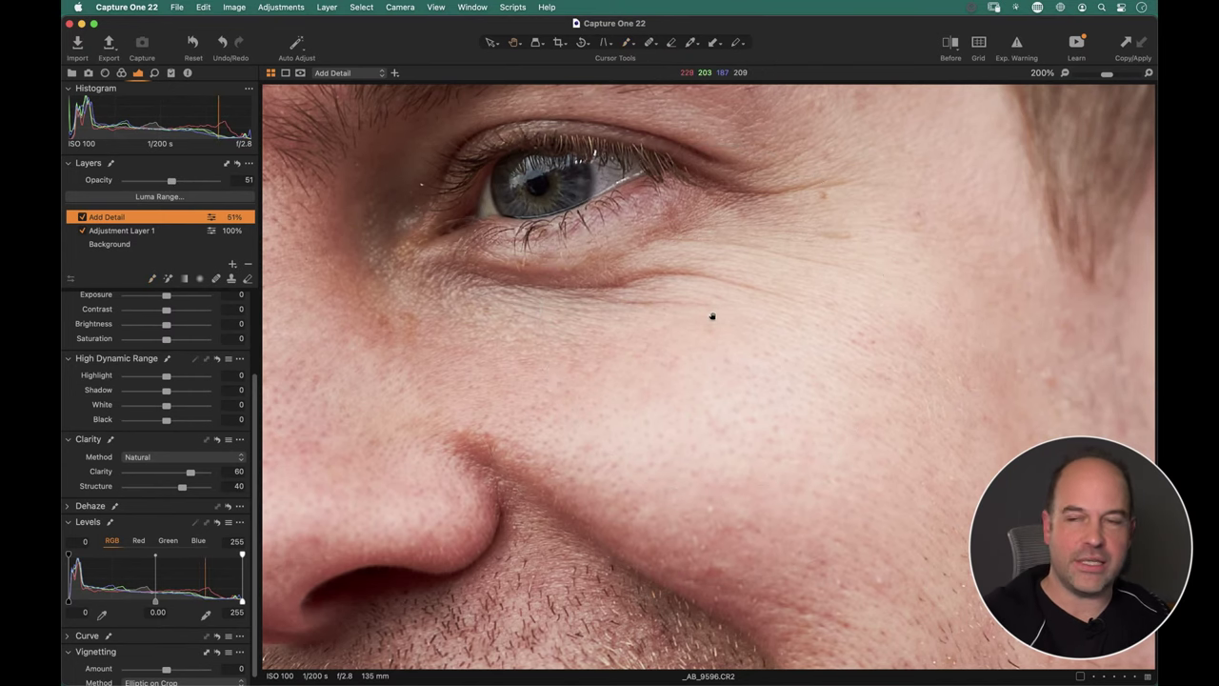
key("super+0")
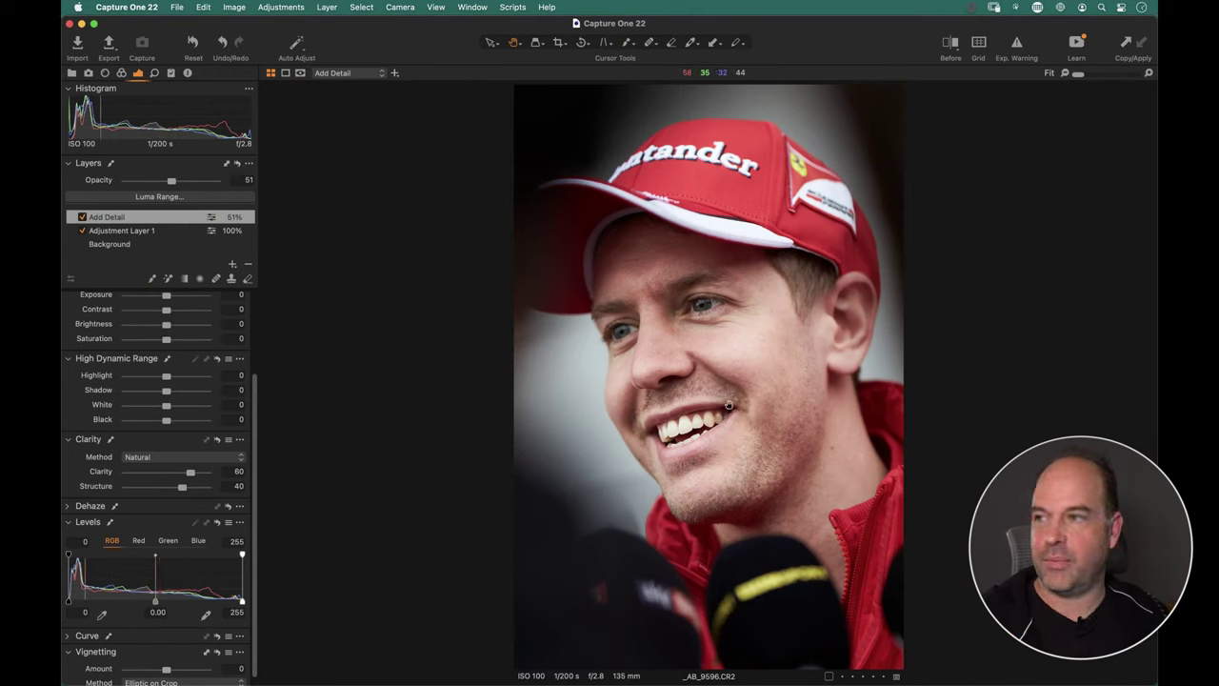
scroll(83, 301, "up", 3)
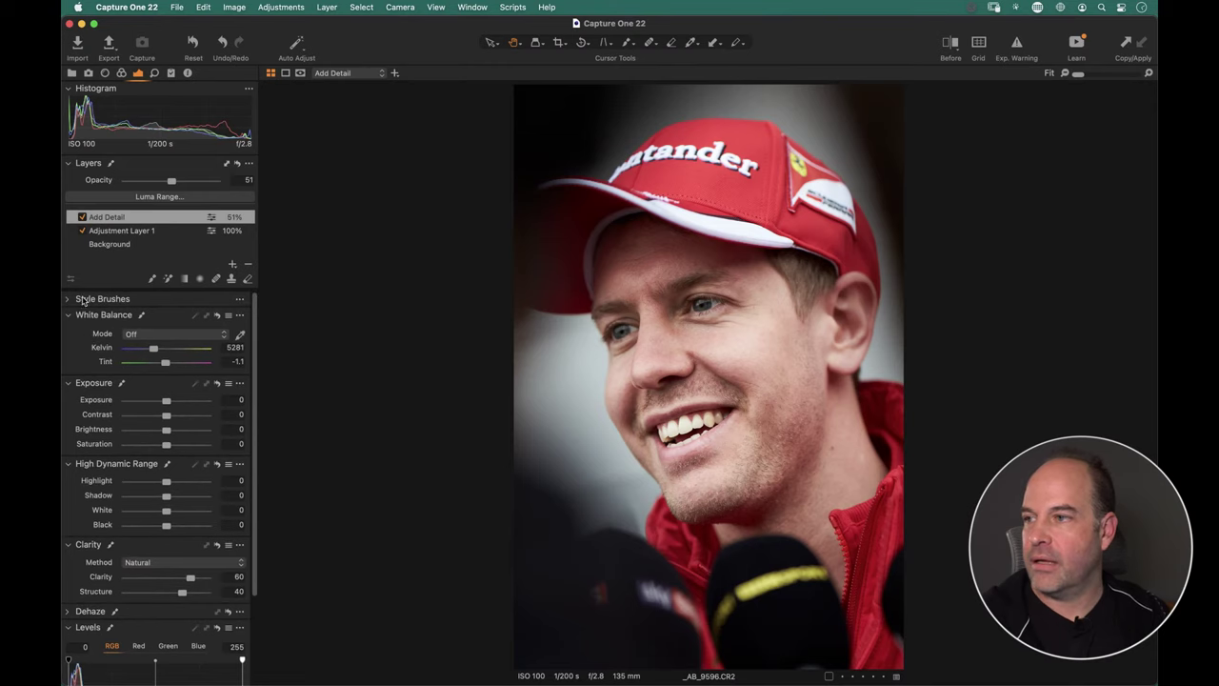
Browse the Color style brushes, then open the _AB_6932 cap portrait from the thumbnail grid.
left_click(69, 299)
left_click(87, 353)
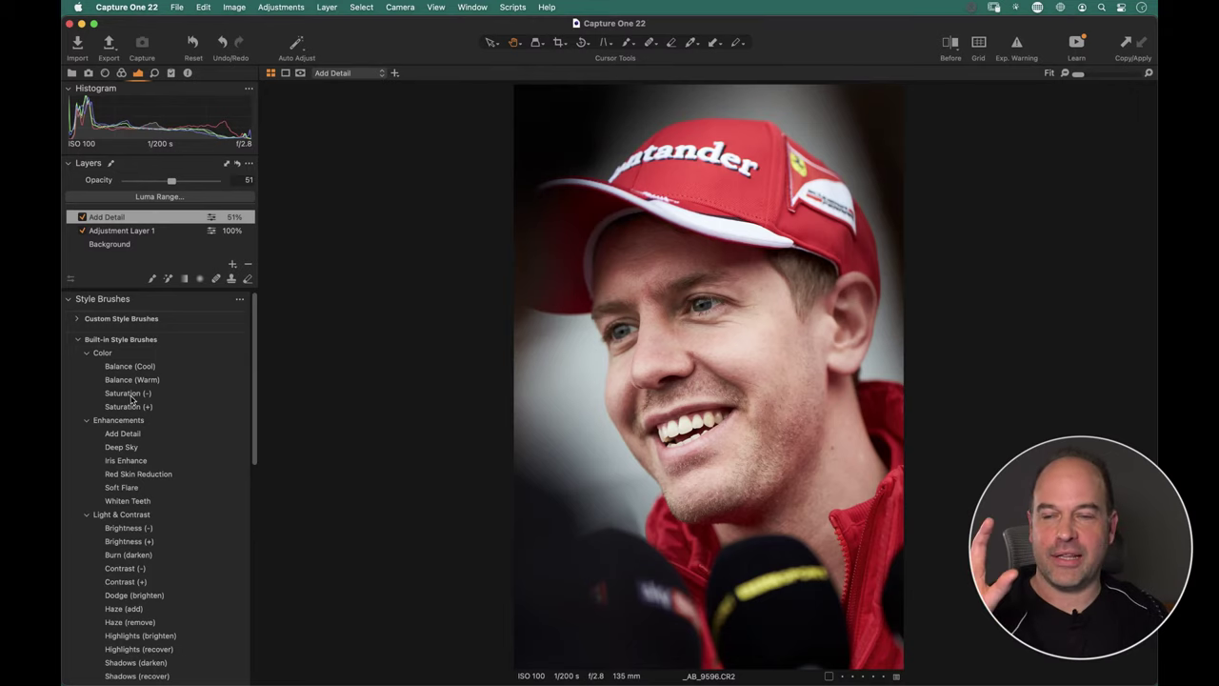
left_click(86, 353)
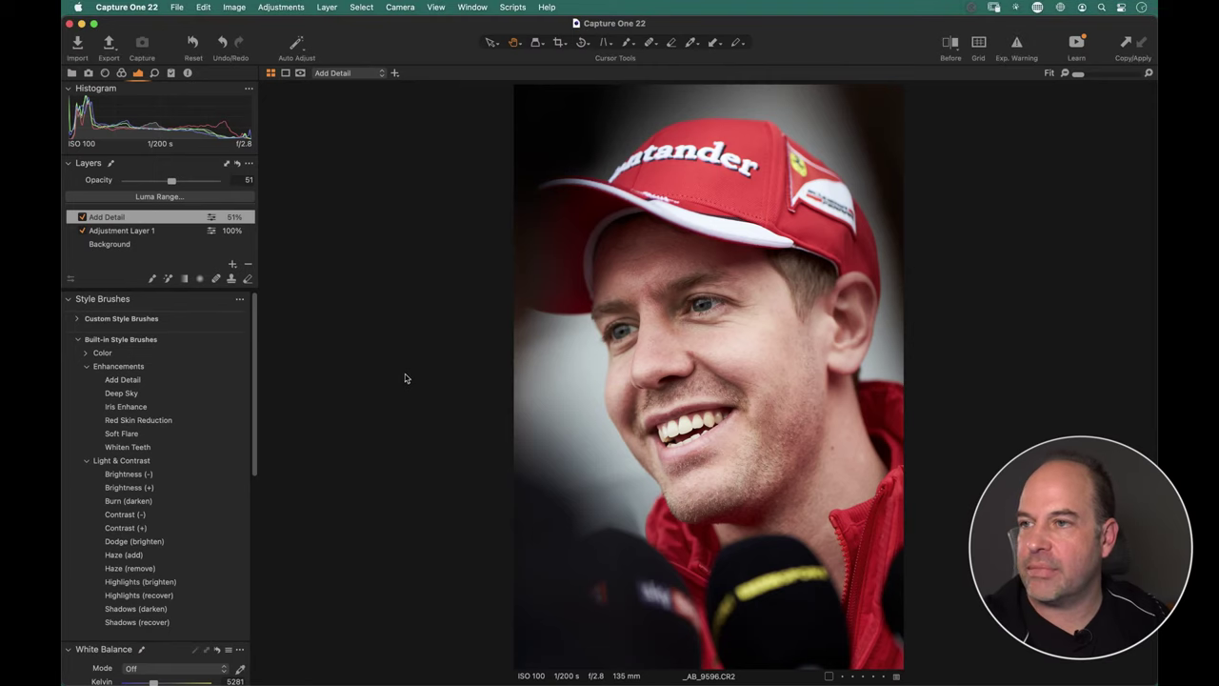
key("alt+super+v")
double_click(501, 164)
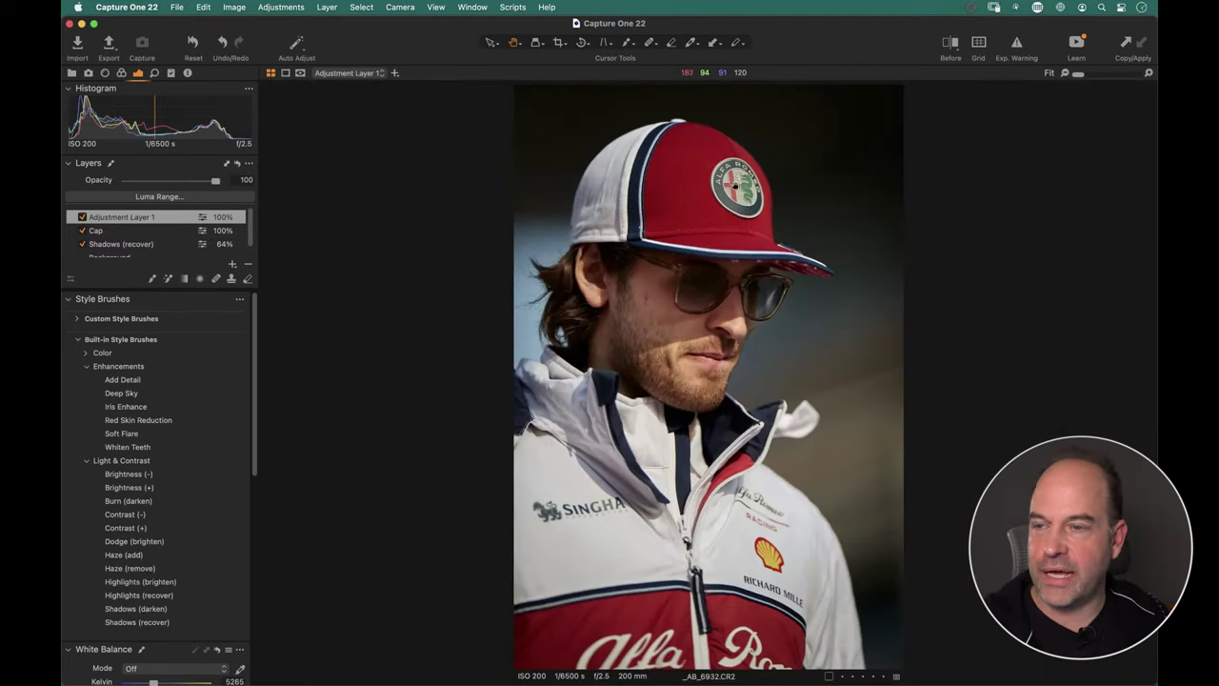
On the Cap layer, Magic Brush the badge's red cross and green serpent into the mask.
left_click_drag(737, 187, 636, 304)
left_click(97, 231)
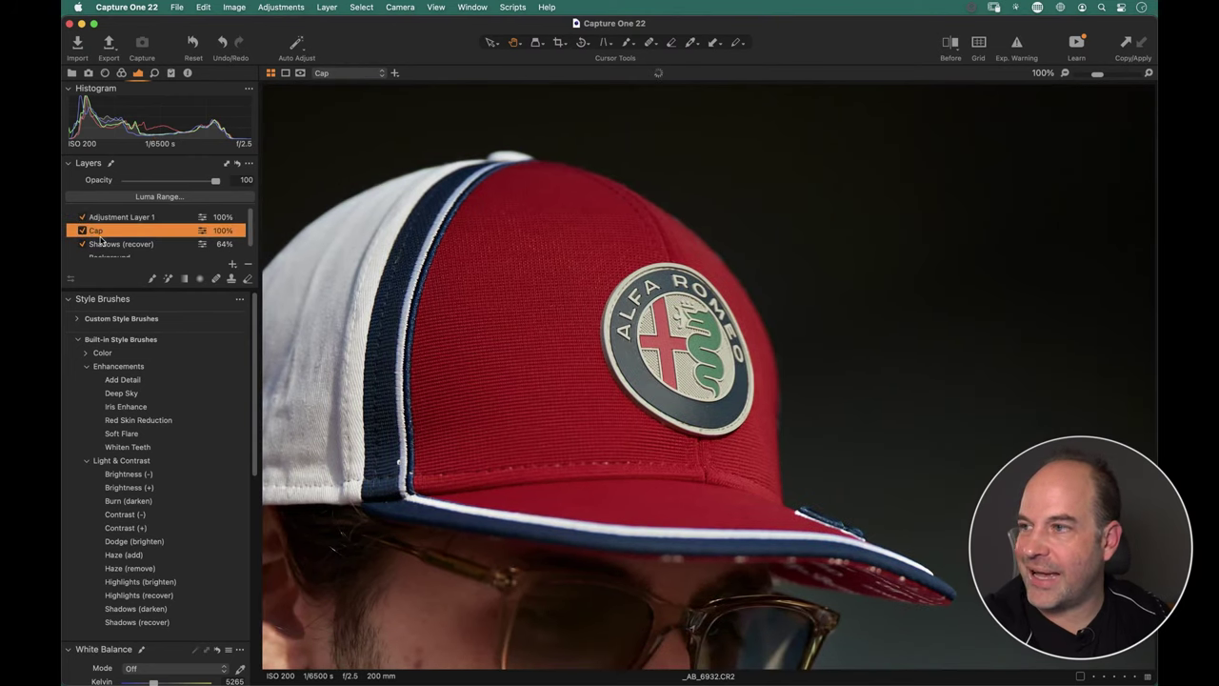
left_click(168, 279)
key("super+plus")
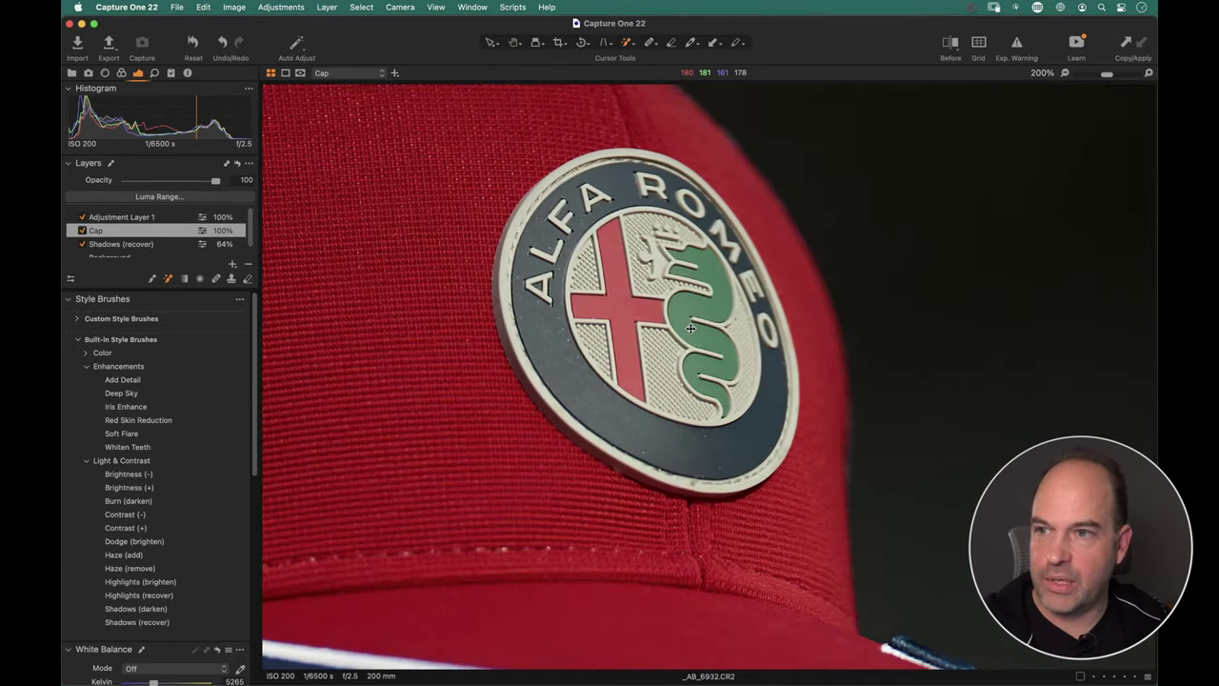
right_click(604, 298)
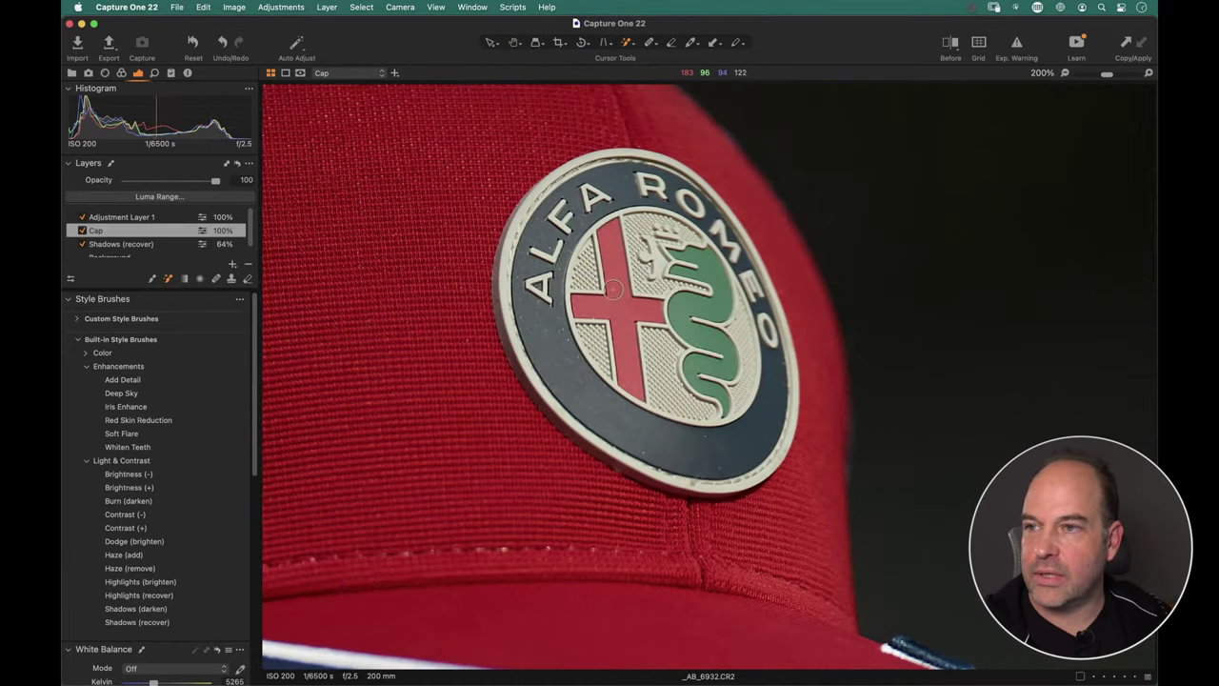
left_click(621, 312)
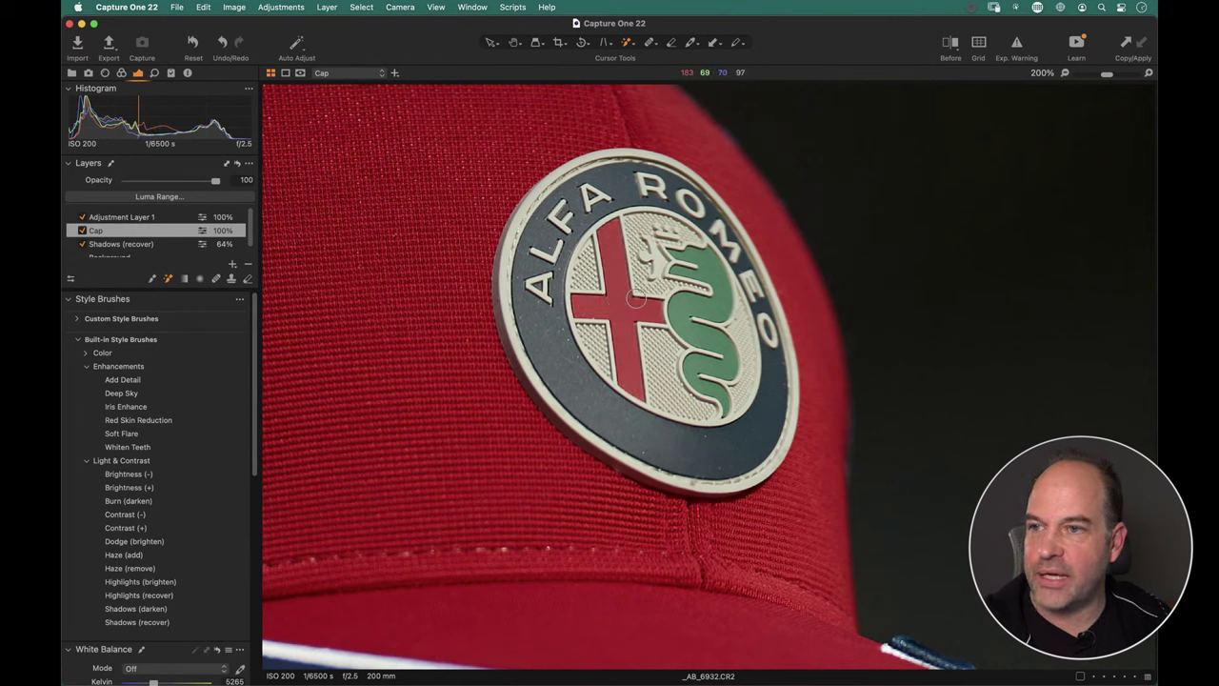
left_click(684, 305)
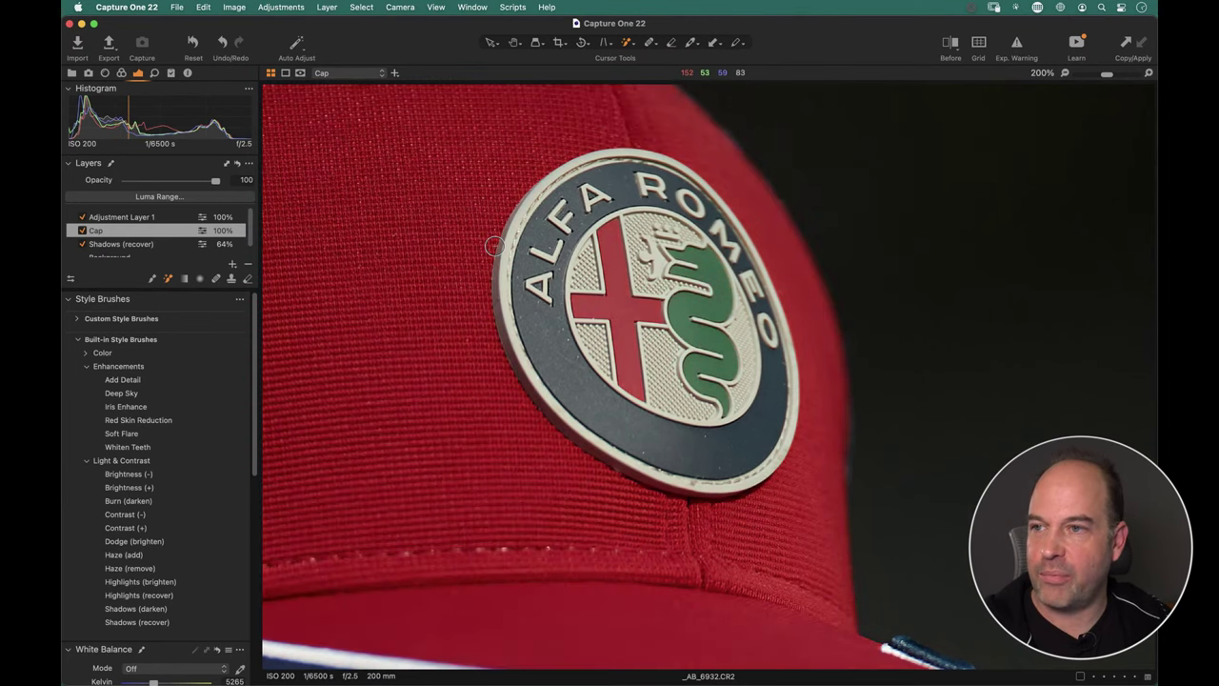
Inspect the badge mask at several zoom levels, checking Magic Brush settings, then return to Fit.
key("super+0")
key("super+equal")
key("super+equal")
key("super+equal")
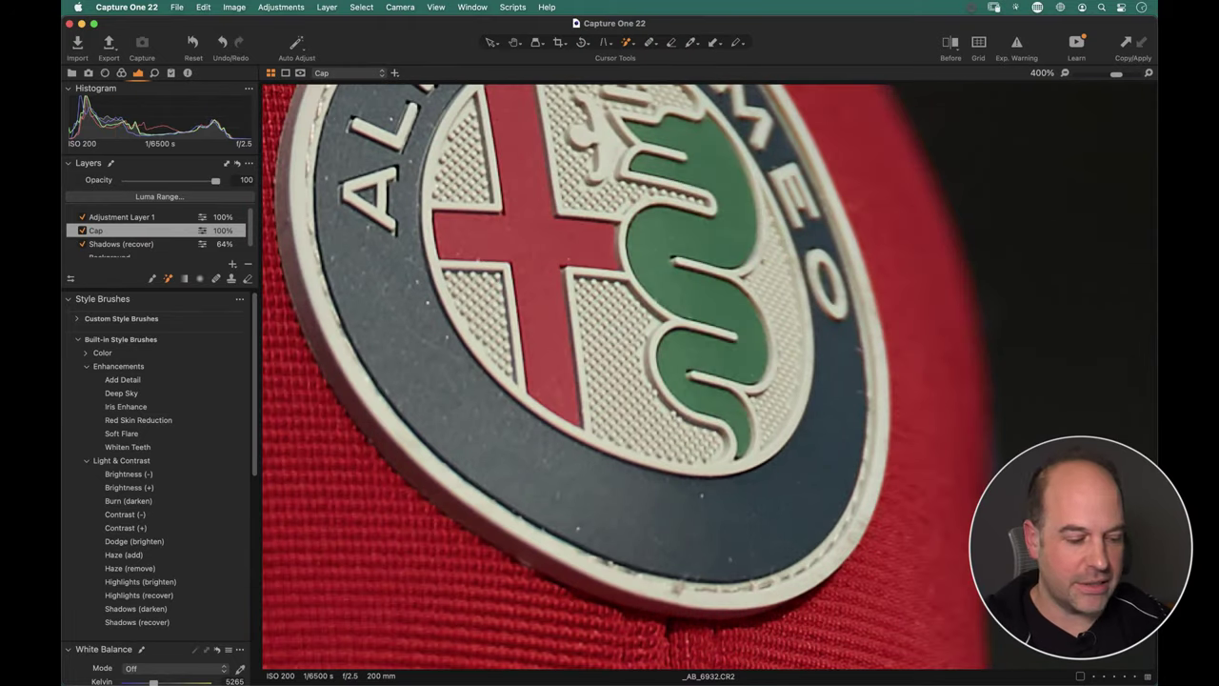
key("super+minus")
key("super+minus")
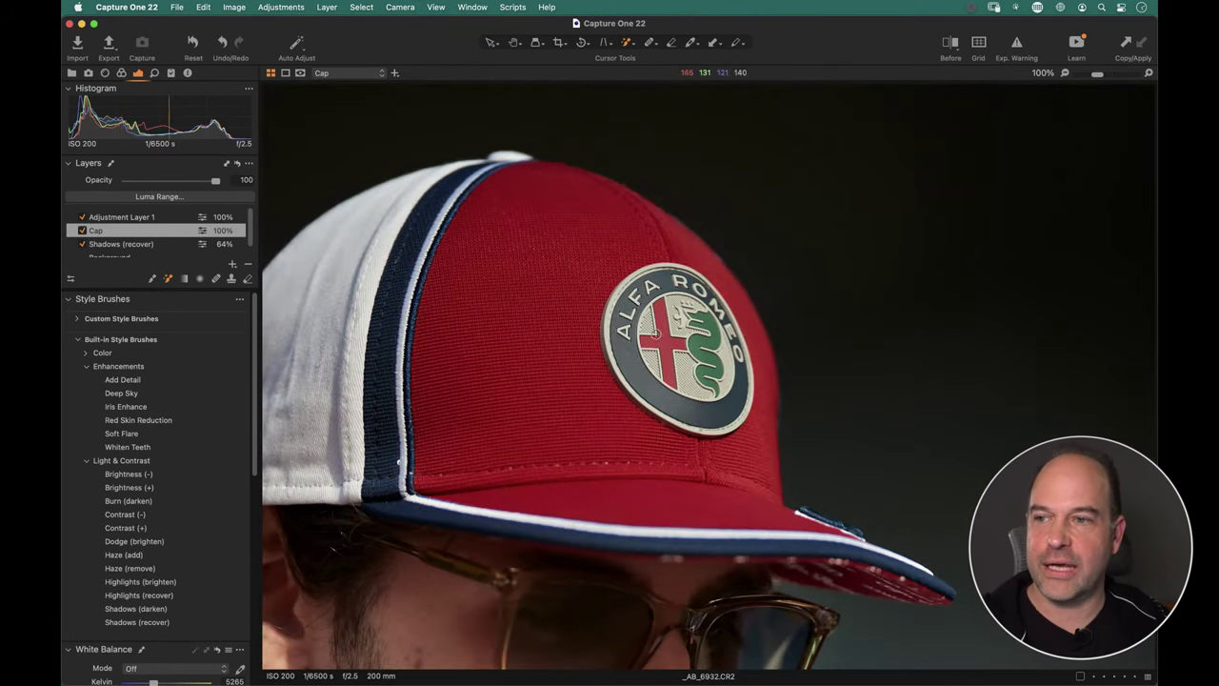
key("super+plus")
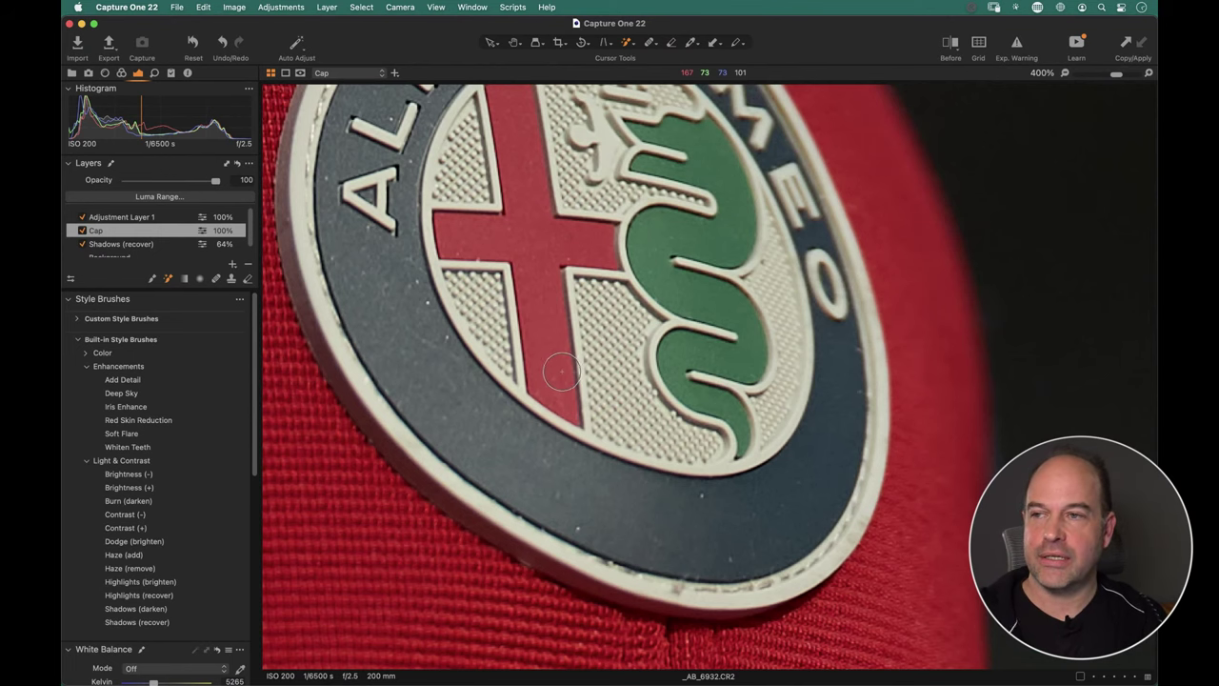
left_click_drag(565, 371, 600, 428)
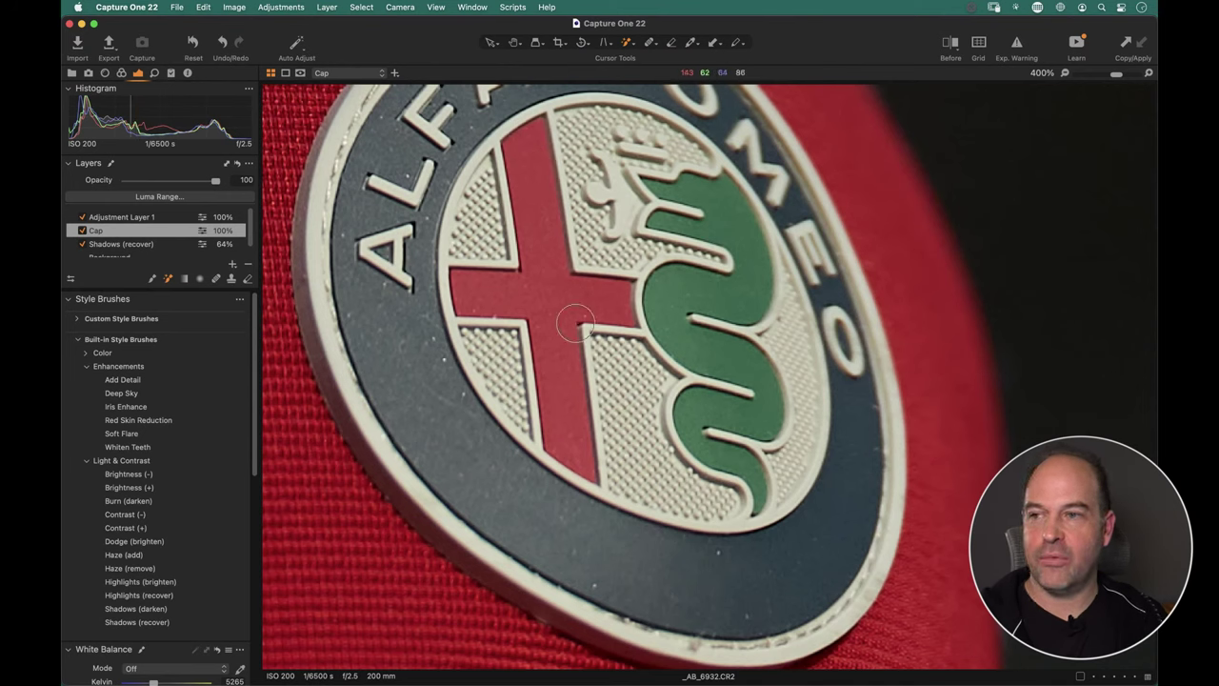
right_click(574, 325)
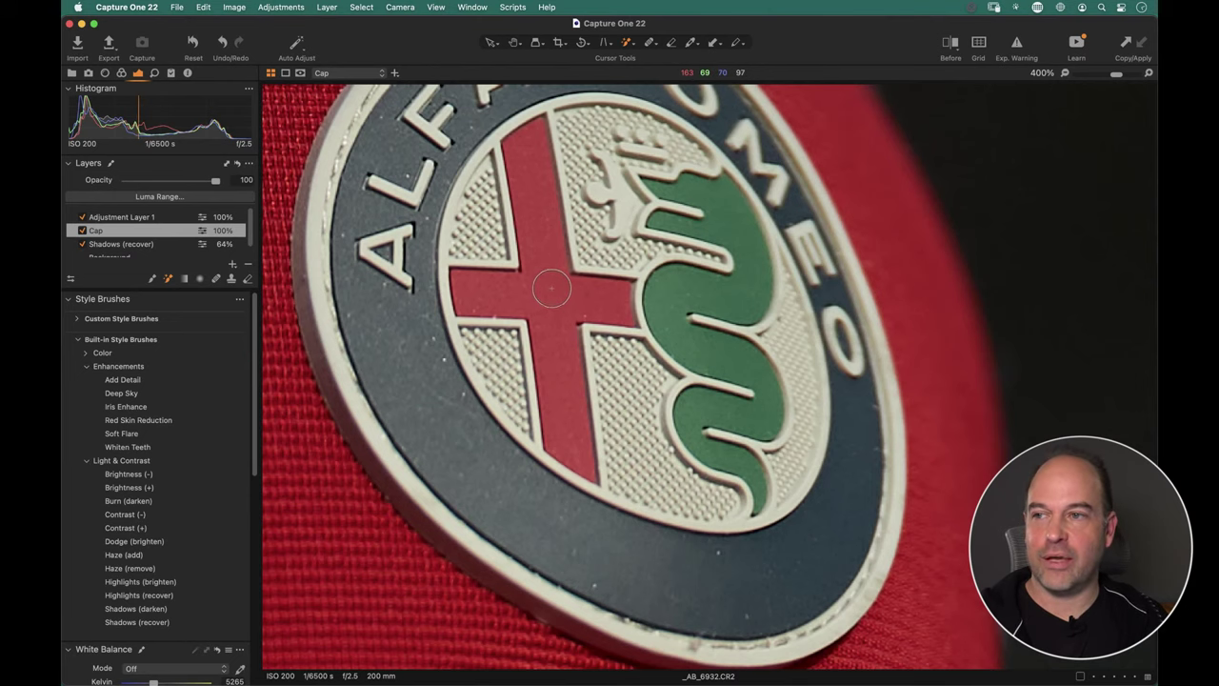
key("super+0")
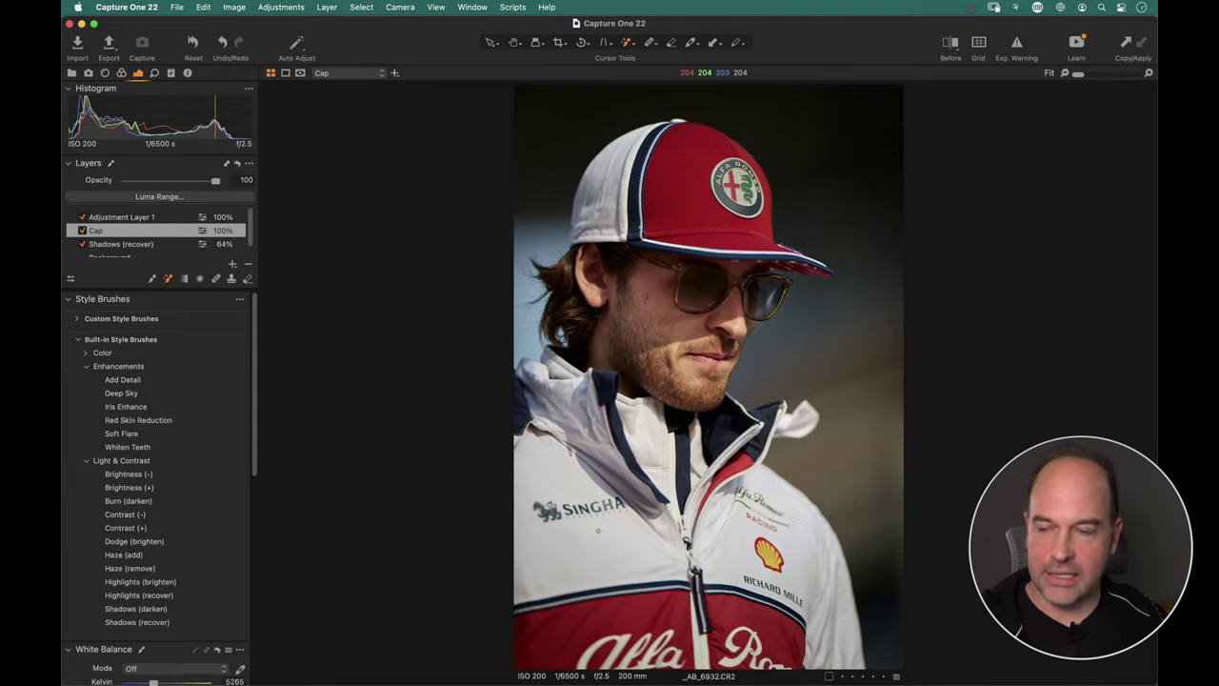
right_click(598, 531)
Open _AB_9596, add Adjustment Layer 2, and Magic Brush the red cap and jacket into it.
key("super+alt+n")
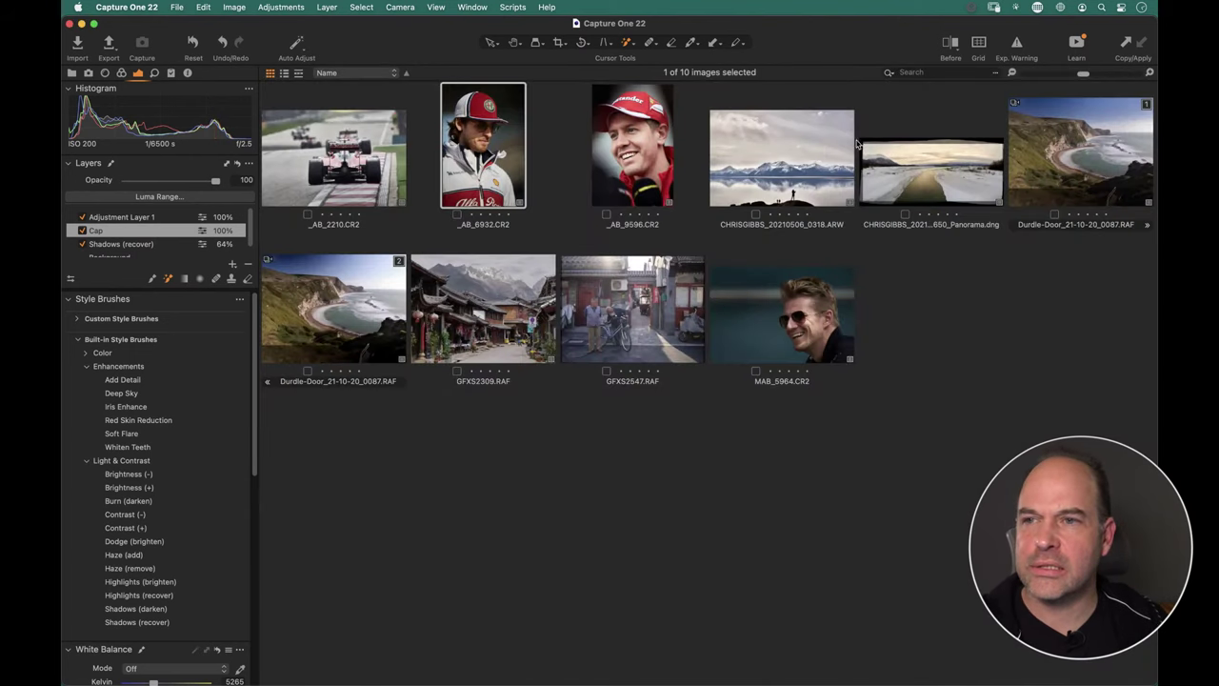
double_click(643, 162)
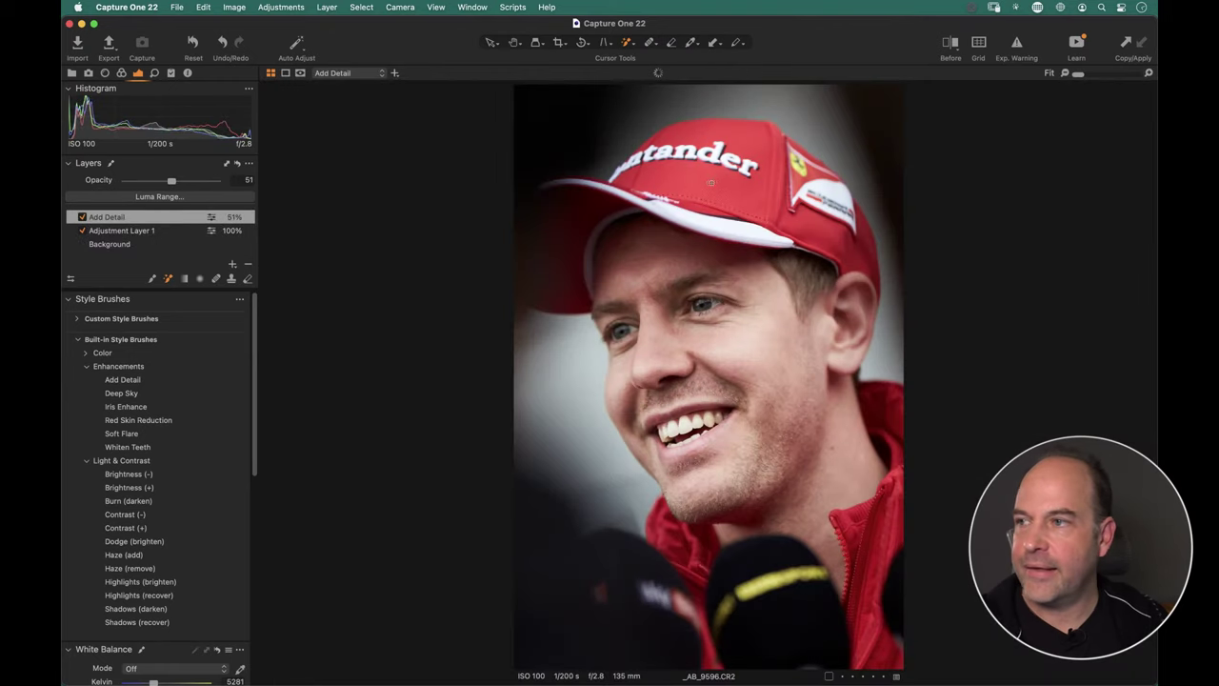
left_click(229, 266)
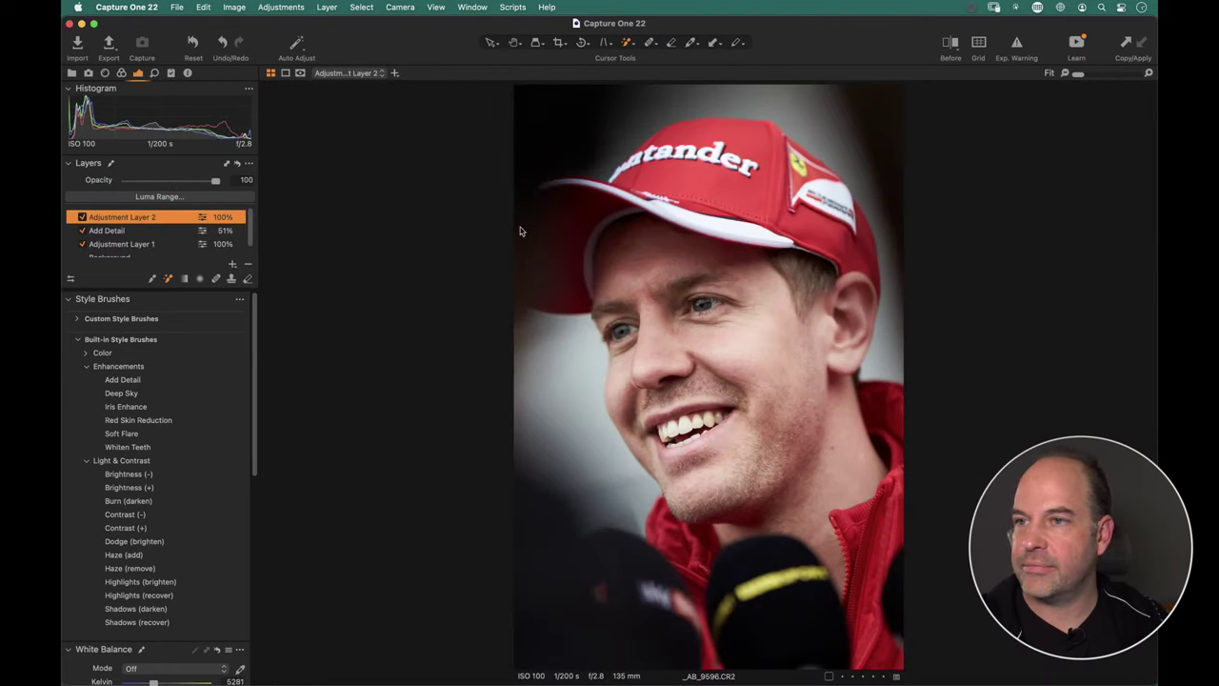
right_click(732, 206)
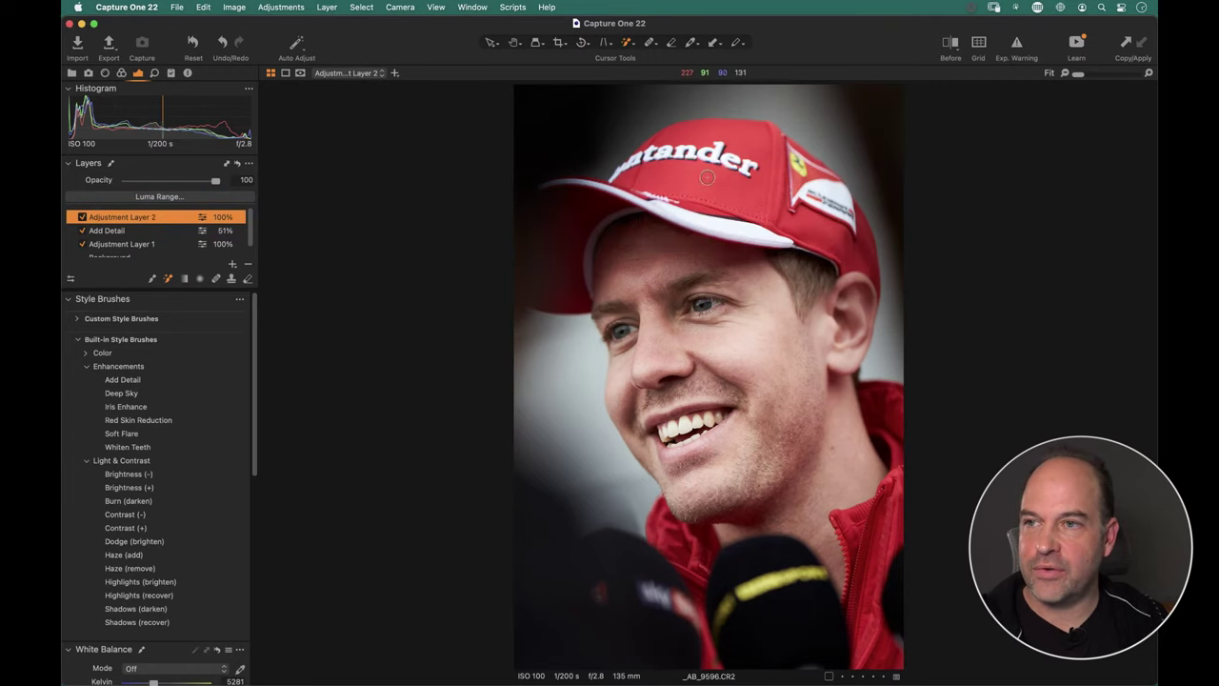
left_click_drag(706, 178, 766, 198)
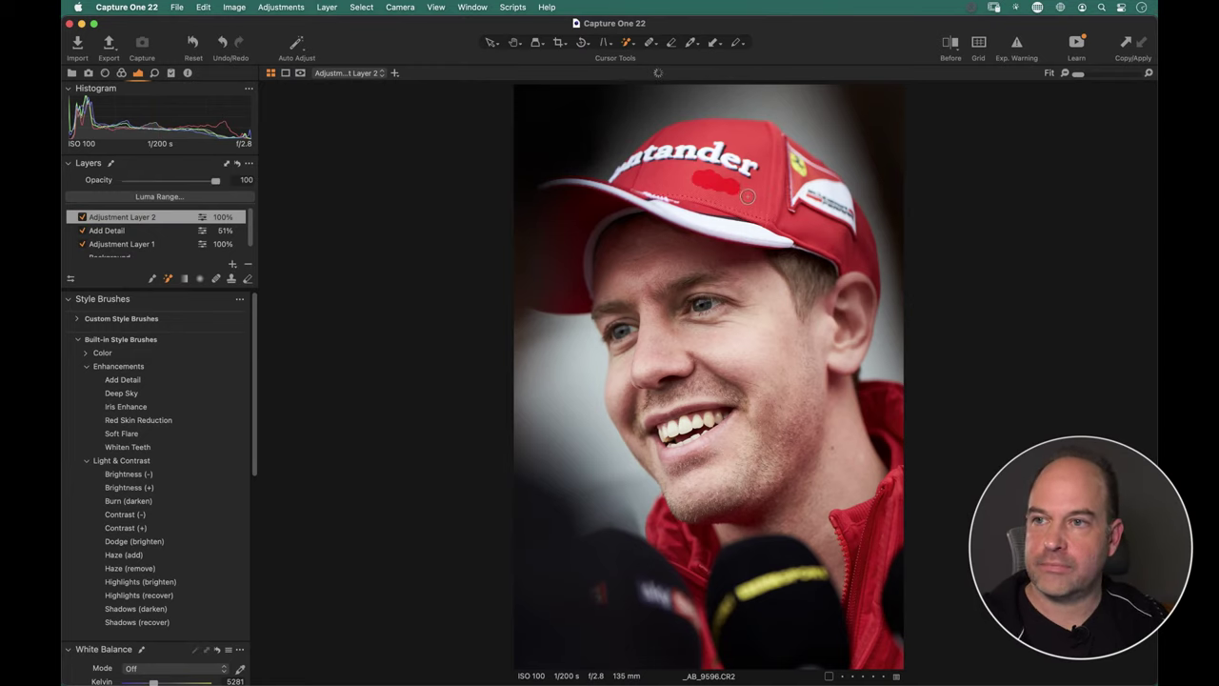
left_click(875, 529)
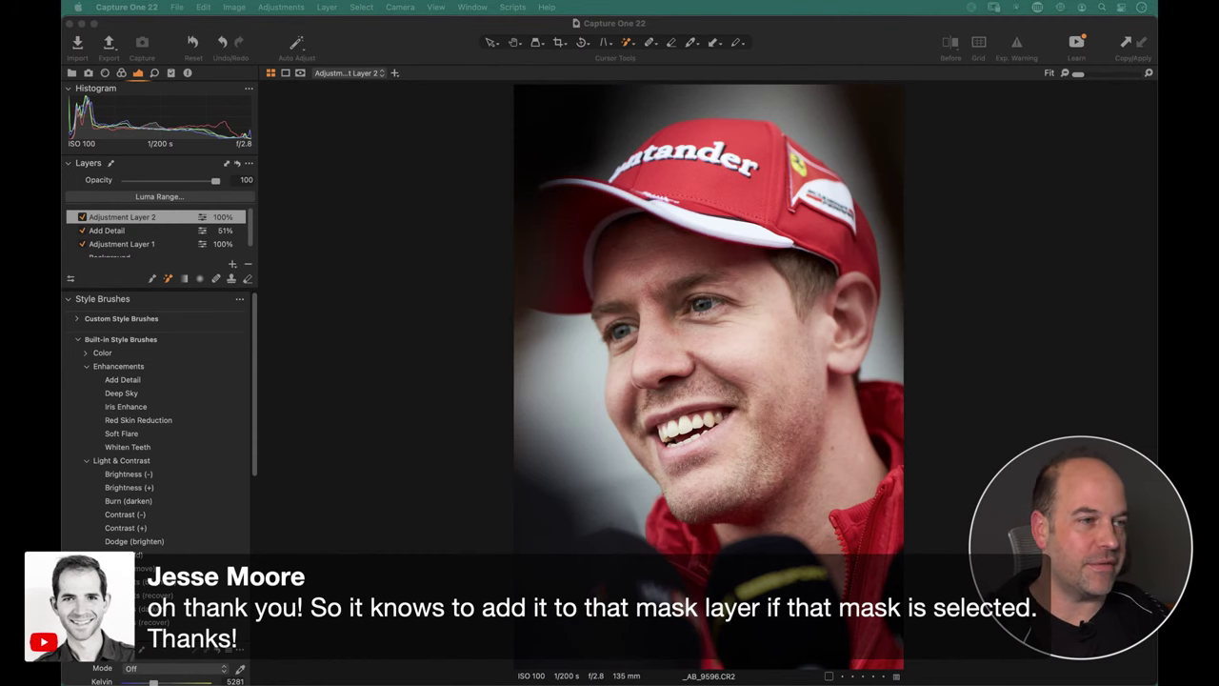
Open the _AB_6932 portrait and select its Shadows (recover) and Cap layers.
left_click(457, 340)
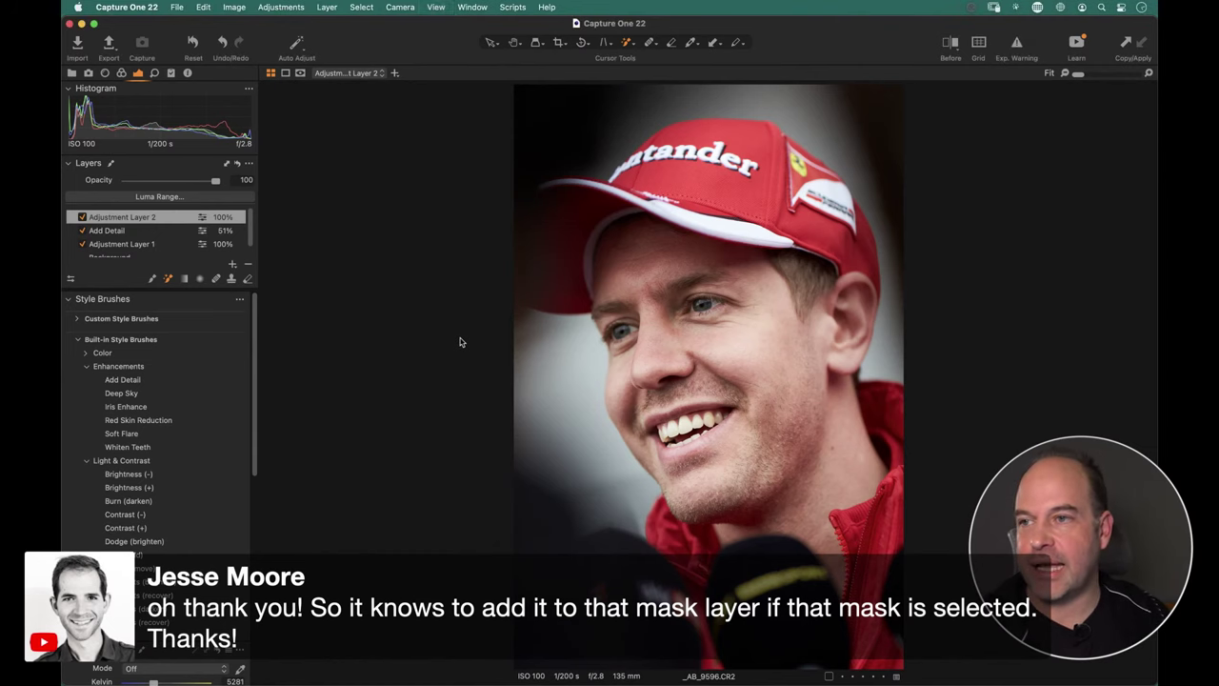
key("super+alt+v")
double_click(489, 162)
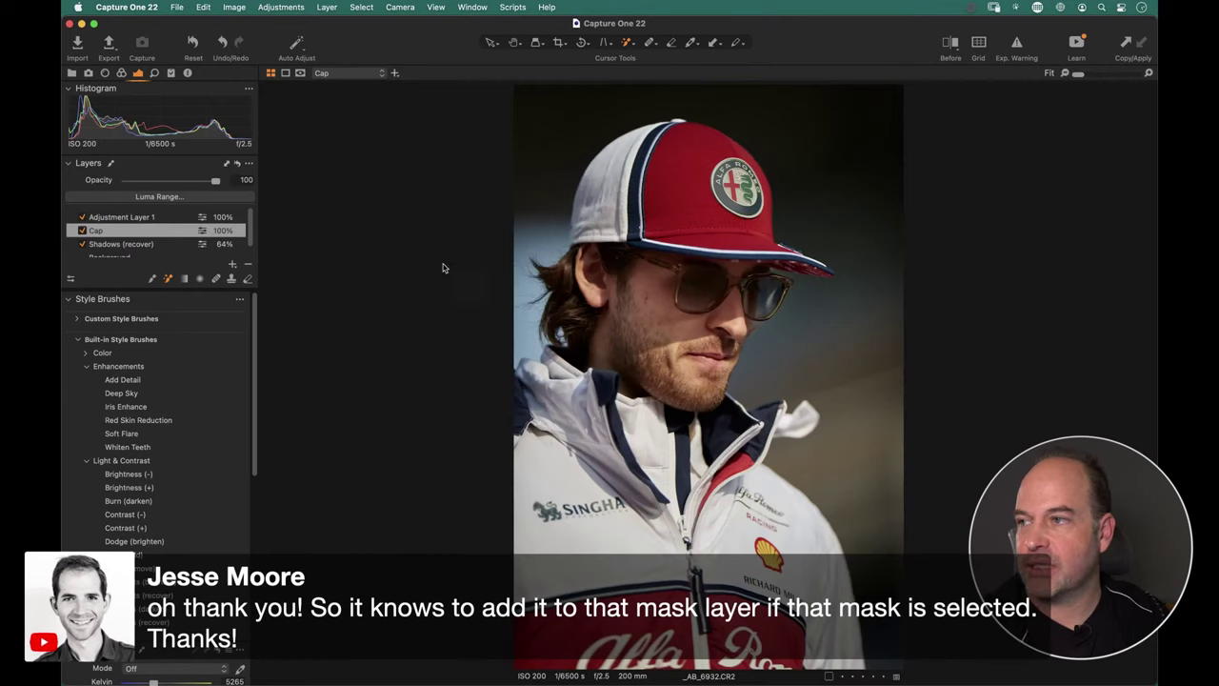
left_click(137, 245)
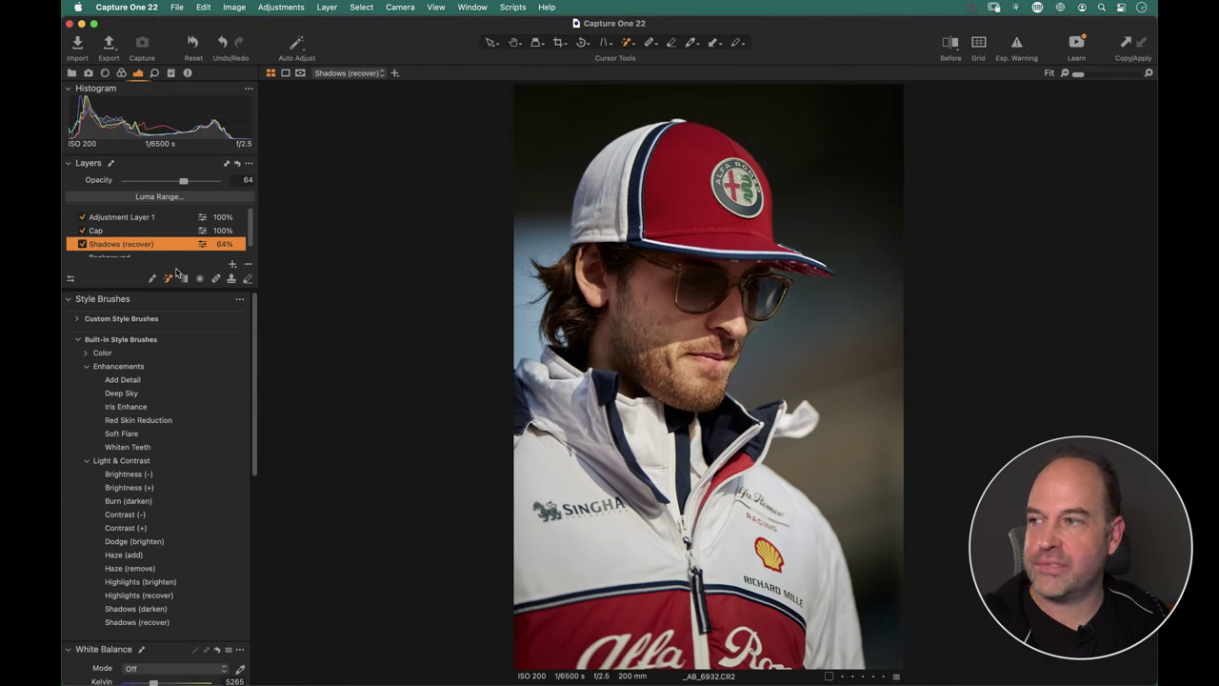
left_click(111, 231)
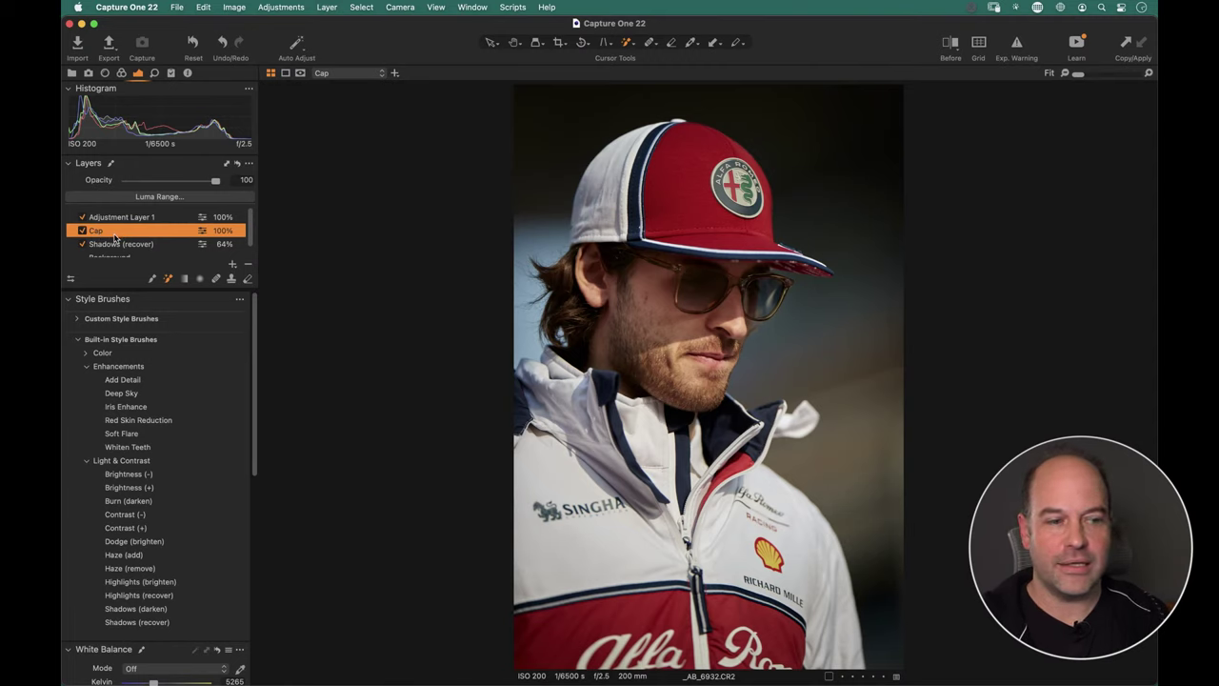
Check the Edit menu's undo command without choosing it, then return to the browser grid.
left_click(202, 7)
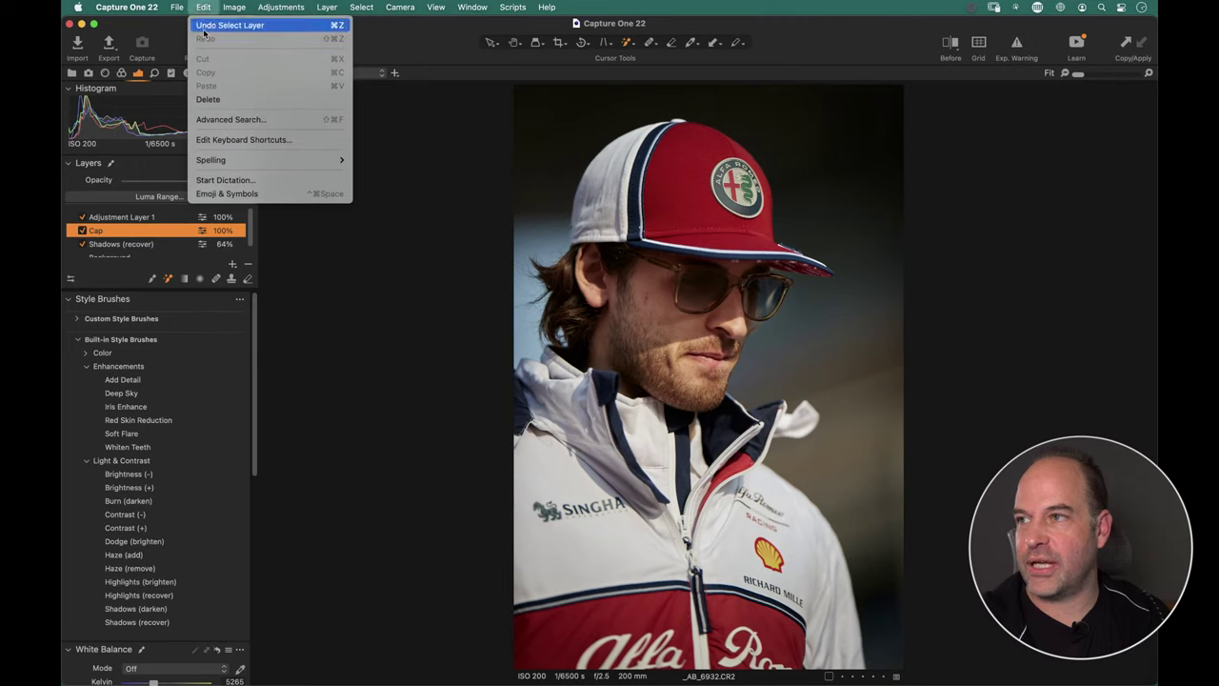
left_click(281, 7)
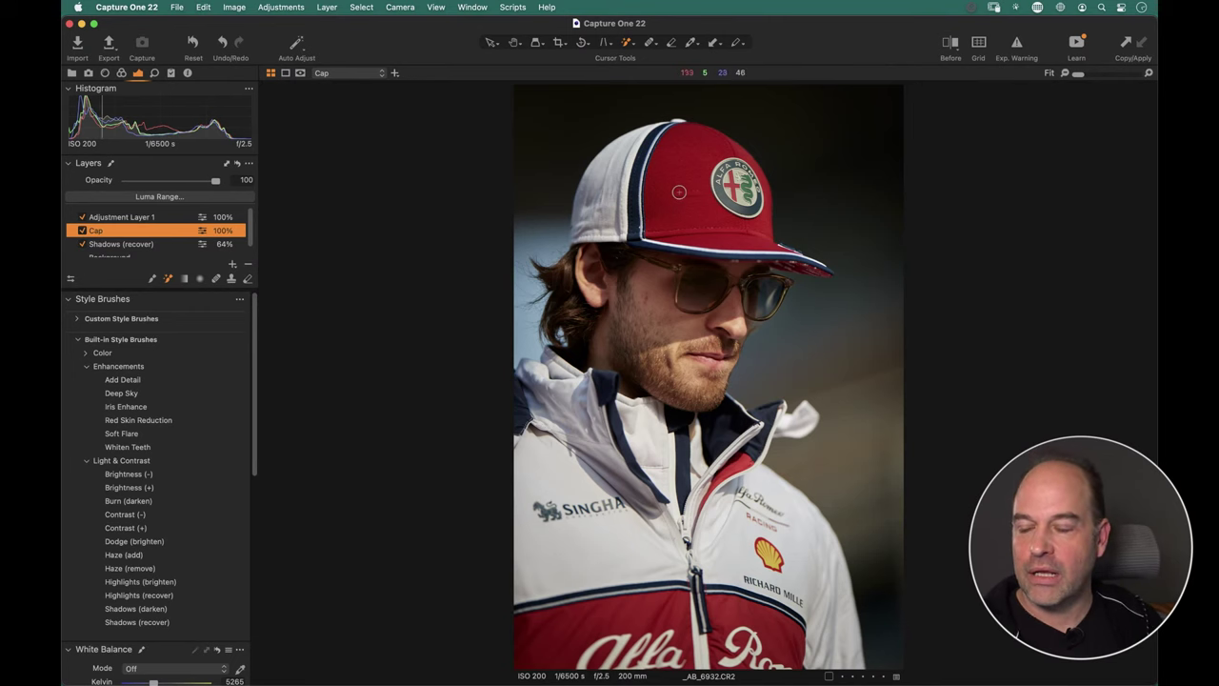
key("alt+super+v")
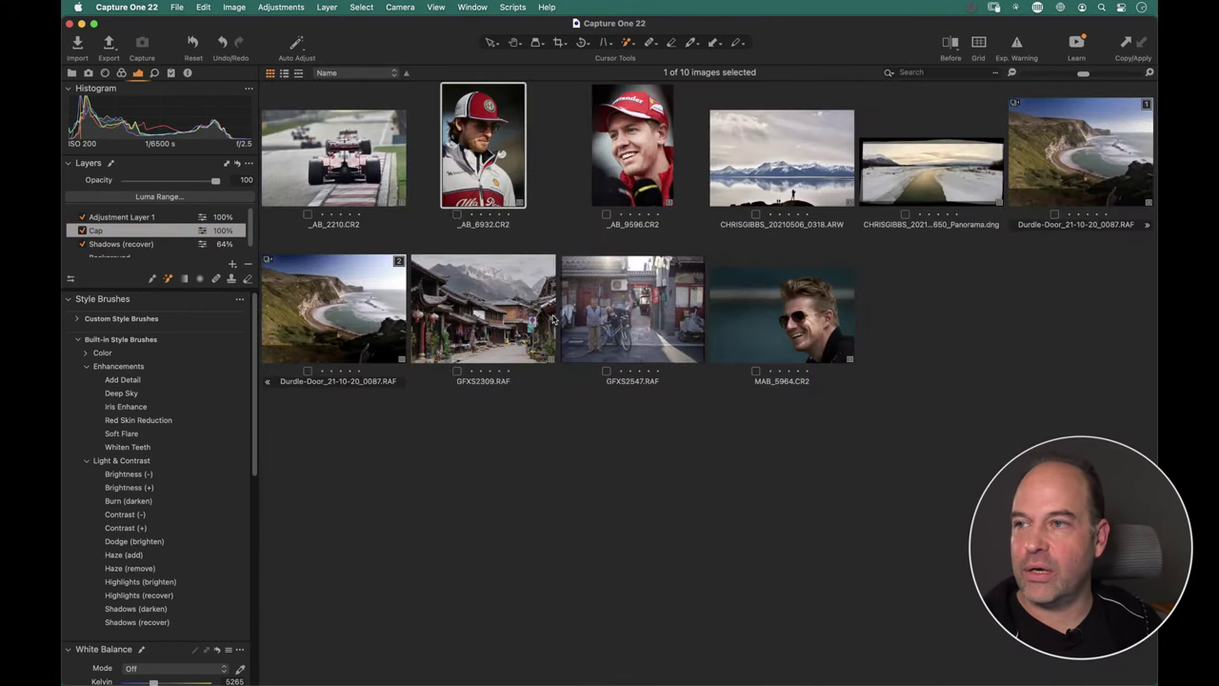
Reopen _AB_9596 zoomed in on the face and lower the brush flow from 8 to 4.
double_click(624, 195)
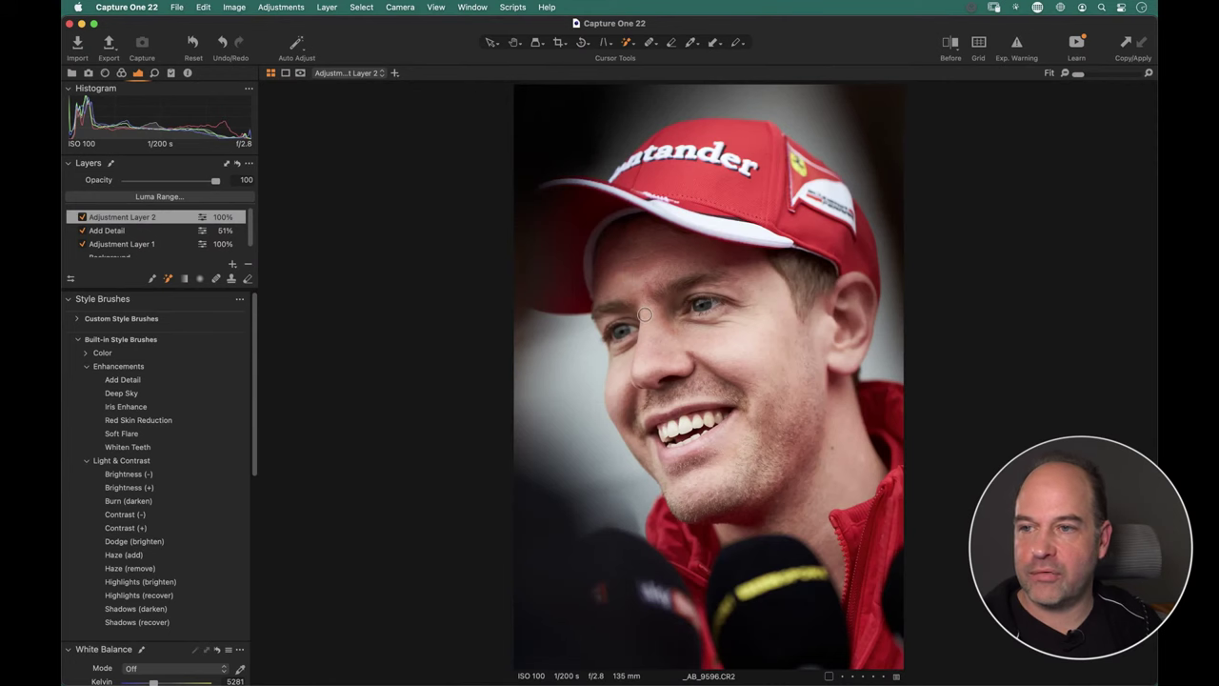
key("super+equal")
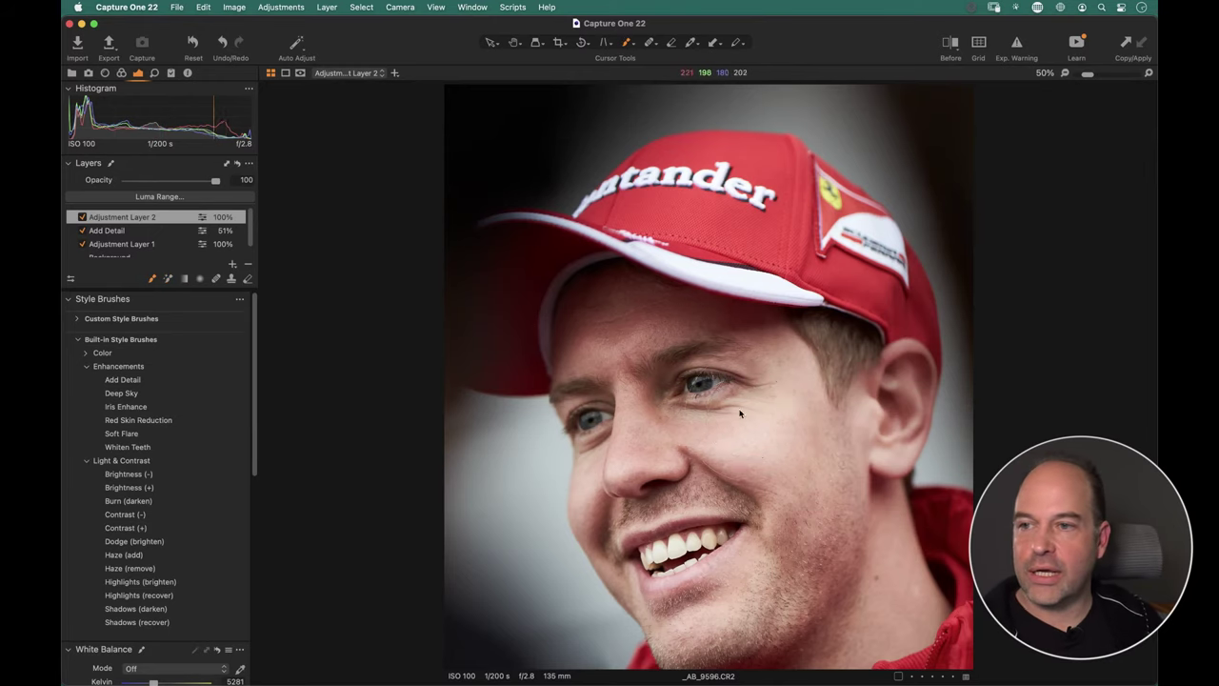
right_click(761, 447)
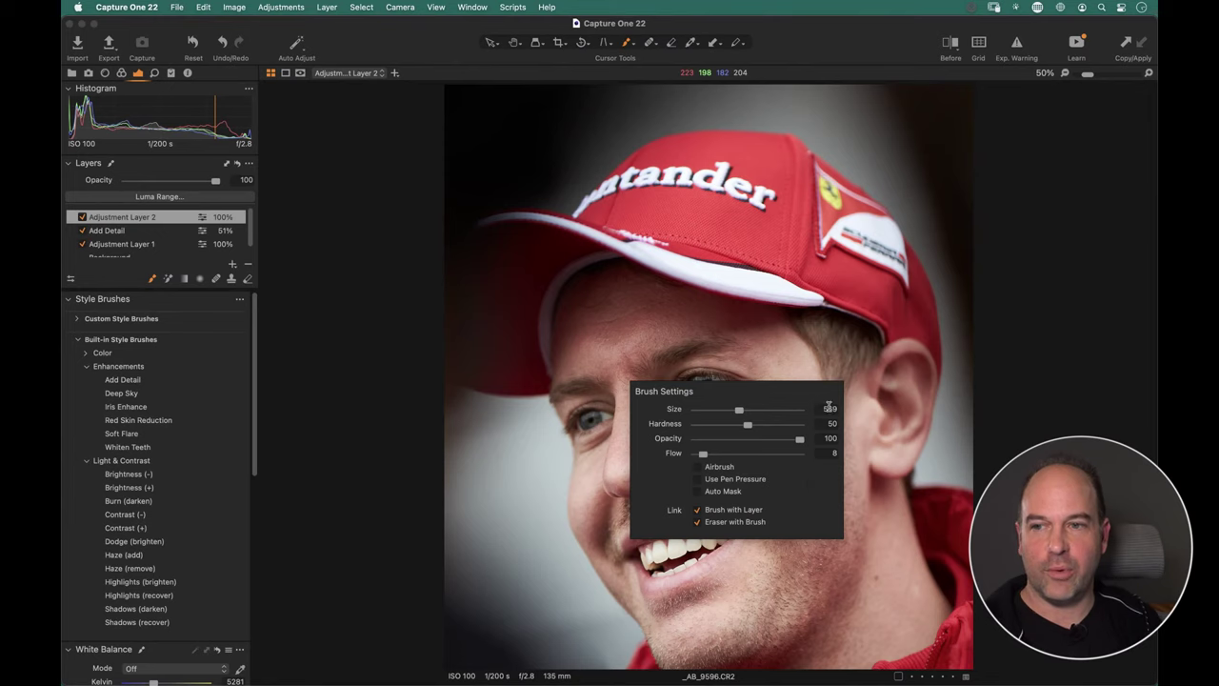
left_click_drag(714, 458, 710, 458)
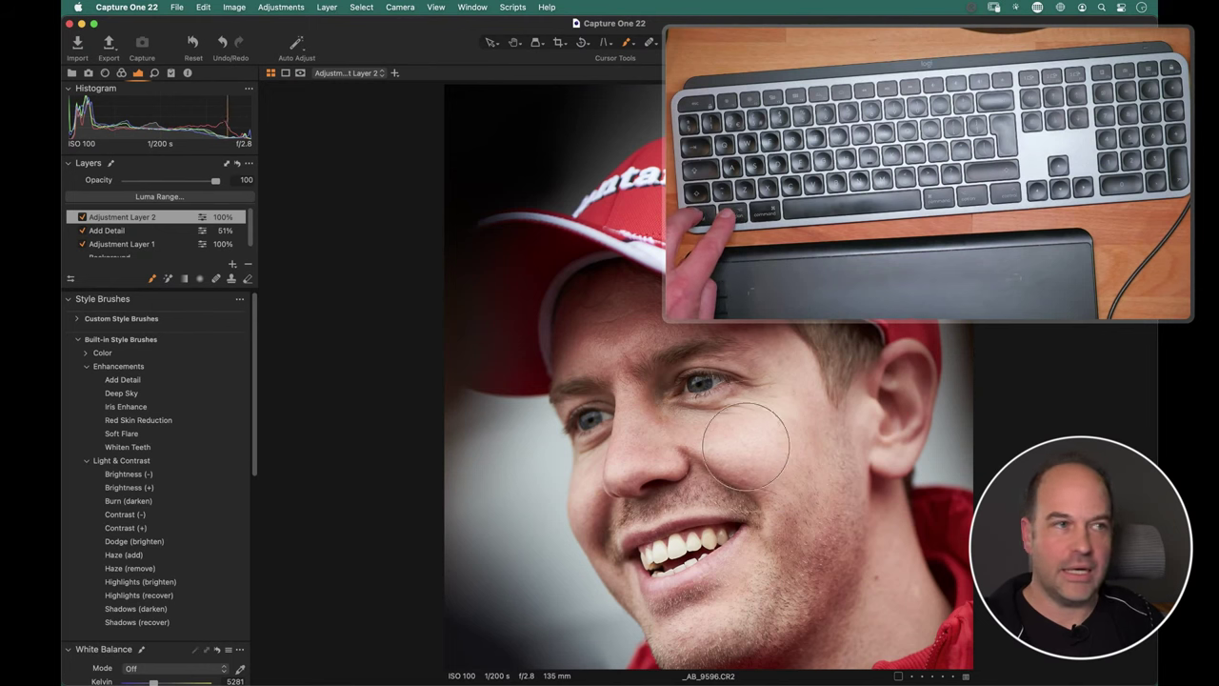
Set the brush to size 474 and hardness 24 with raised opacity and flow, then select Erase Mask.
mouse_move(745, 444)
left_mouse_down()
mouse_move(732, 440)
mouse_move(748, 438)
left_mouse_up()
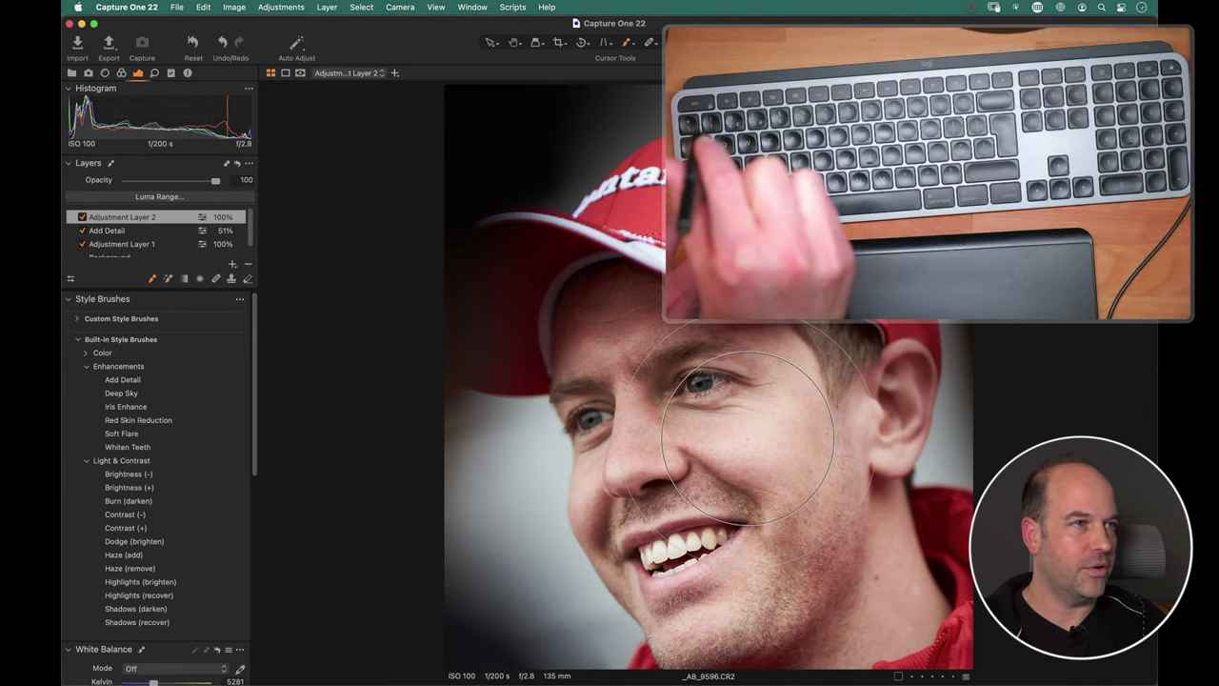
mouse_move(765, 409)
left_mouse_down()
mouse_move(725, 412)
mouse_move(752, 419)
mouse_move(716, 381)
left_mouse_up()
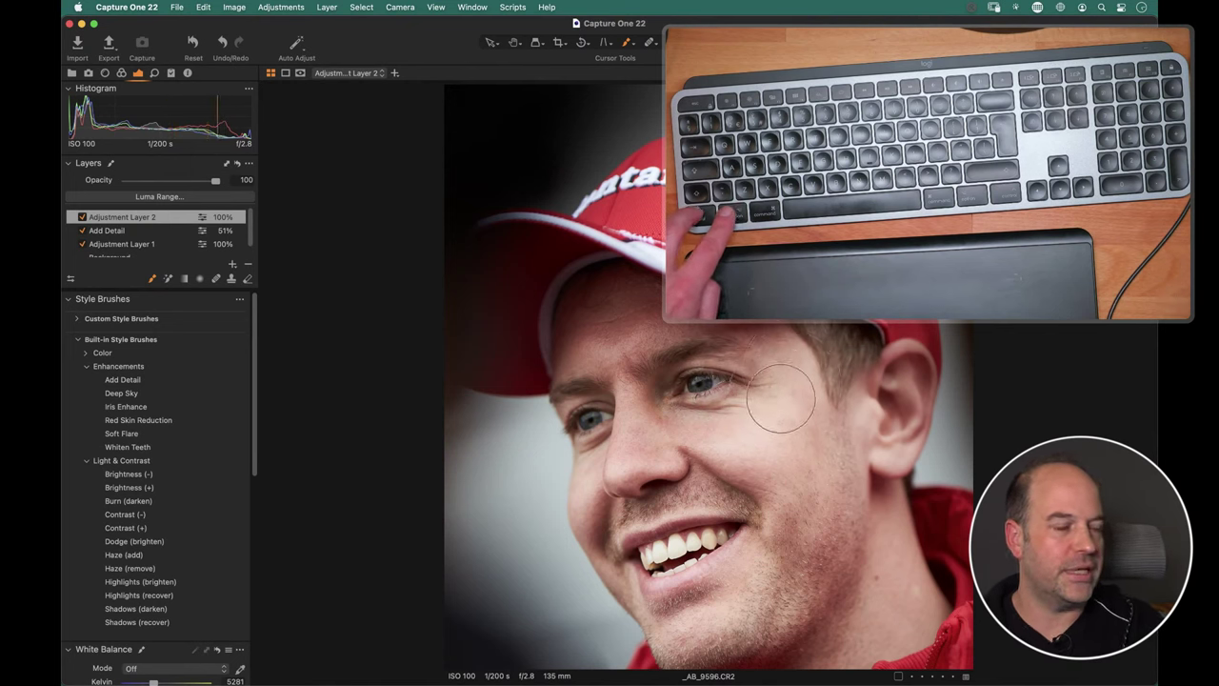
left_click_drag(782, 399, 781, 398)
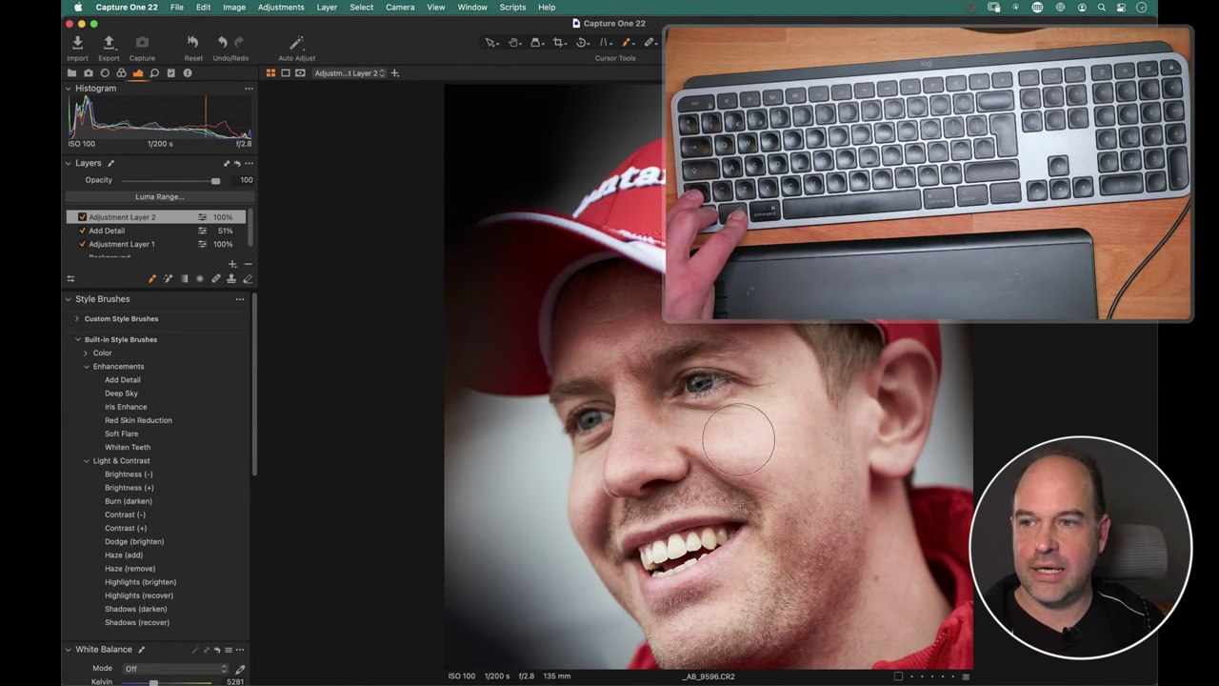
left_click_drag(775, 449, 777, 455)
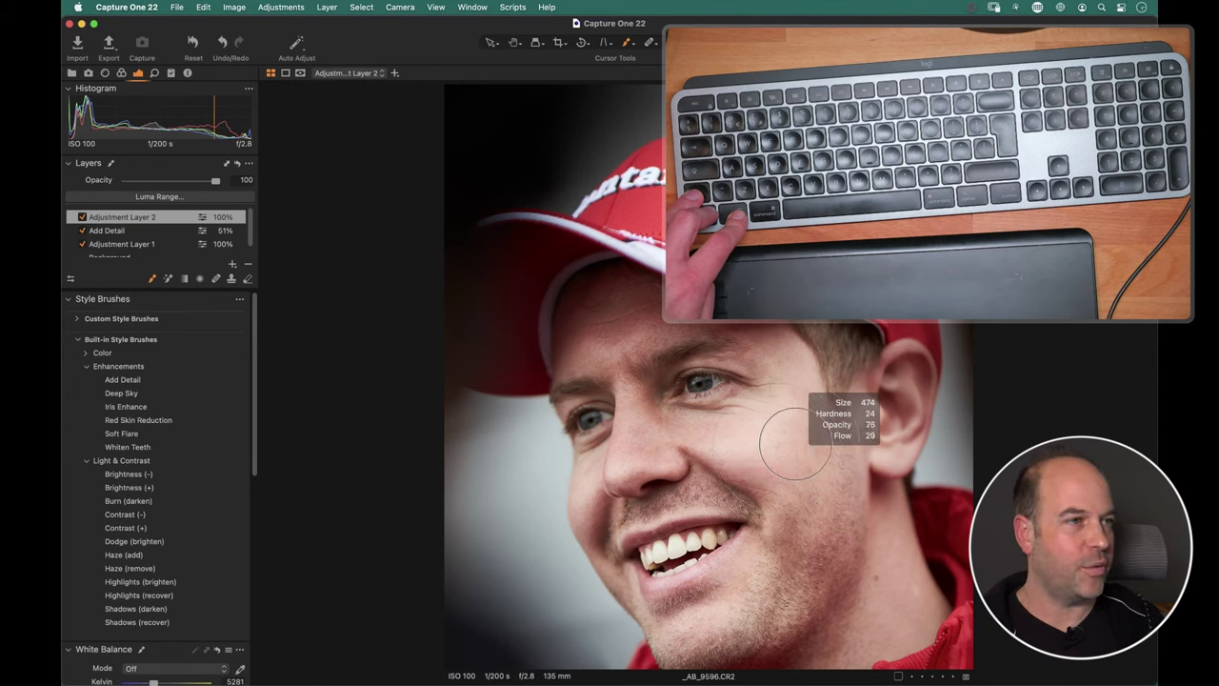
mouse_move(798, 444)
left_mouse_down()
mouse_move(831, 447)
mouse_move(776, 452)
left_mouse_up()
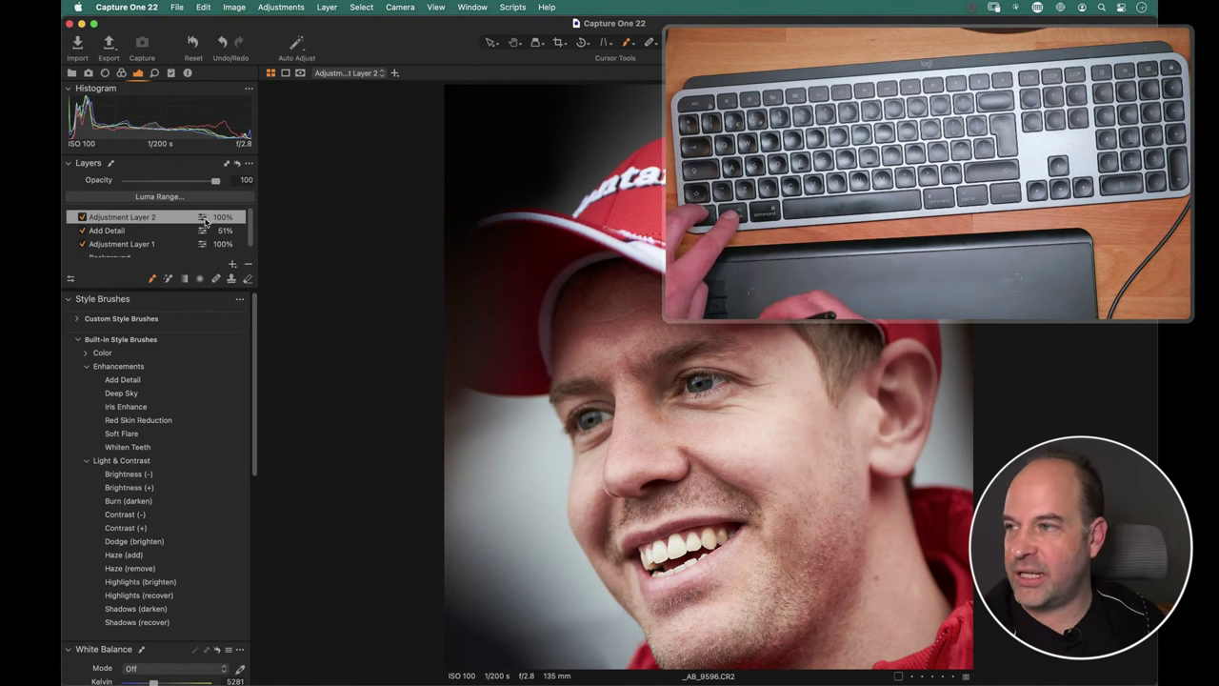
left_click(216, 281)
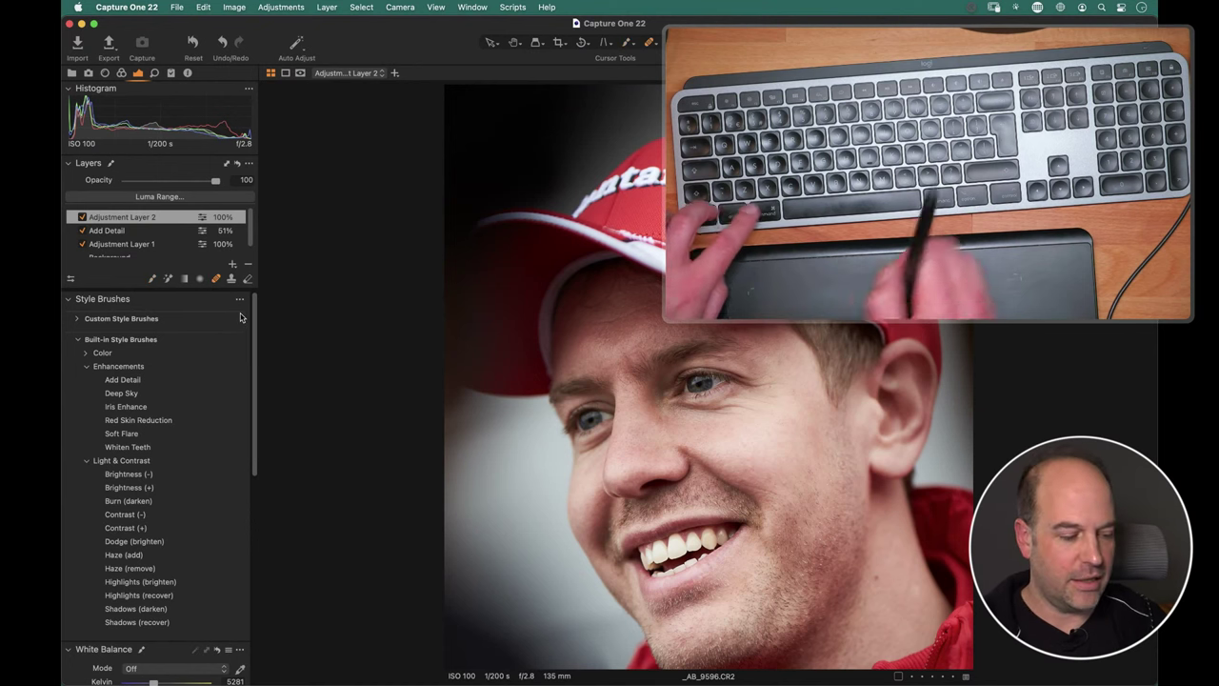
Zoom into the eye area and create Heal Layer 1 with a size-7 heal brush.
key("super+equal")
key("super+equal")
scroll(790, 334, "down", 5)
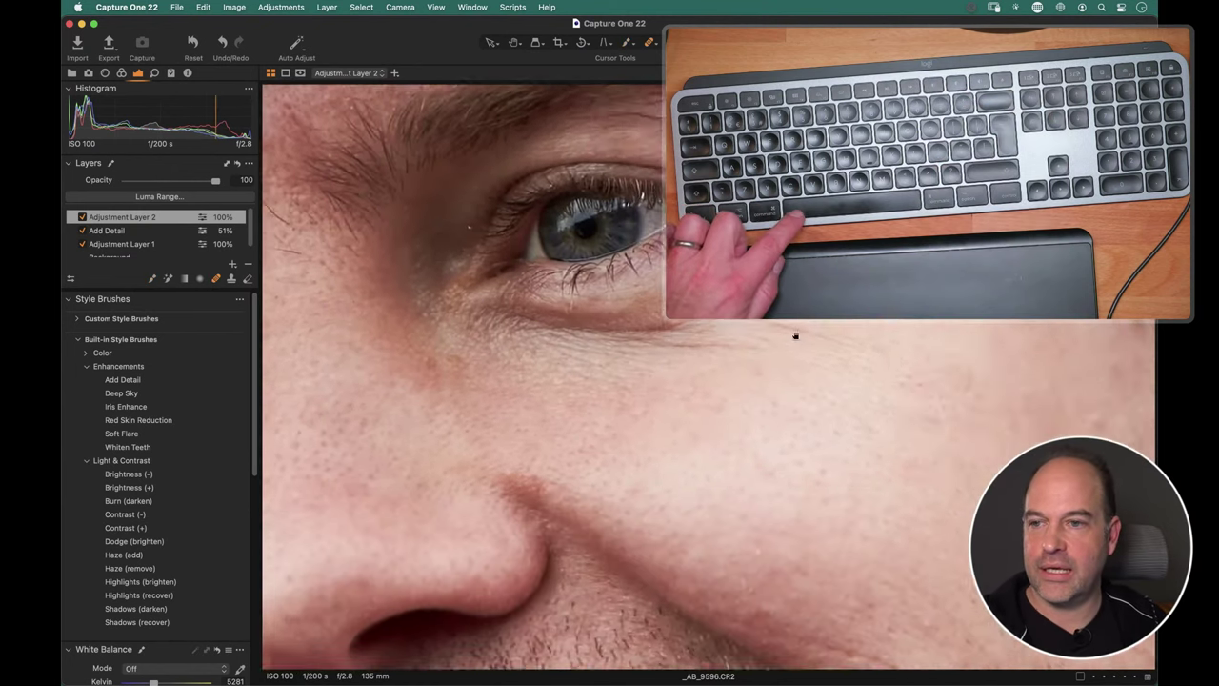
scroll(593, 403, "up", 5)
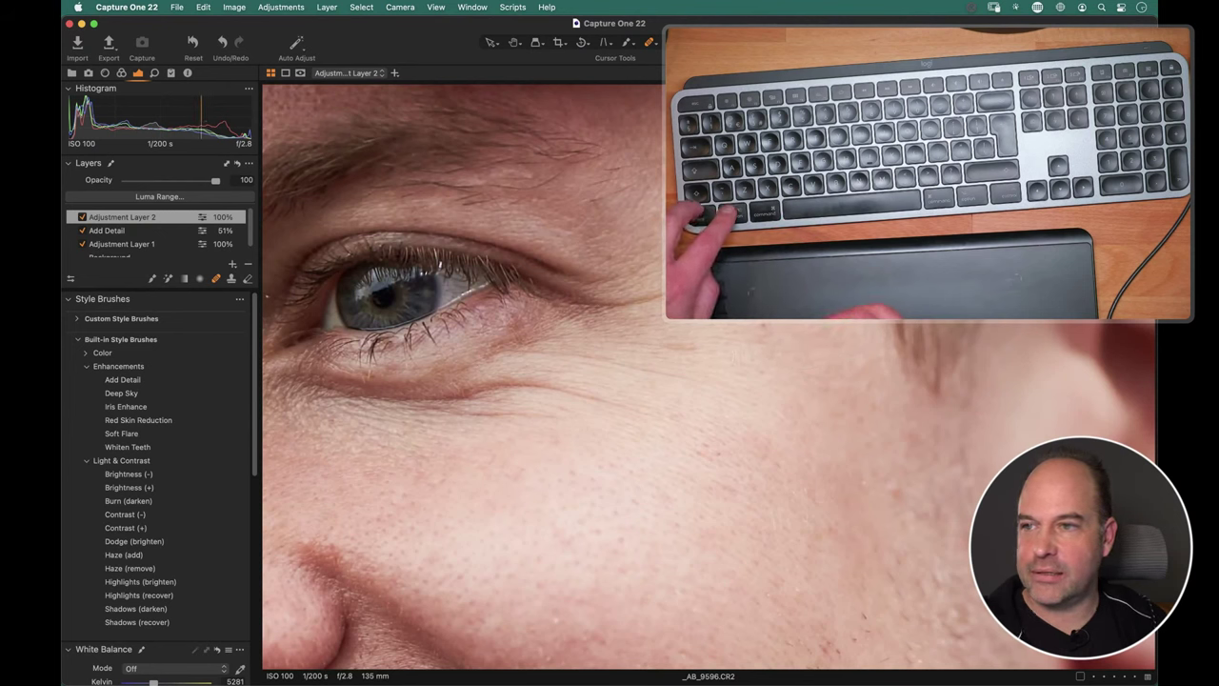
key("q")
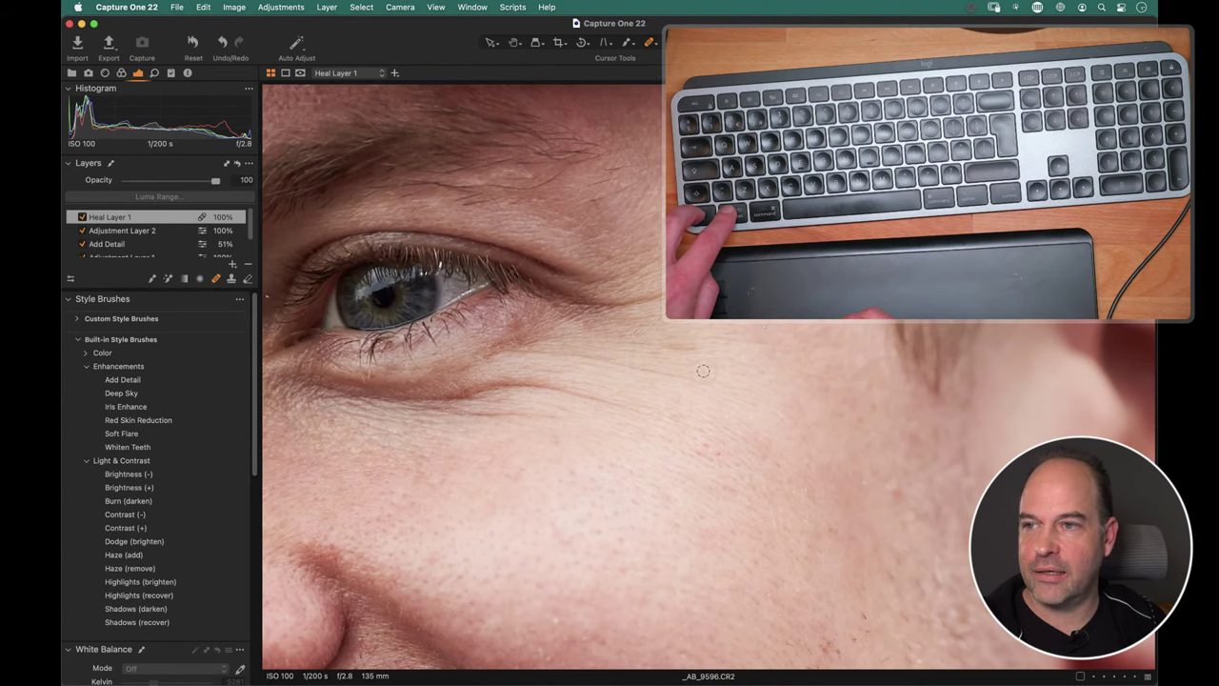
scroll(451, 414, "left", 10)
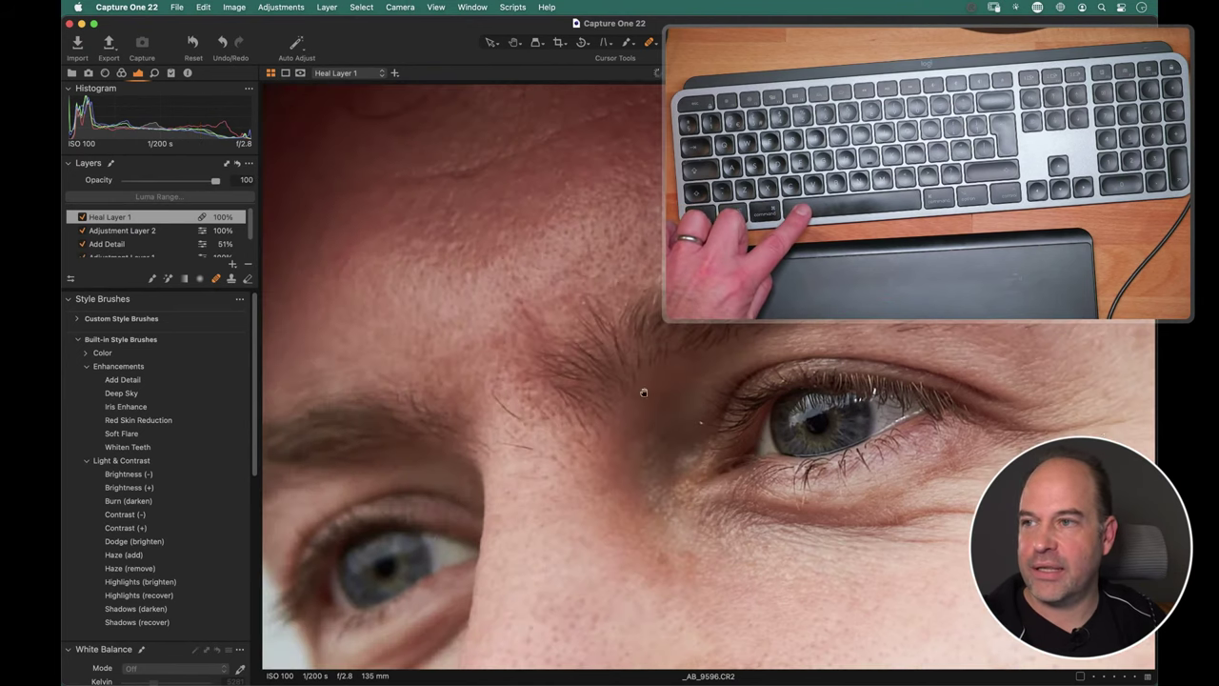
key("alt")
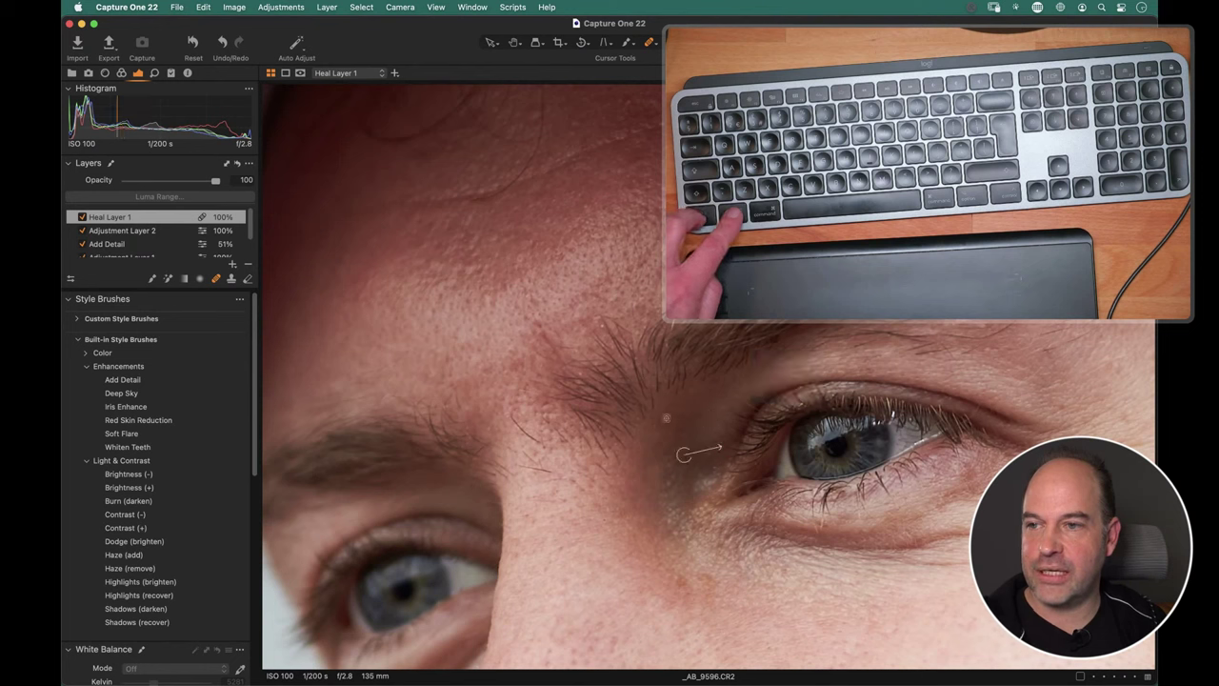
Place a heal spot on a forehead blemish, then zoom out to the full face.
left_click(586, 207)
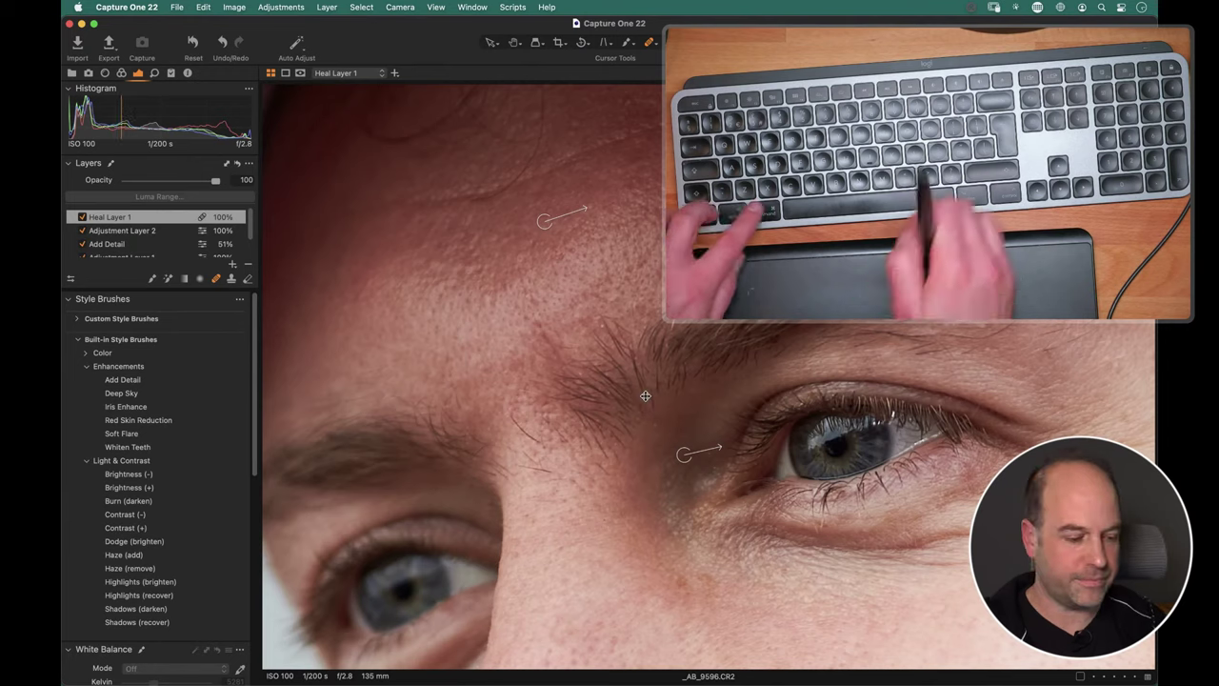
key("super+0")
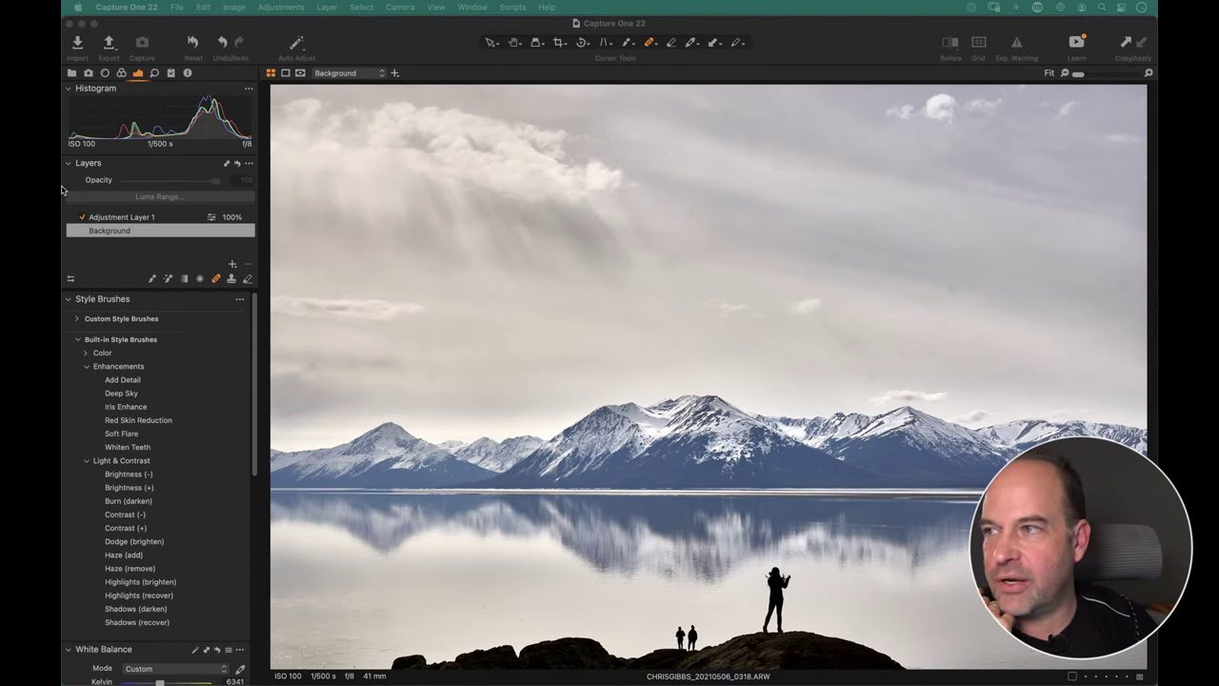
Test Clarity Structure up to 75 at 100% zoom, reset it to 0, and fit the landscape.
left_click(68, 299)
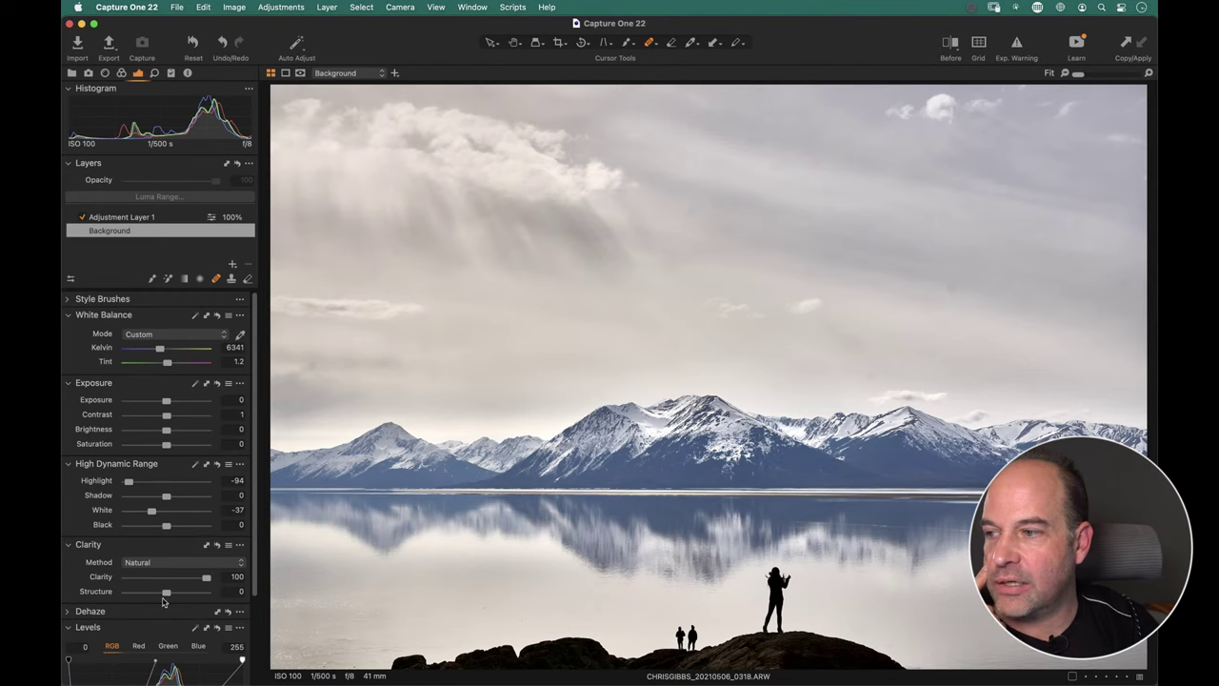
mouse_move(166, 591)
left_mouse_down()
mouse_move(198, 600)
mouse_move(187, 597)
left_mouse_up()
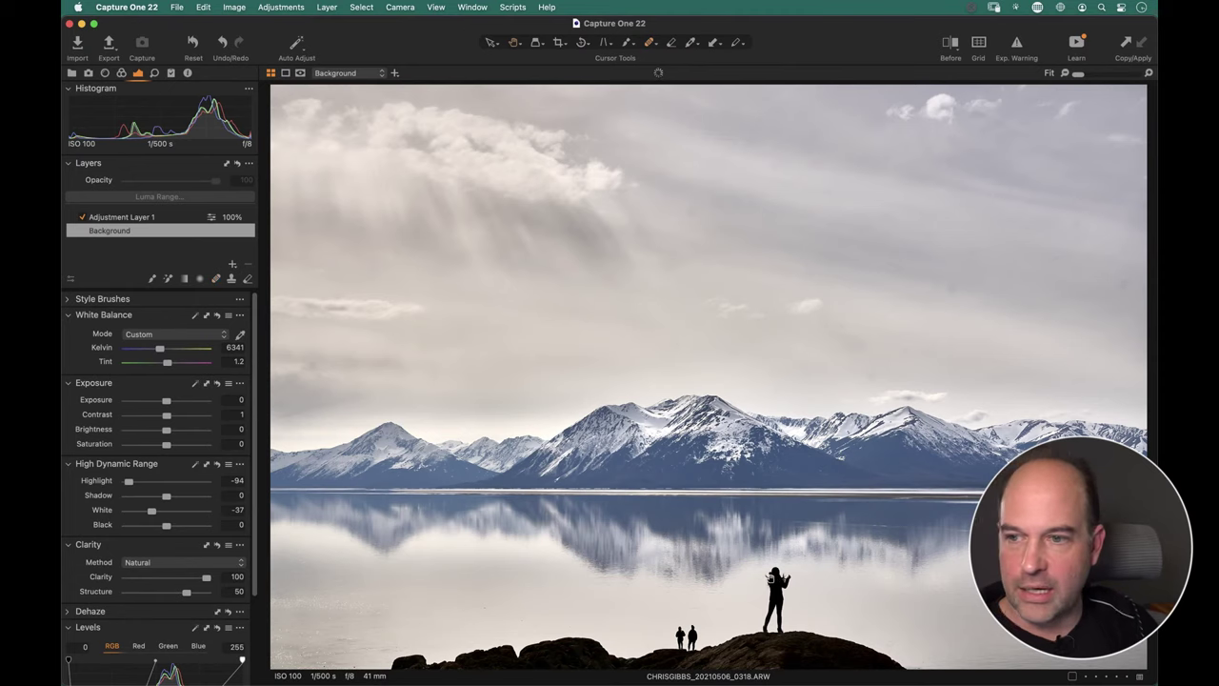
left_click(772, 578)
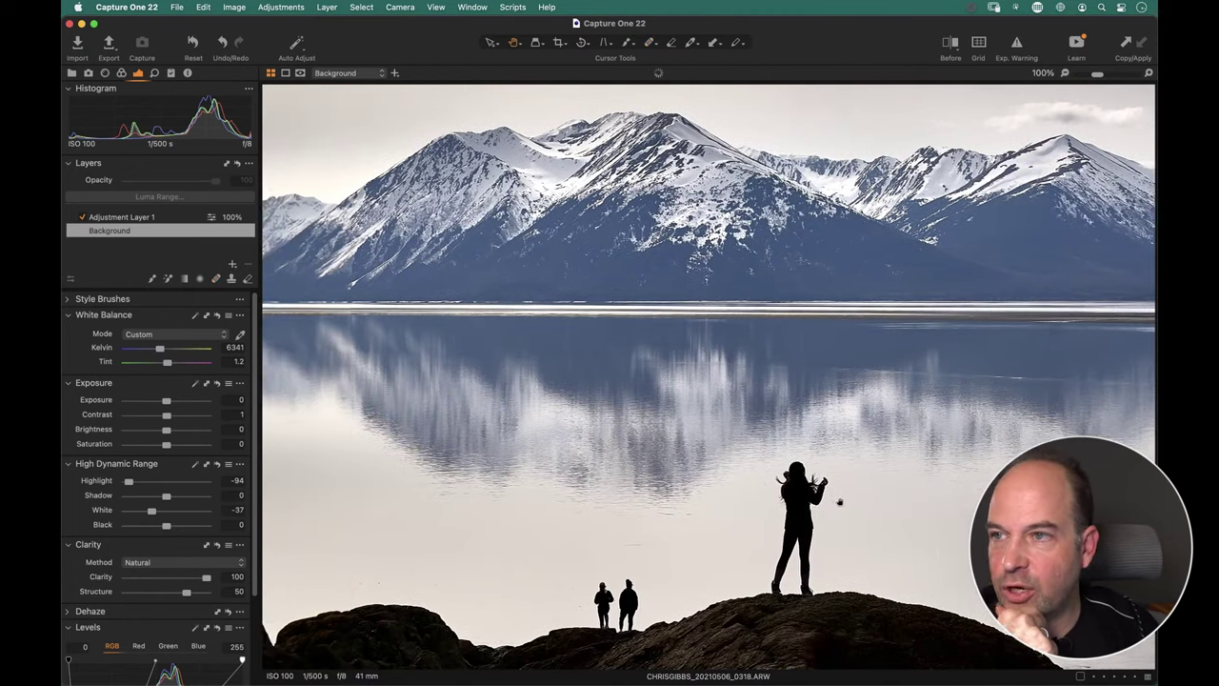
double_click(188, 593)
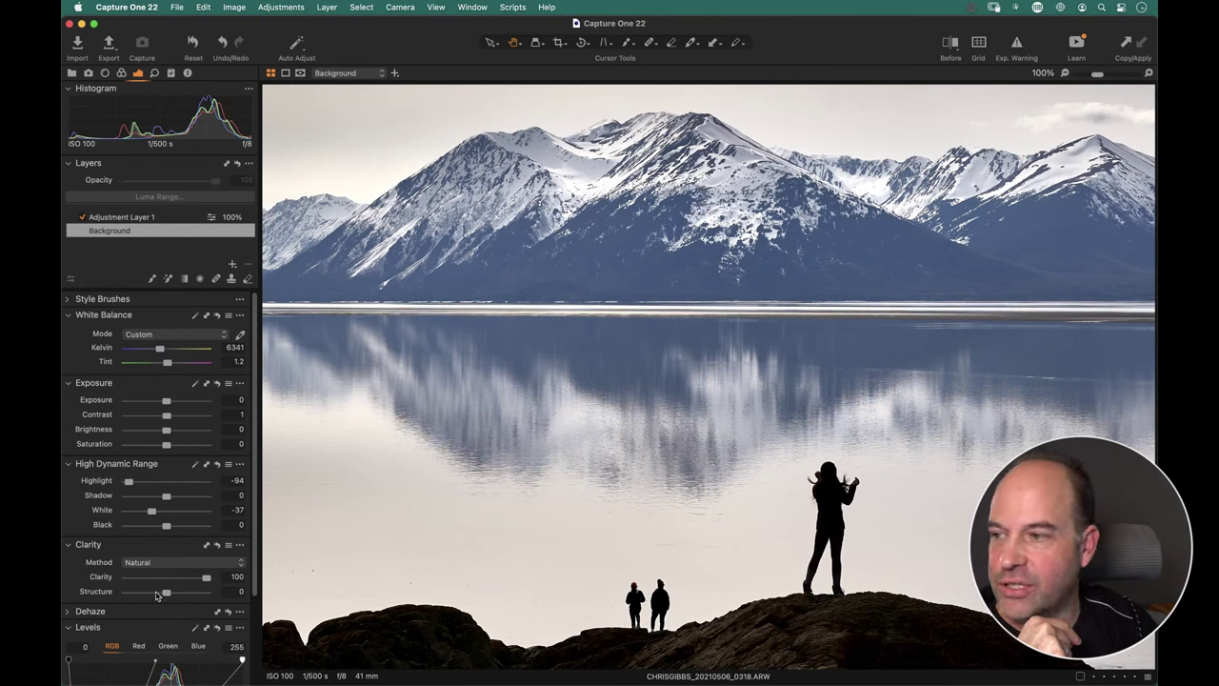
left_click_drag(162, 592, 197, 592)
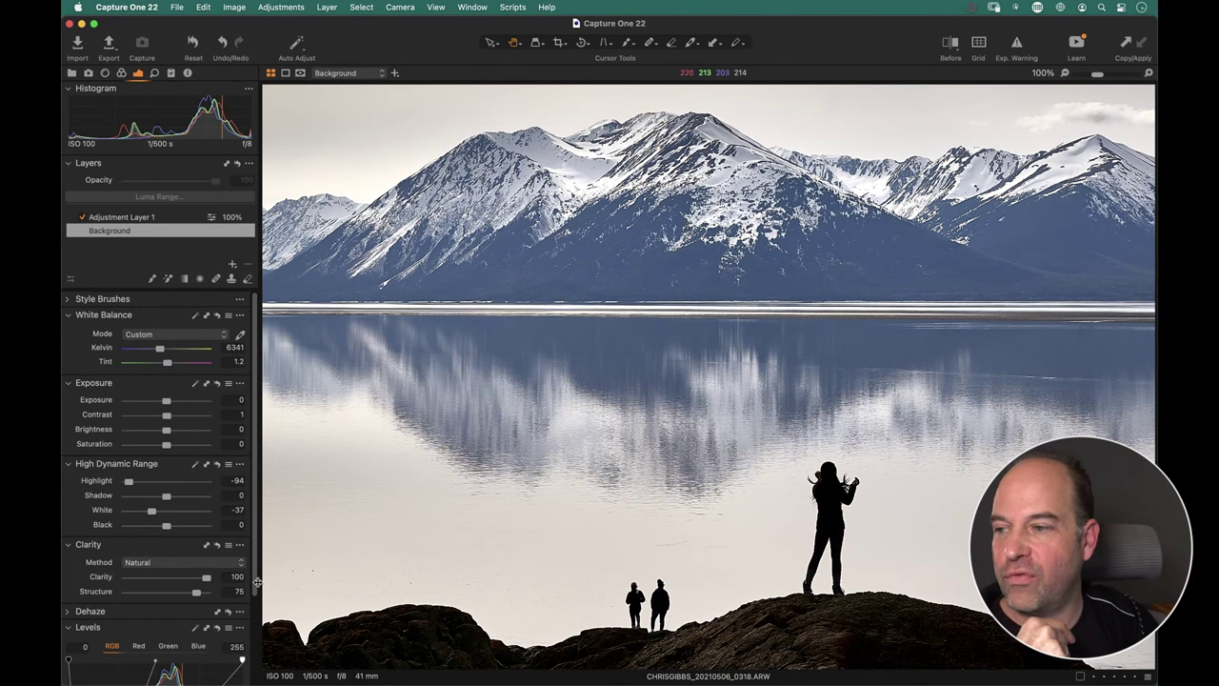
double_click(197, 592)
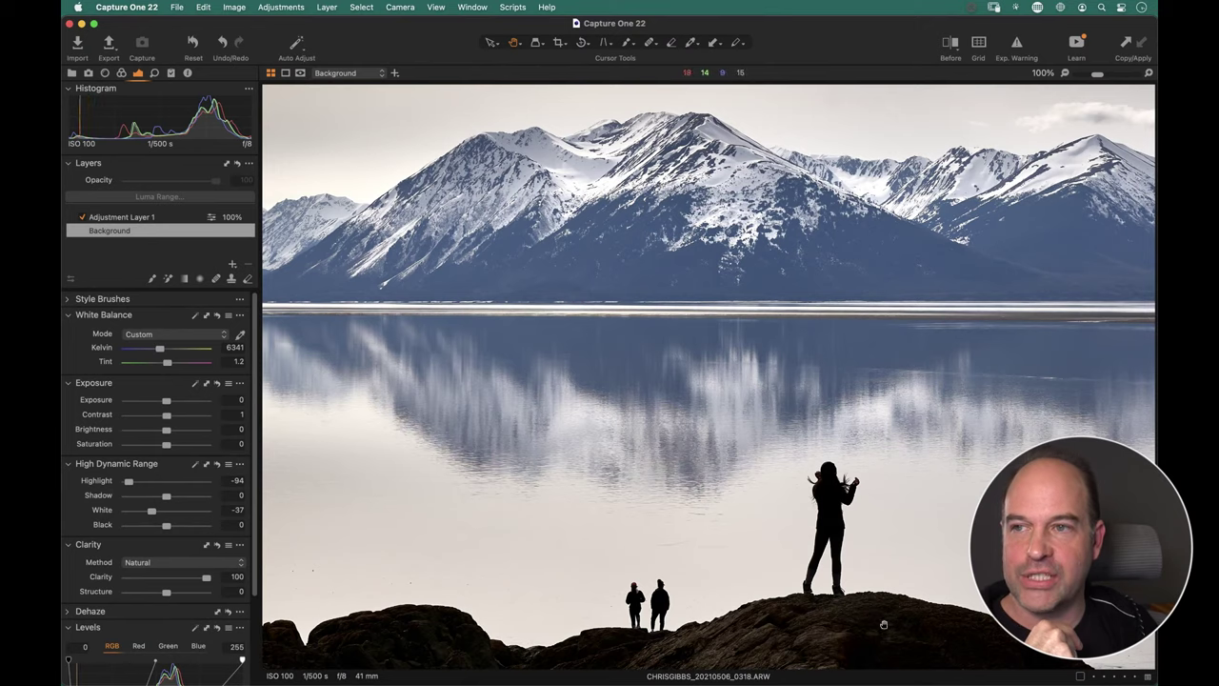
key("super+0")
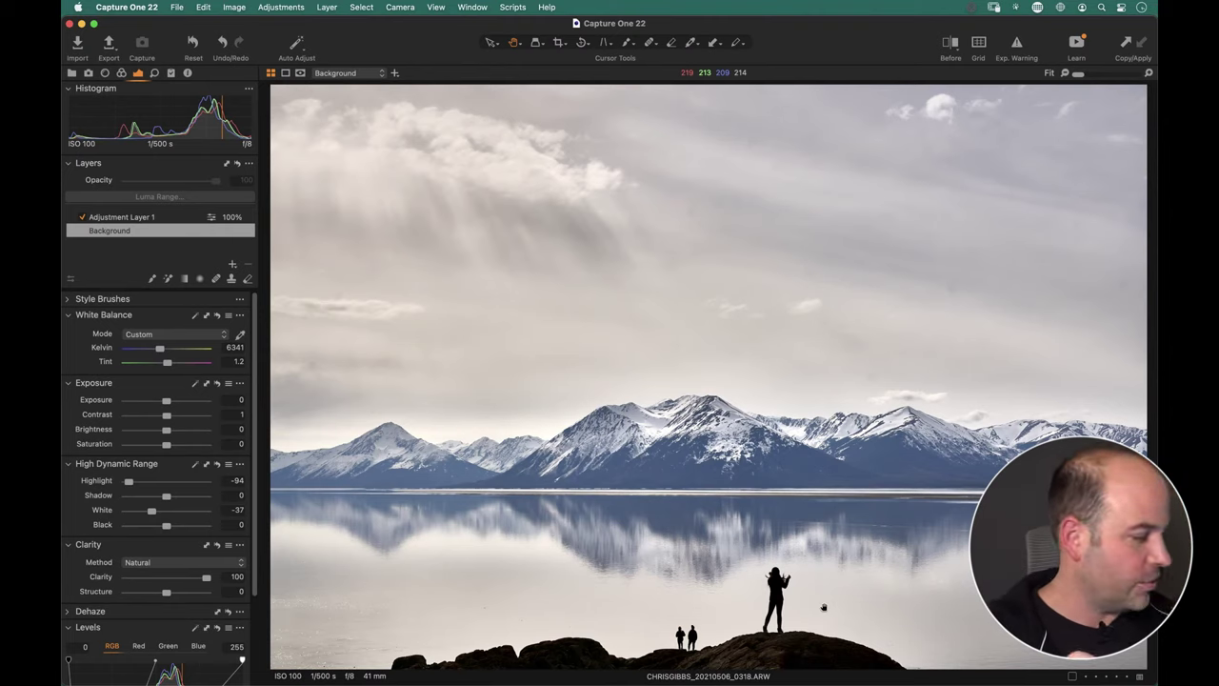
Open the Alfa Romeo driver portrait and inspect the jacket's Shell logo at 100%.
key("super+alt+v")
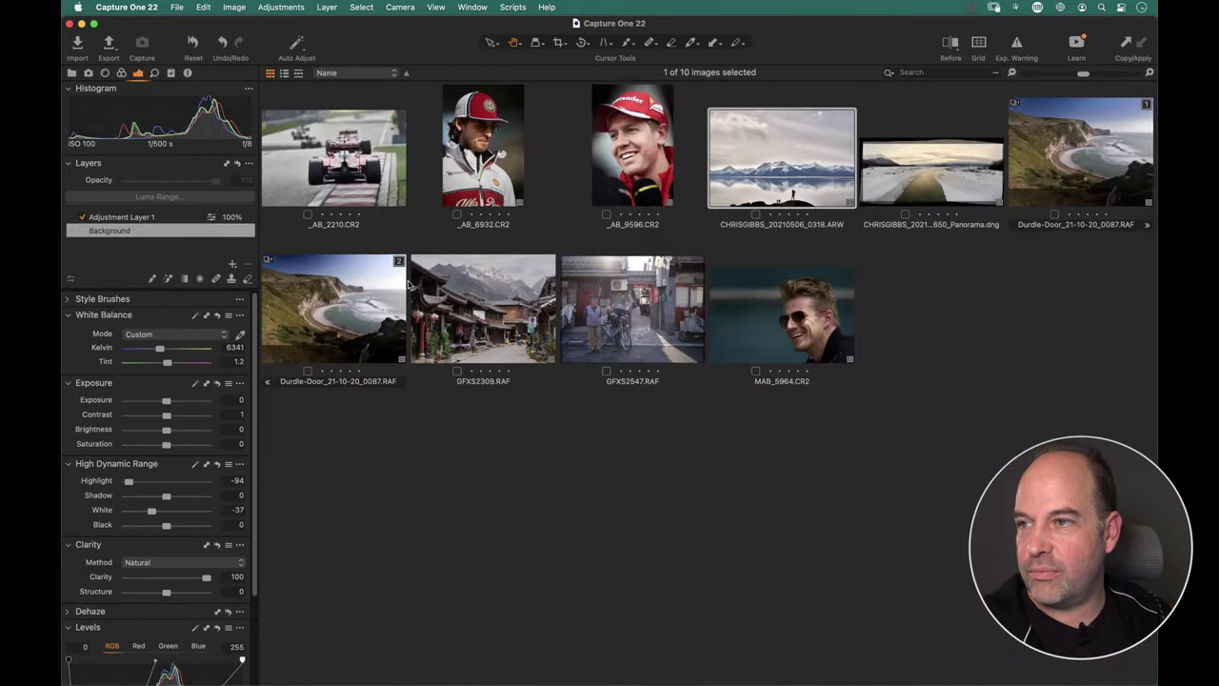
double_click(513, 170)
left_click(783, 575)
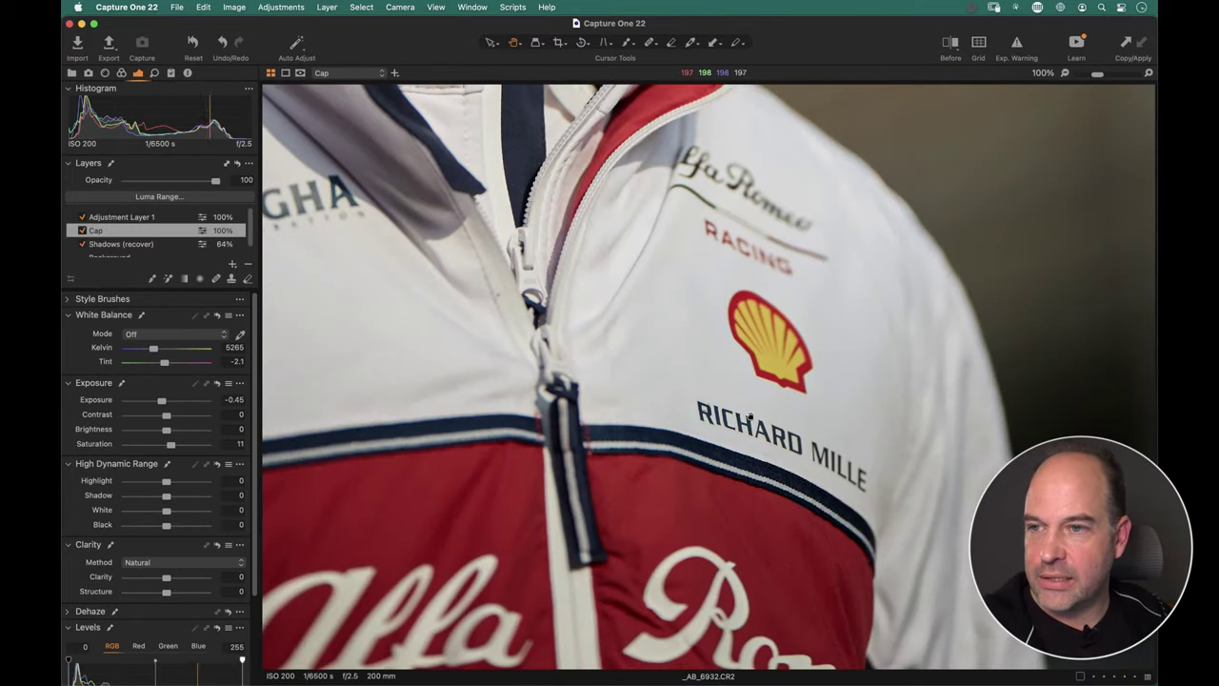
scroll(808, 340, "up", 3)
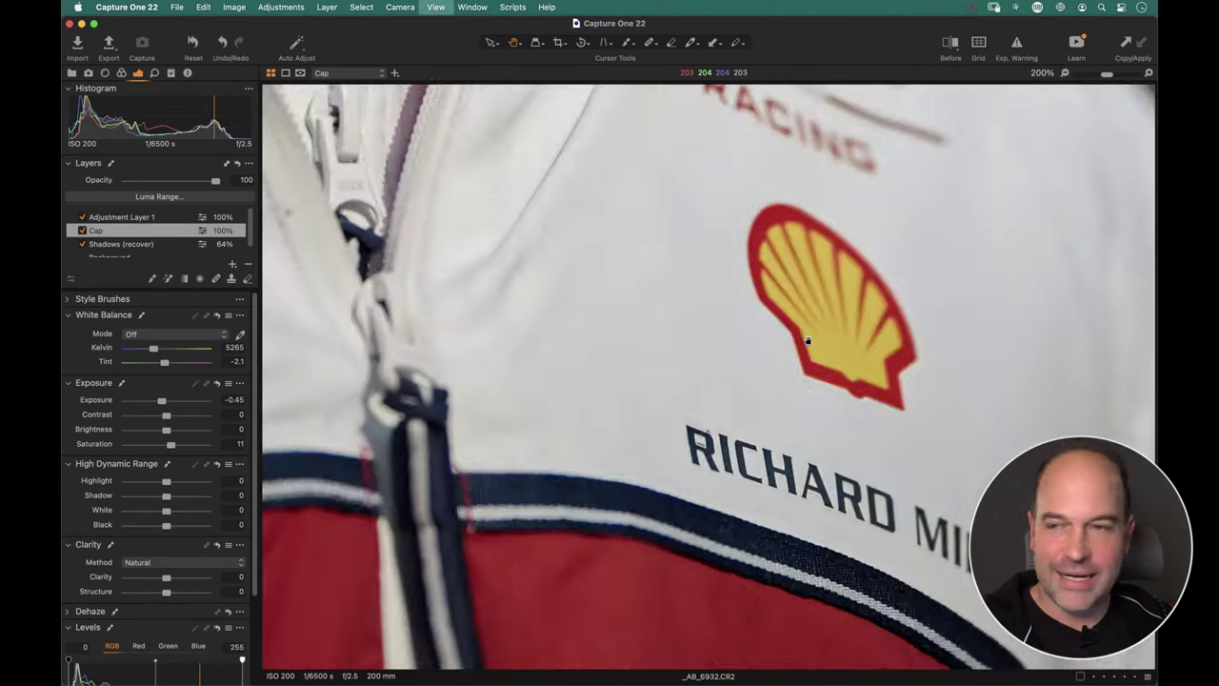
scroll(630, 294, "up", 2)
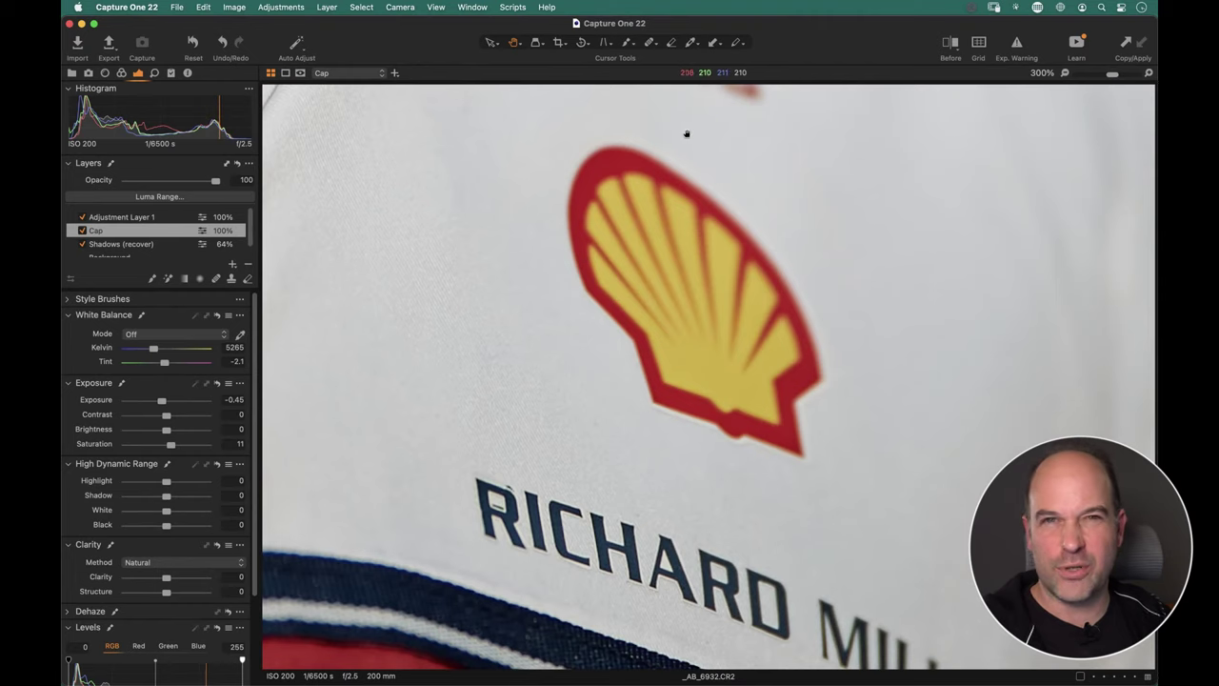
left_click_drag(742, 365, 775, 297)
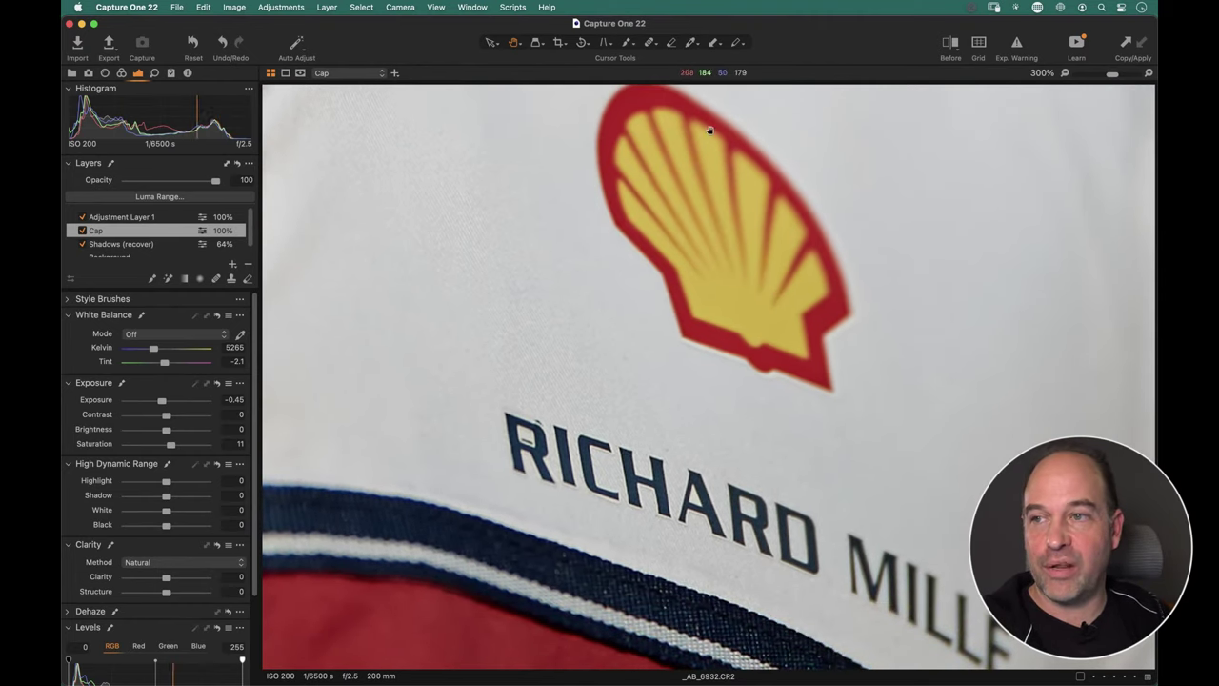
Fit the portrait, then zoom to 200% on the cap's Alfa Romeo badge.
key("super+0")
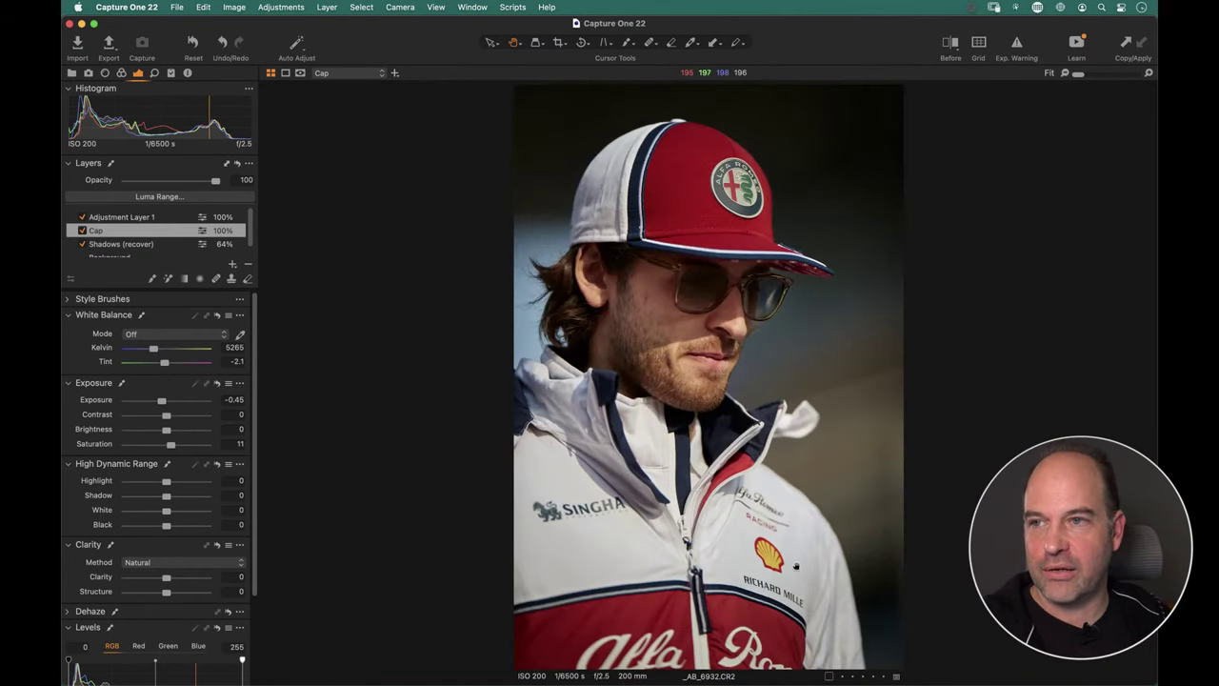
left_click(749, 186)
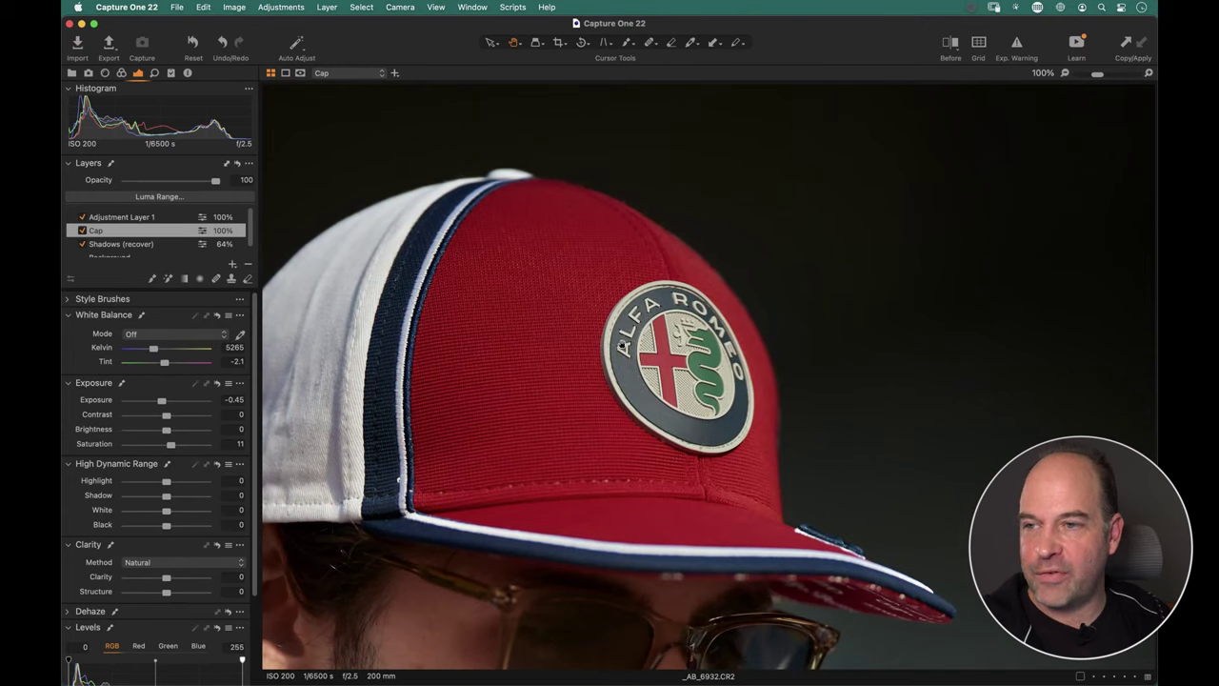
key("super+plus")
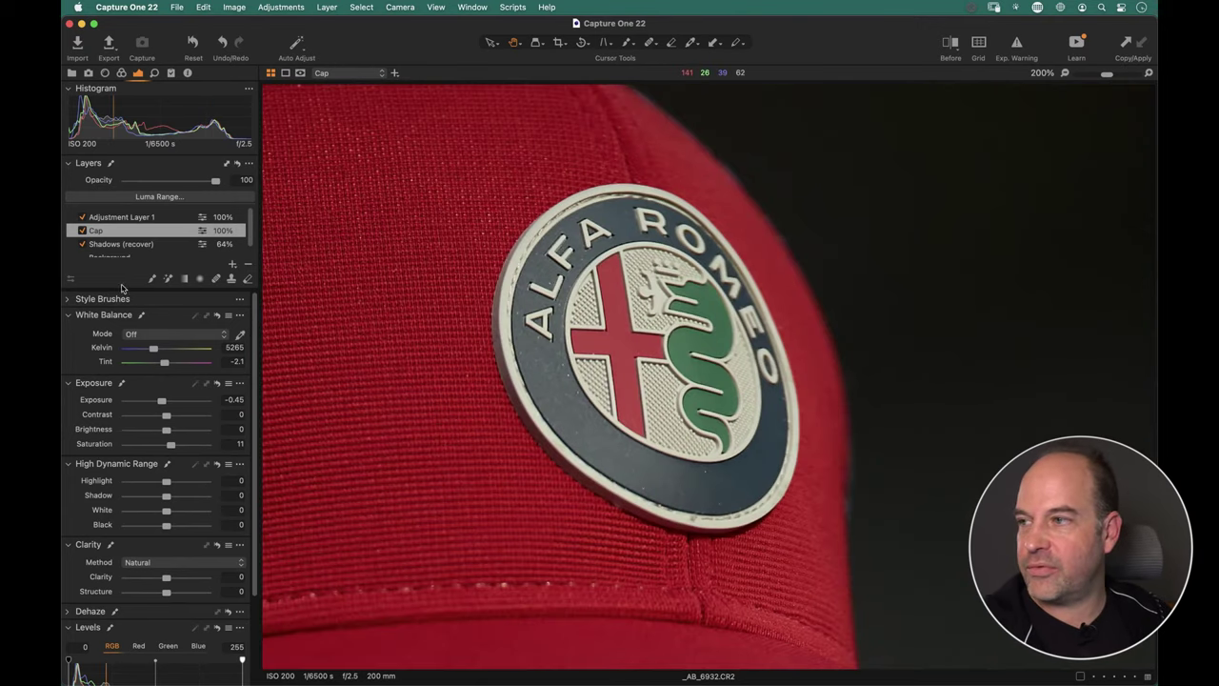
Choose the Add Detail style brush, enlarge it to size 291, and paint the badge.
left_click(71, 299)
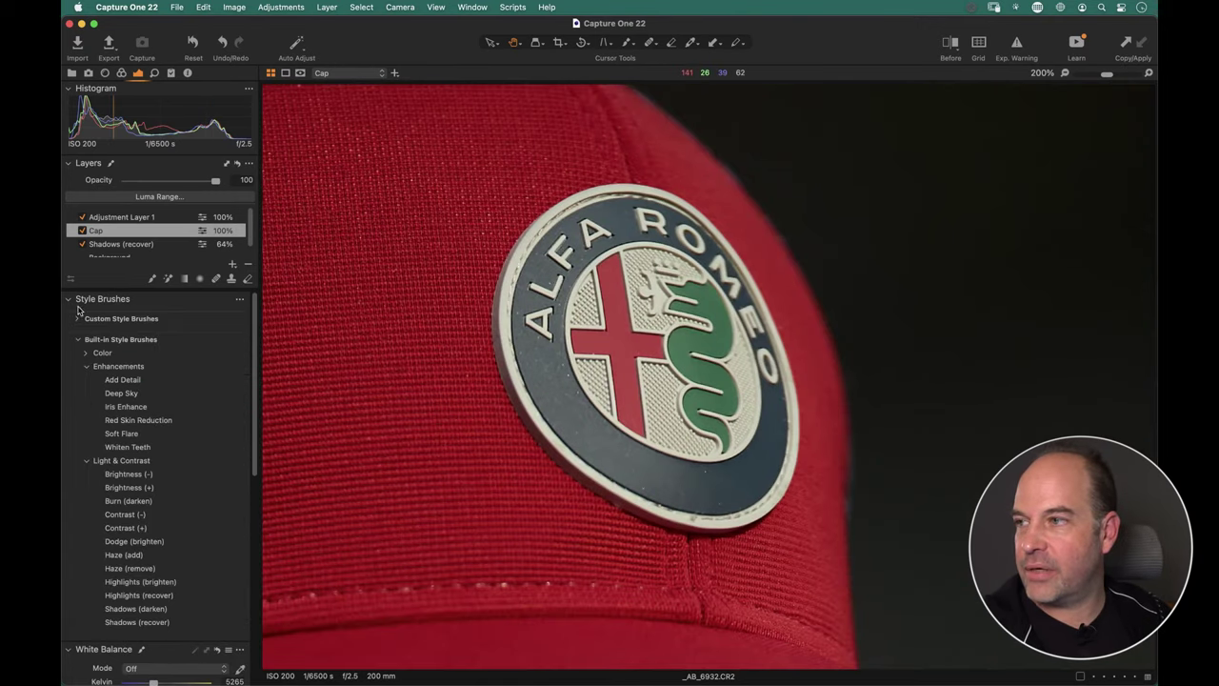
left_click(130, 380)
right_click(661, 350)
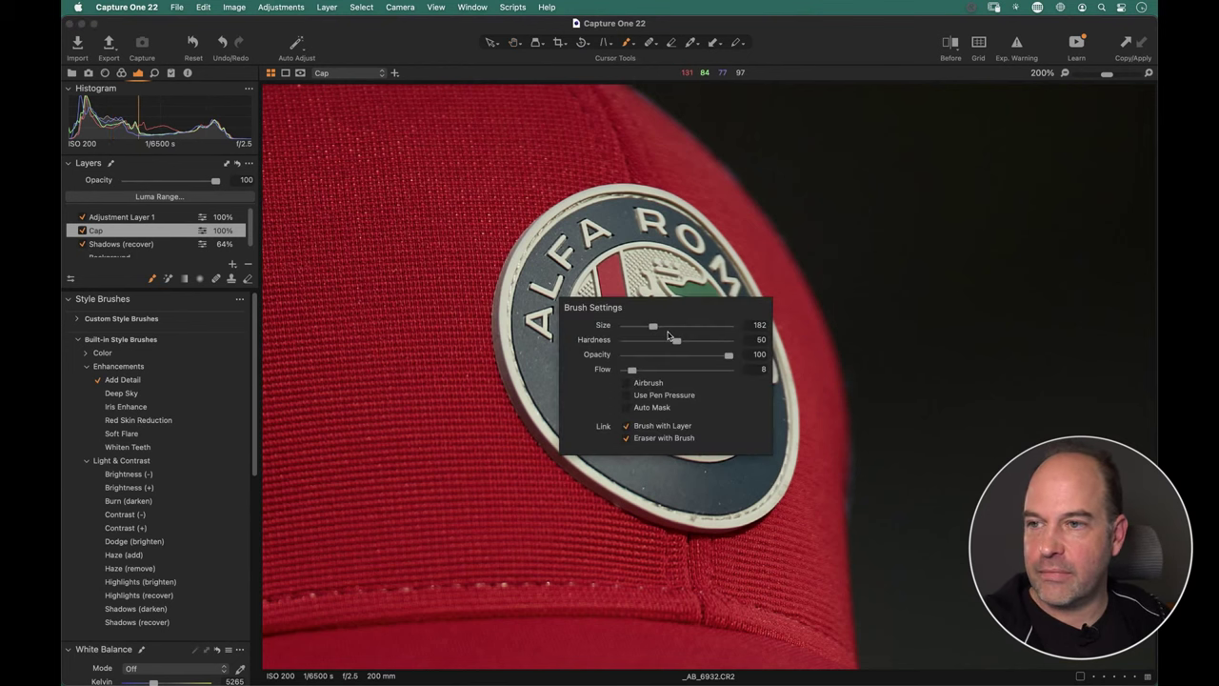
mouse_move(653, 326)
left_mouse_down()
mouse_move(623, 333)
mouse_move(667, 381)
mouse_move(590, 285)
mouse_move(629, 343)
mouse_move(657, 271)
left_mouse_up()
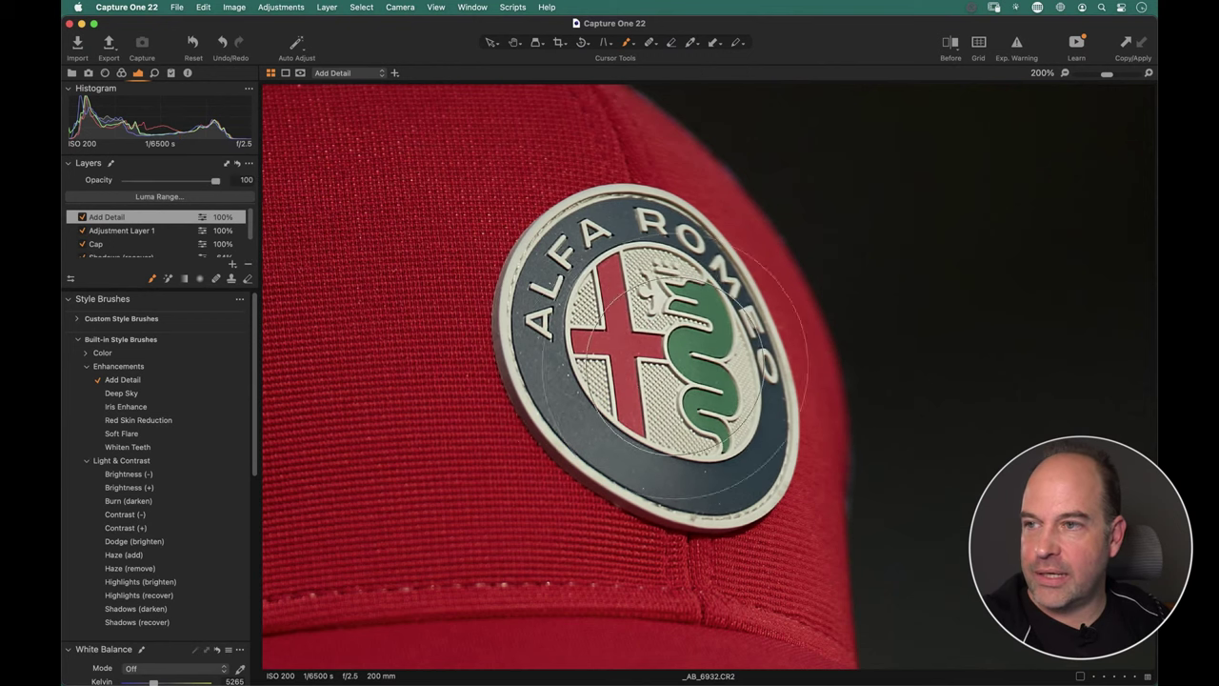
Compare the Add Detail layer off and on, set its opacity to 86%, and fit the view.
left_click(82, 217)
left_click(82, 217)
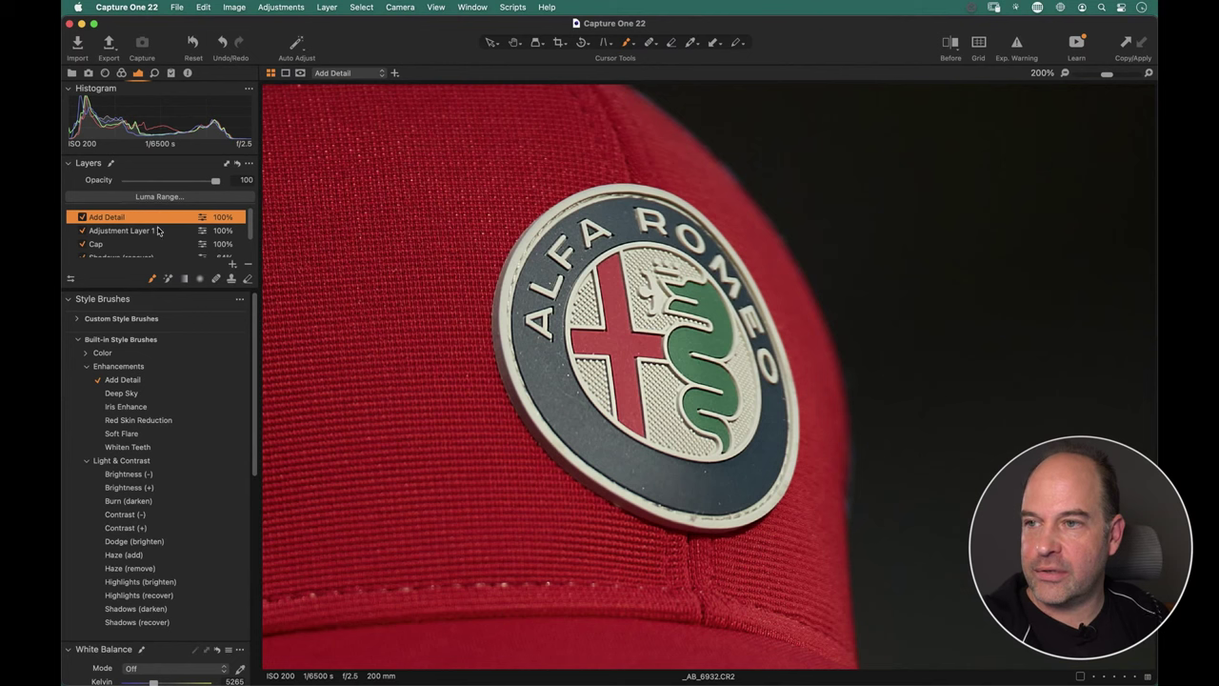
left_click_drag(215, 180, 202, 180)
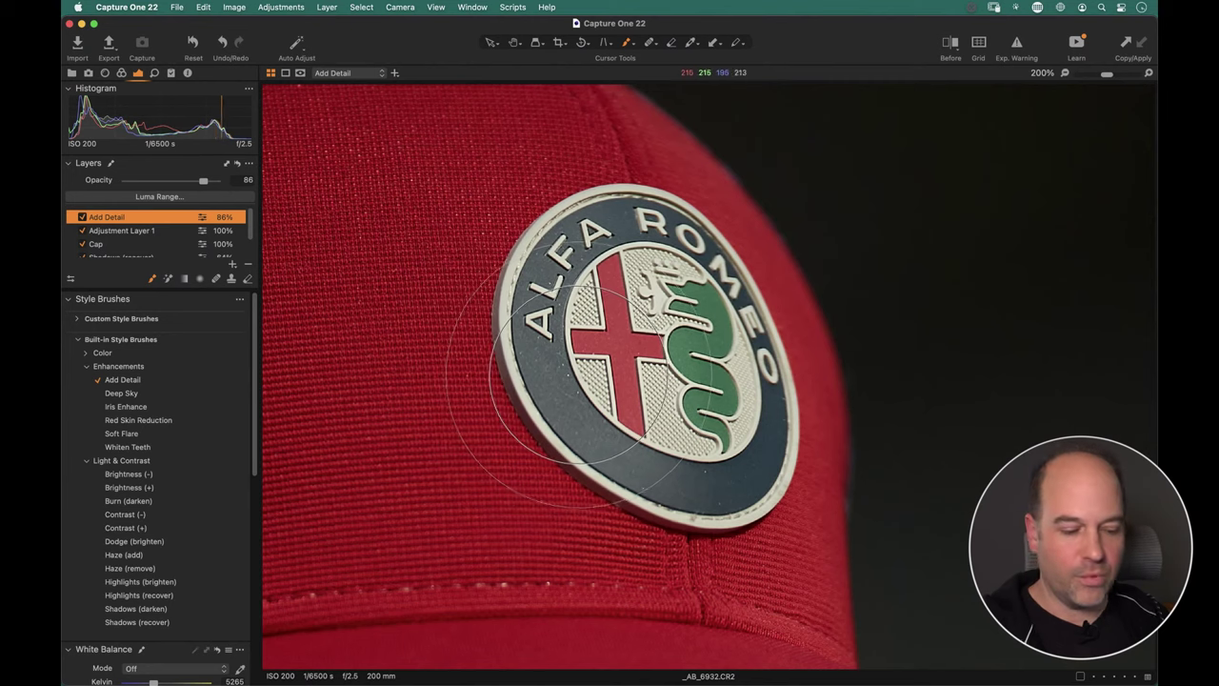
key("h")
left_click(583, 410)
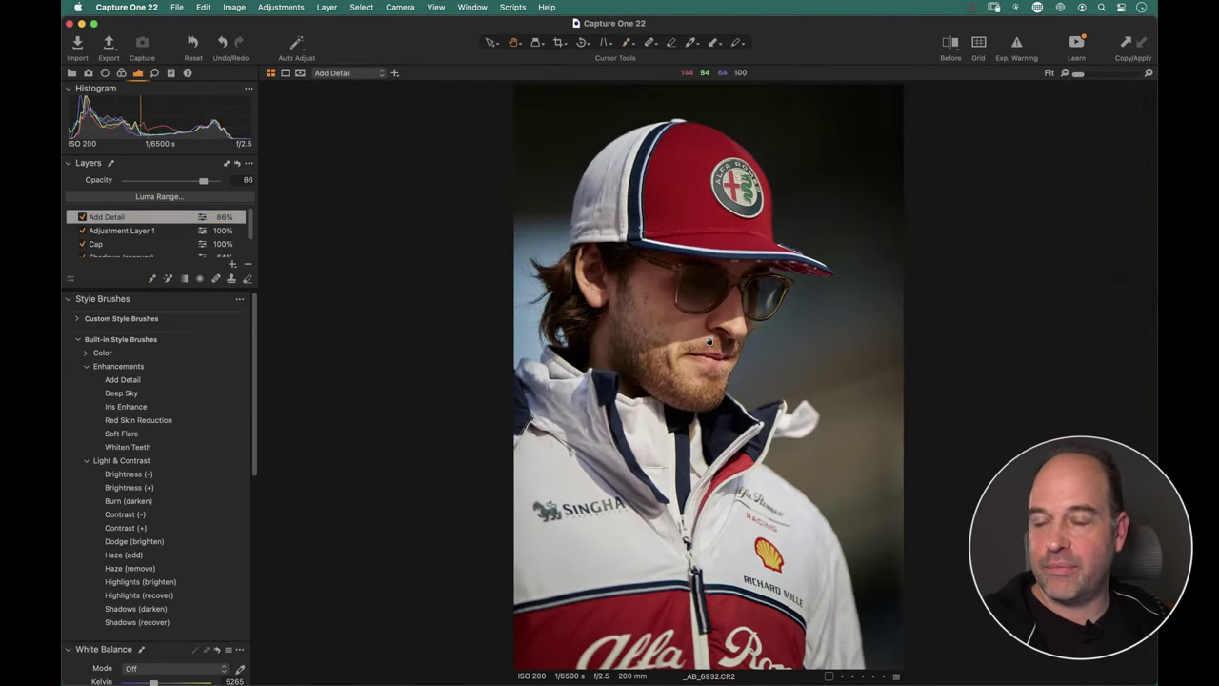
Open the _AB_9596 portrait from the Browser grid, then return to the grid.
key("super+alt+v")
double_click(635, 163)
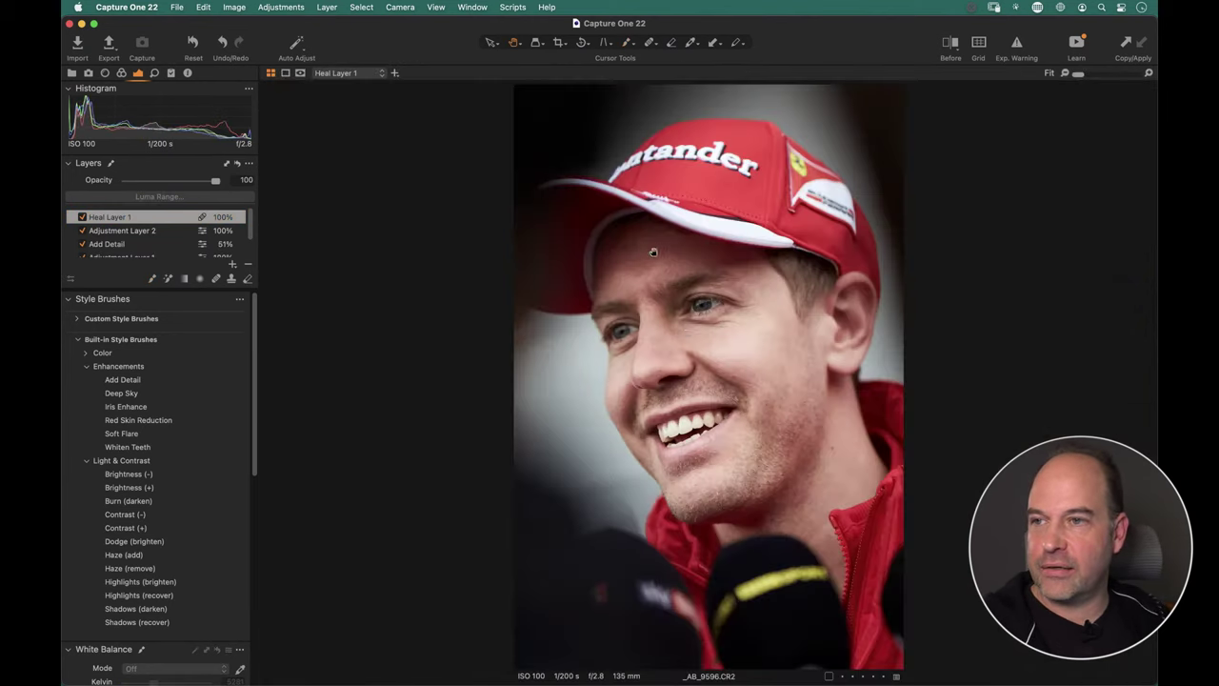
double_click(719, 274)
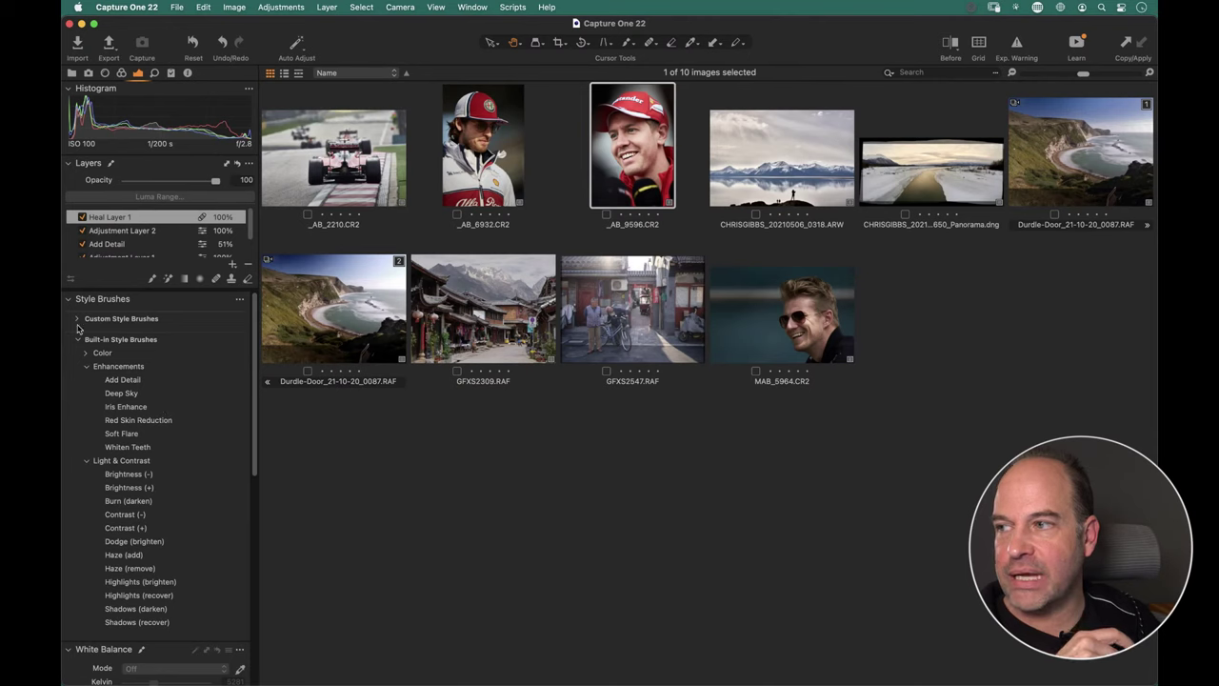
Select Adjustment Layer 2 and check the Style Brushes options menu without choosing anything.
left_click(240, 301)
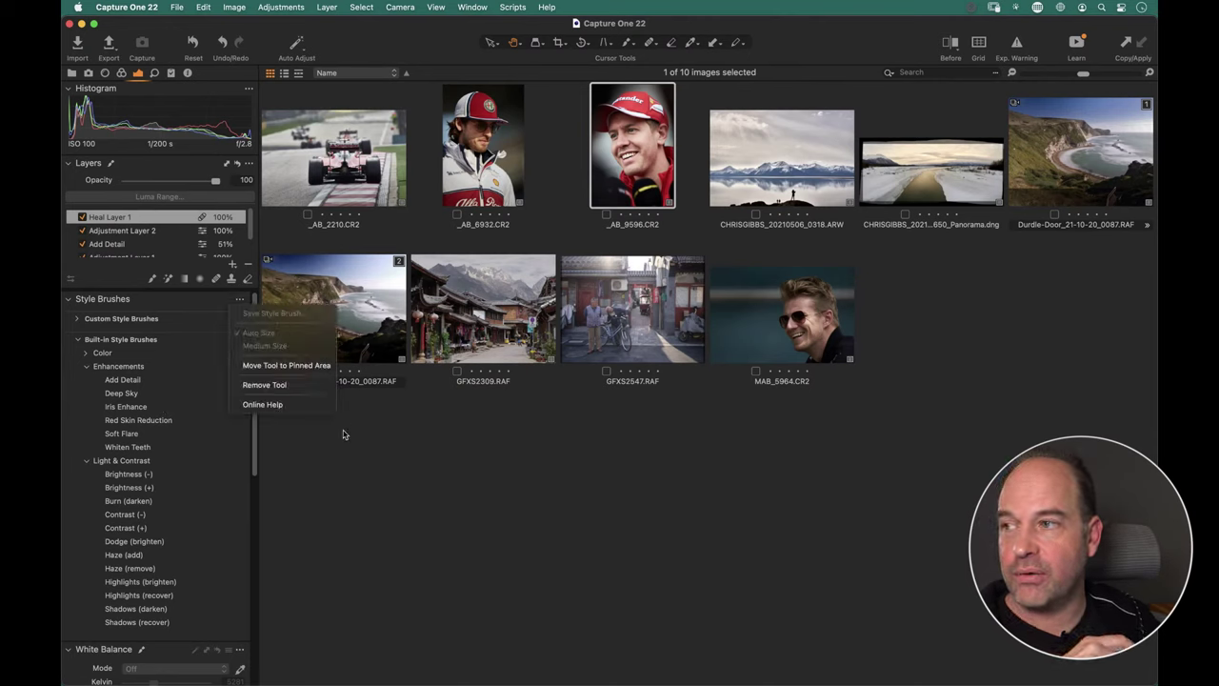
left_click(150, 232)
left_click(138, 233)
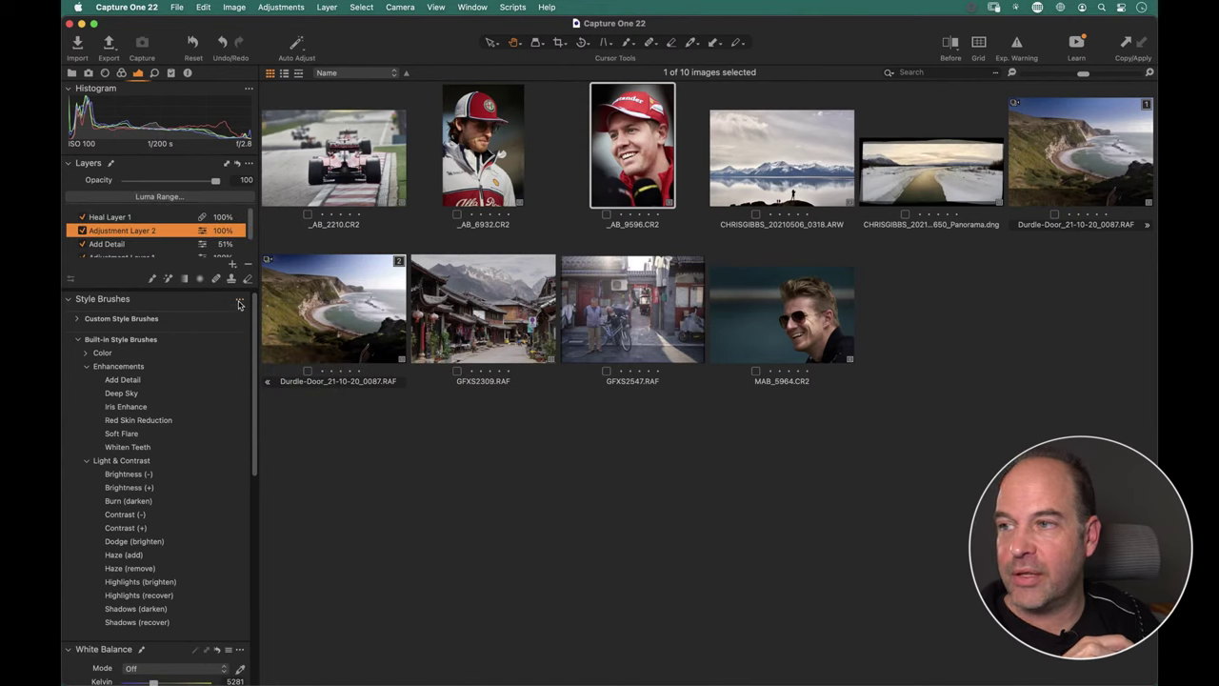
left_click(239, 302)
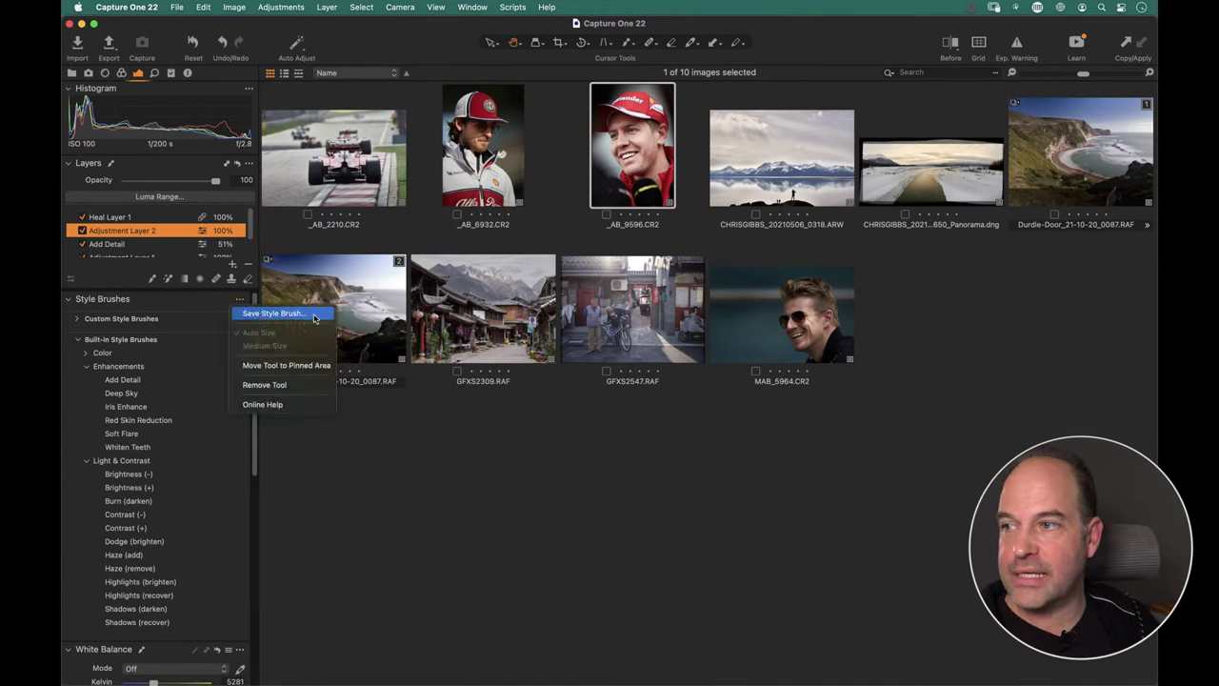
left_click(422, 450)
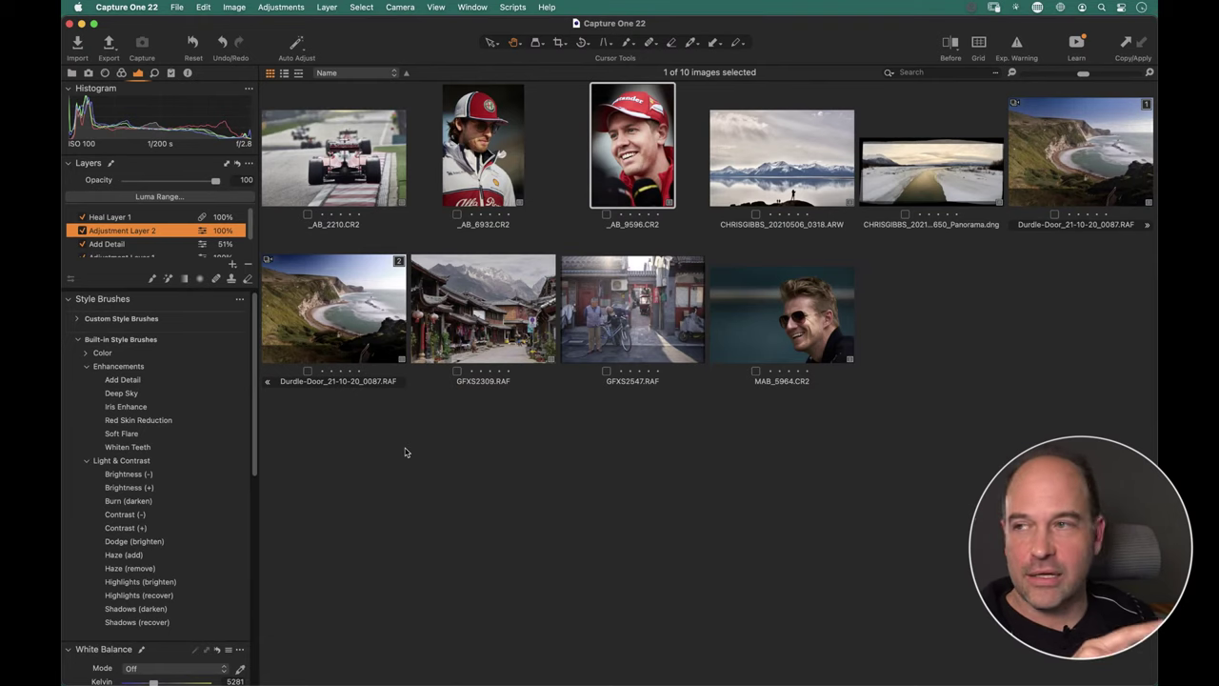
left_click(204, 7)
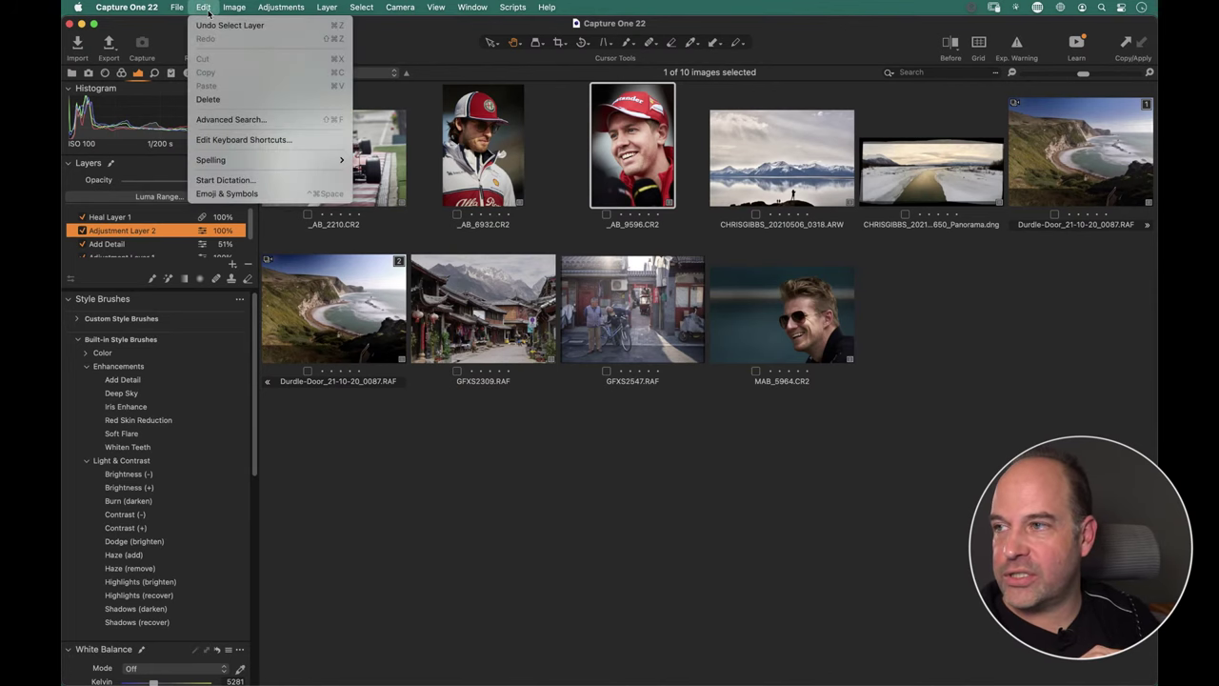
left_click(257, 140)
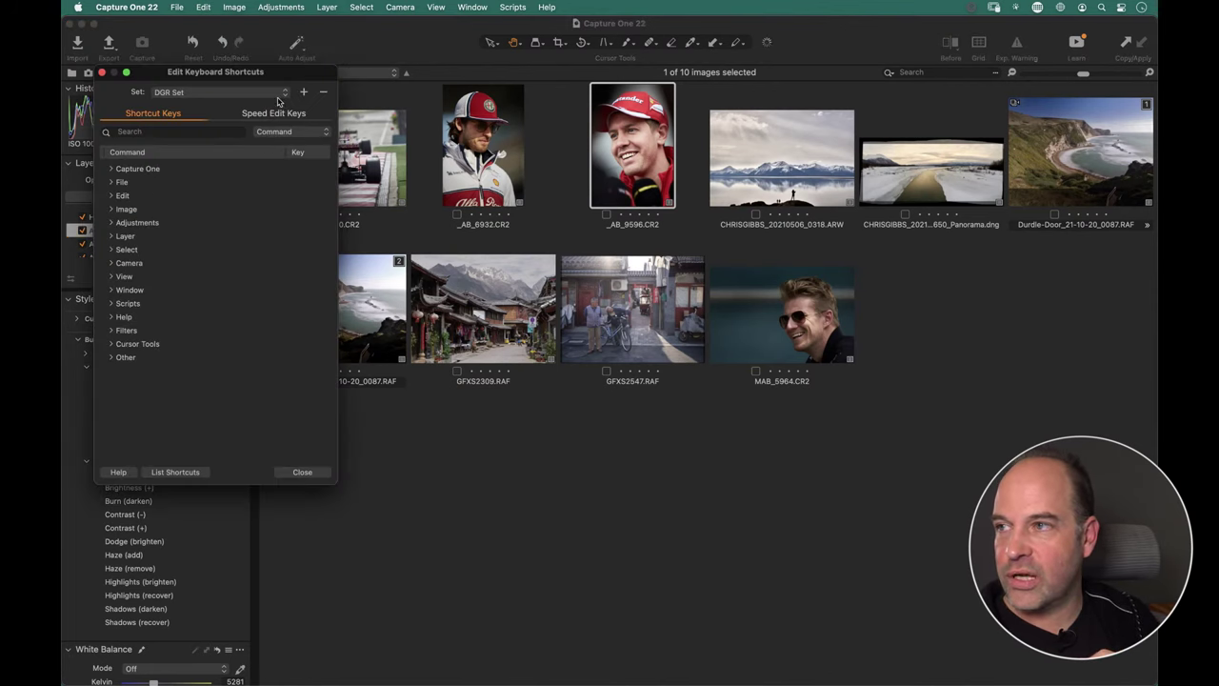
left_click_drag(261, 75, 516, 142)
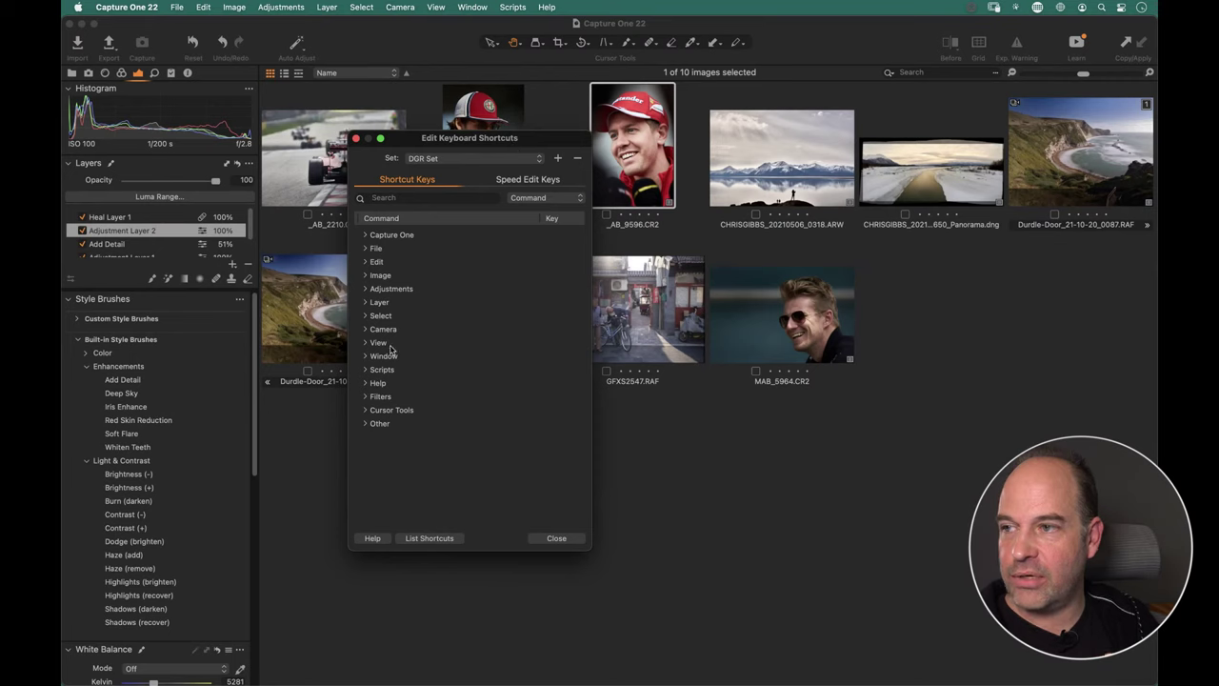
left_click(366, 302)
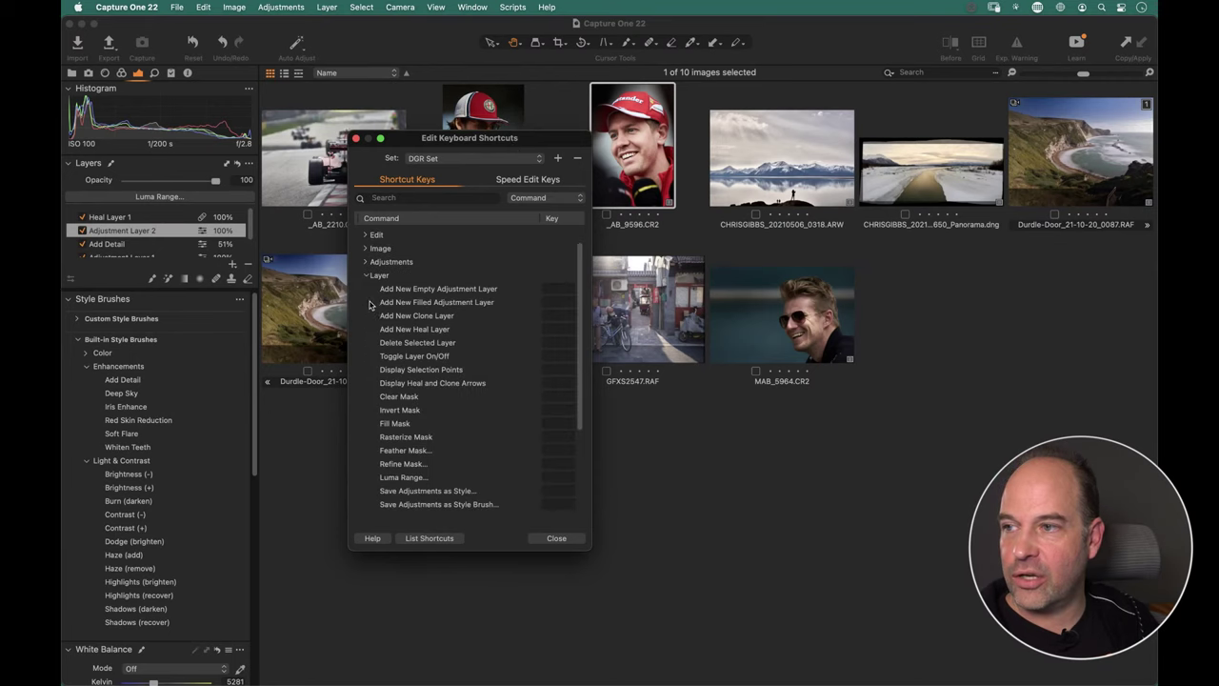
scroll(428, 314, "down", 3)
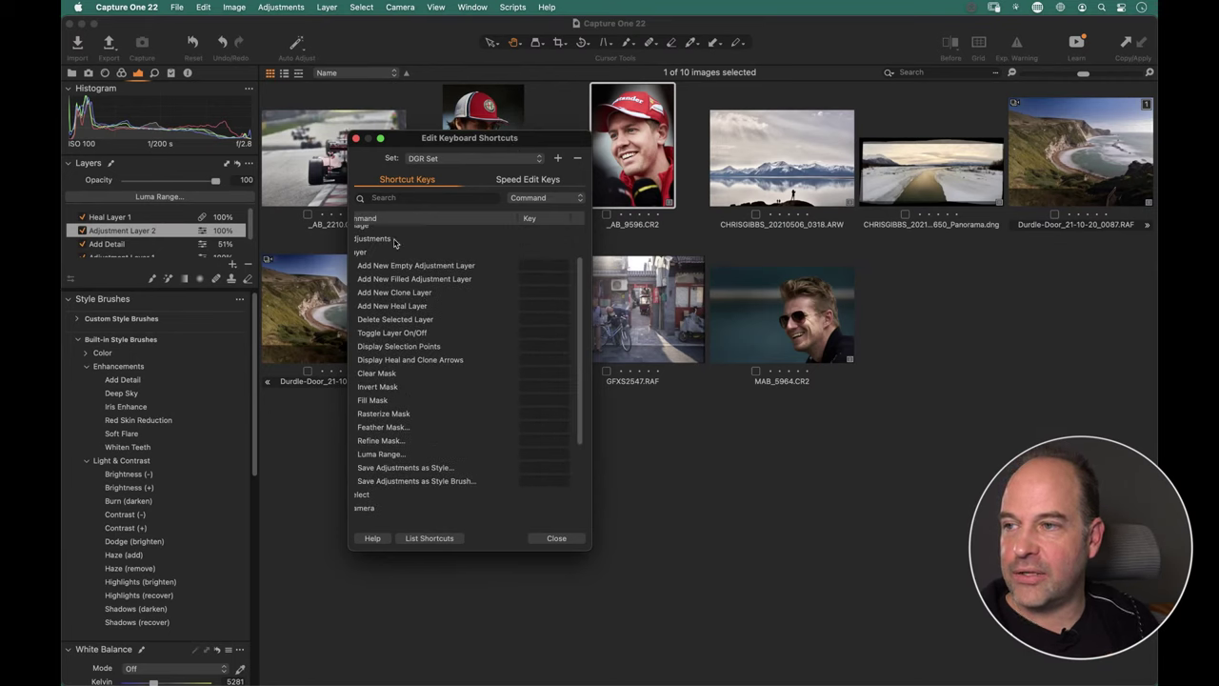
scroll(407, 264, "left", 2)
left_click_drag(587, 547, 661, 556)
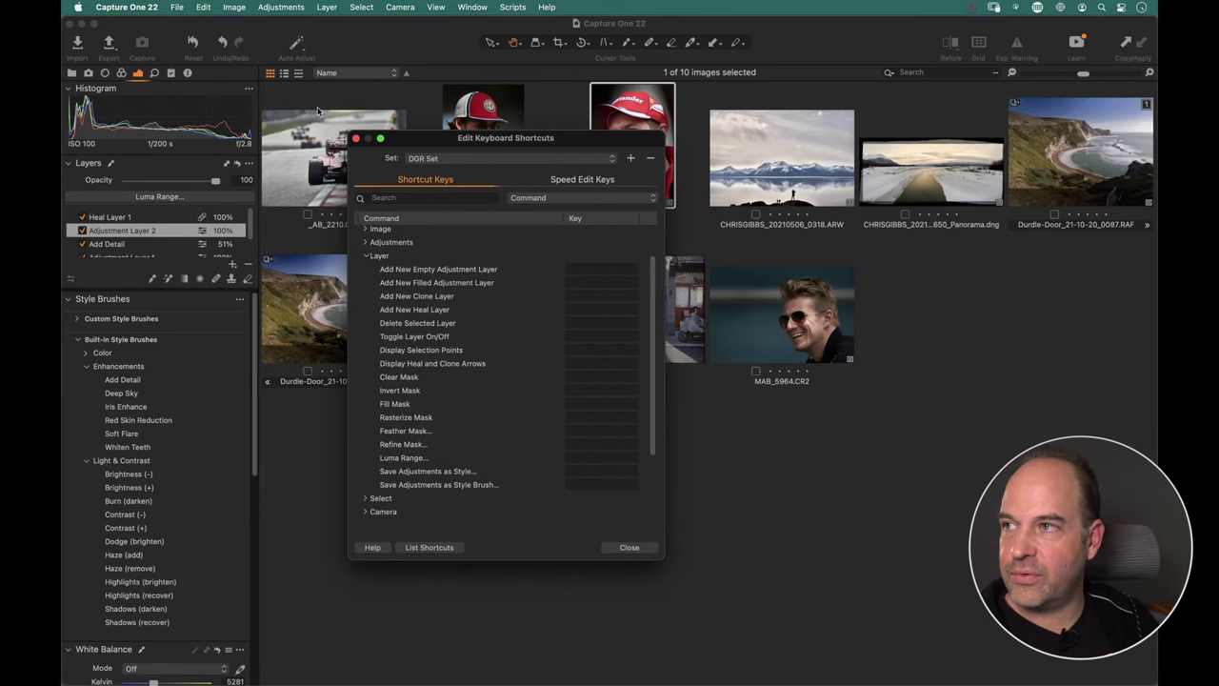
left_click(202, 7)
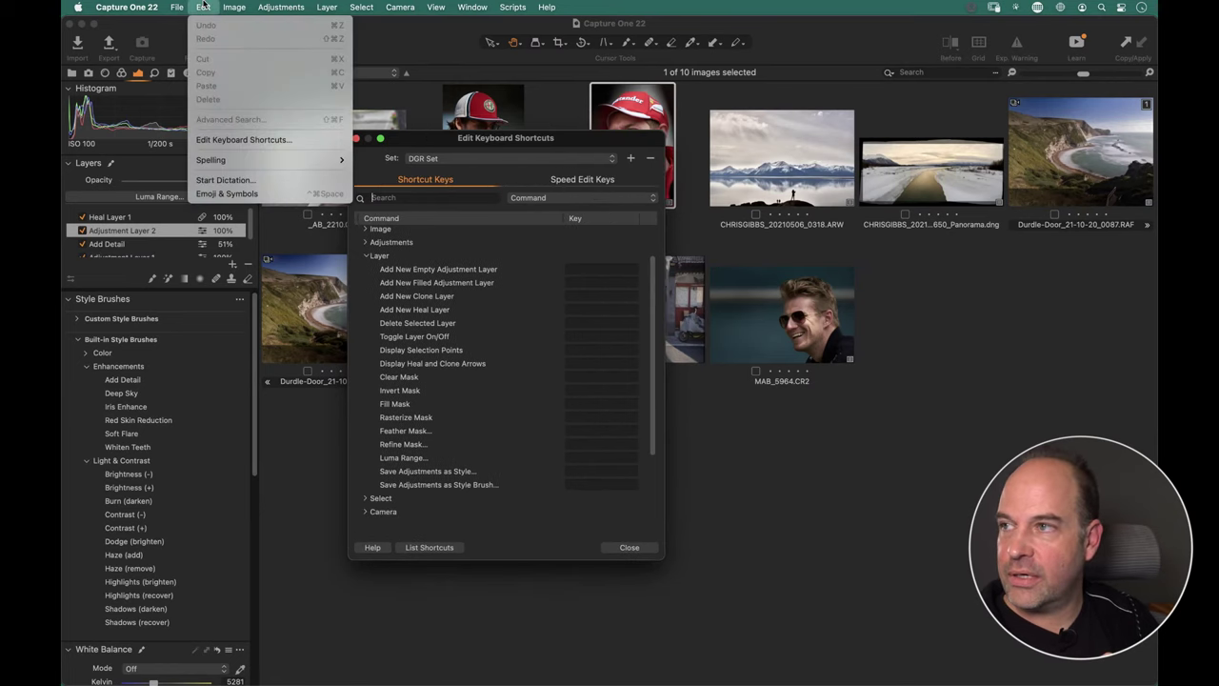
left_click(318, 143)
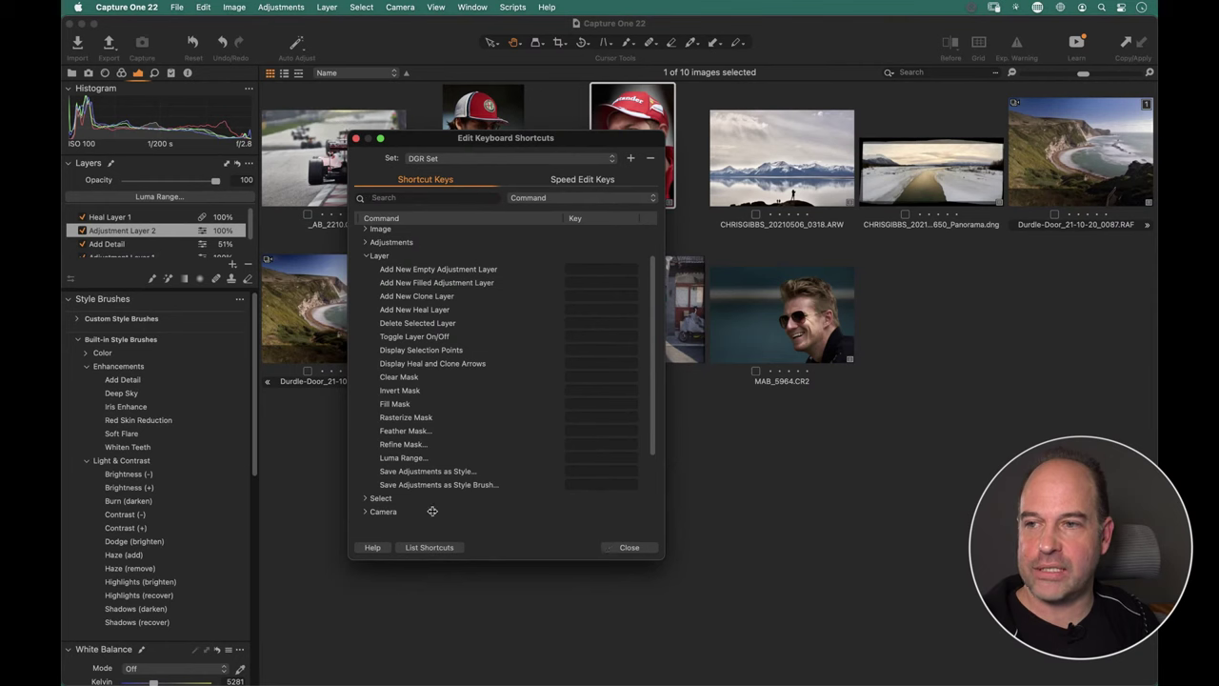
left_click(621, 547)
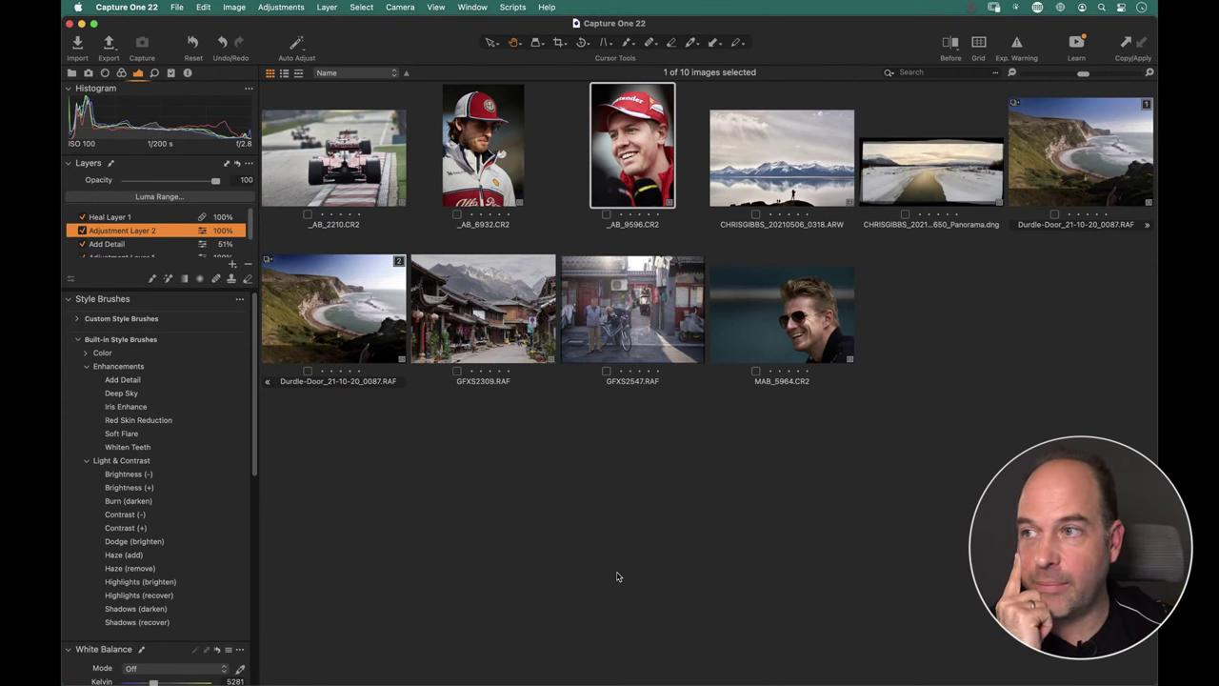
Open _AB_2210.CR2 and view Adjustment Layer 1's mask options without changing anything.
double_click(328, 168)
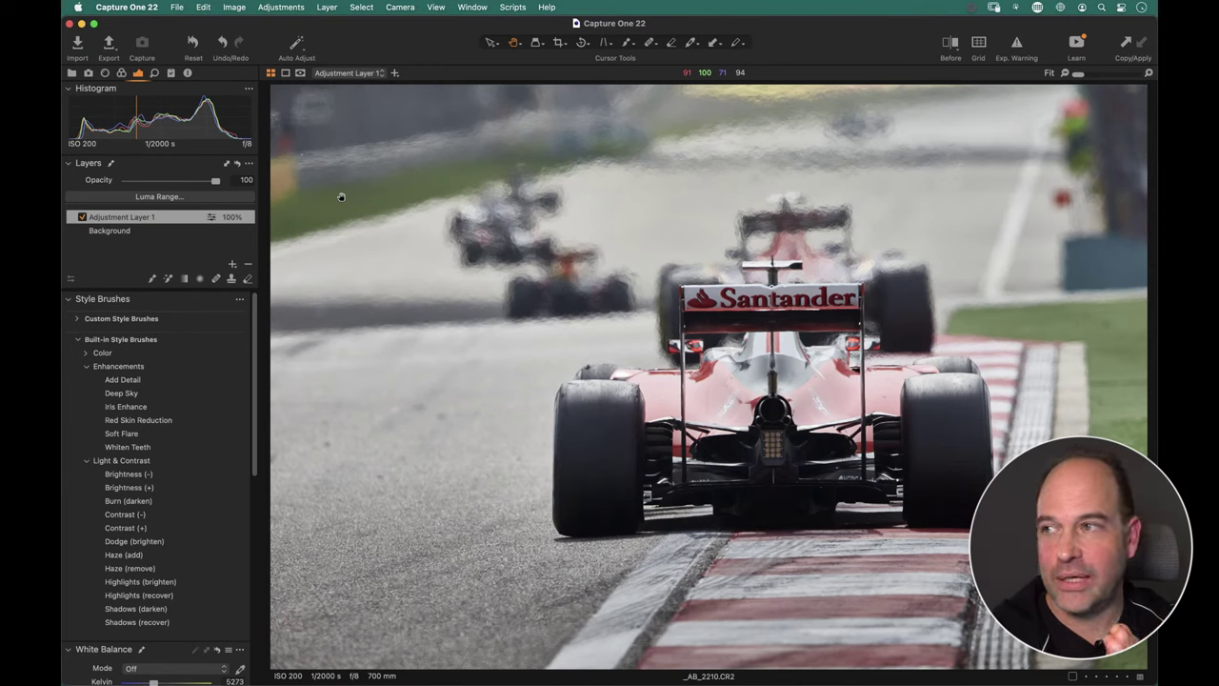
right_click(162, 220)
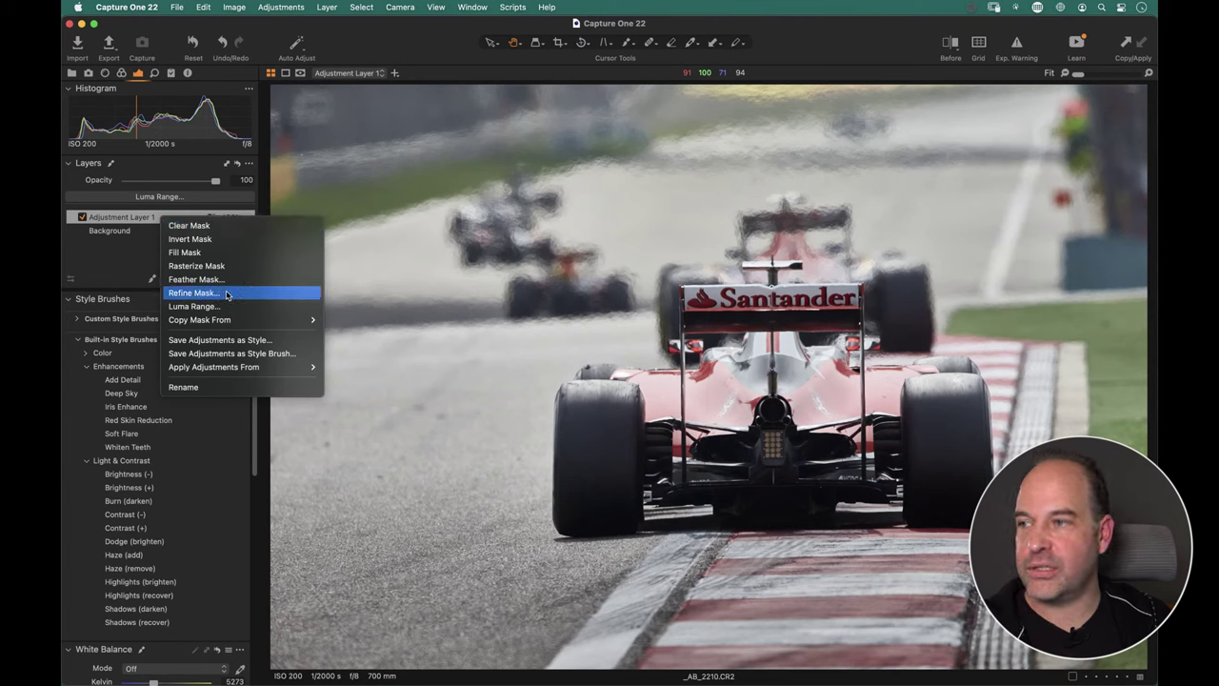
left_click(139, 247)
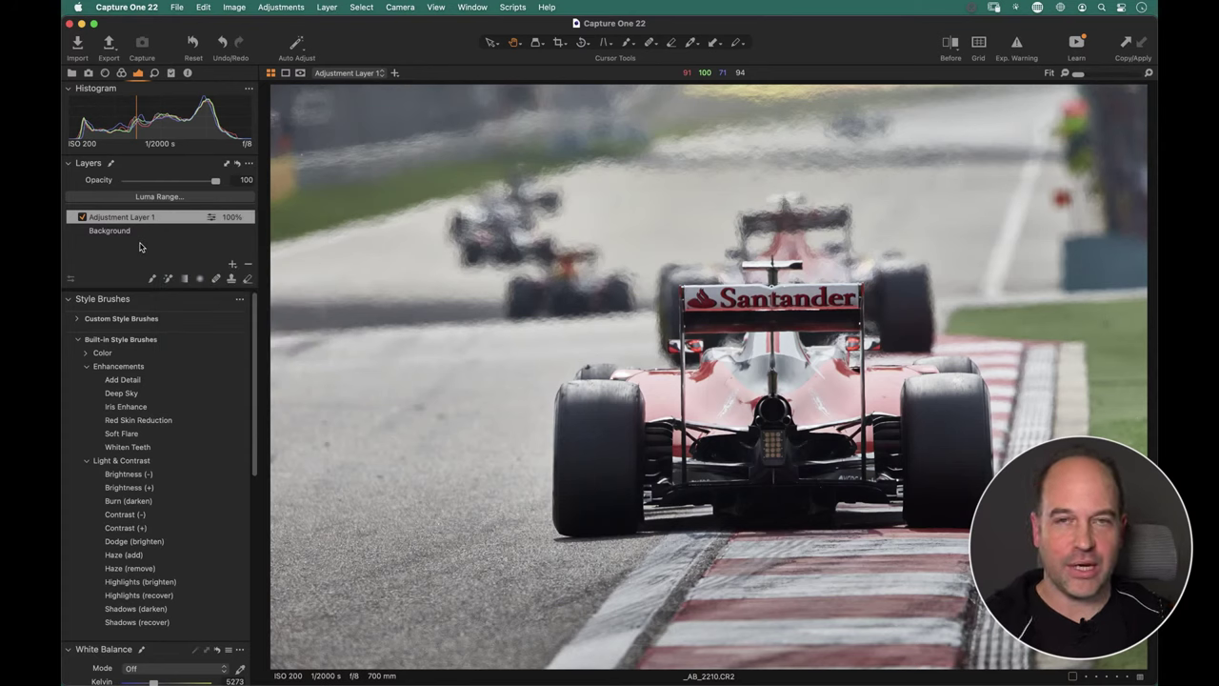